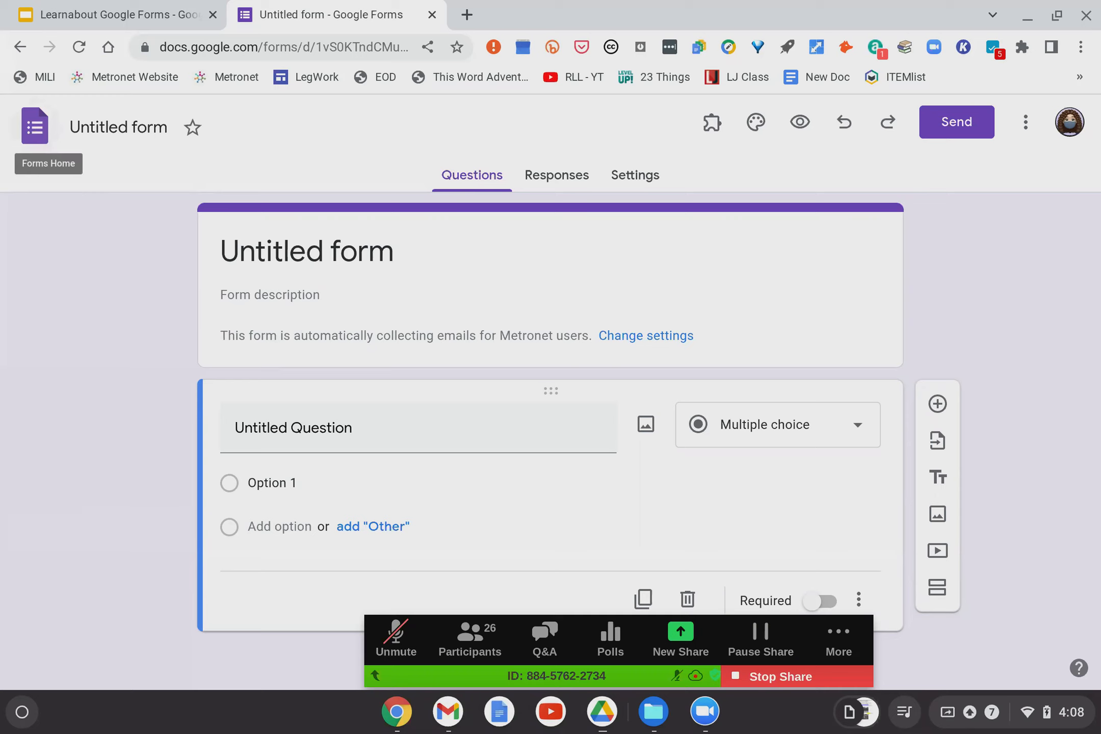
Browse the list of all forms, then go back to the untitled form.
left_click(35, 134)
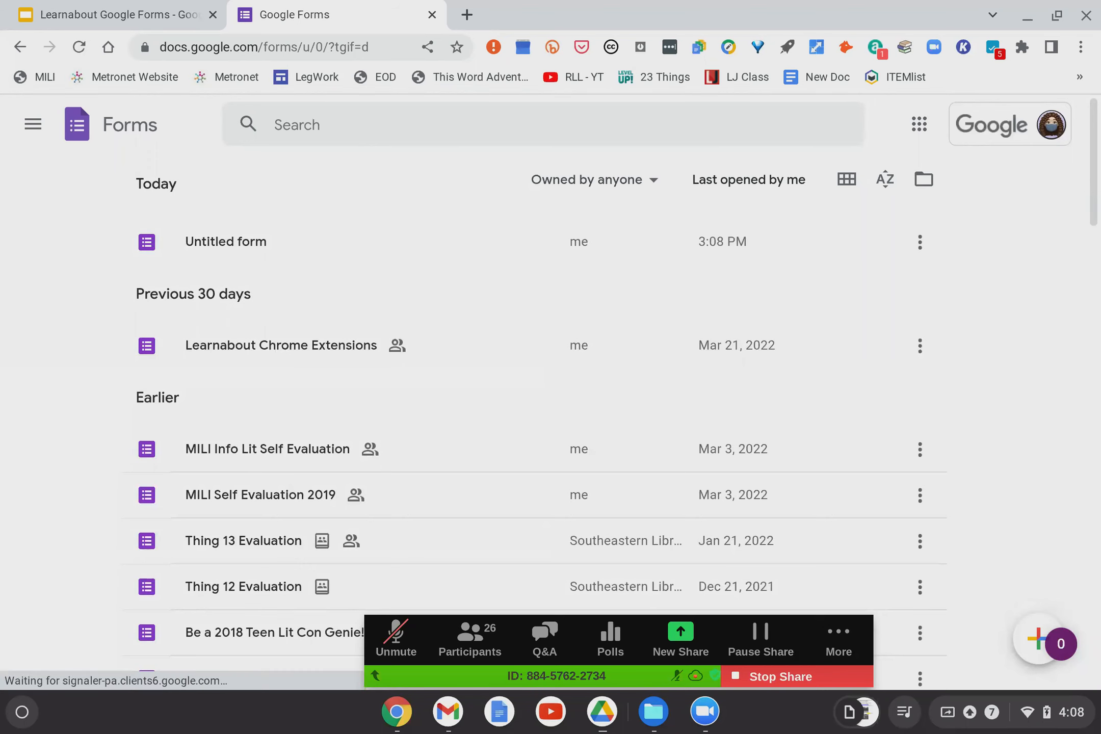
scroll(421, 425, "down", 4)
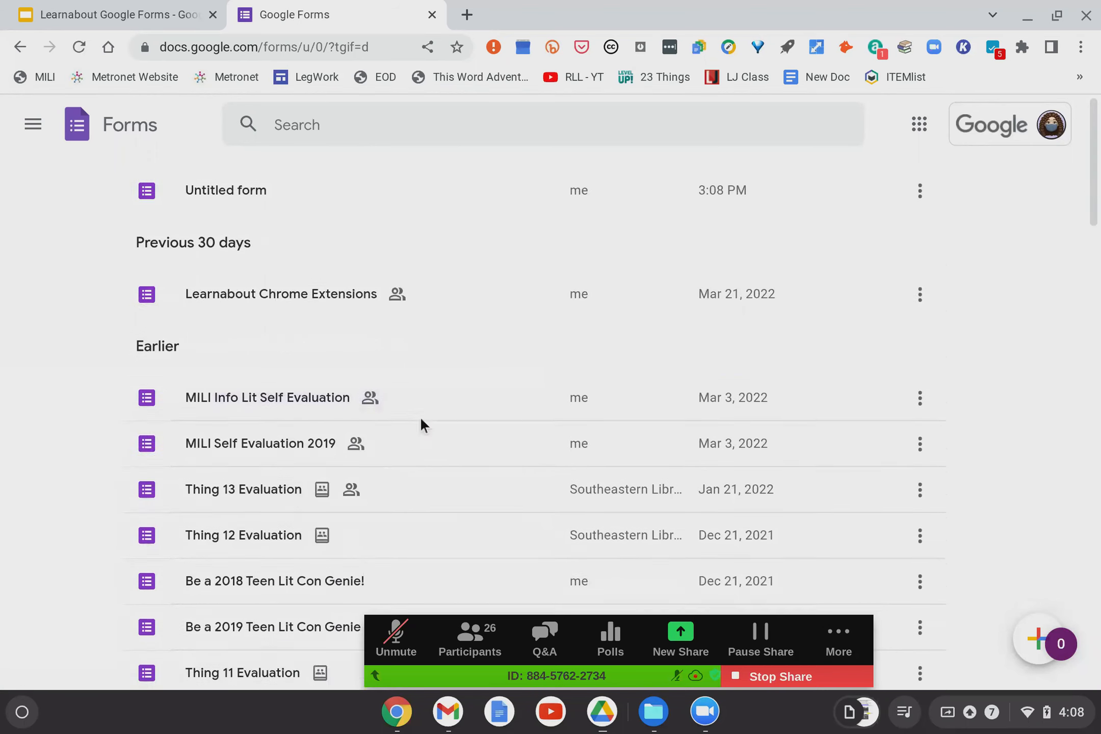
scroll(421, 425, "down", 20)
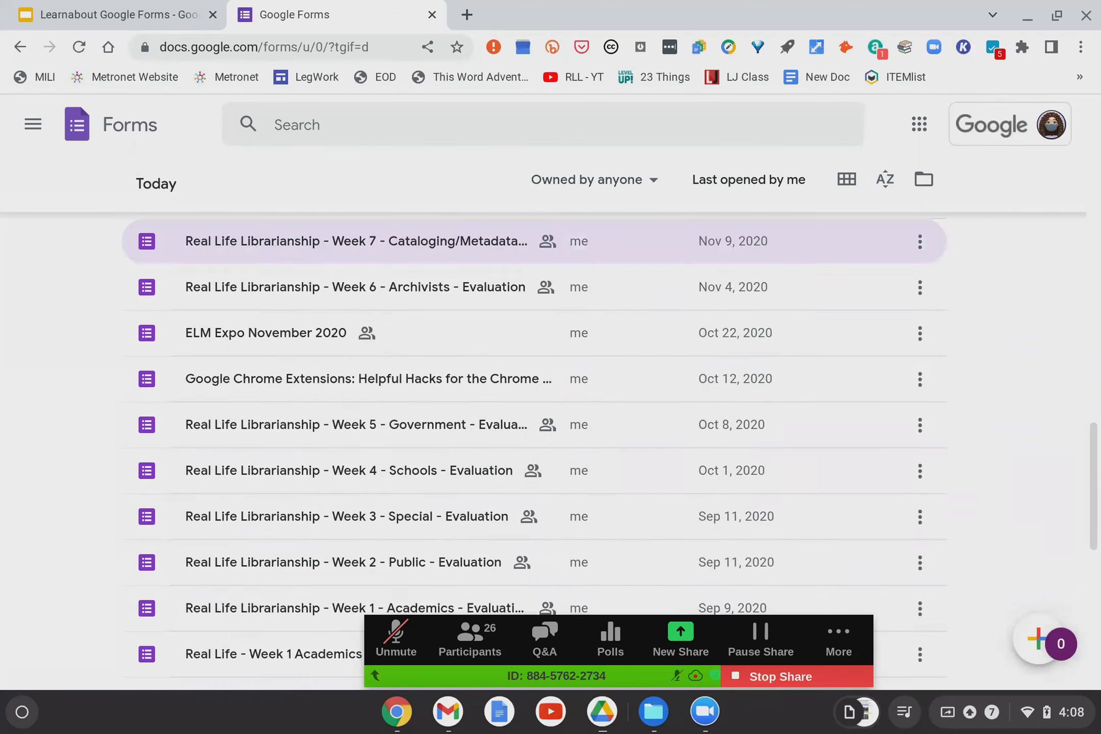
scroll(421, 425, "down", 5)
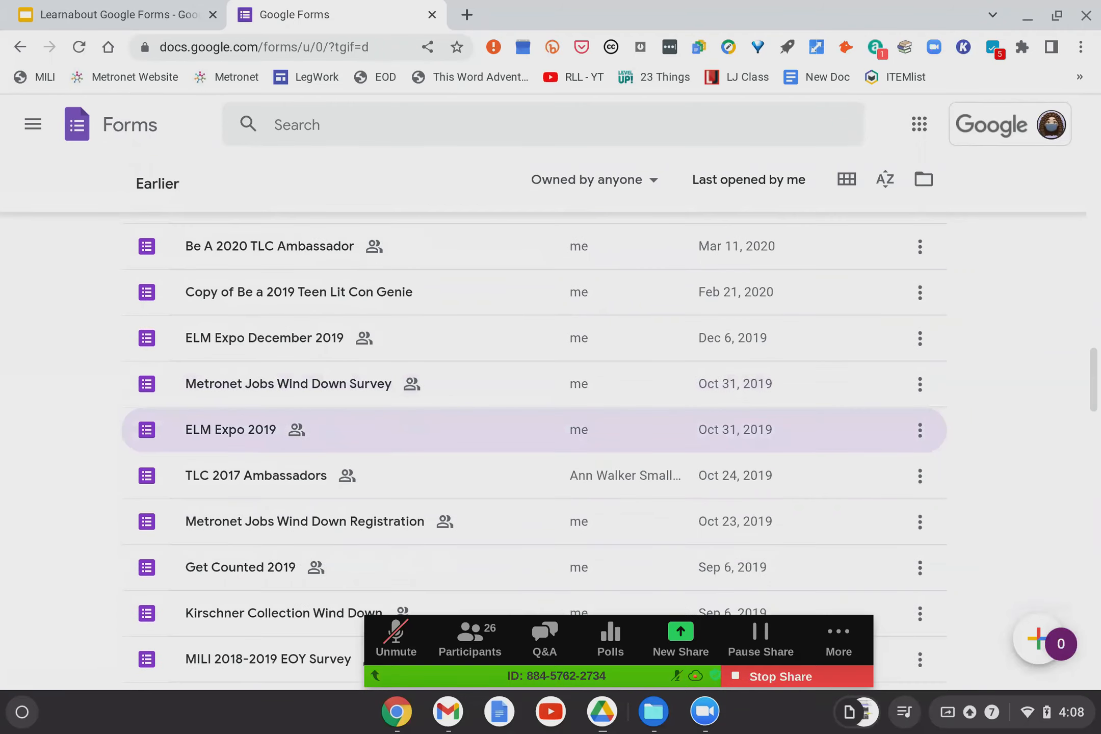
scroll(421, 425, "up", 13)
scroll(420, 425, "up", 15)
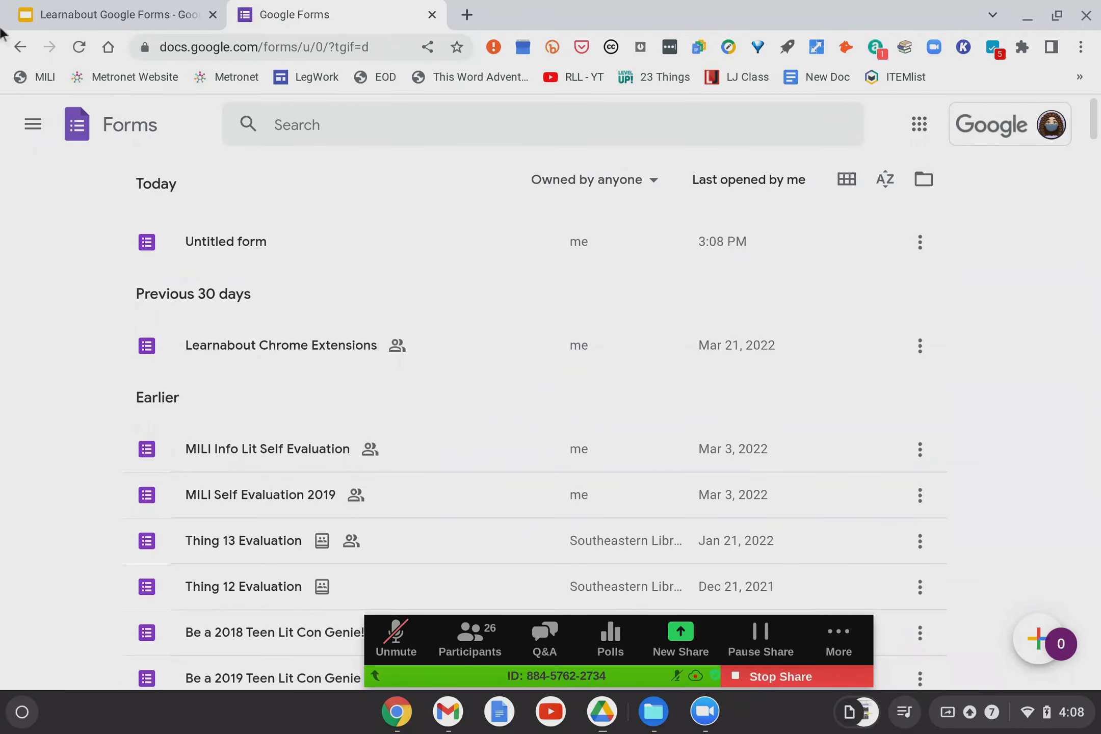
left_click(18, 48)
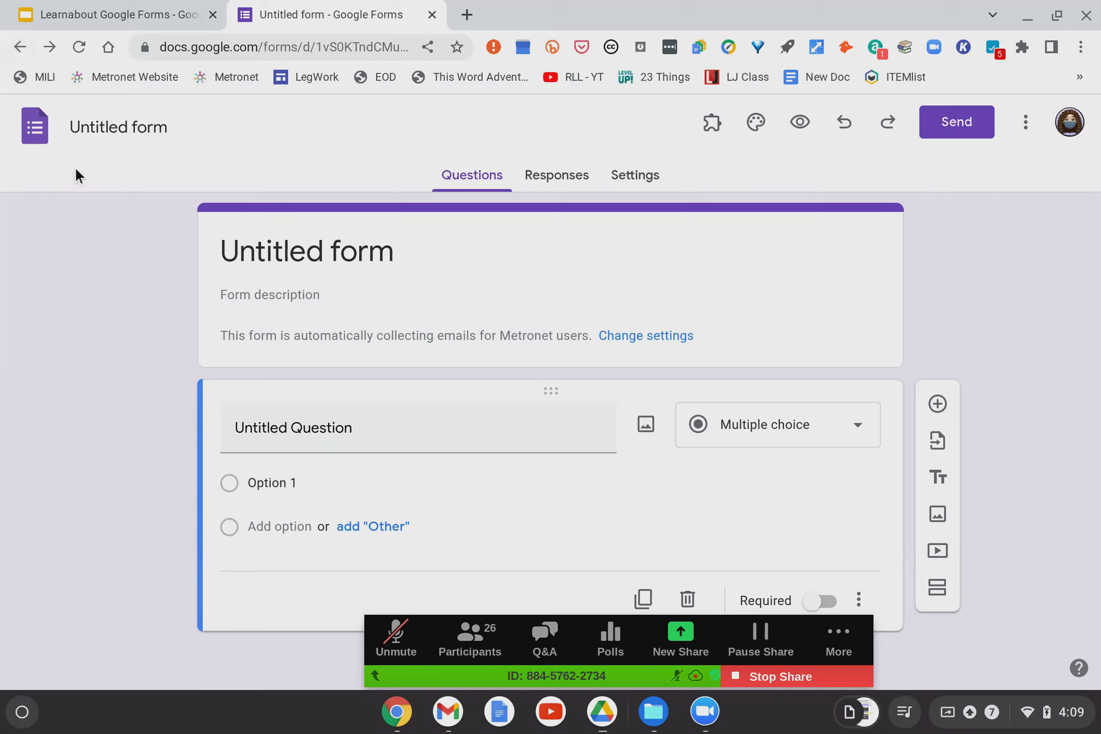
Rename the form to 'Demo for Learnabout'.
left_click(92, 121)
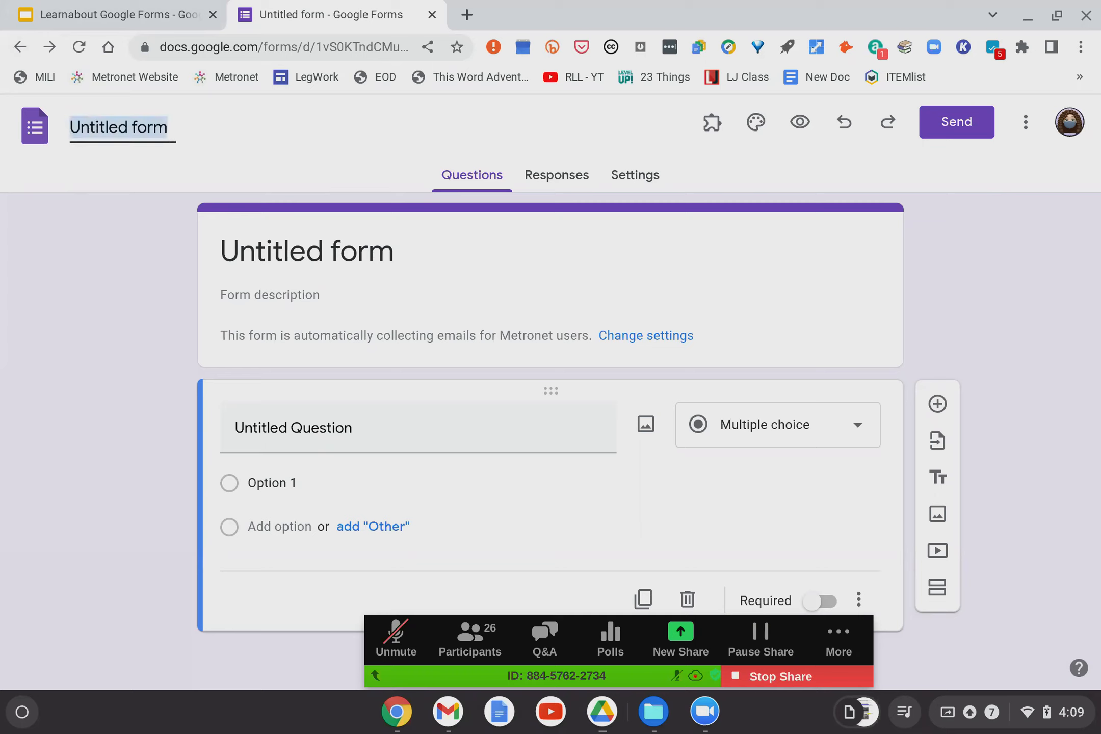
type("Demo for Learnabout")
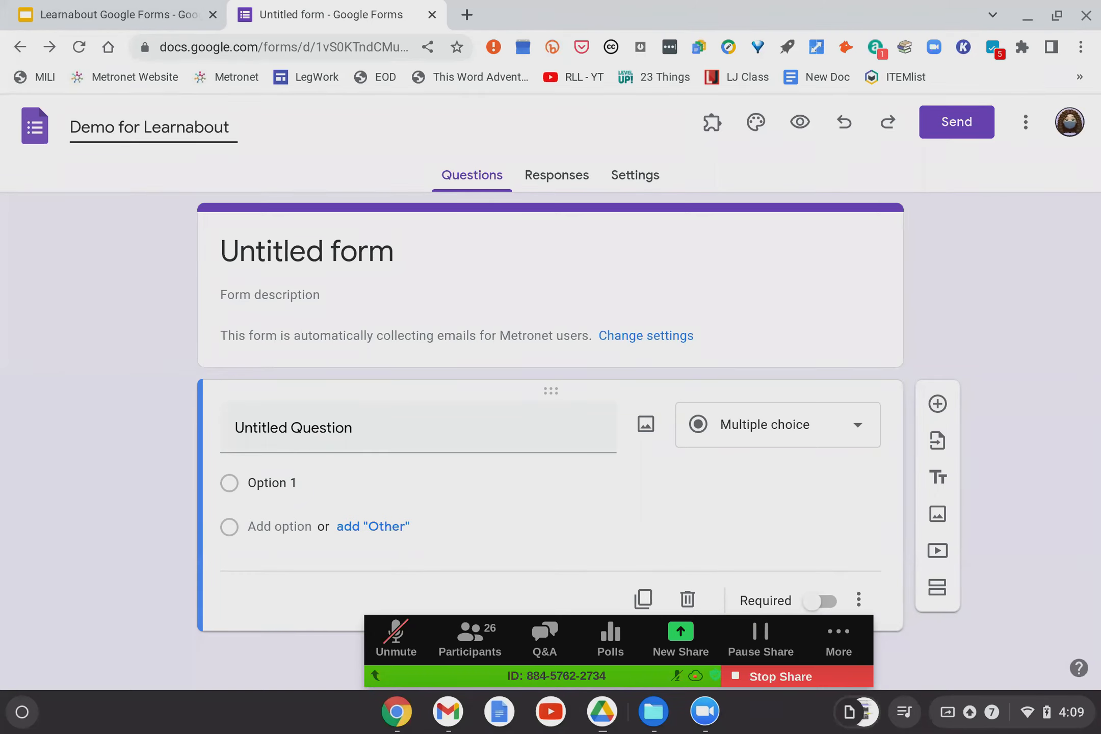
left_click(137, 259)
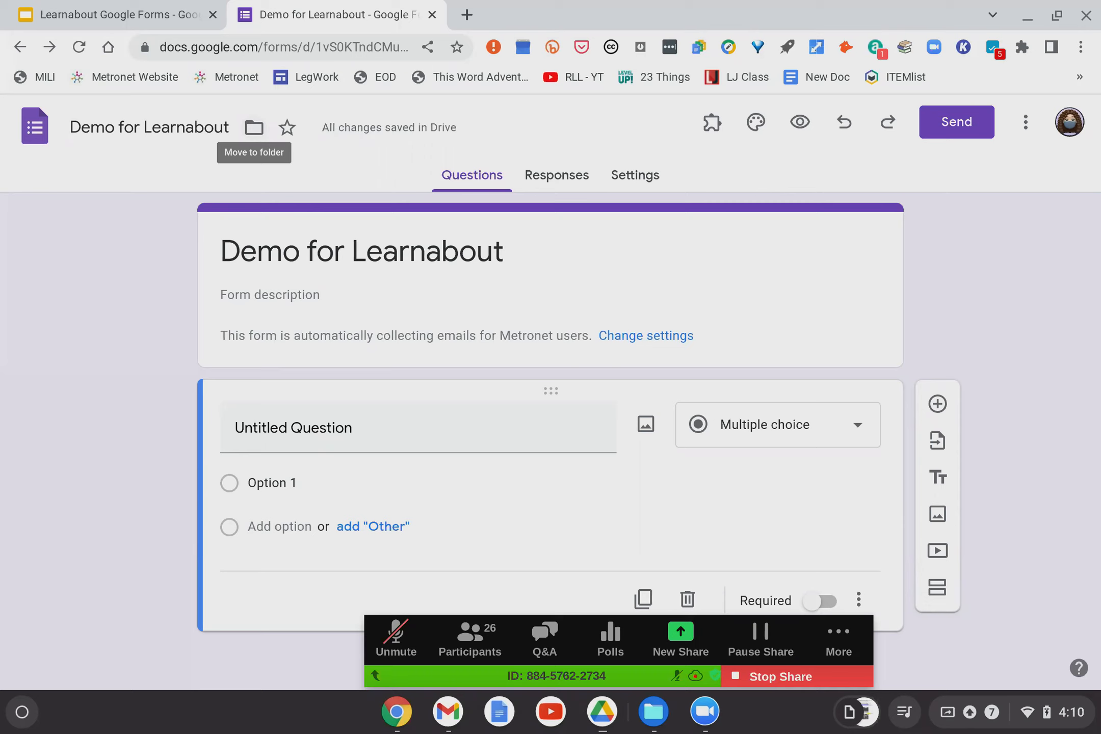
left_click(253, 128)
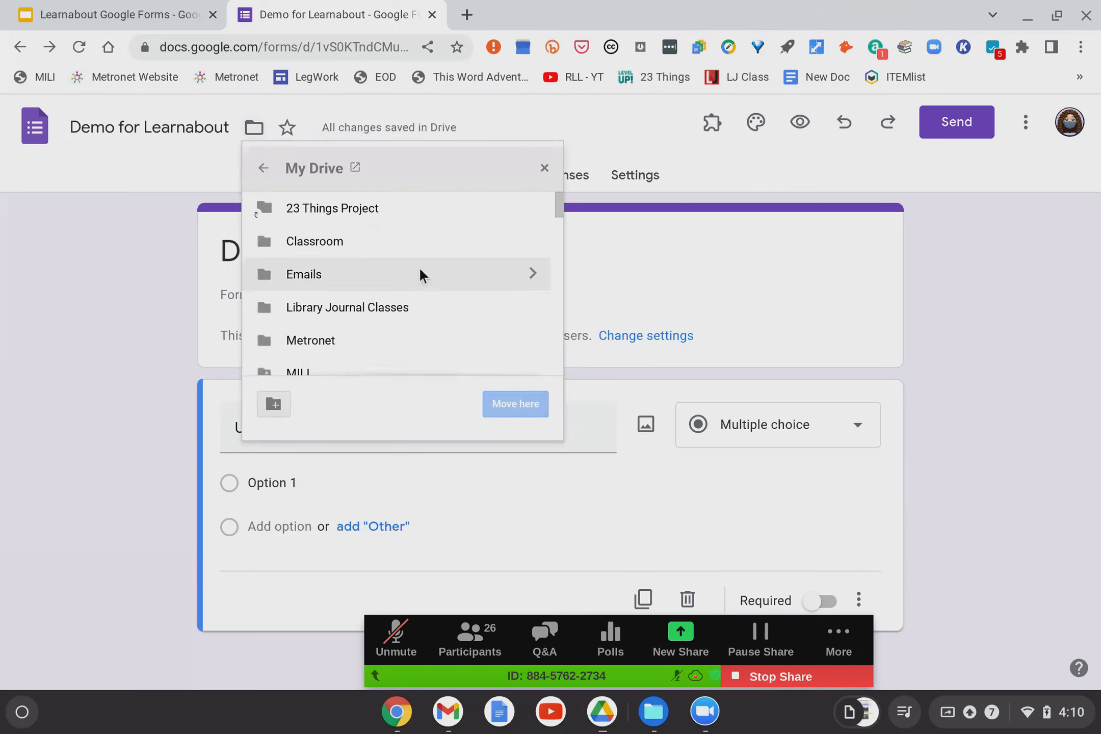
scroll(420, 270, "down", 10)
scroll(418, 267, "down", 2)
scroll(419, 266, "up", 6)
scroll(420, 271, "up", 5)
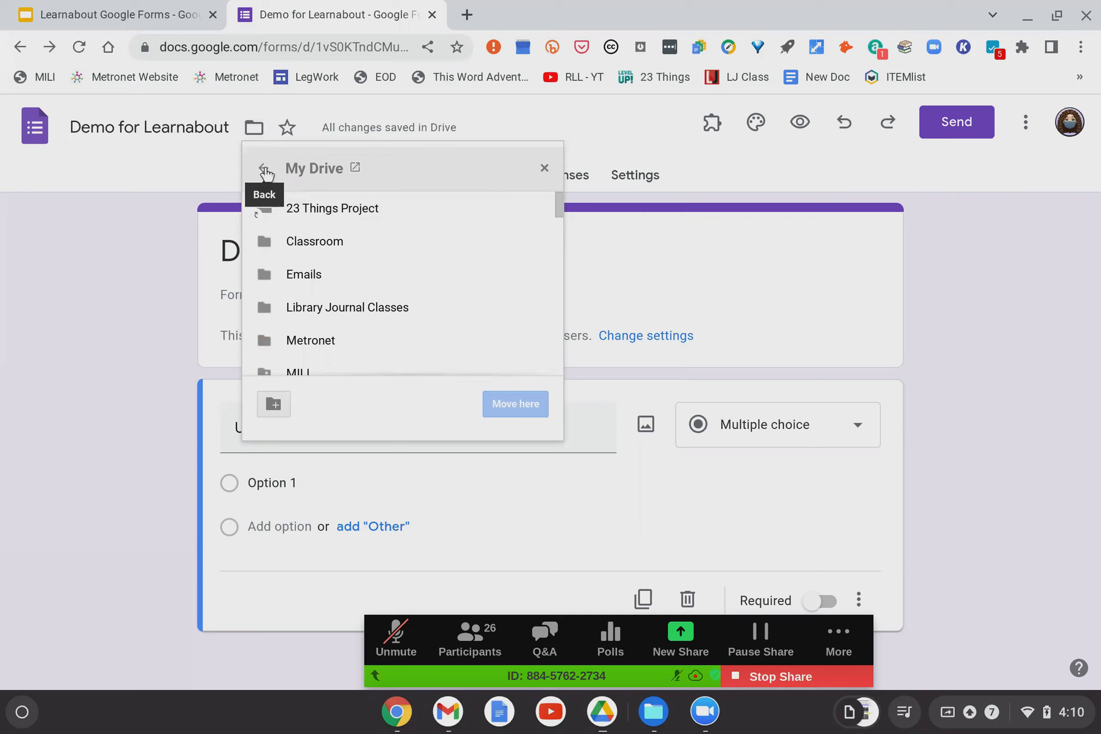
left_click(218, 159)
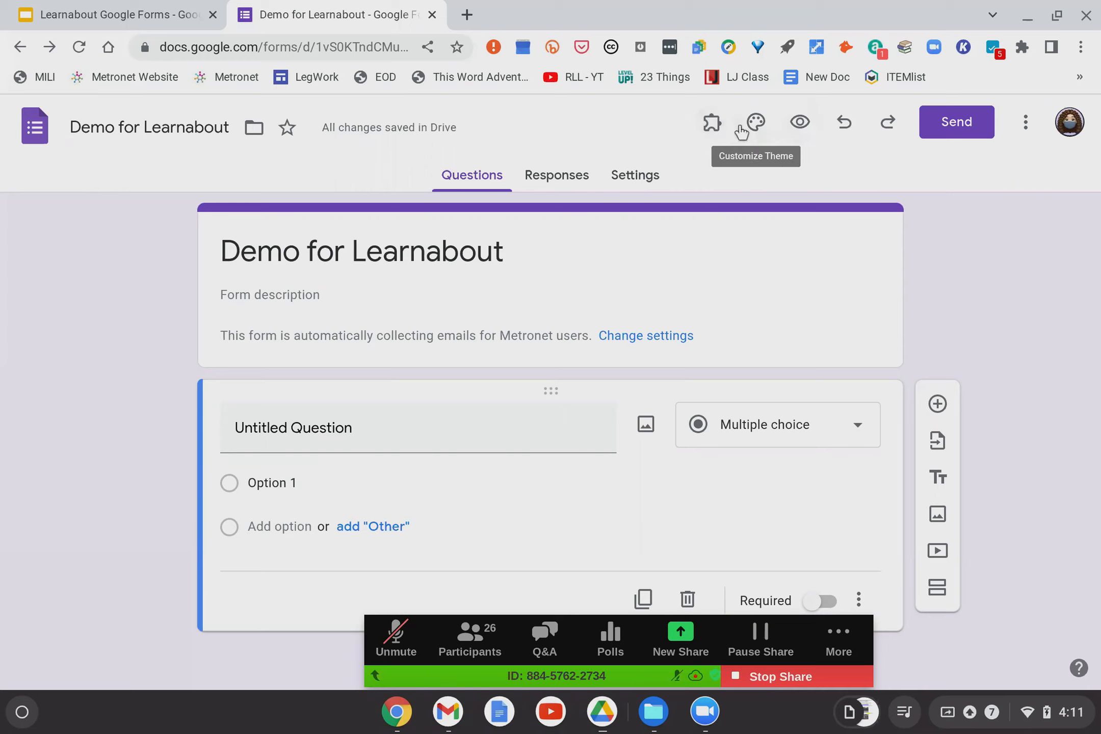
Glance at the Add-ons list, then bring up the Customize Theme options panel.
left_click(715, 124)
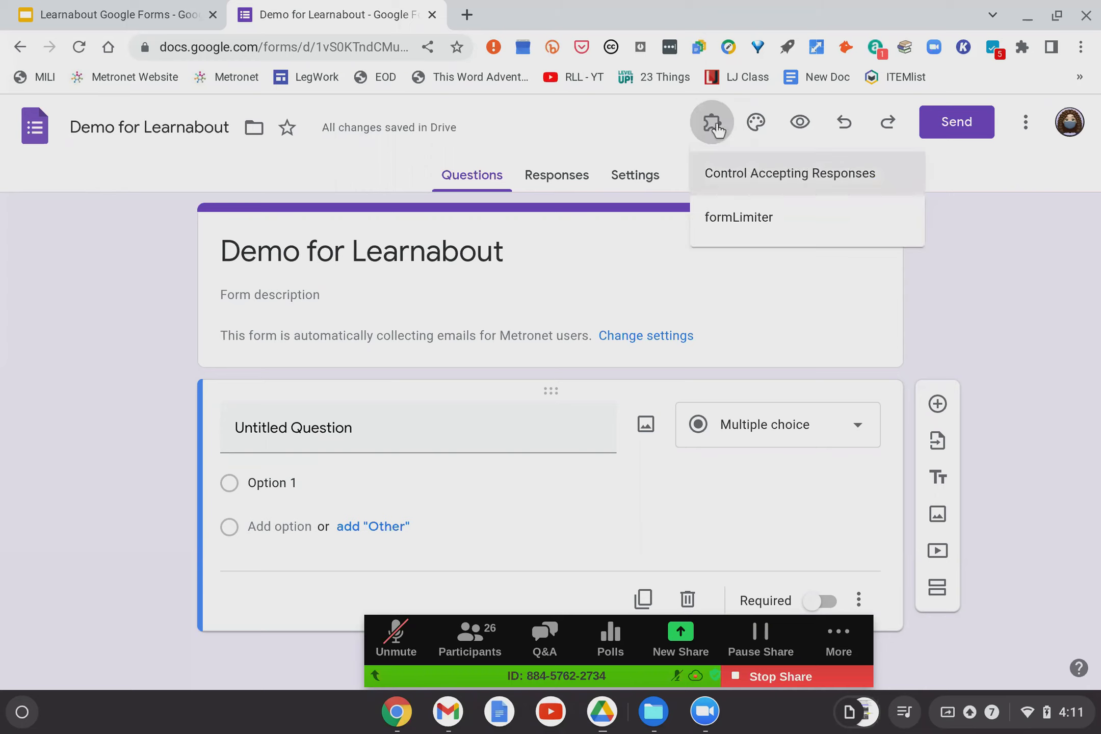
left_click(638, 130)
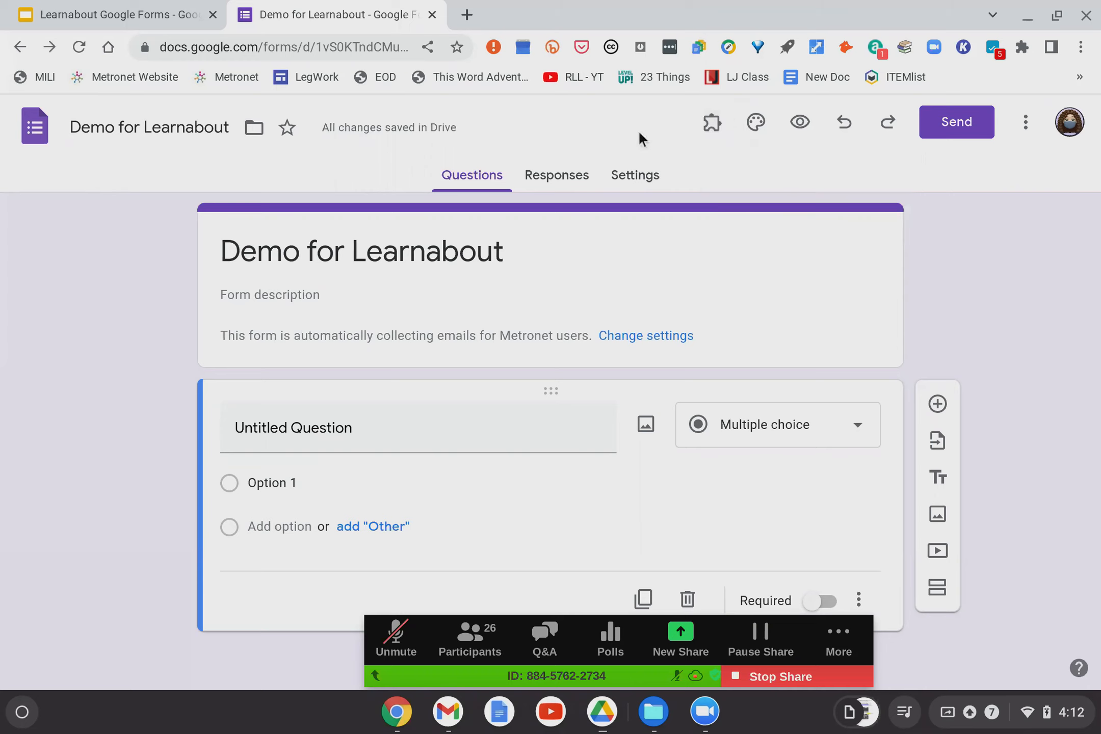
left_click(756, 124)
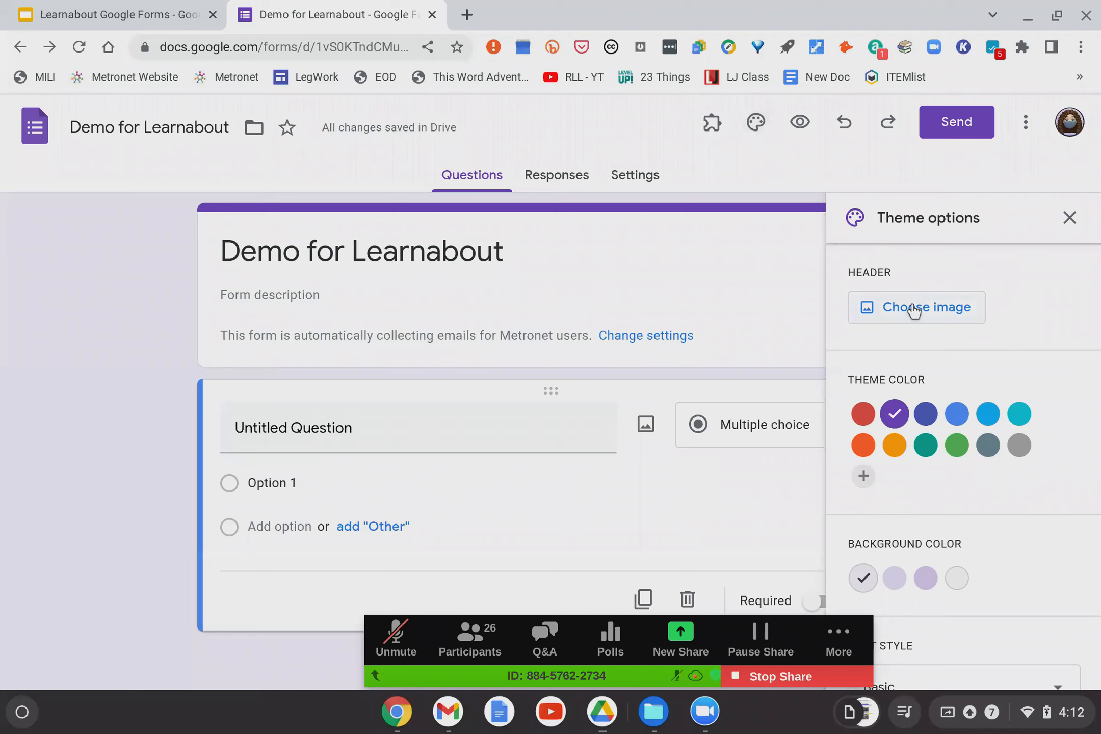
Insert the colourful candy picture from the Themes gallery as the header image.
left_click(880, 319)
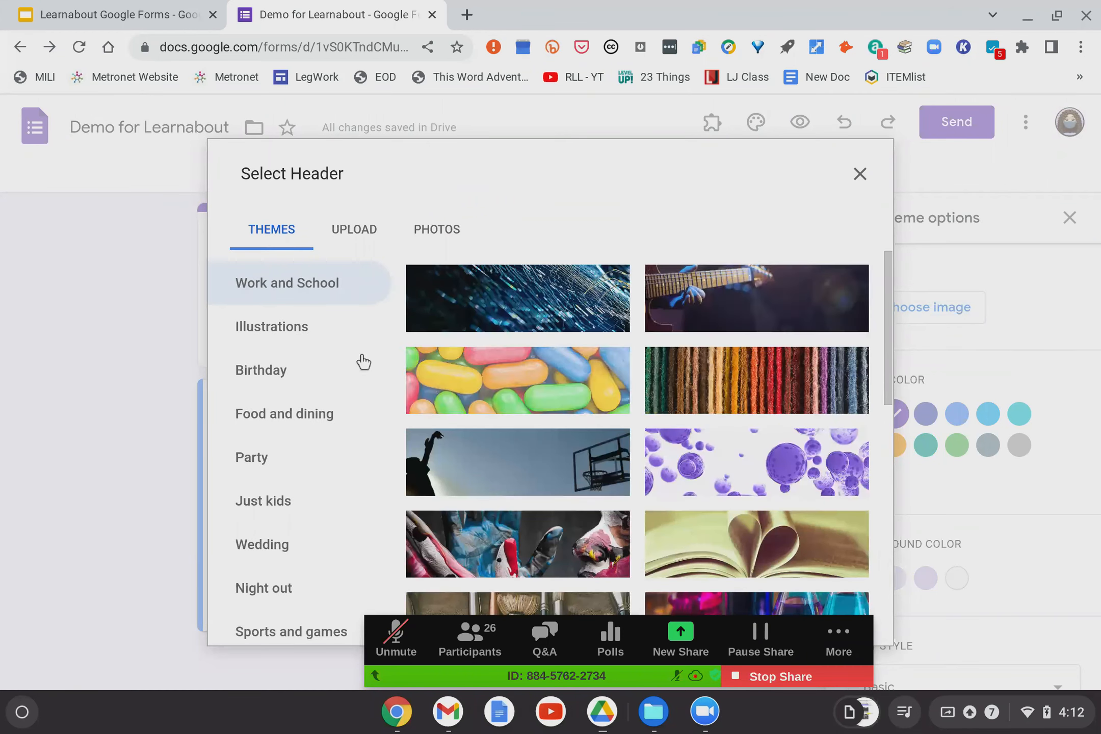
left_click(524, 386)
scroll(523, 386, "down", 5)
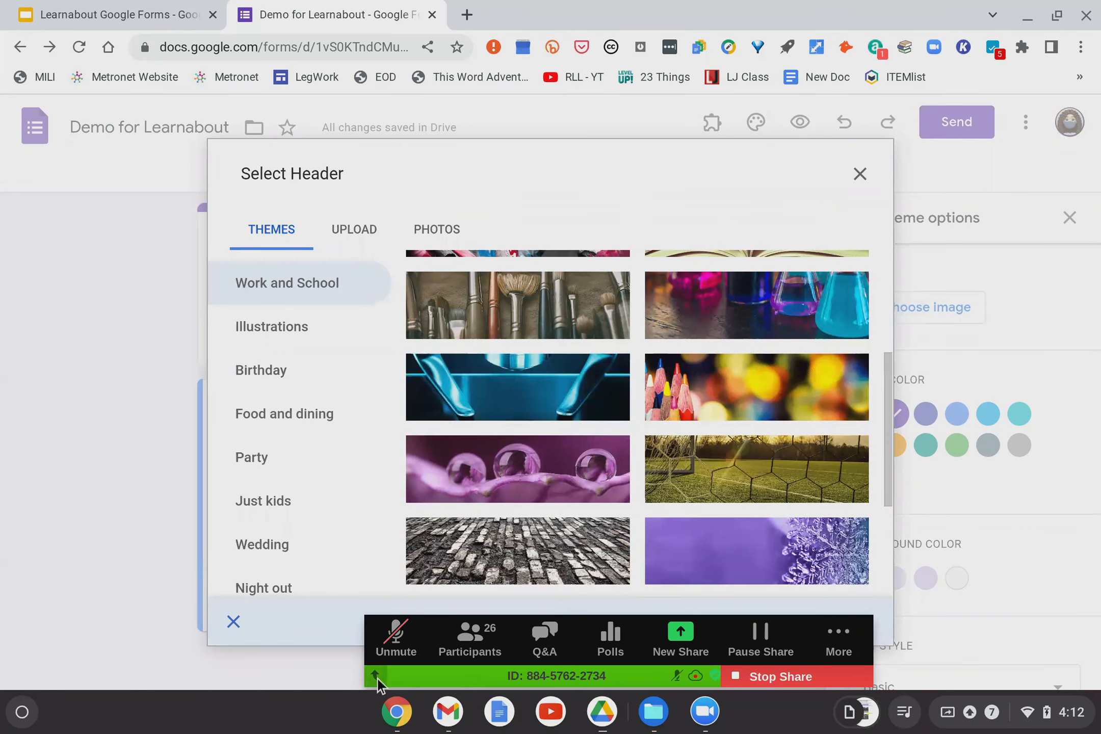
left_click(375, 675)
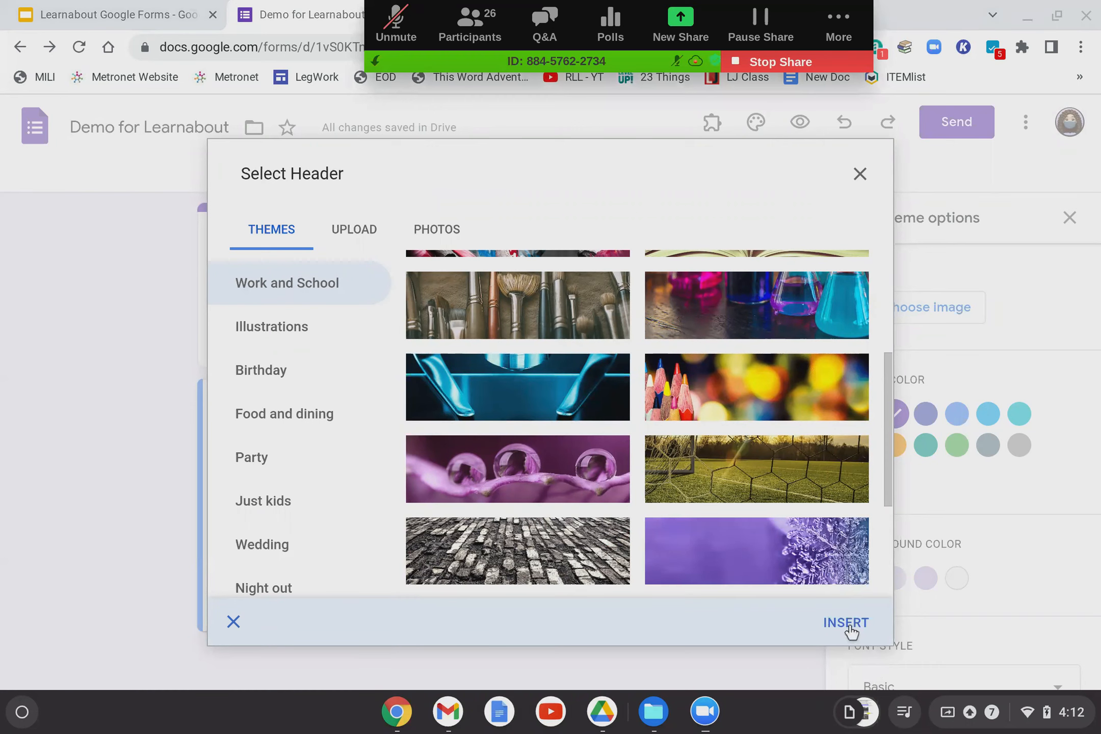
left_click(846, 624)
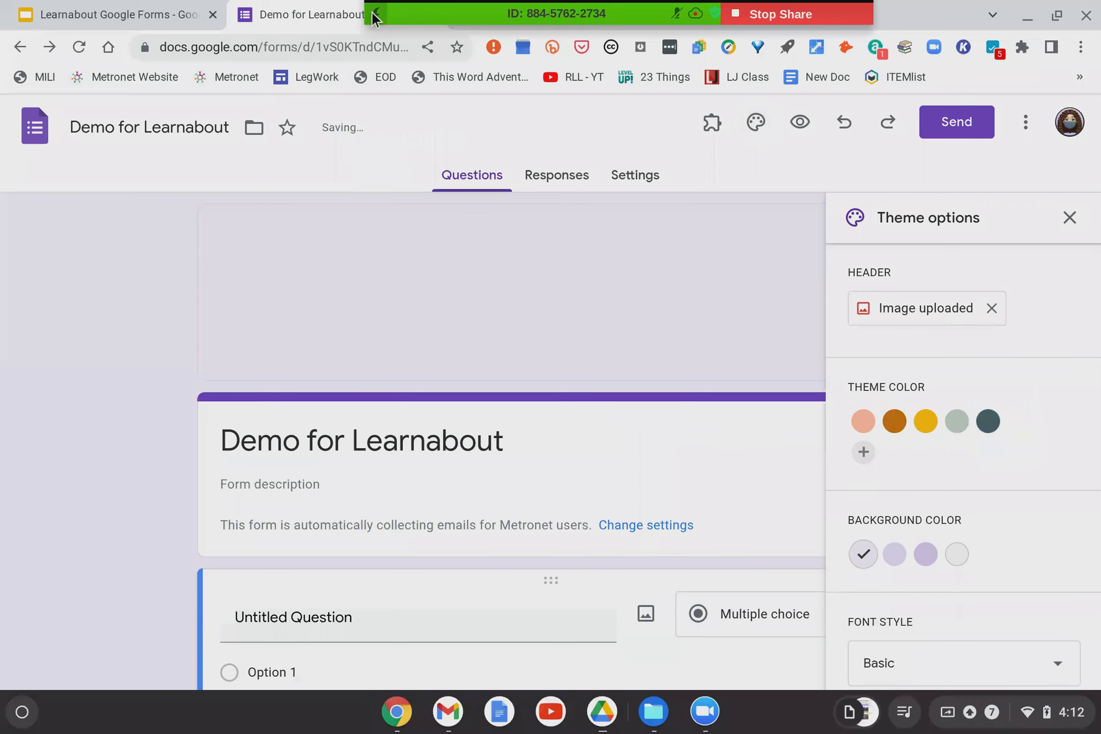
left_click(371, 10)
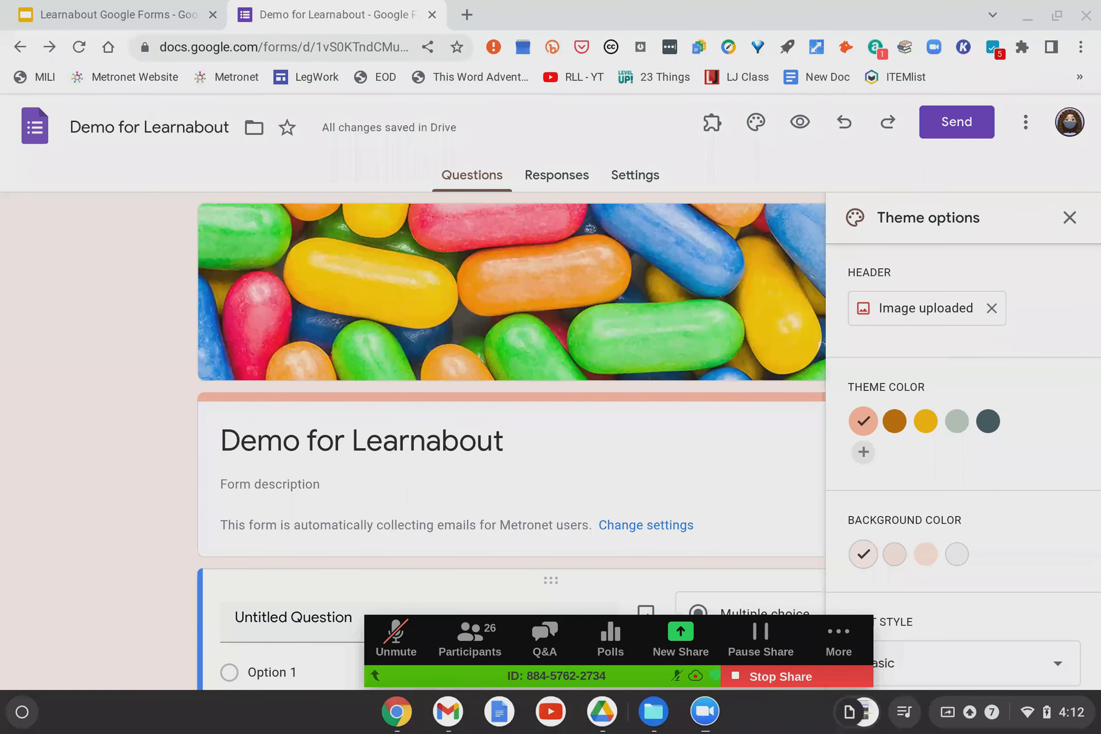
Scroll through Theme options, then close the panel with the palette icon.
scroll(934, 461, "down", 1)
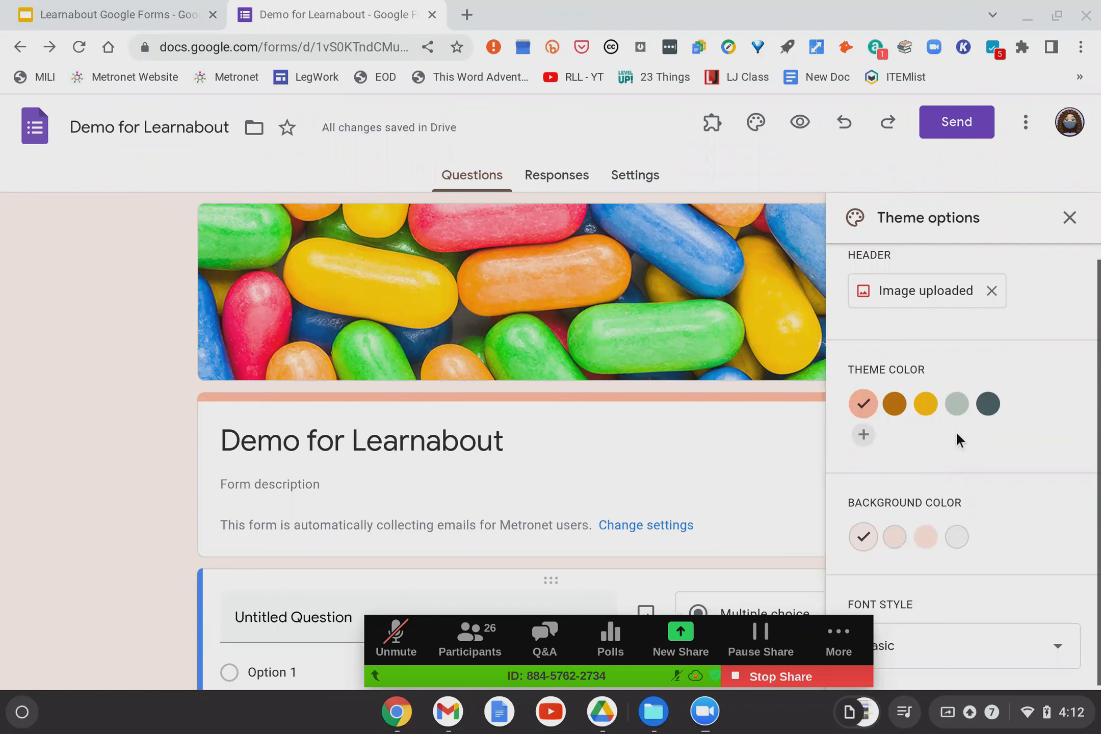
scroll(955, 434, "down", 1)
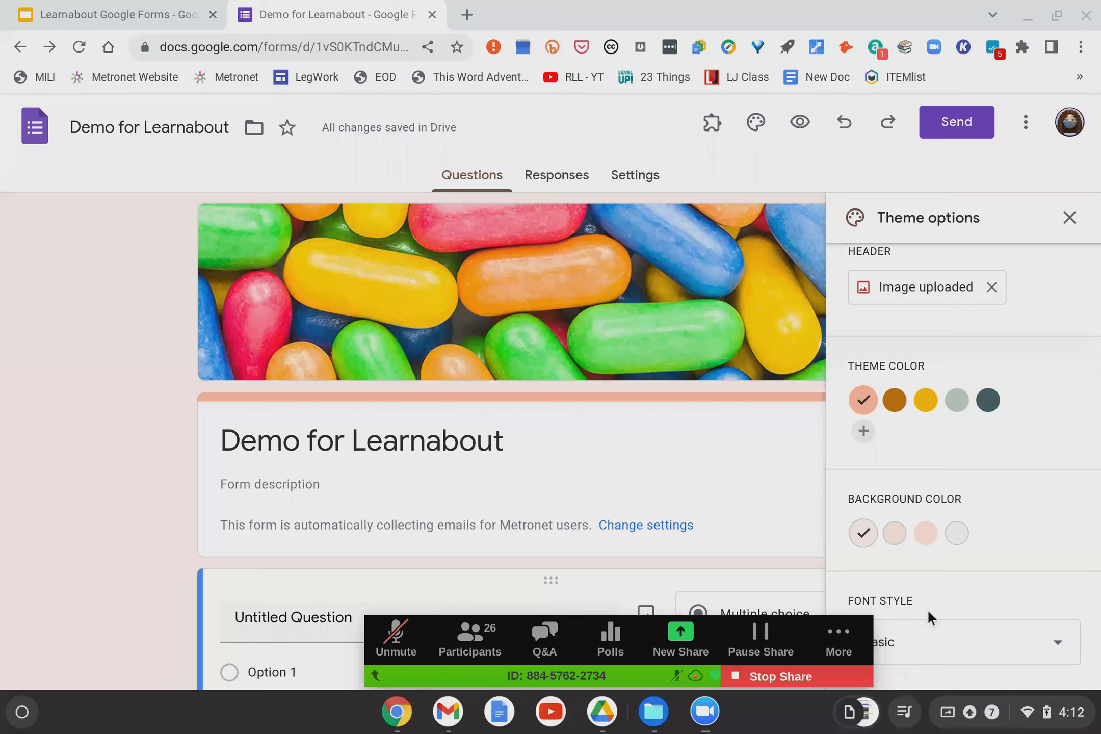
scroll(937, 604, "down", 3)
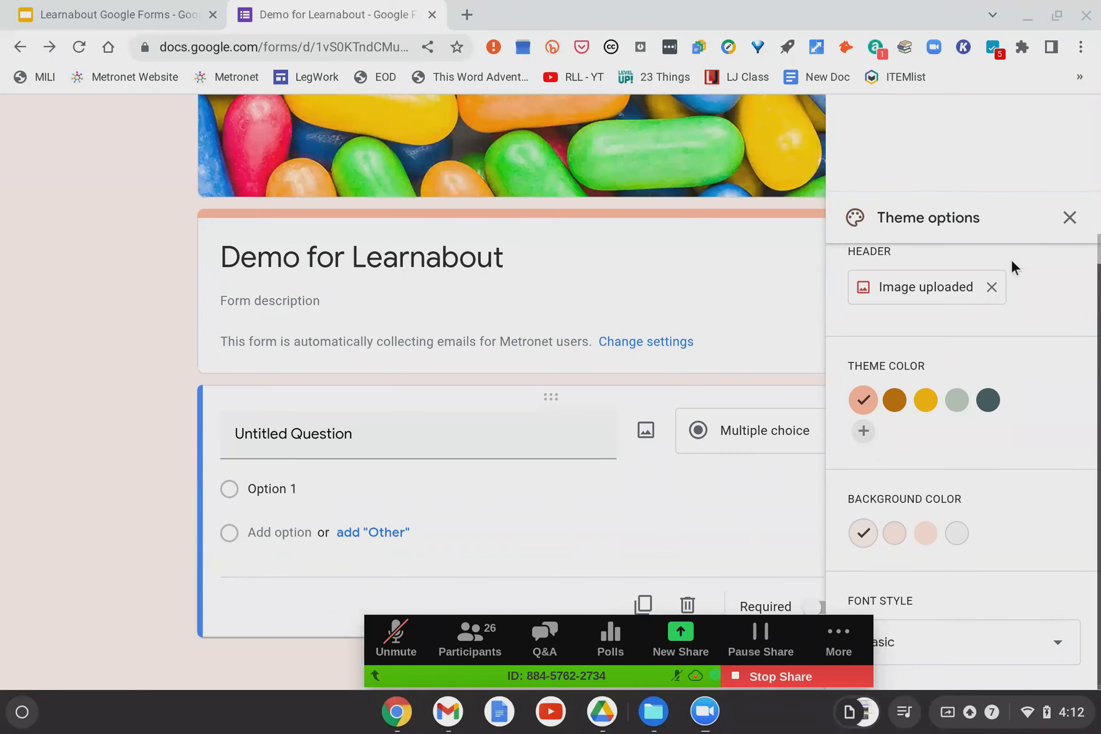
scroll(1011, 250, "up", 3)
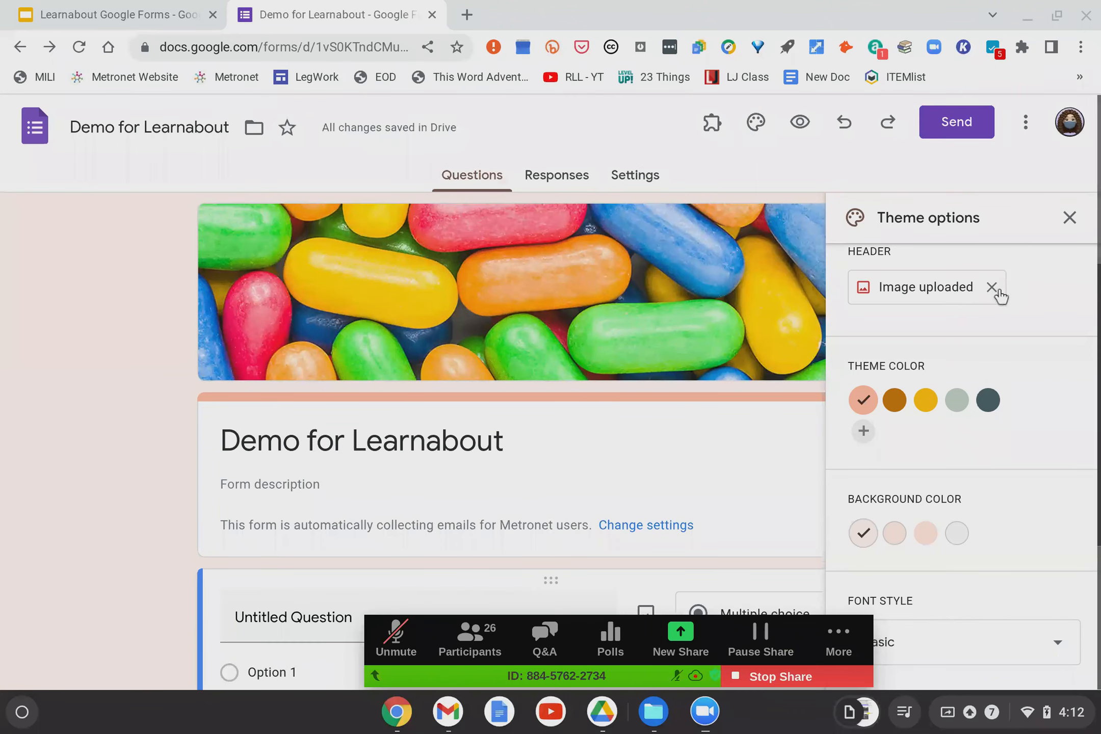
left_click(755, 123)
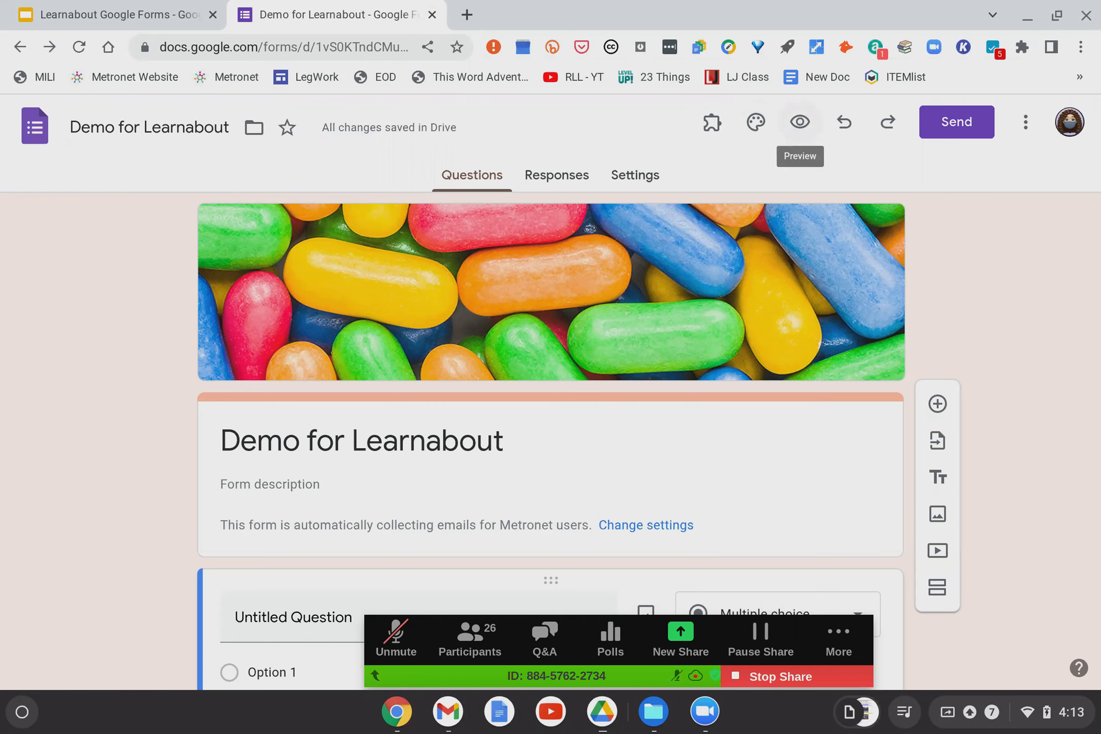
left_click(799, 121)
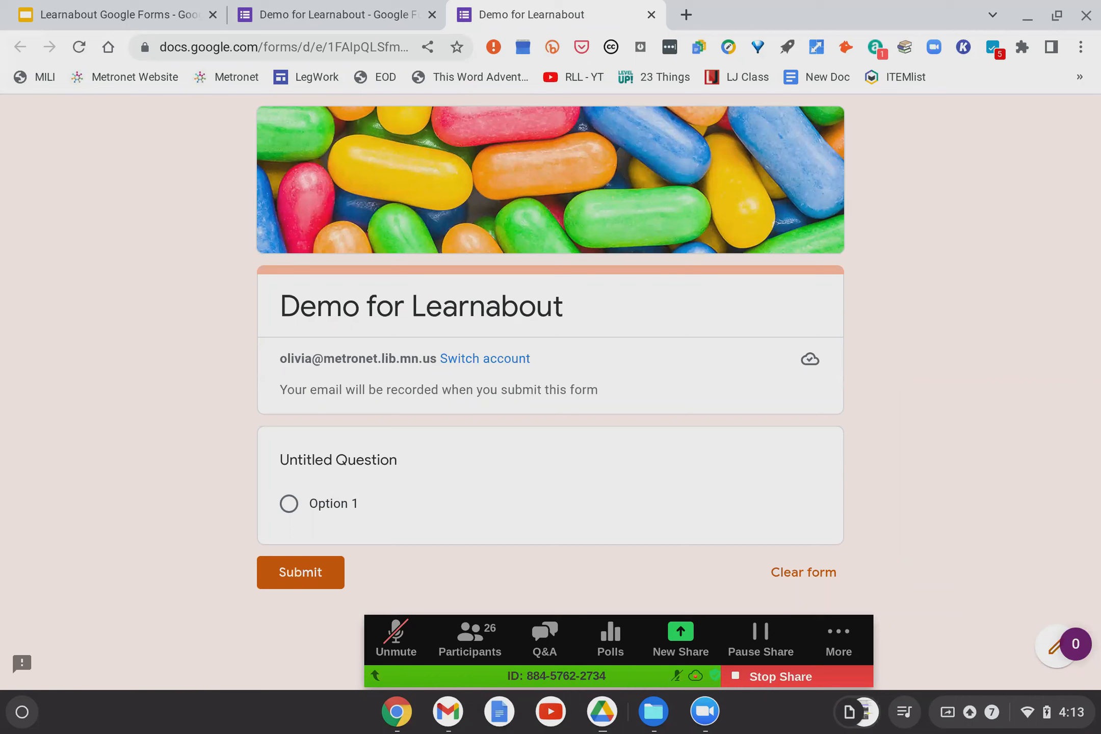
left_click(651, 14)
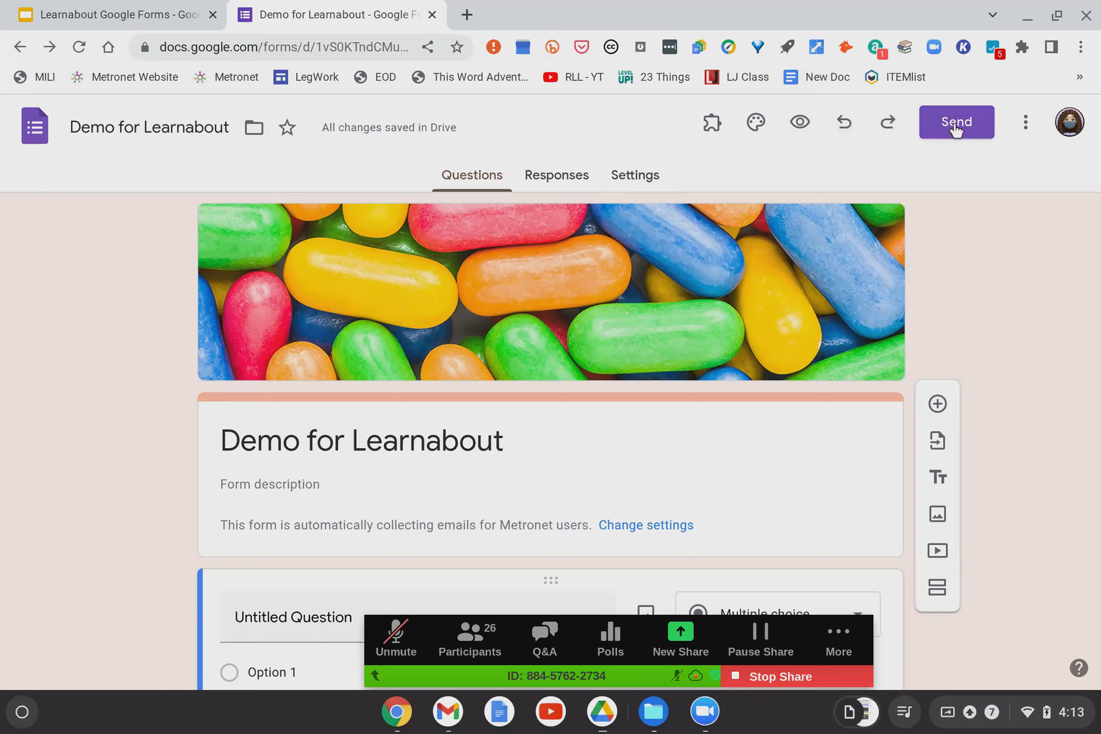
View the Send dialog's Embed HTML code, close it, and reopen Send.
left_click(955, 124)
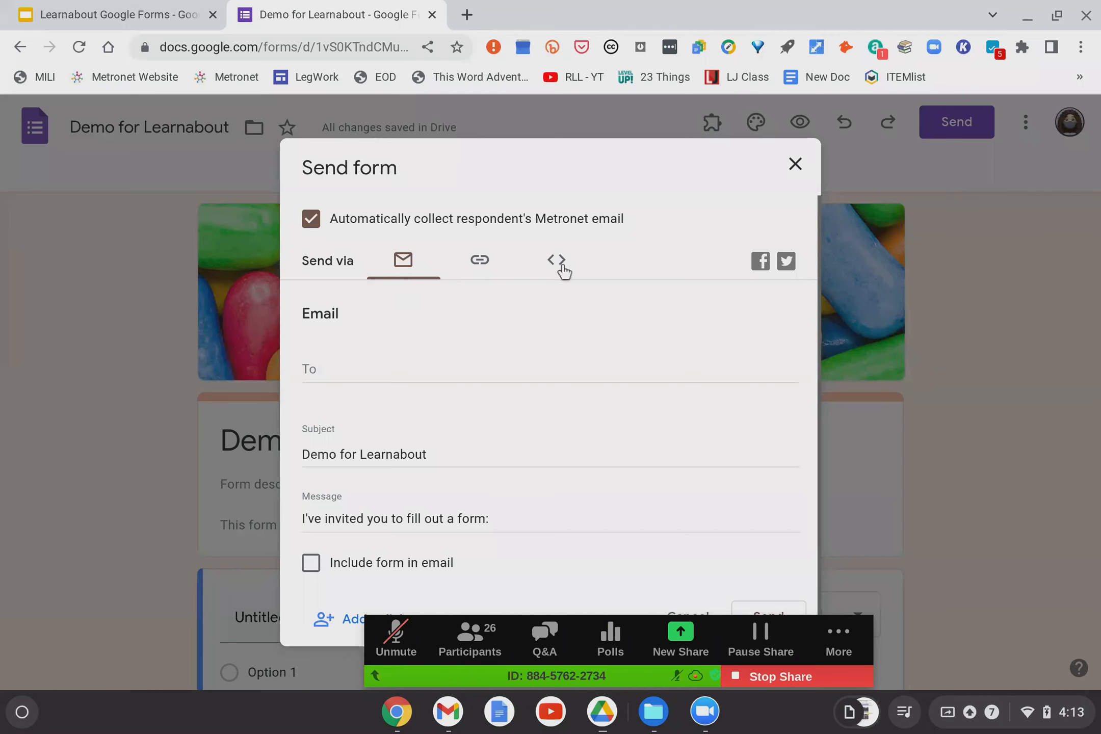
left_click(556, 260)
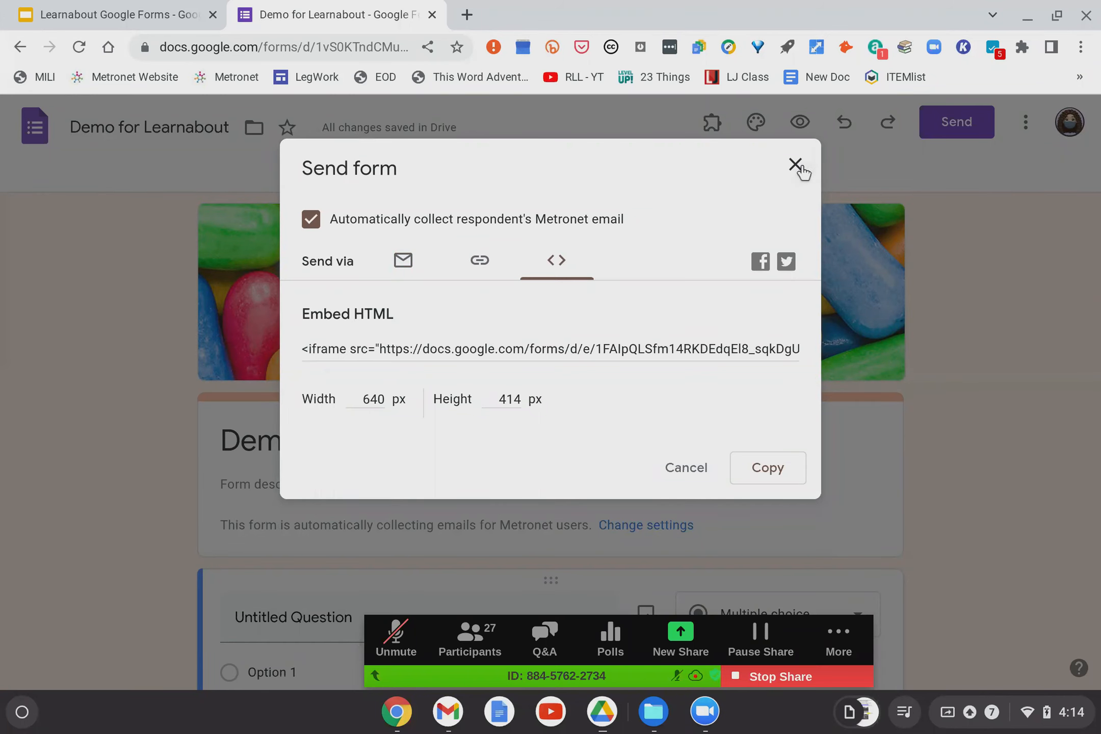
left_click(795, 165)
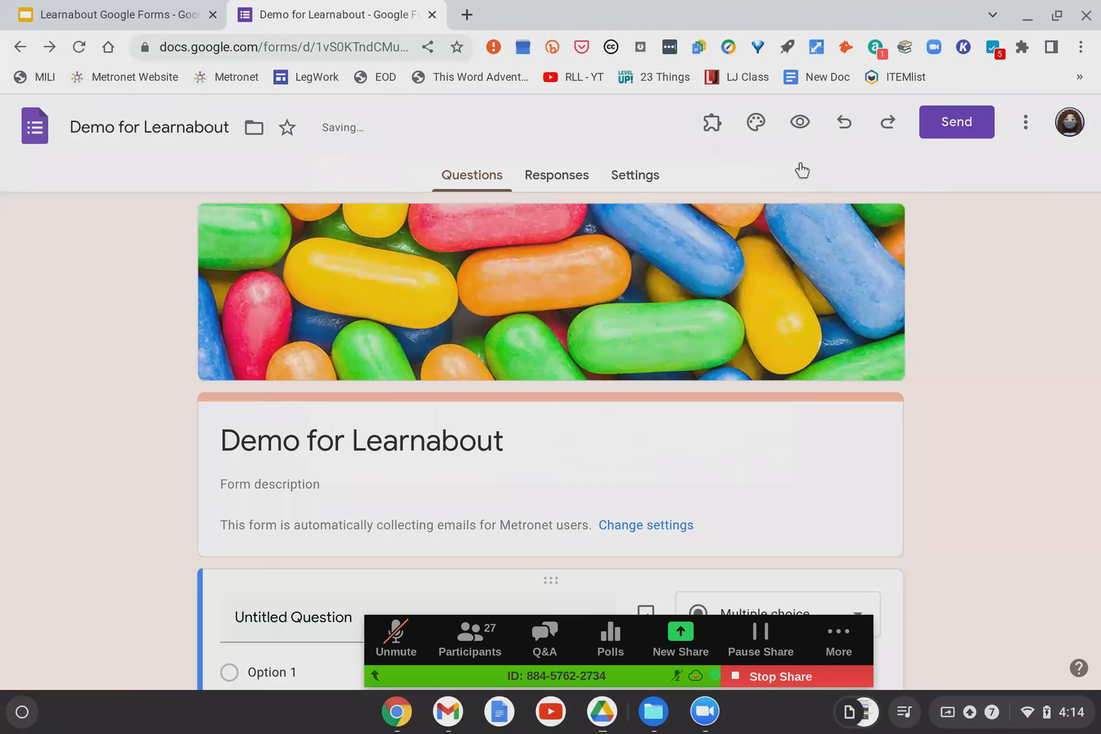
left_click(933, 133)
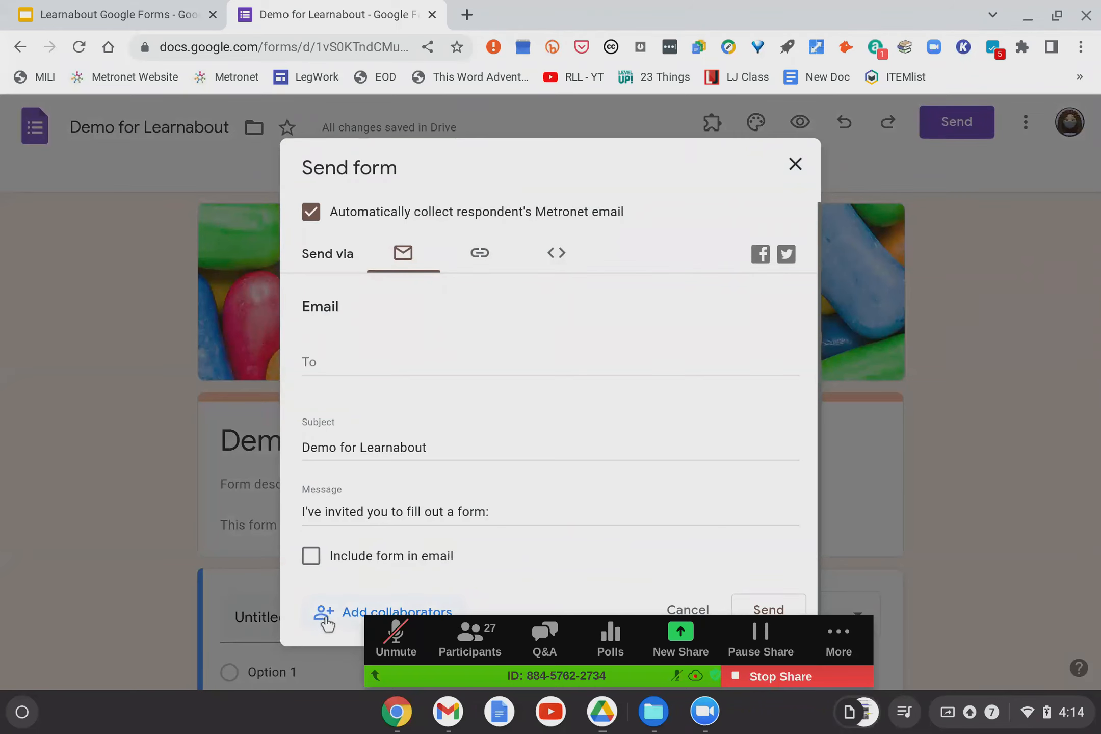
Look at the Add editors dialog from Add collaborators, then dismiss it.
left_click(376, 676)
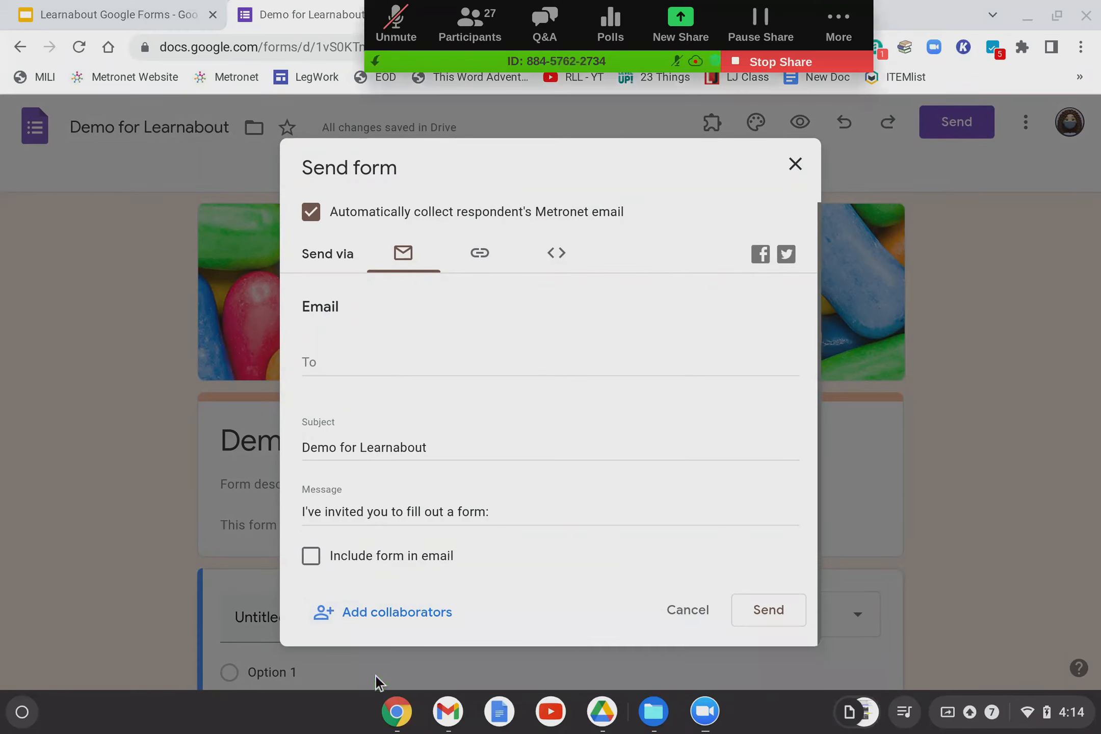
left_click(336, 615)
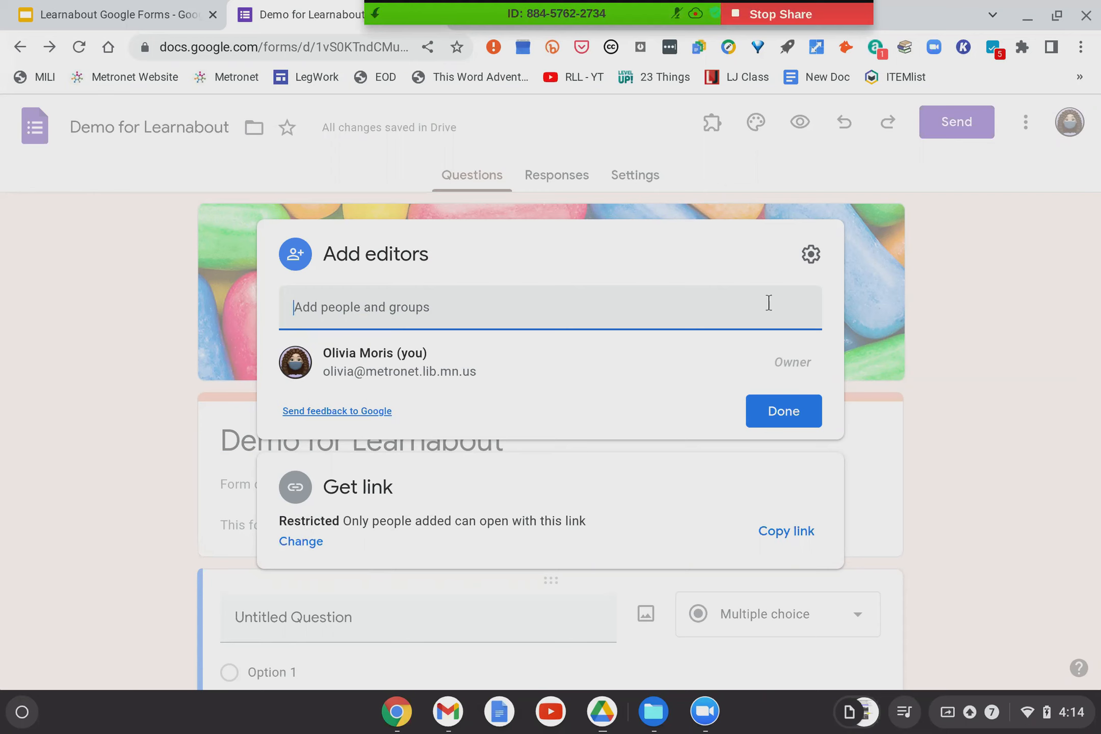
left_click(1058, 290)
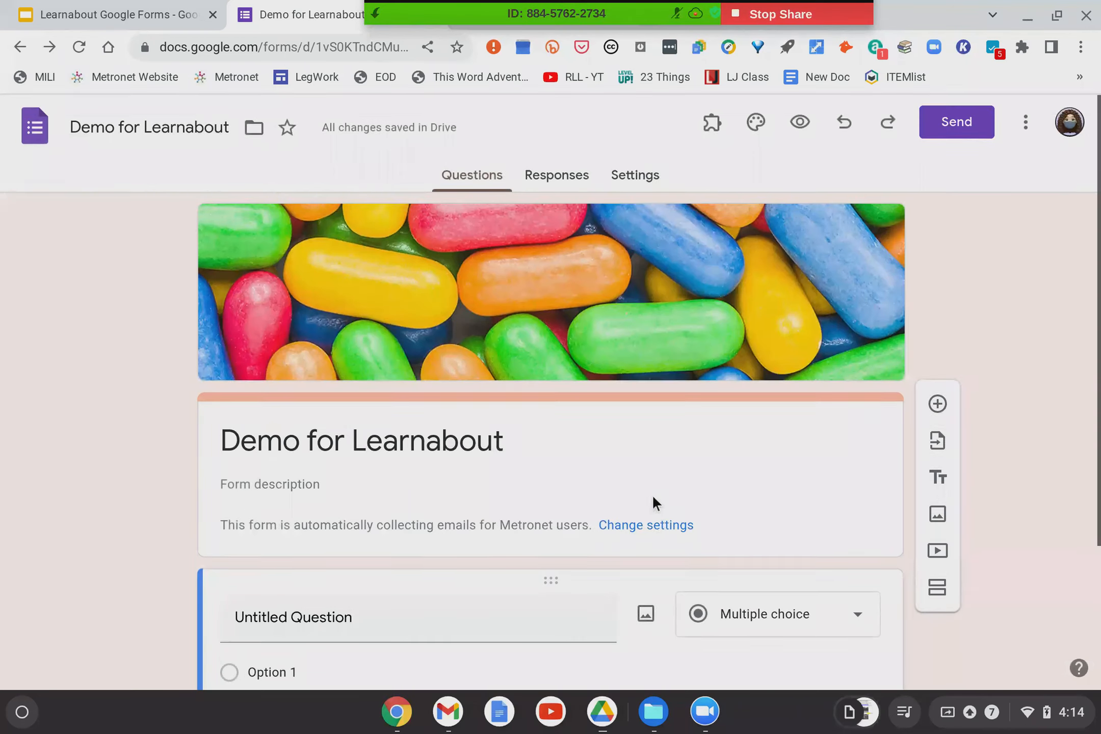
scroll(653, 503, "down", 1)
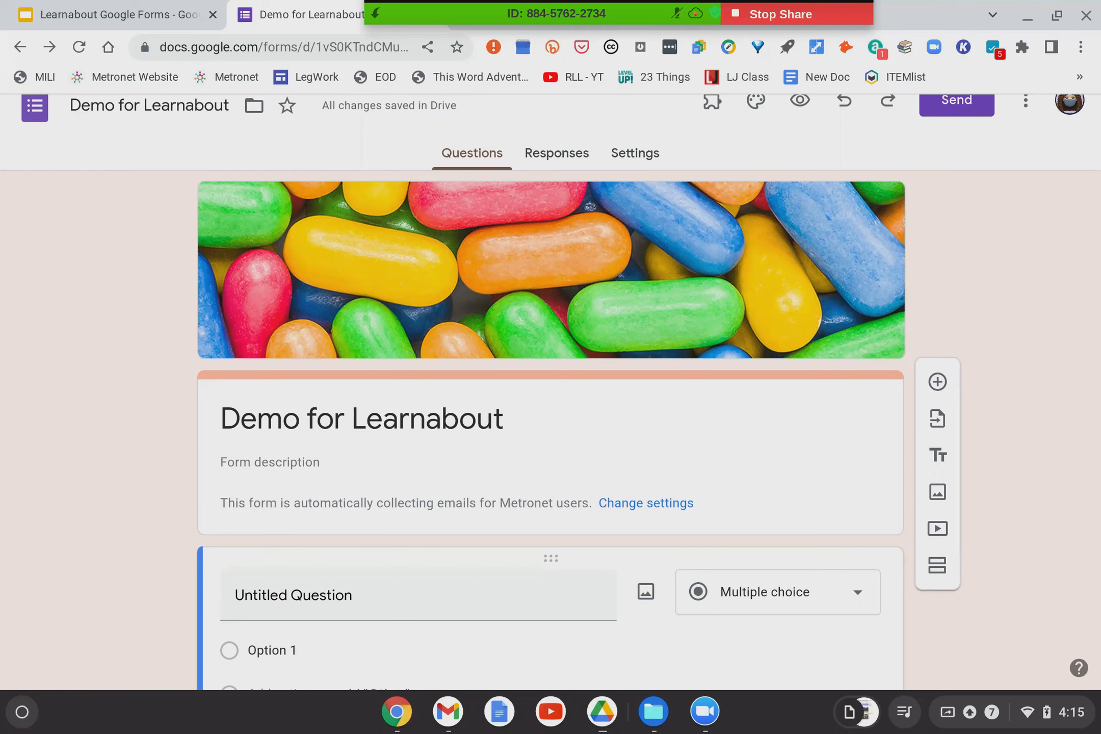
left_click(653, 503)
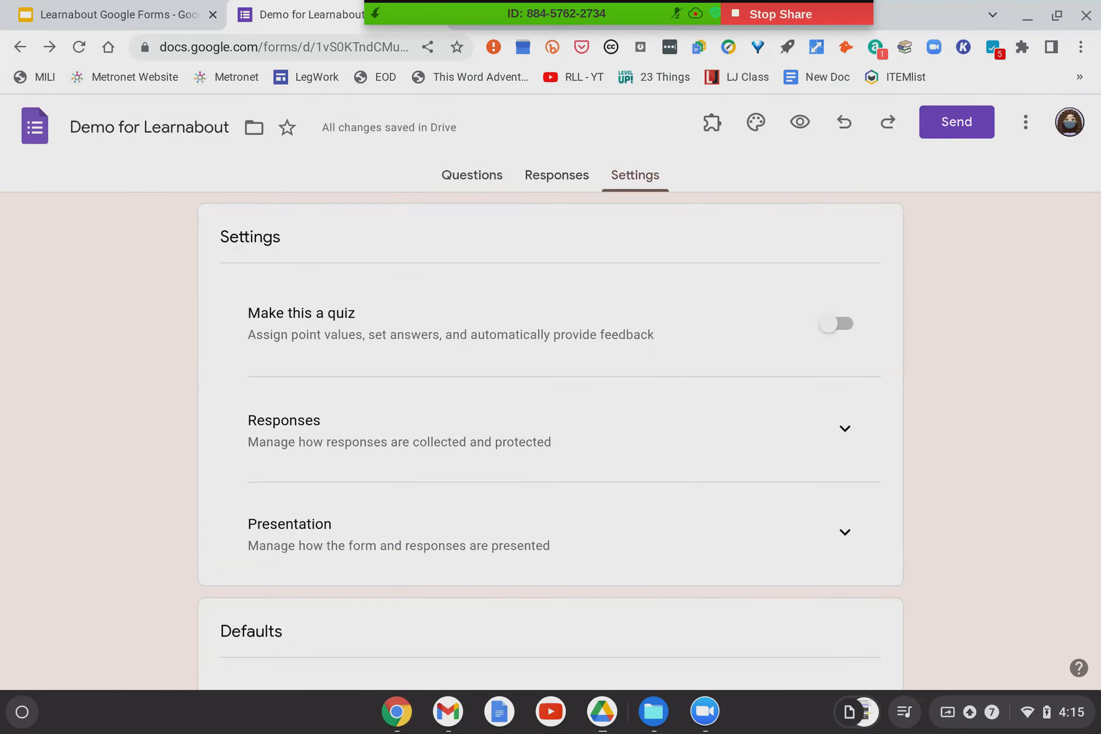
left_click(20, 49)
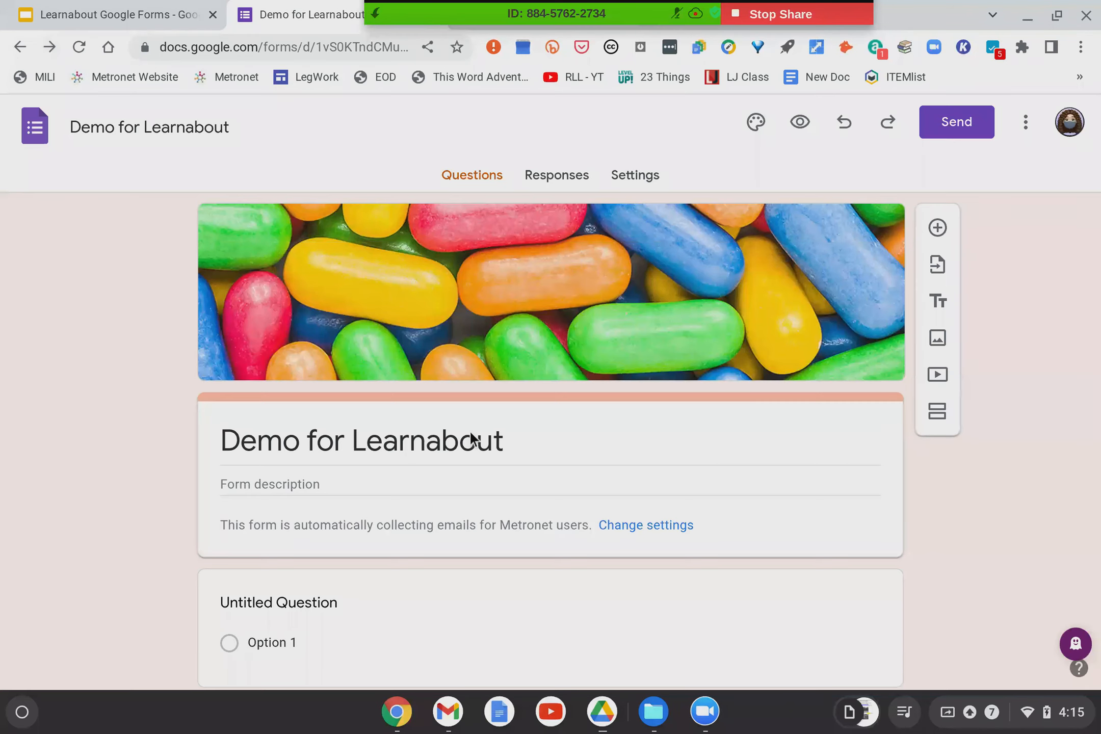
scroll(470, 435, "down", 1)
left_click(645, 467)
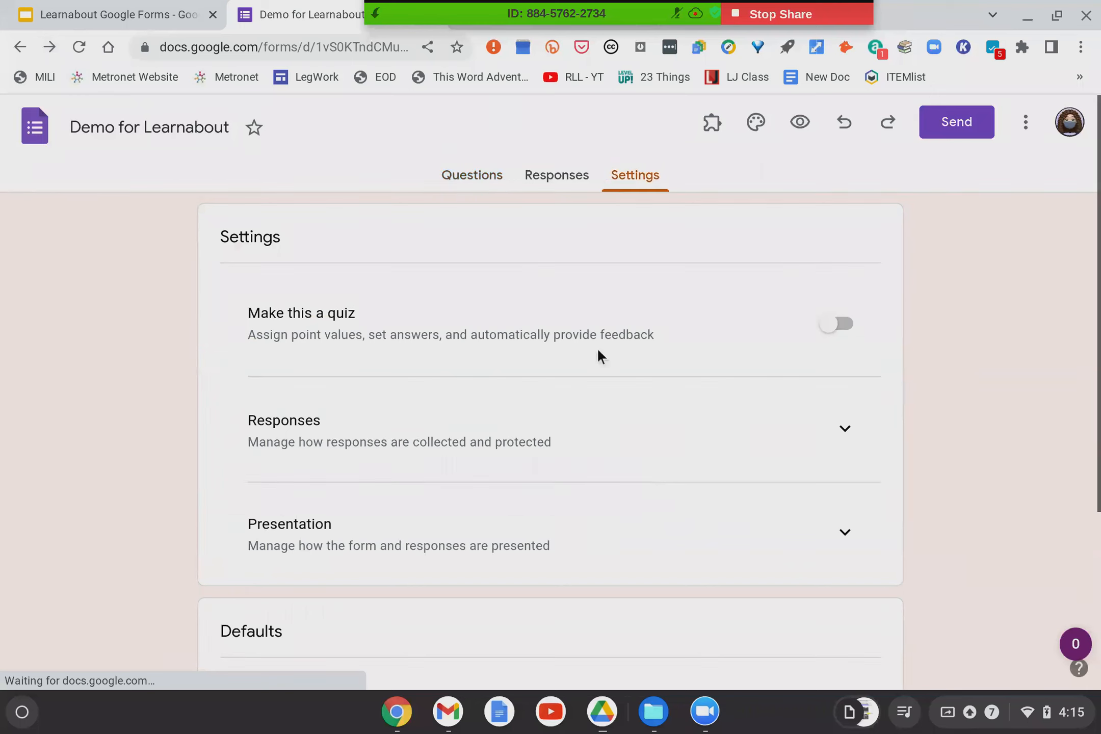
left_click(464, 178)
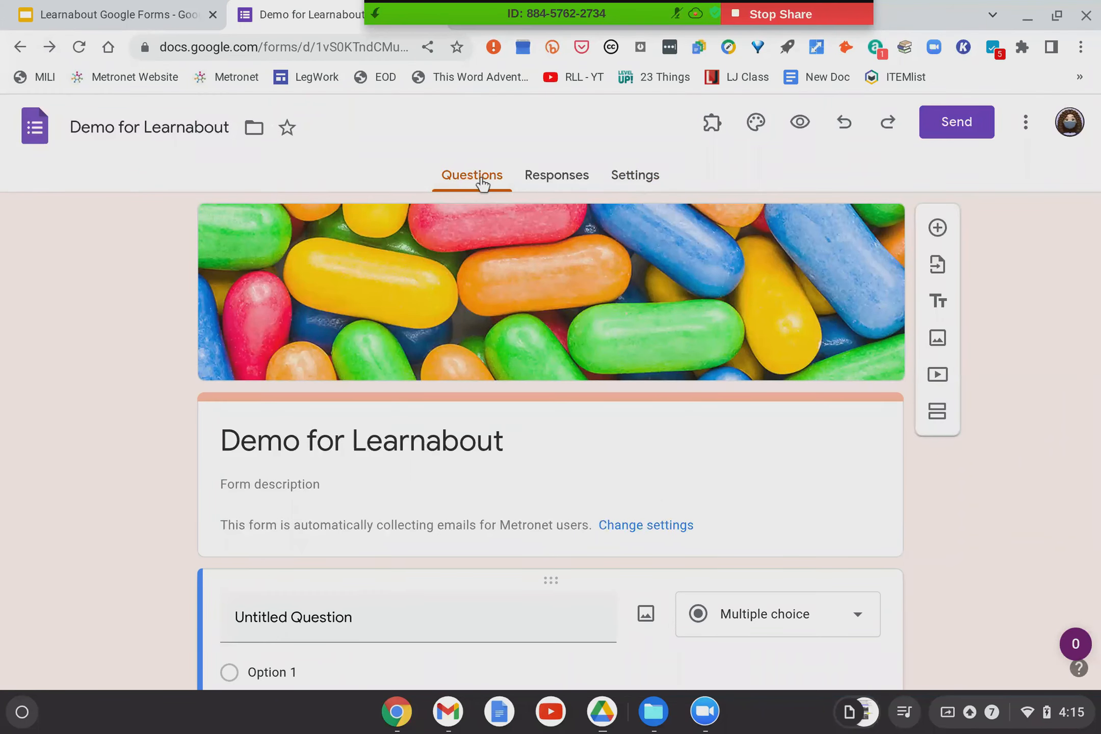
Bring up the collaborator sharing window from Send and review its permission settings.
left_click(968, 134)
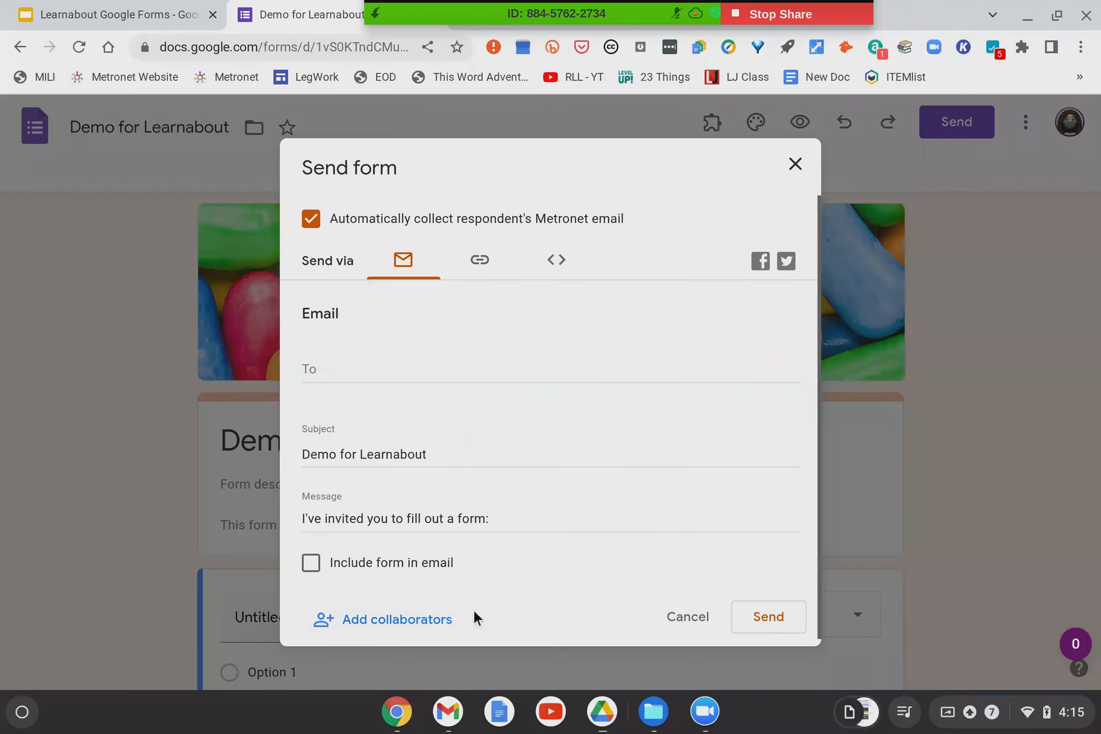
left_click(423, 620)
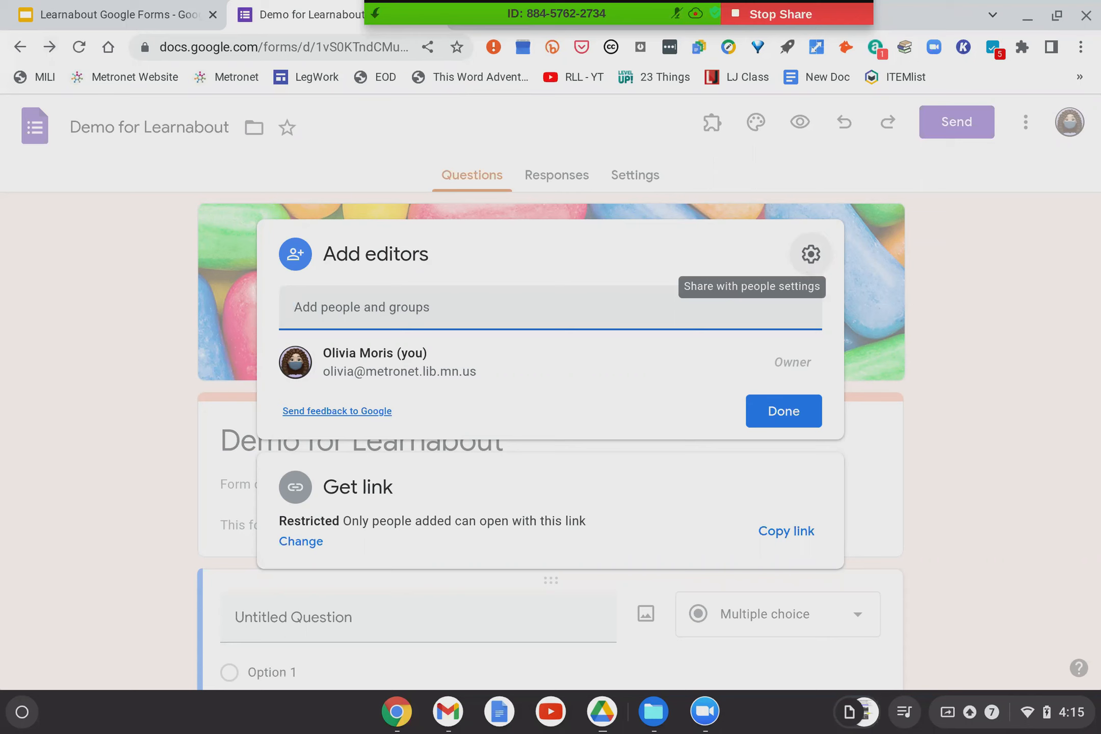
left_click(810, 255)
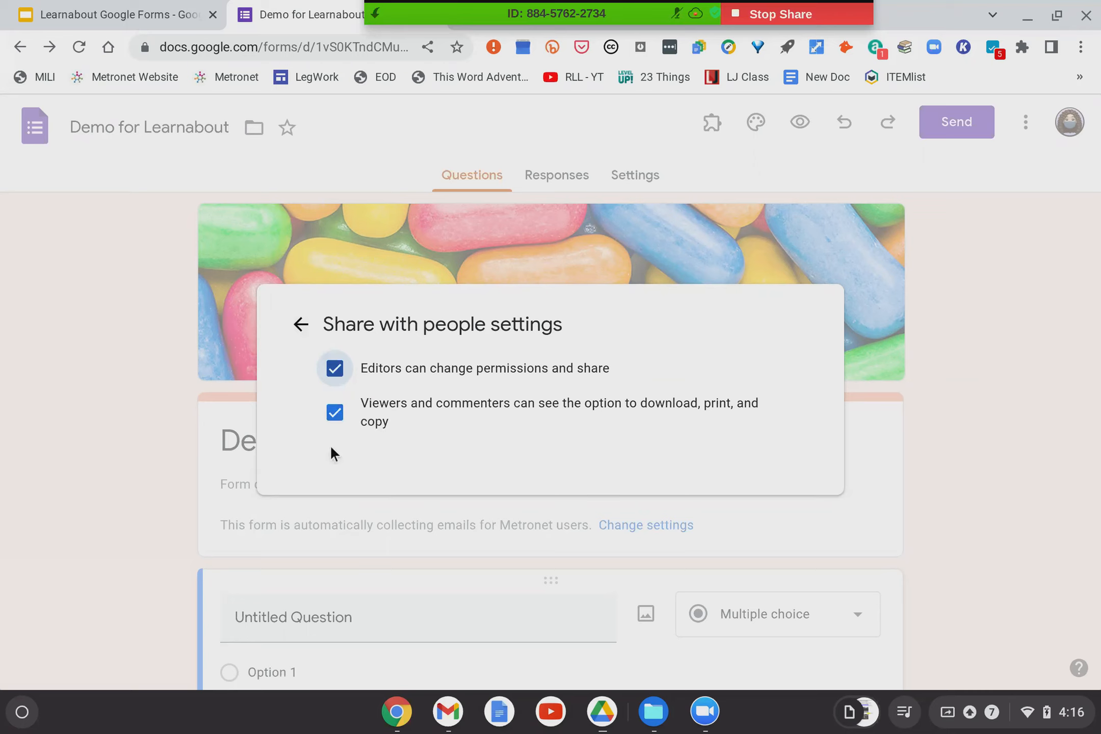
left_click(301, 324)
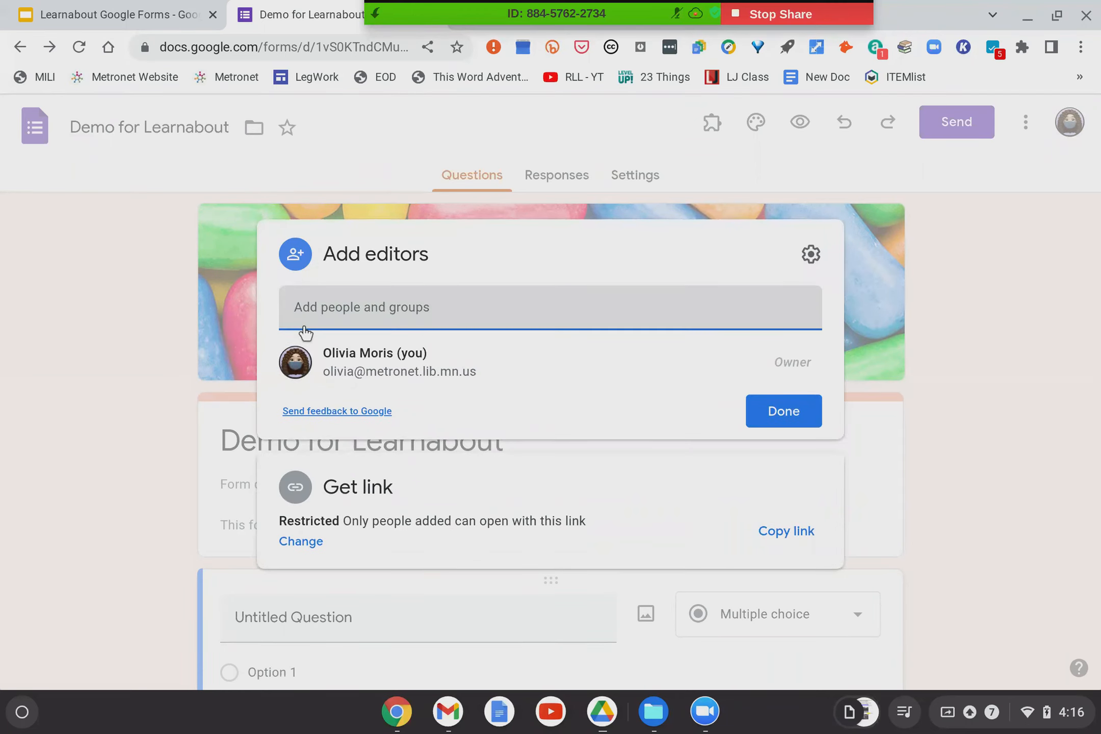
Set link access to Anyone with the link as editor and finish sharing.
left_click(301, 542)
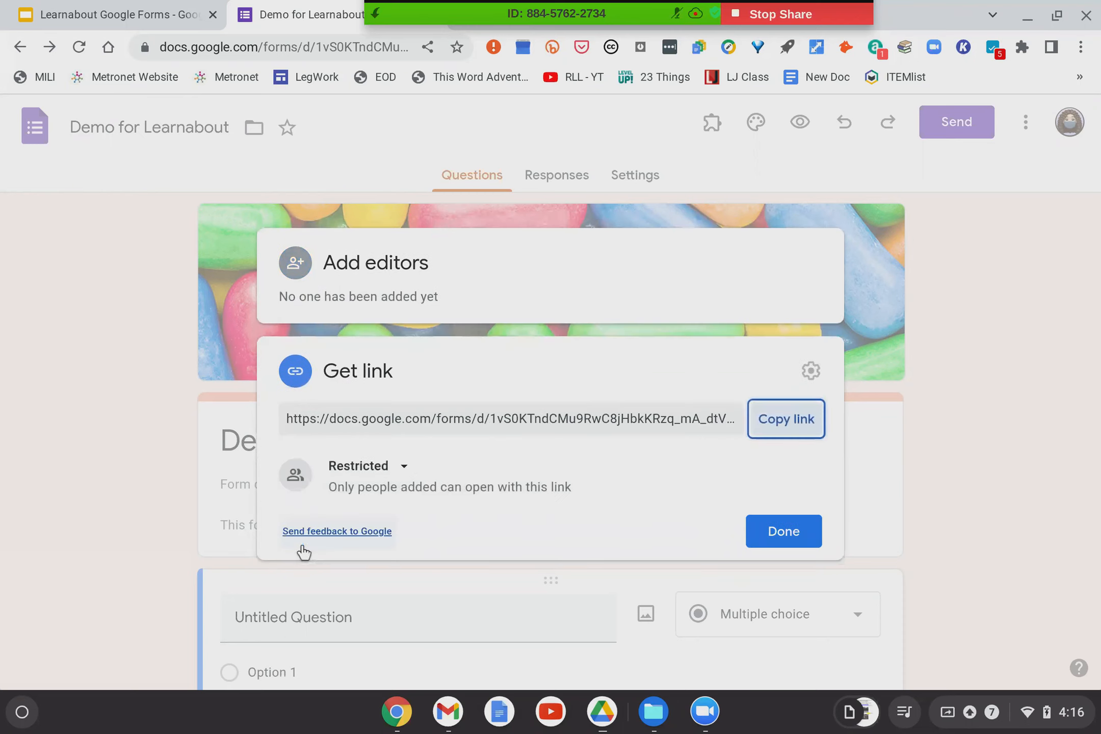
left_click(403, 467)
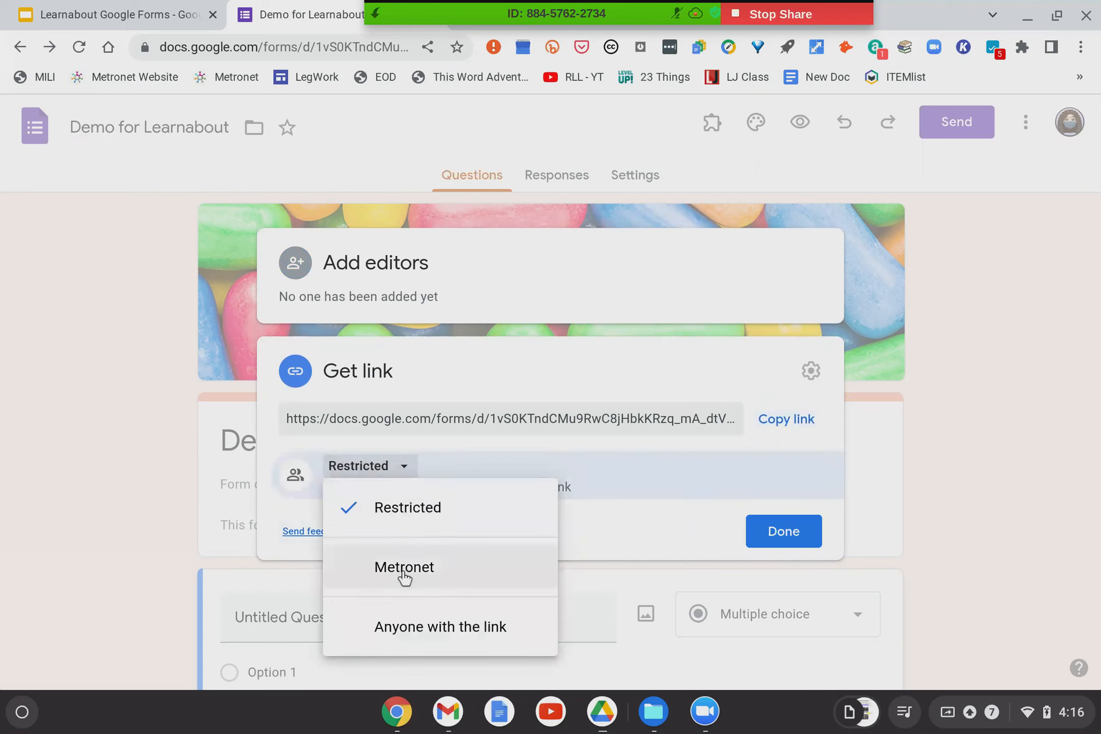
left_click(412, 627)
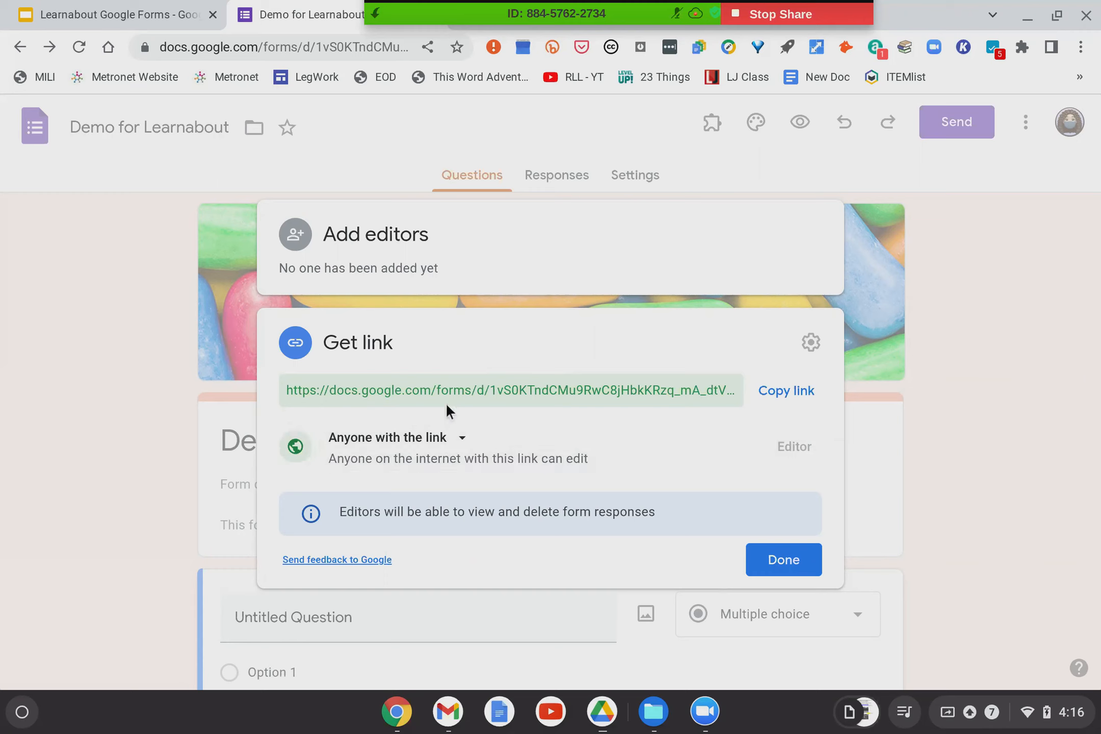
left_click(457, 439)
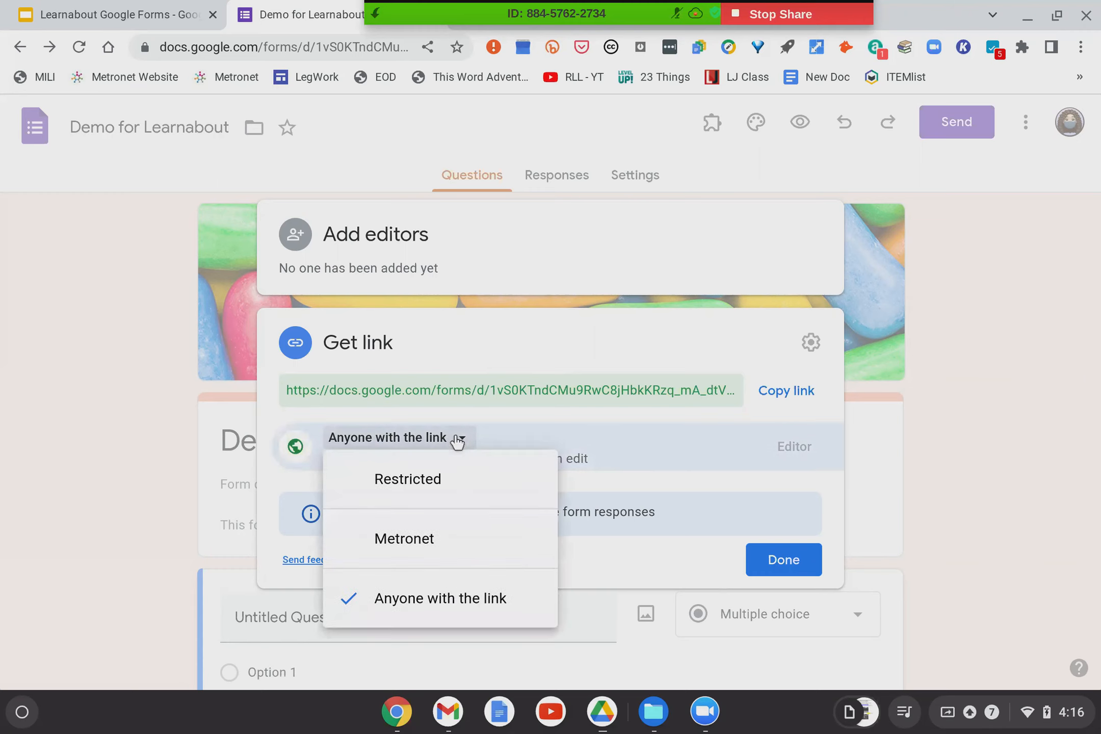
left_click(457, 440)
left_click(776, 560)
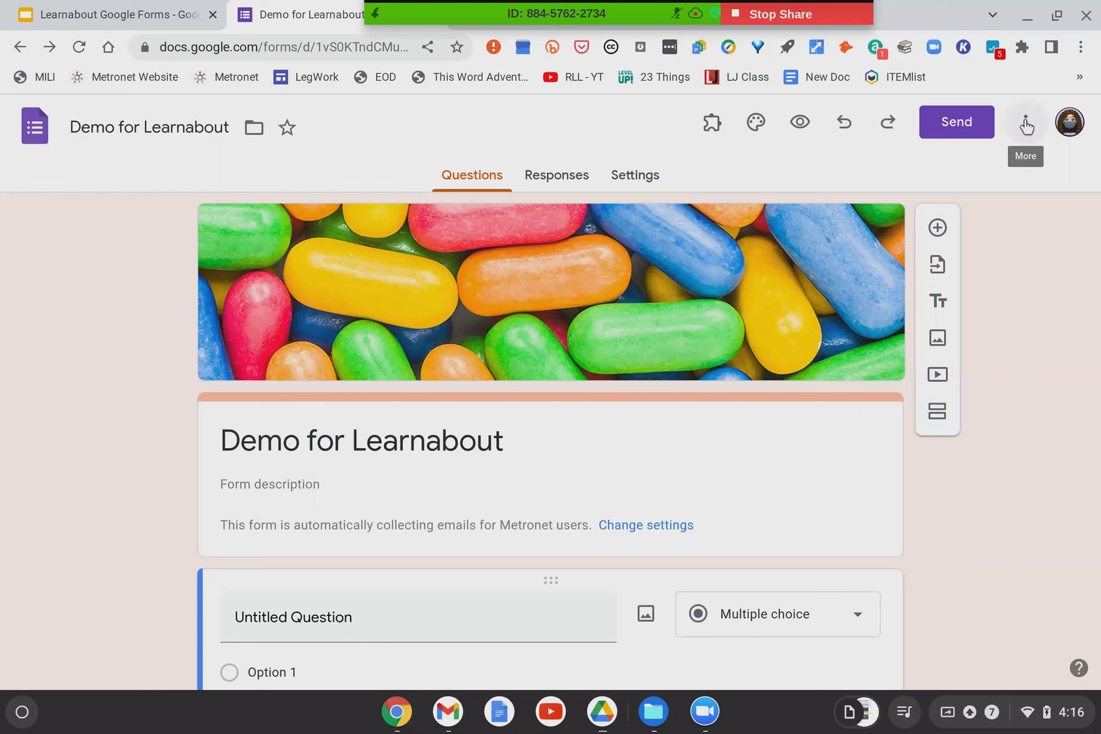
Look at the More menu without choosing anything, then switch to the Settings tab.
left_click(1026, 122)
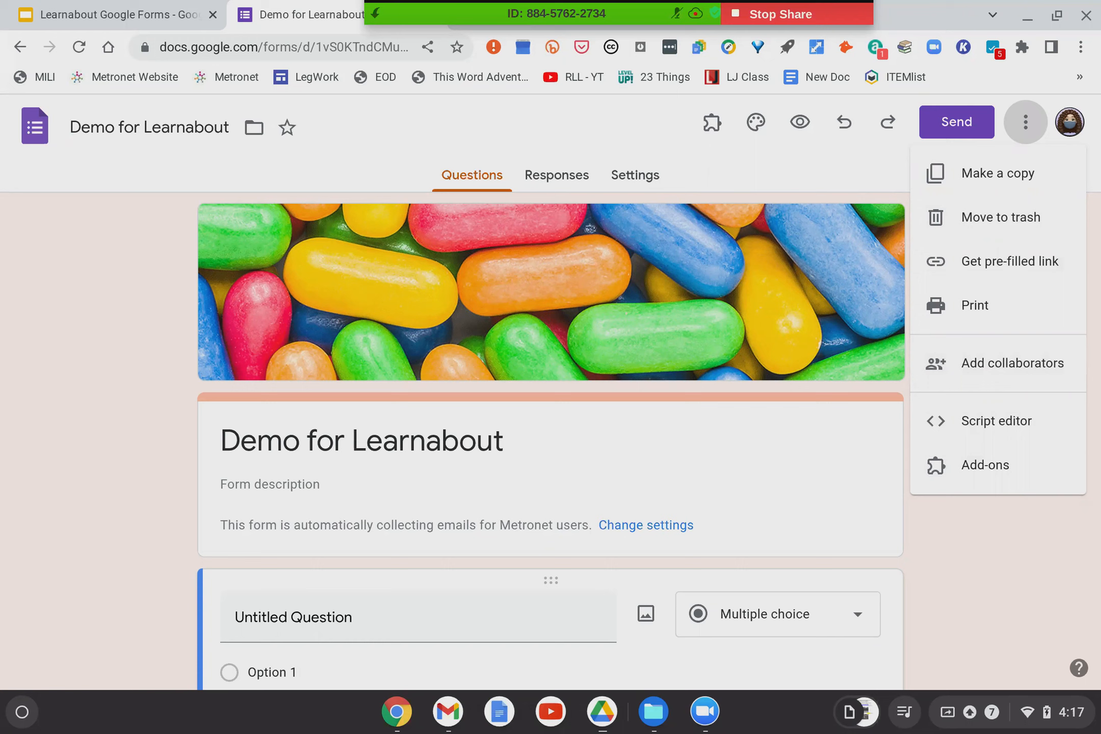
left_click(973, 587)
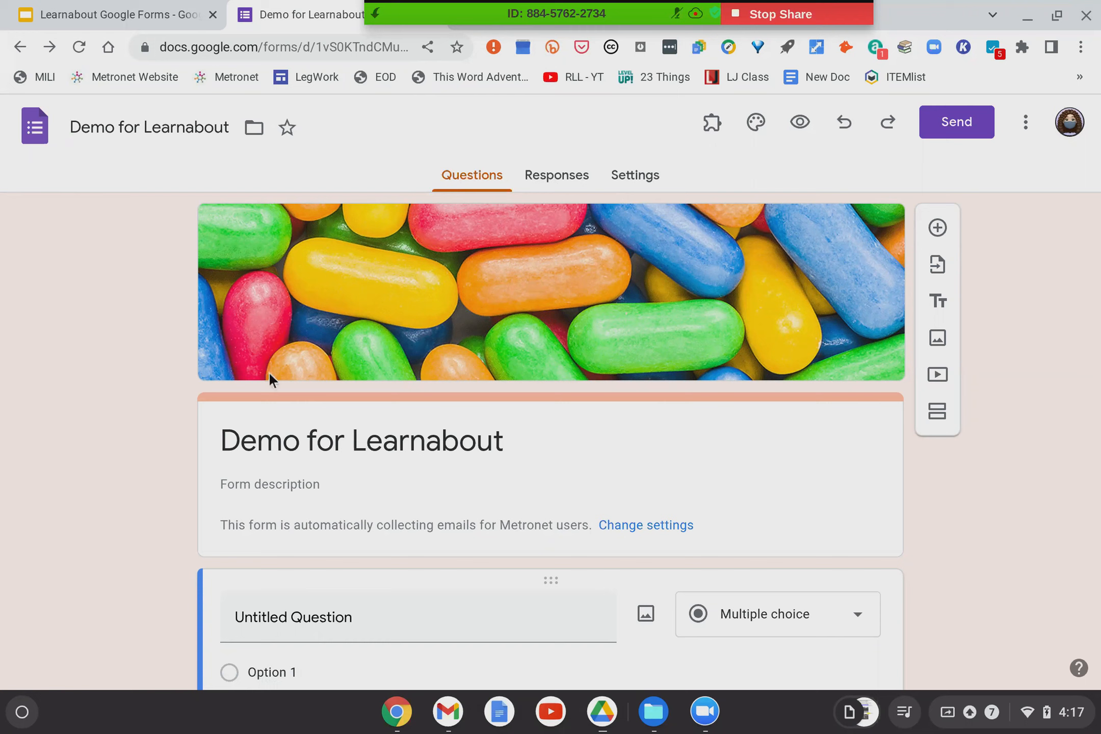
left_click(632, 183)
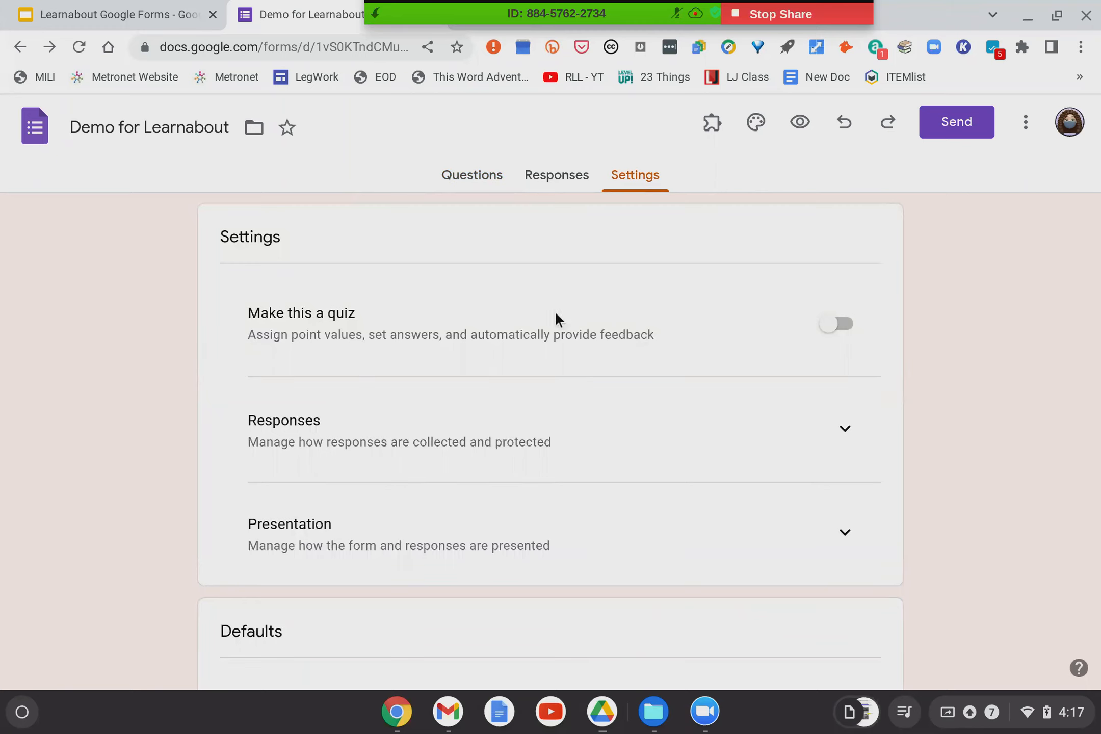
Turn on Make this a quiz with grades released immediately after each submission.
scroll(535, 316, "down", 1)
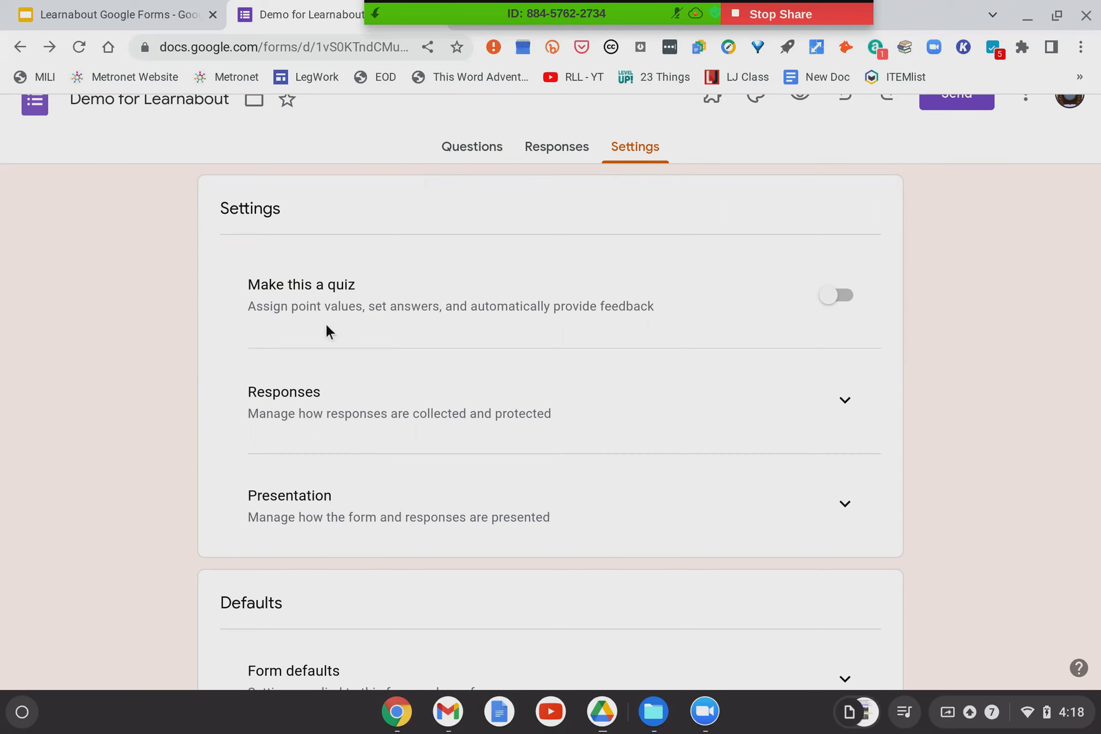
left_click(833, 302)
scroll(266, 337, "down", 4)
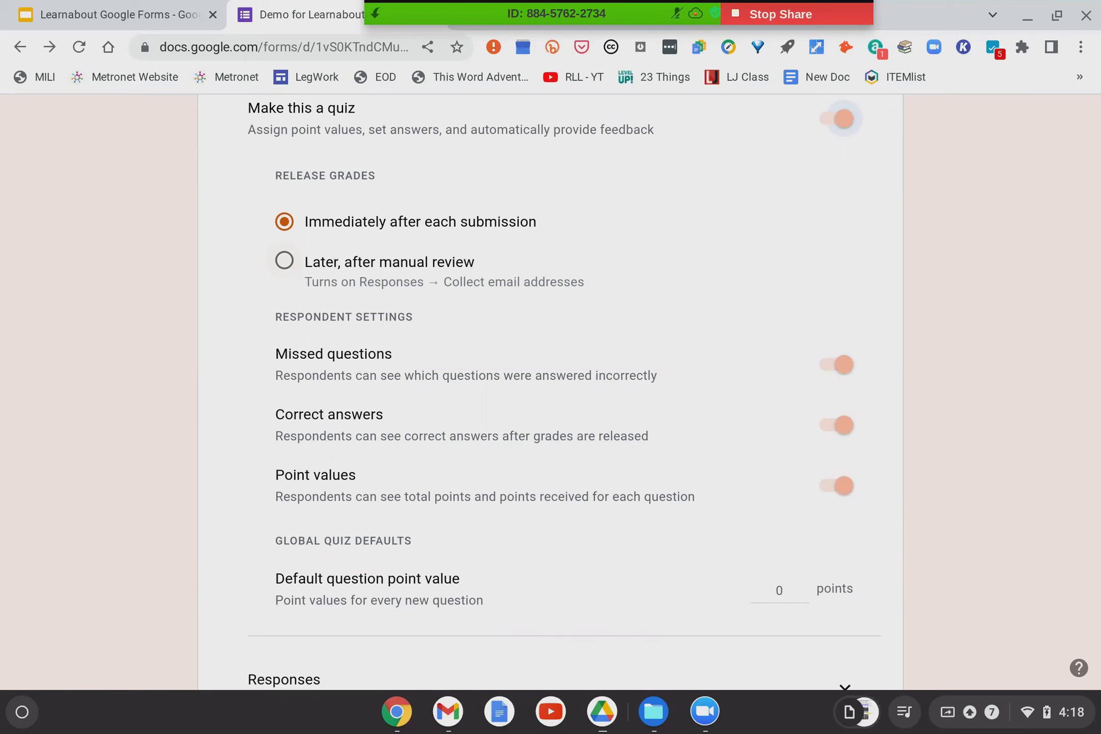
left_click(284, 261)
left_click(285, 222)
Set the default question point value to 15.
scroll(432, 329, "down", 2)
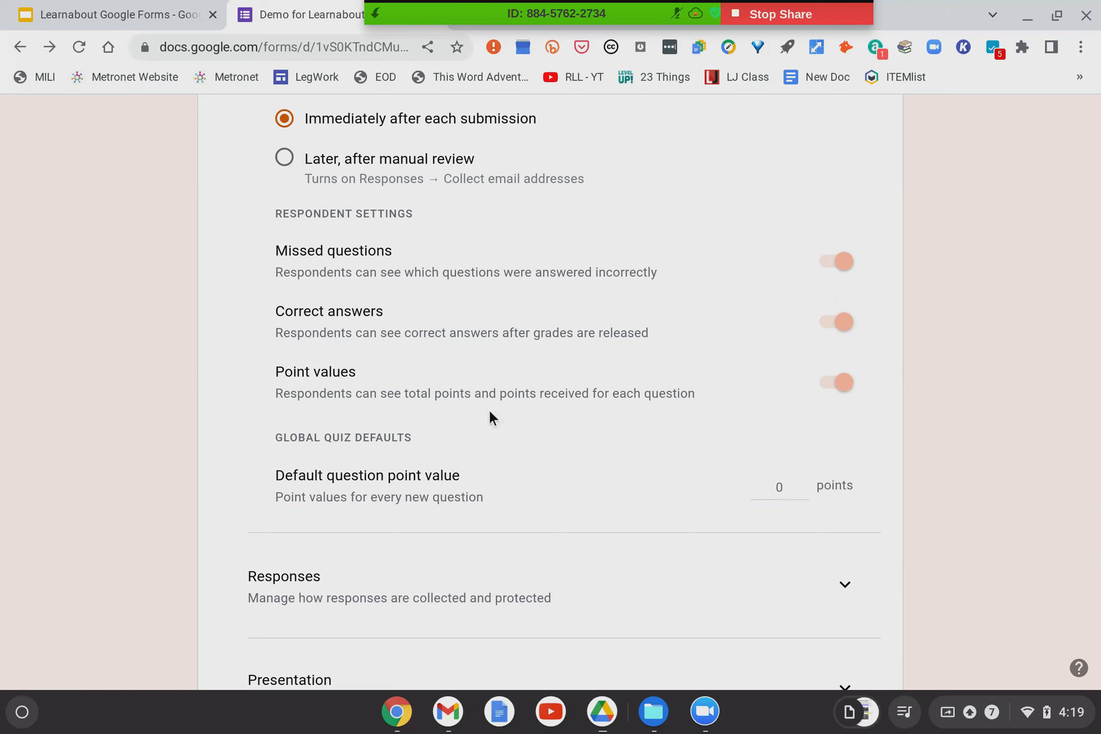
scroll(494, 409, "down", 2)
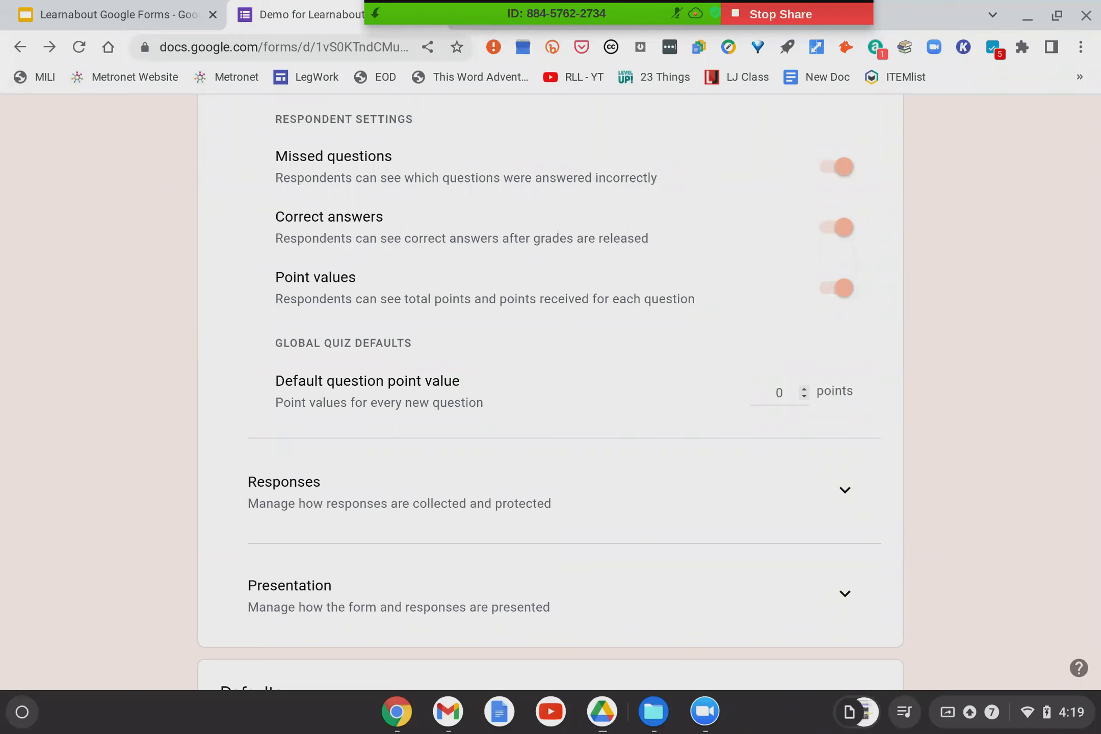
left_click(805, 387)
left_click(793, 393)
key("BackSpace")
type("15")
left_click(857, 415)
scroll(585, 356, "down", 5)
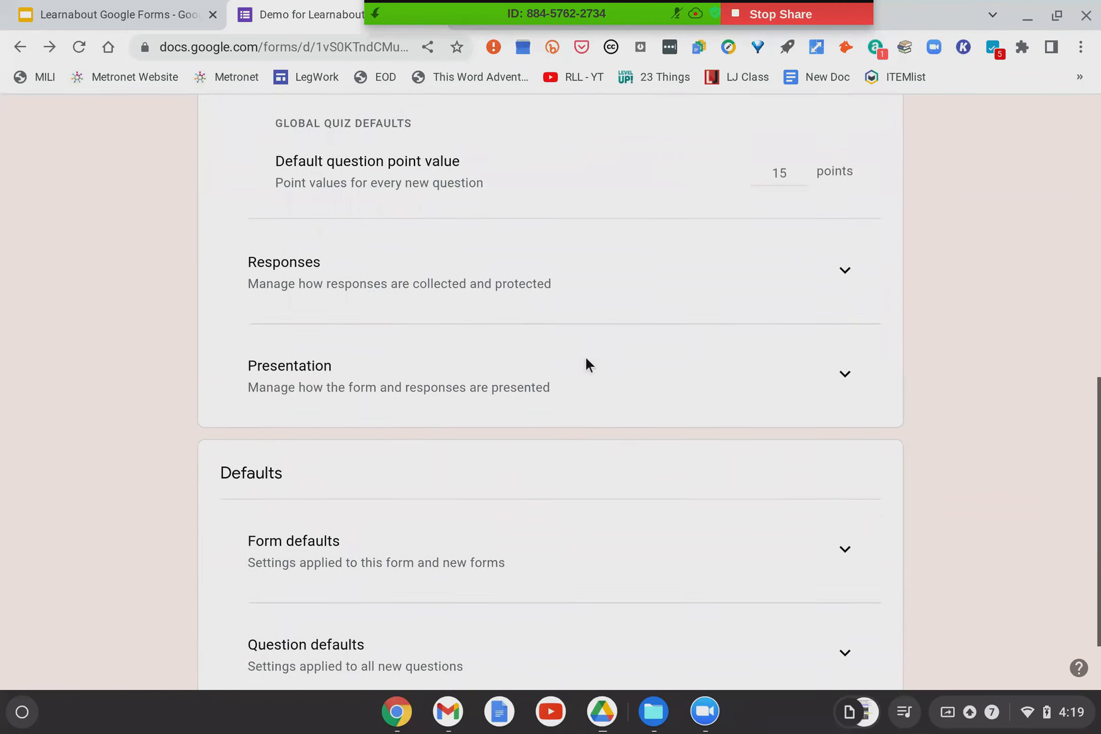
scroll(638, 278, "up", 10)
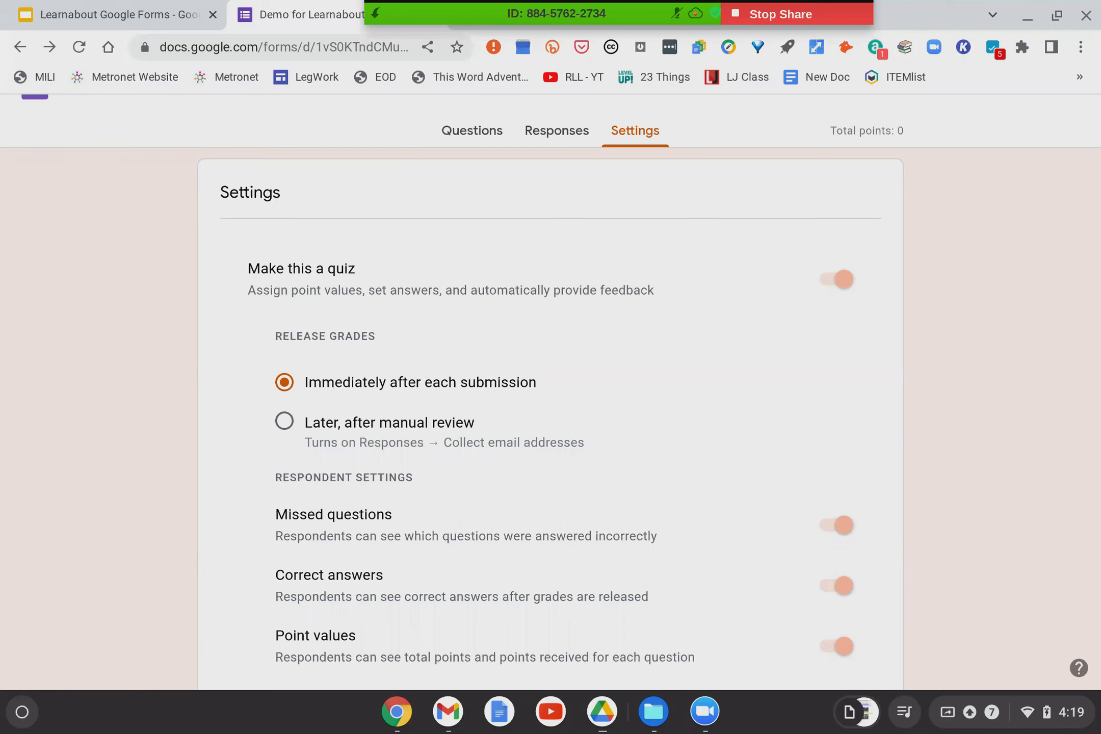
left_click(840, 282)
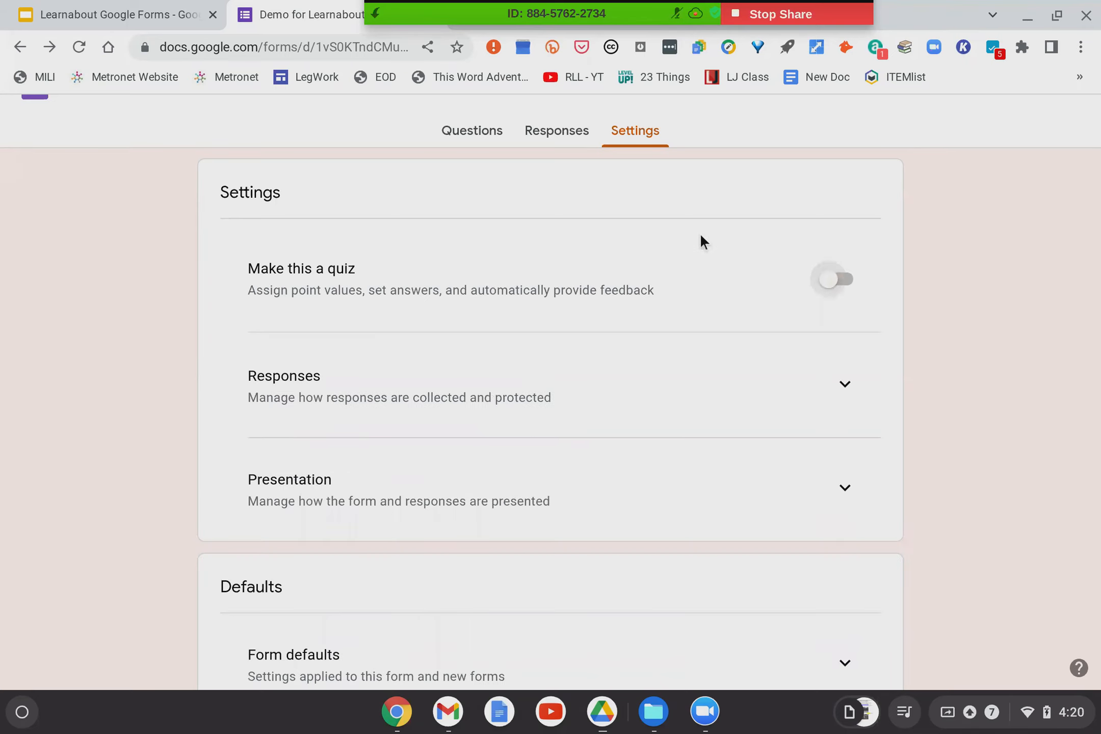
scroll(677, 316, "down", 2)
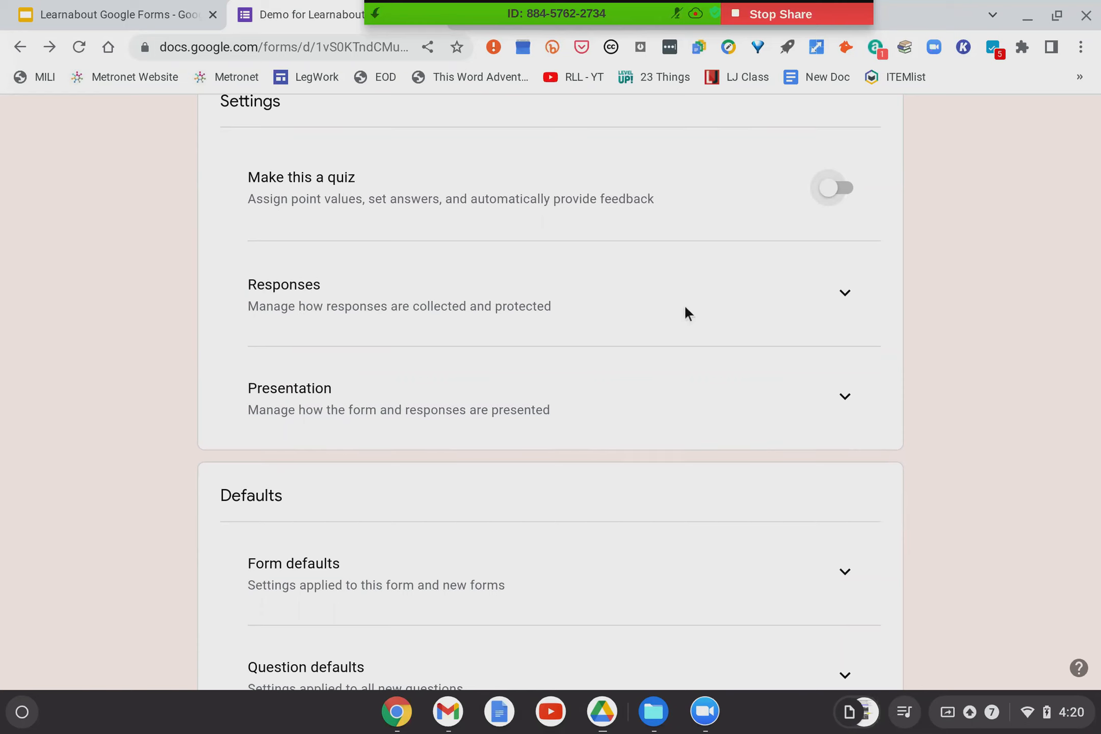
left_click(844, 295)
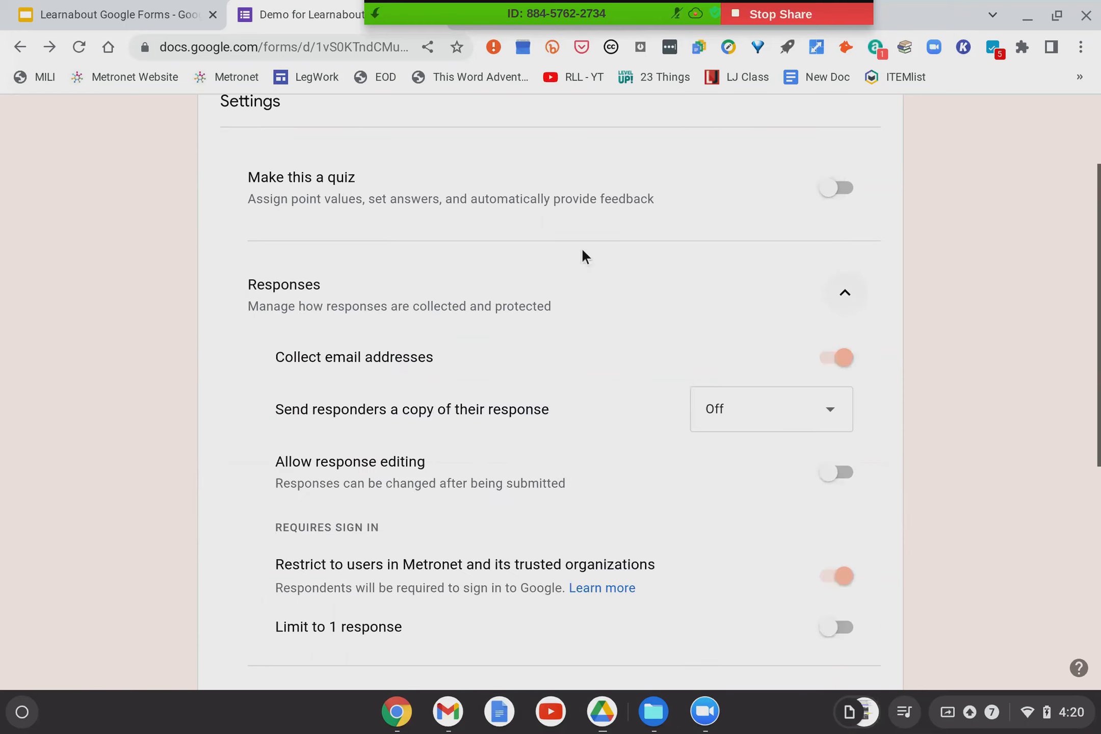
scroll(583, 250, "down", 2)
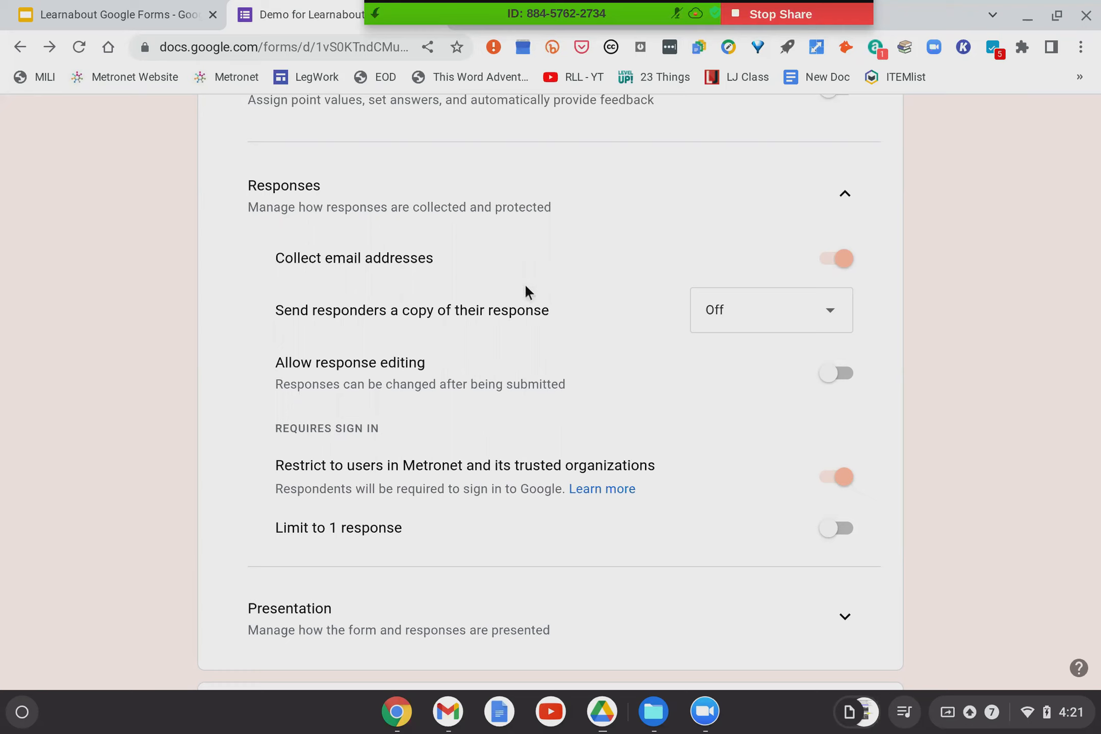
scroll(488, 283, "down", 1)
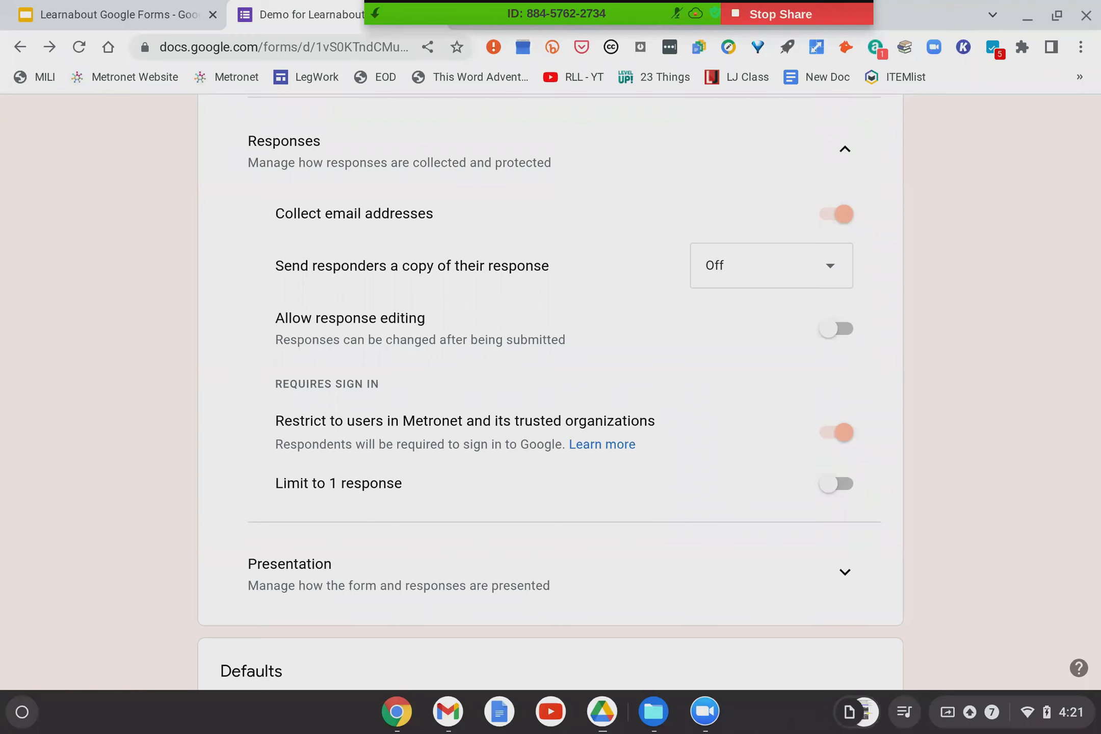
left_click(751, 281)
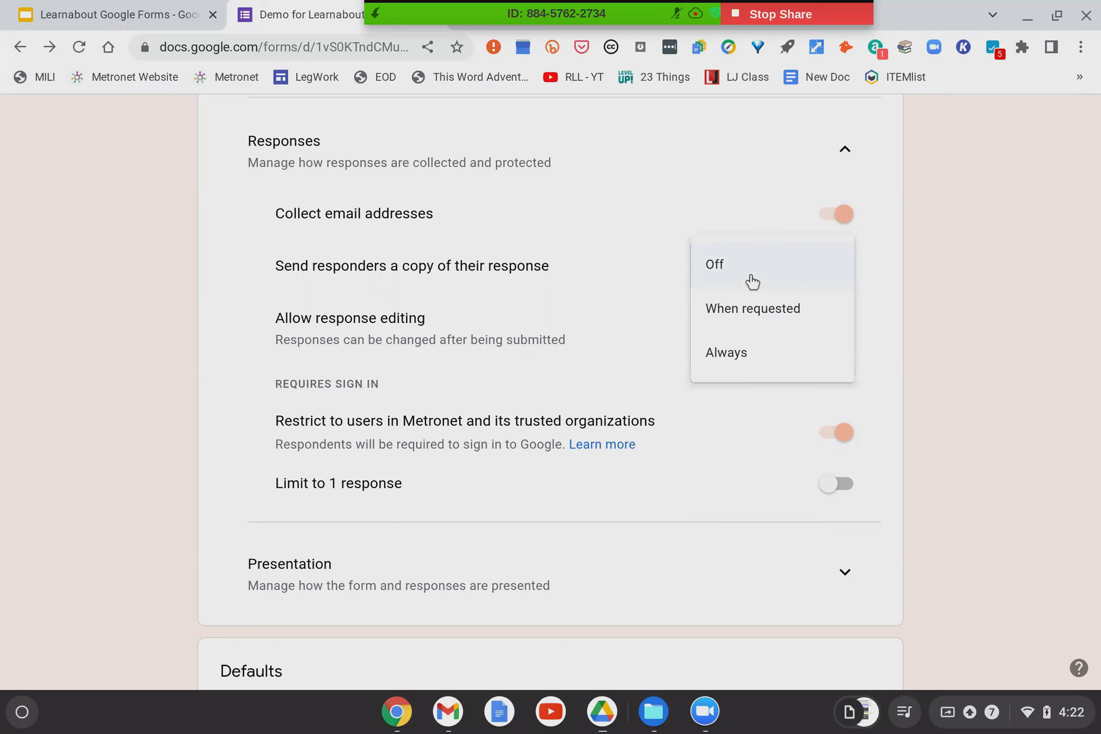
left_click(709, 265)
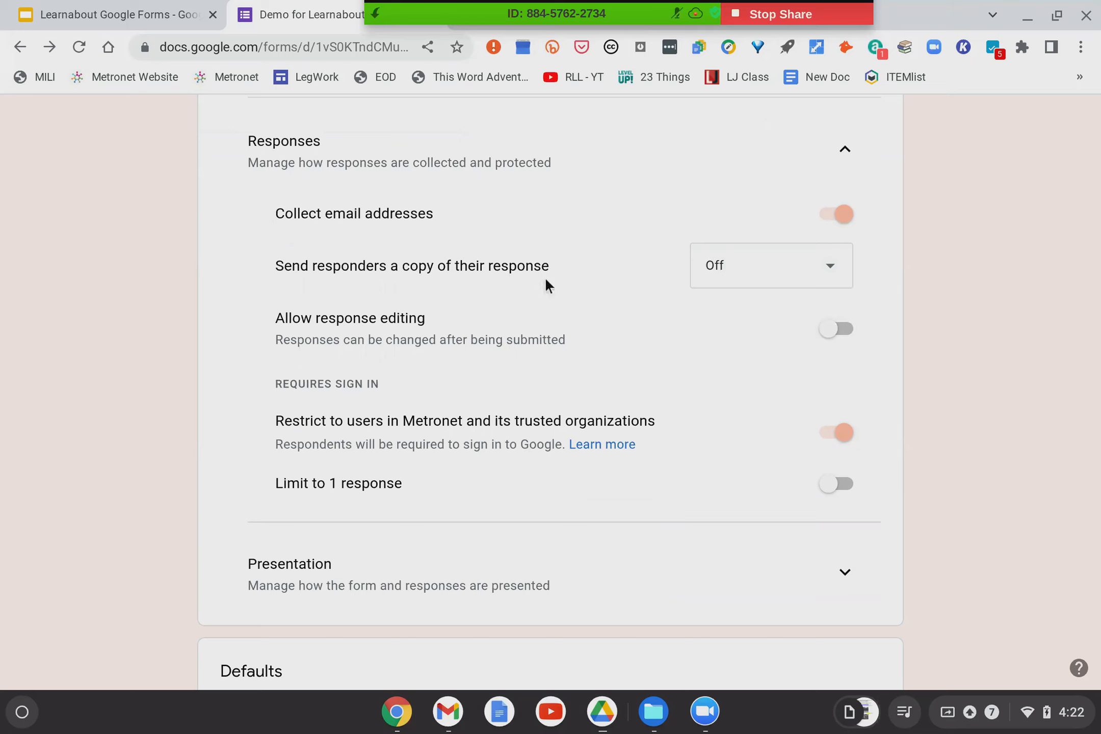
scroll(530, 291, "down", 2)
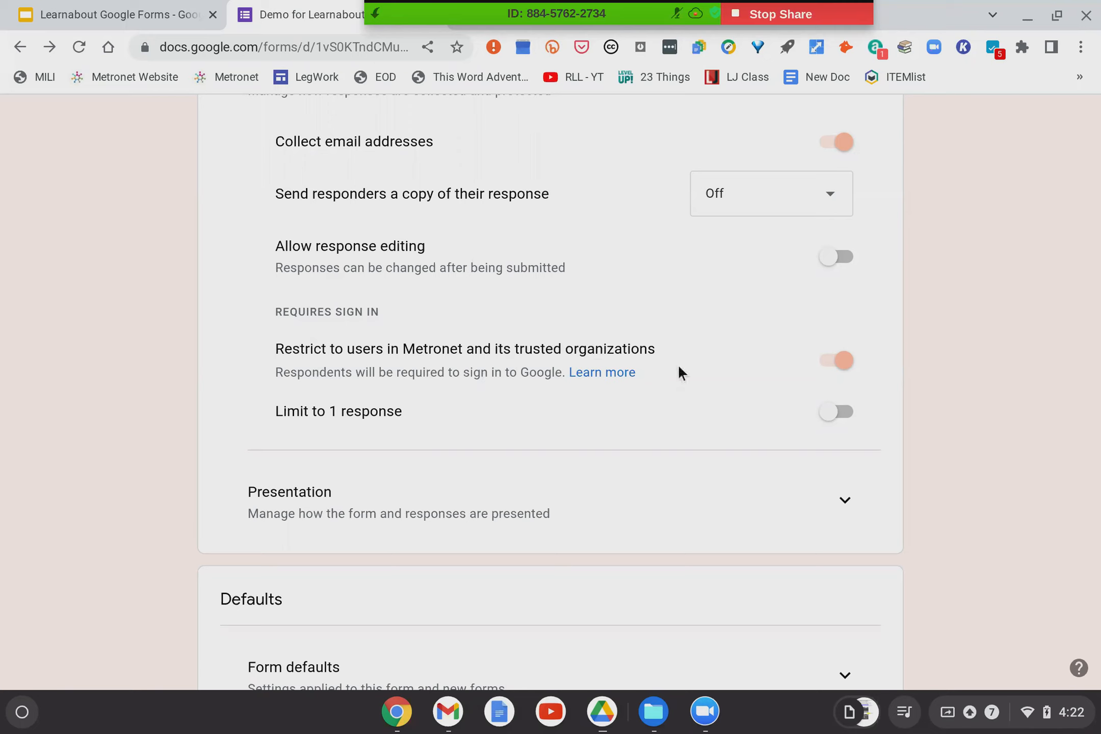
Switch off 'Restrict to users in Metronet' and expand the Presentation settings.
left_click(843, 360)
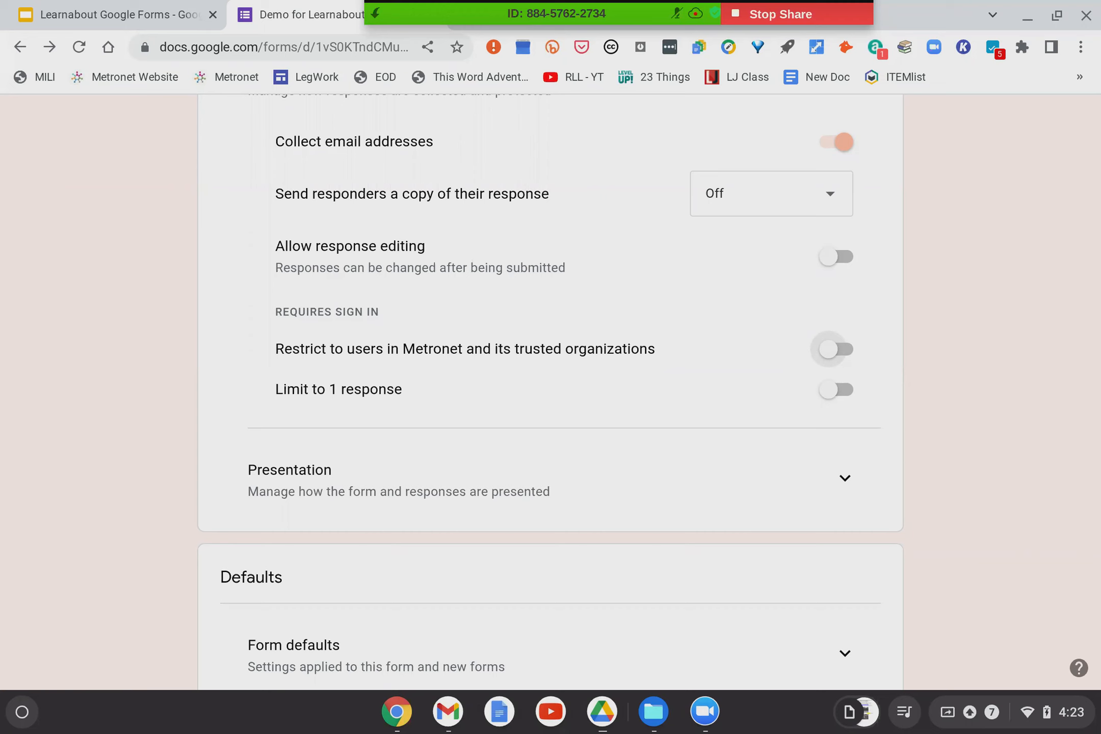
scroll(550, 387, "down", 2)
left_click(845, 410)
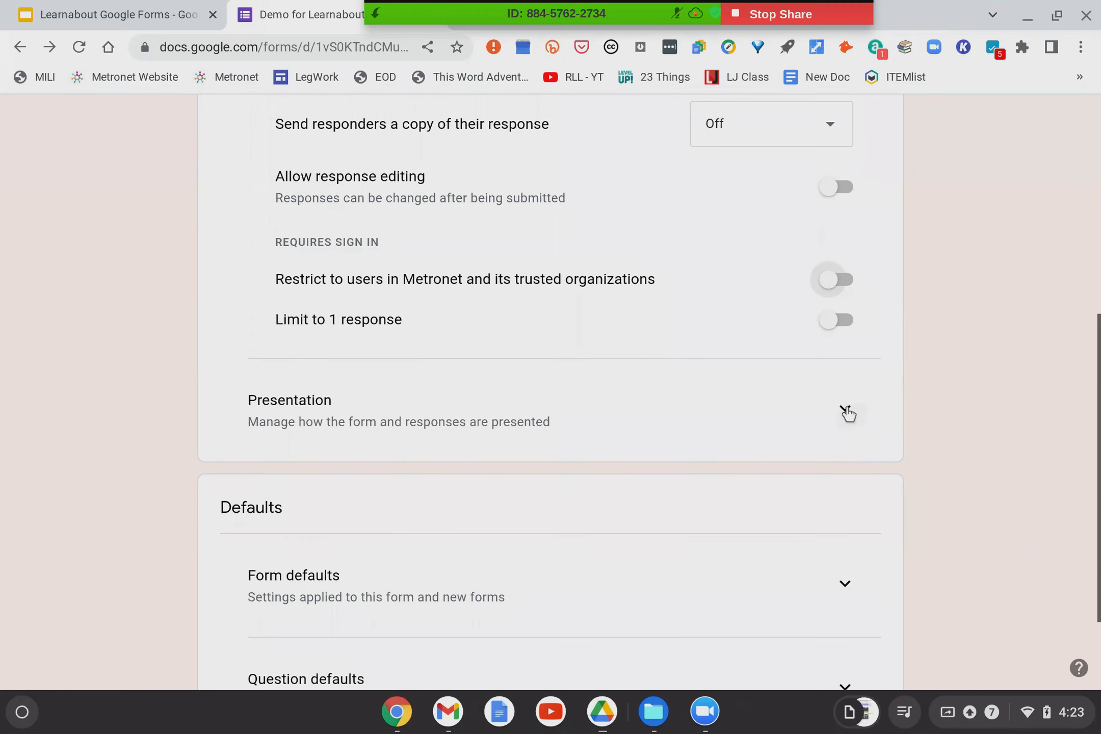
scroll(525, 386, "down", 6)
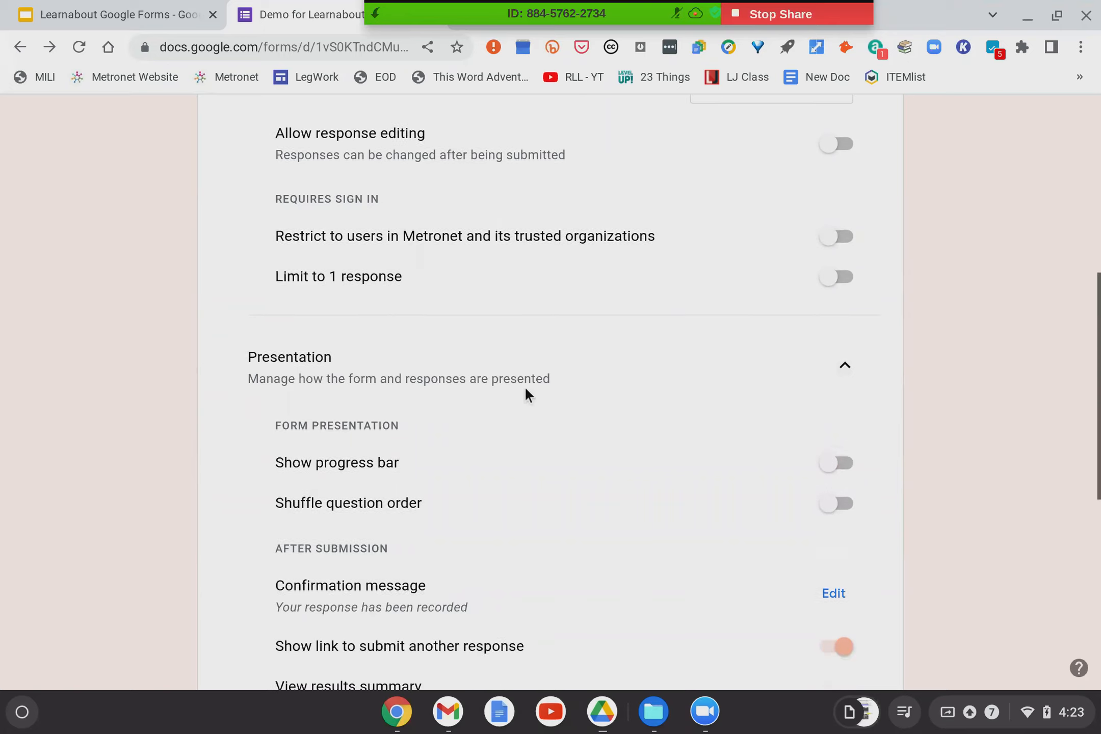
scroll(525, 387, "up", 1)
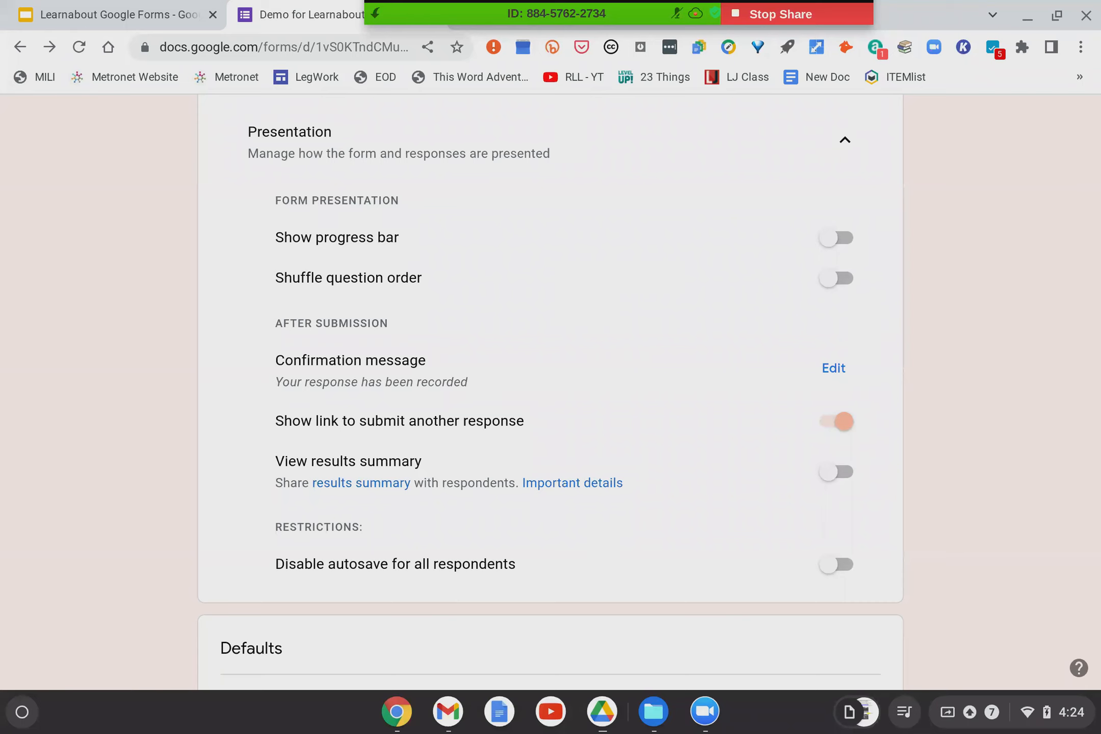
scroll(451, 287, "down", 2)
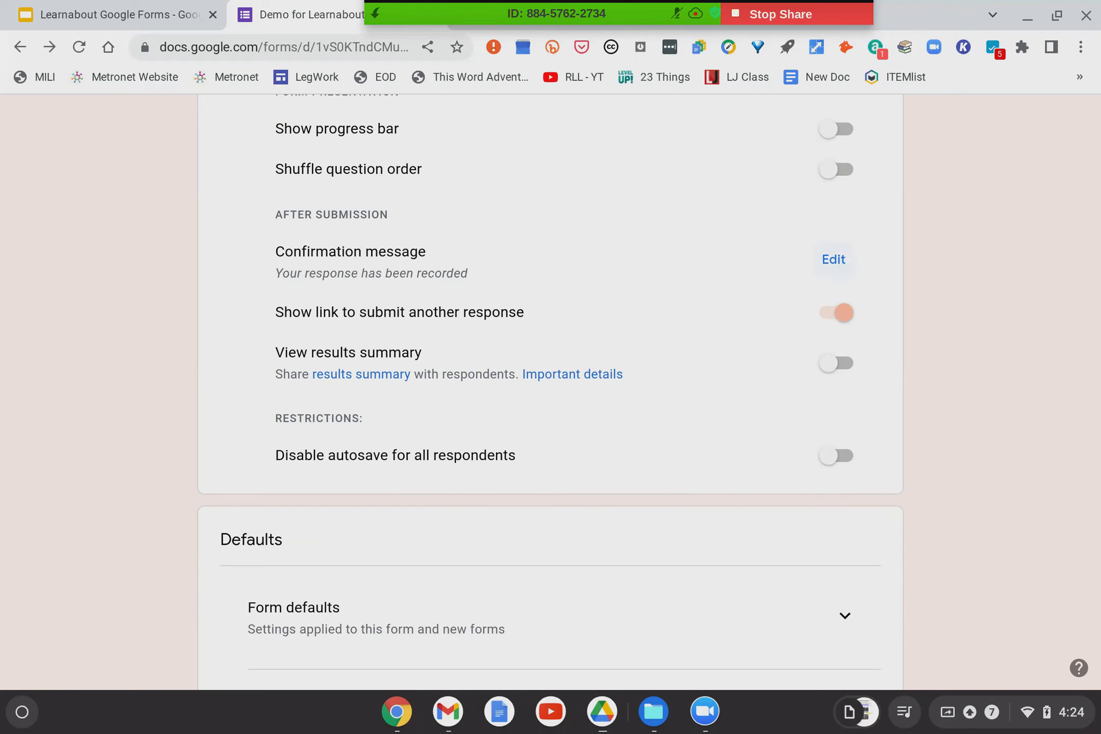
Set the confirmation message to thank respondents for their time and list a contact's e-mail for further questions.
left_click(834, 260)
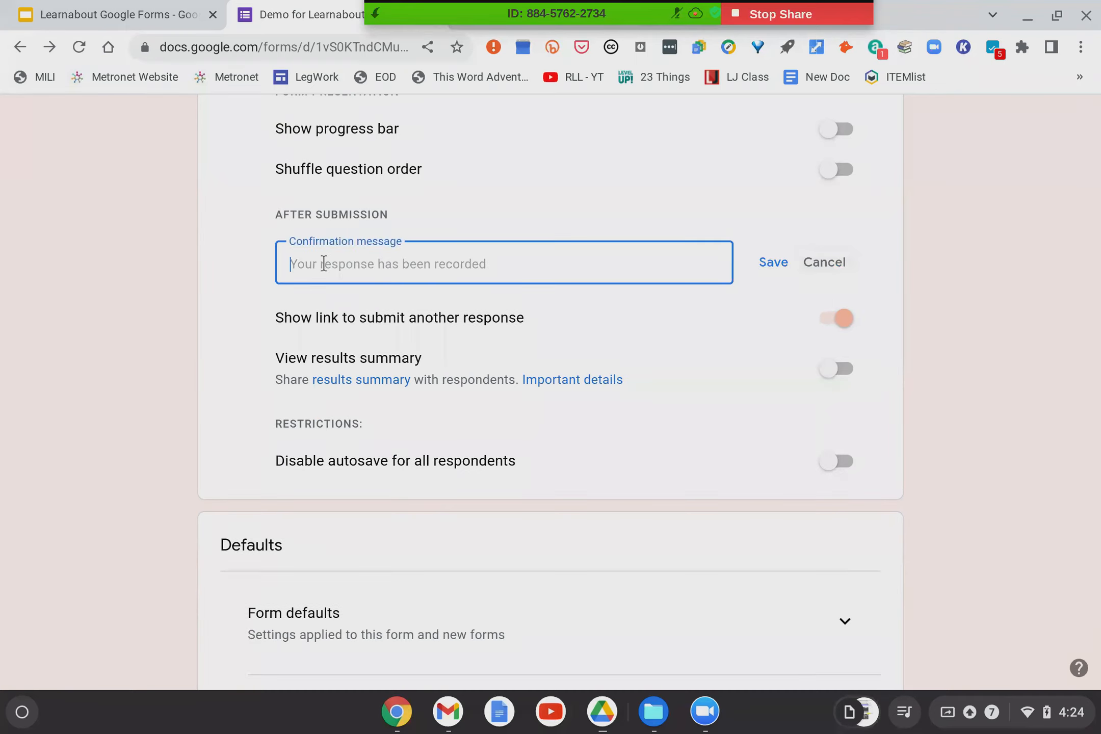
type("Thank you f")
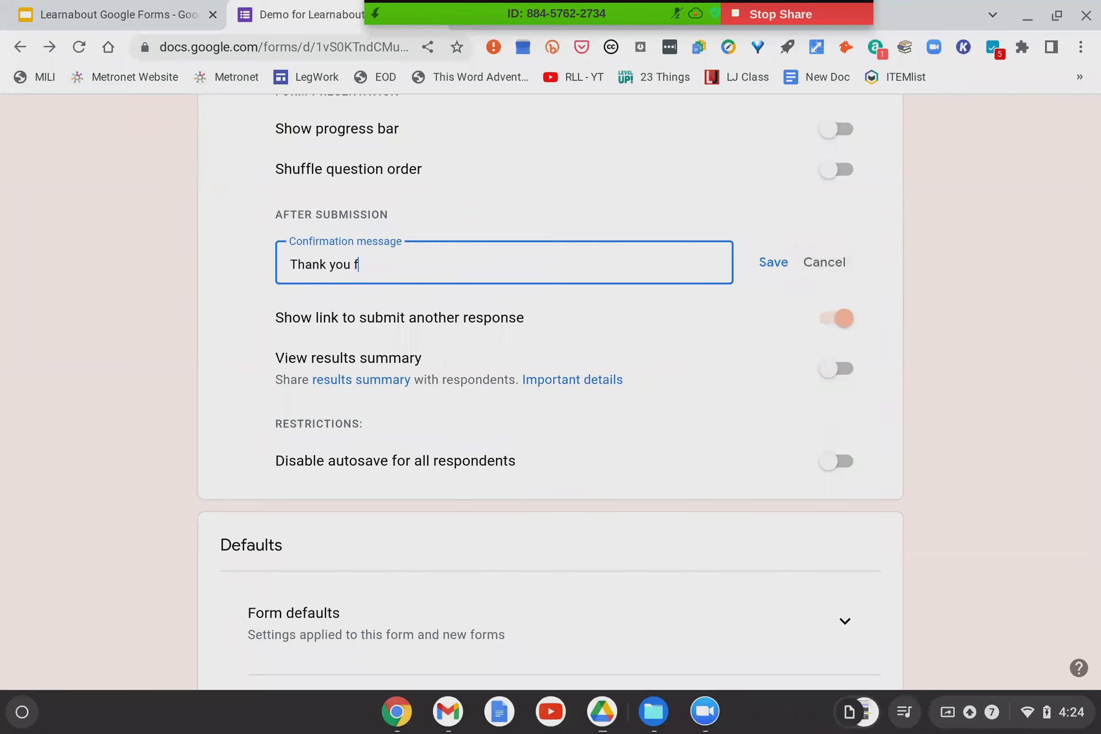
type("or taking the tiem")
key("BackSpace")
key("BackSpace")
type("me to fill out this form. ")
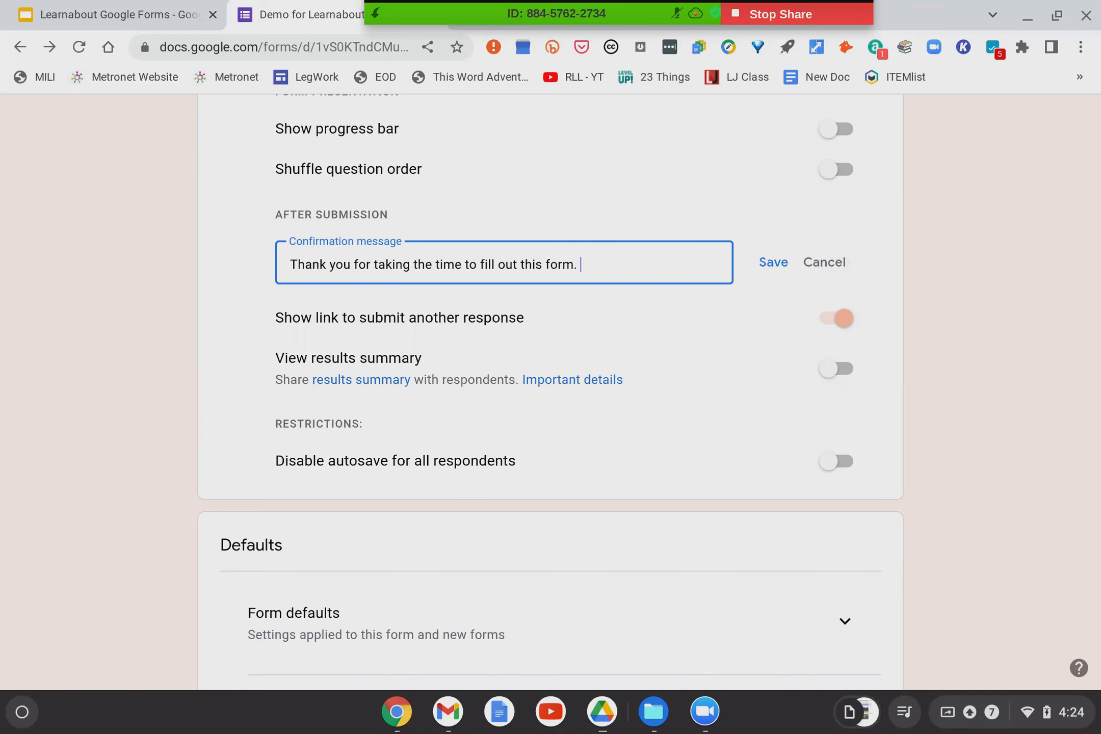
type("If you have further q")
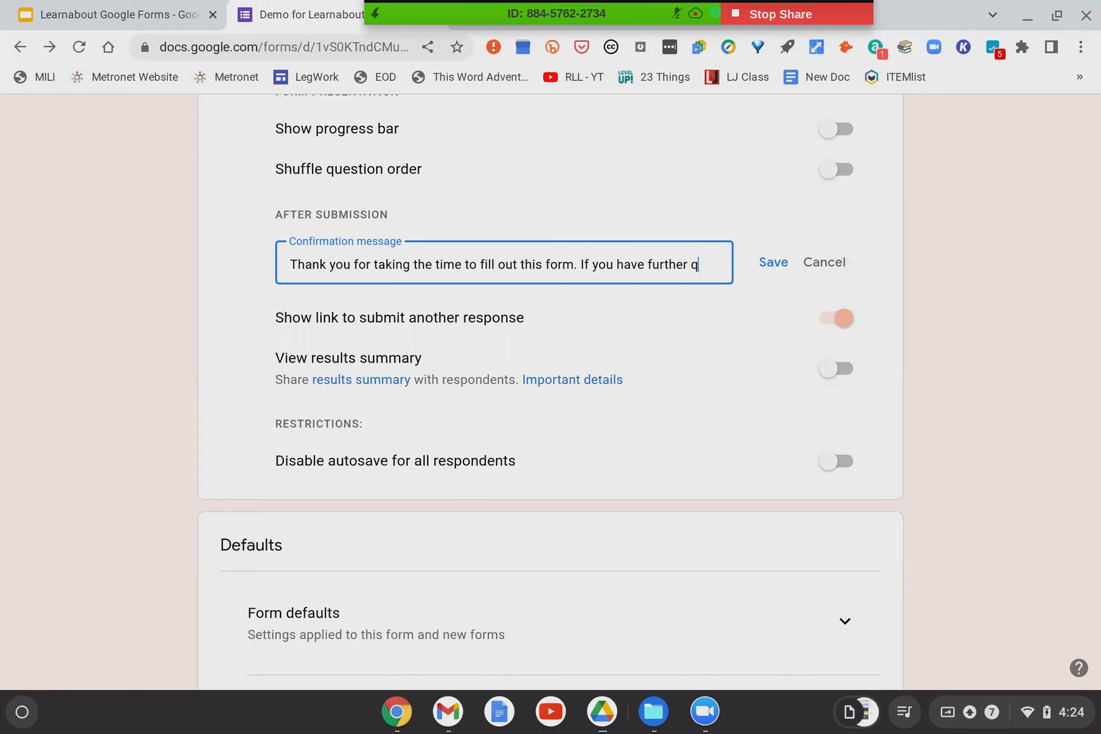
type("uestions please")
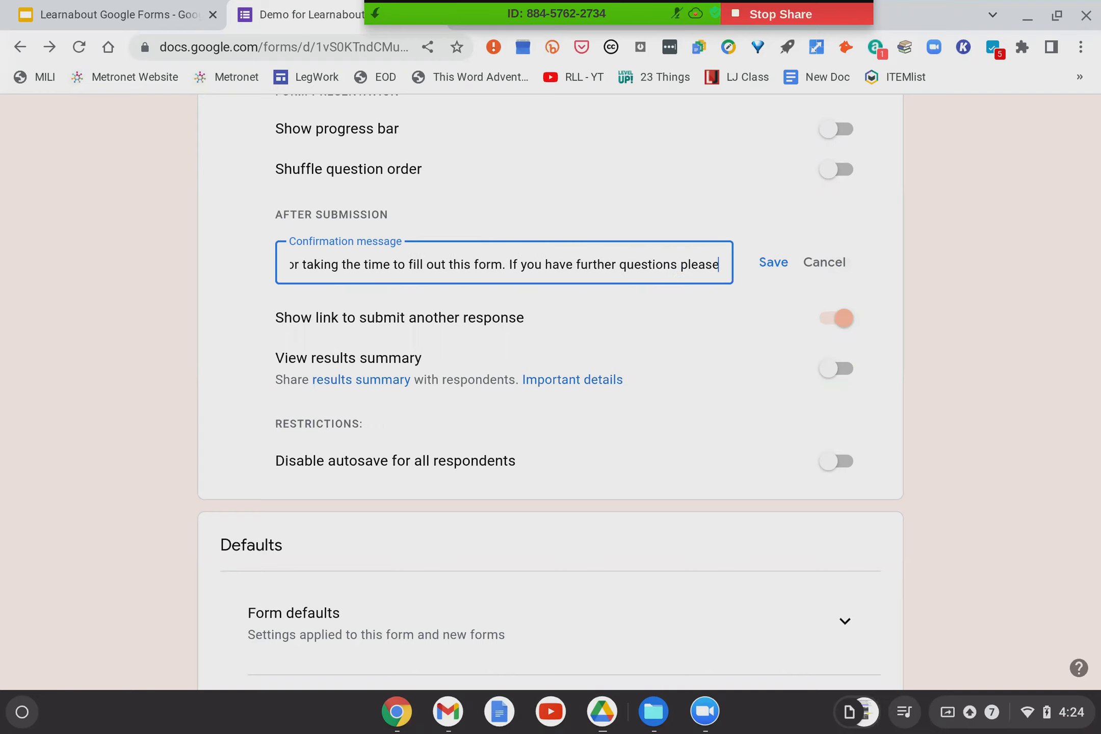
type(" email oliv")
key("BackSpace")
key("BackSpace")
key("BackSpace")
key("BackSpace")
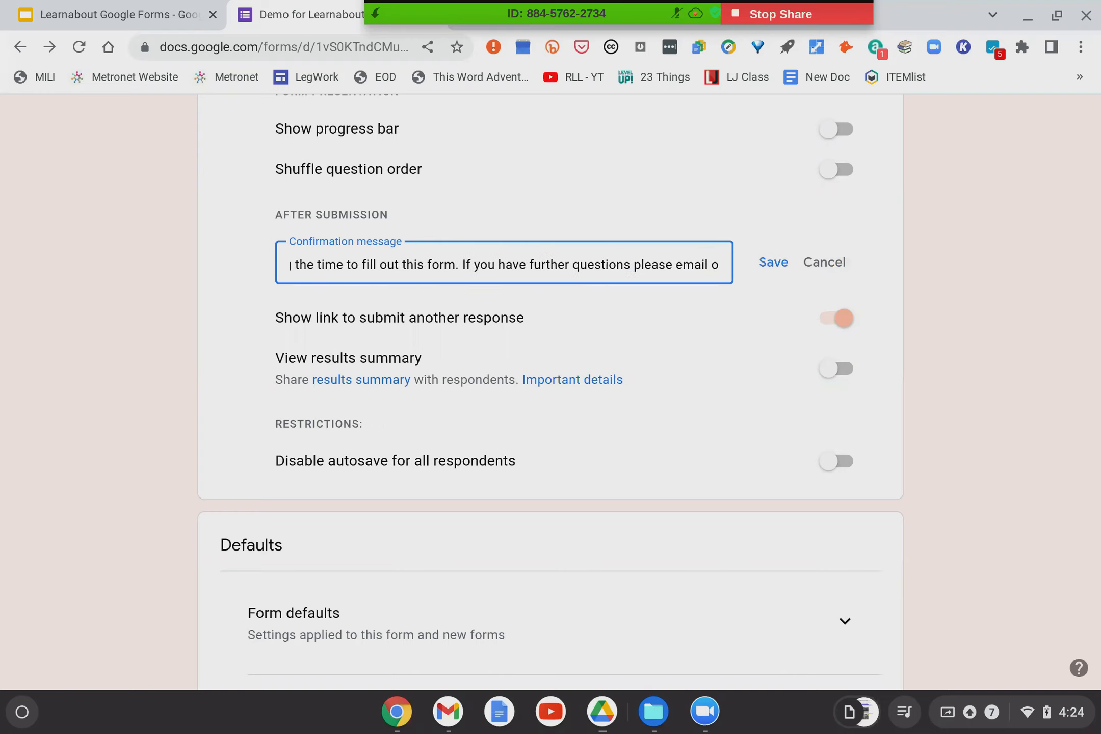
type("Olivia a")
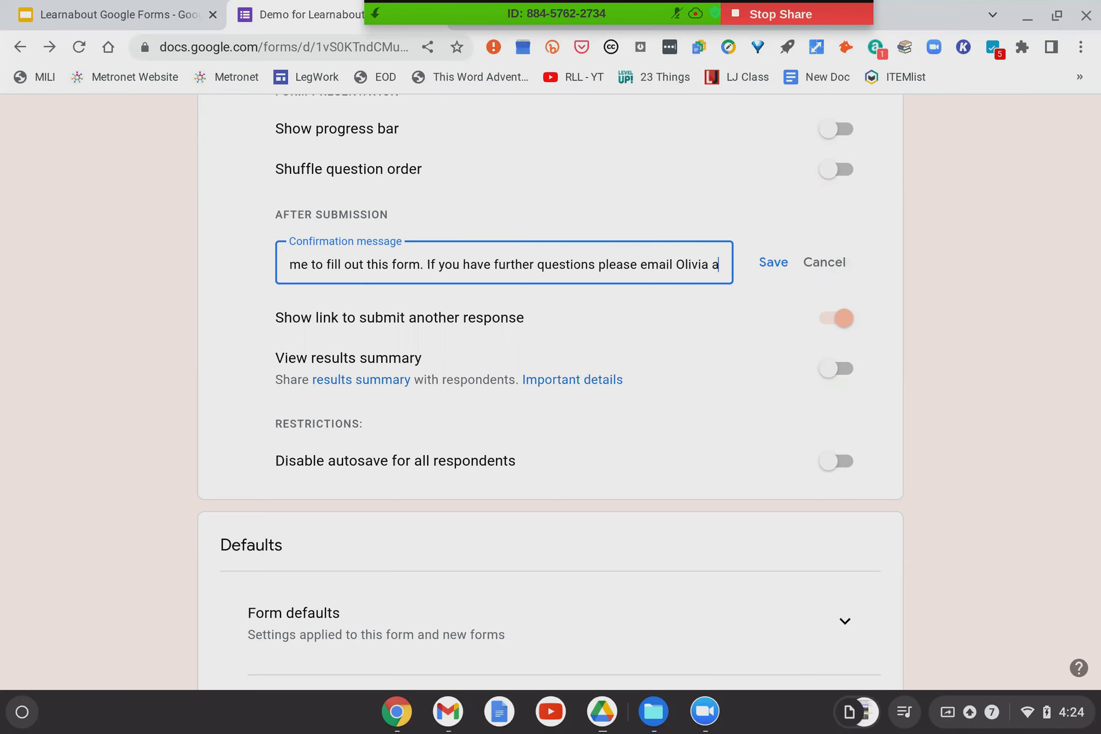
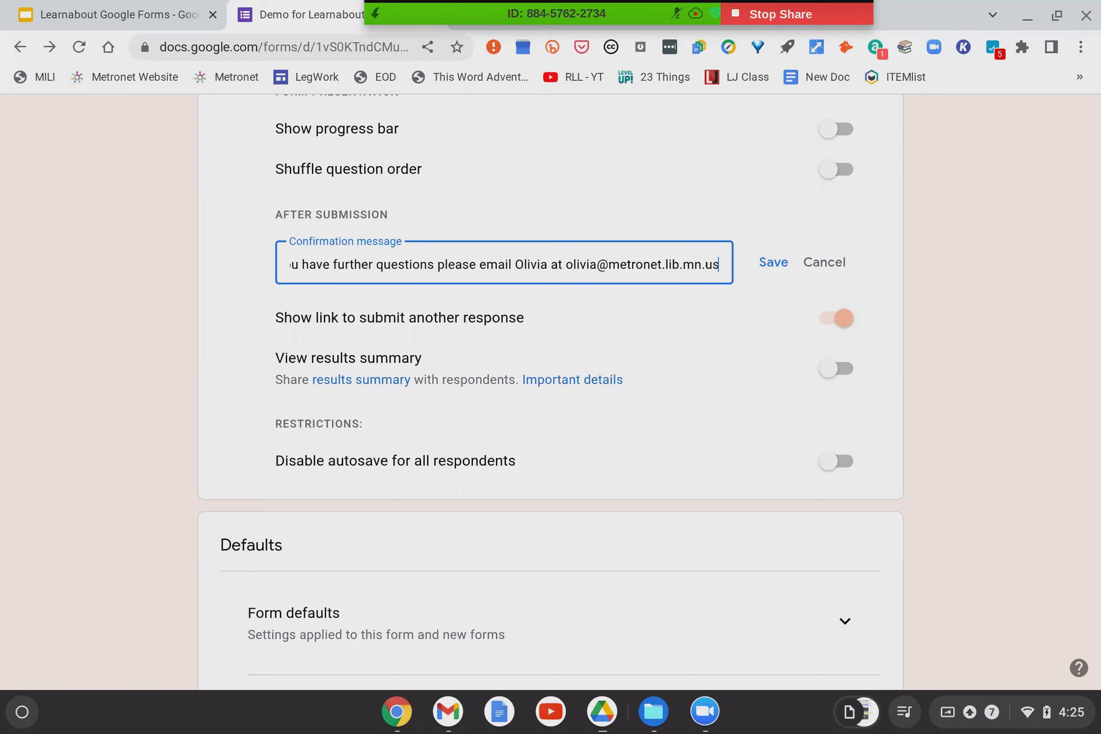
left_click(781, 276)
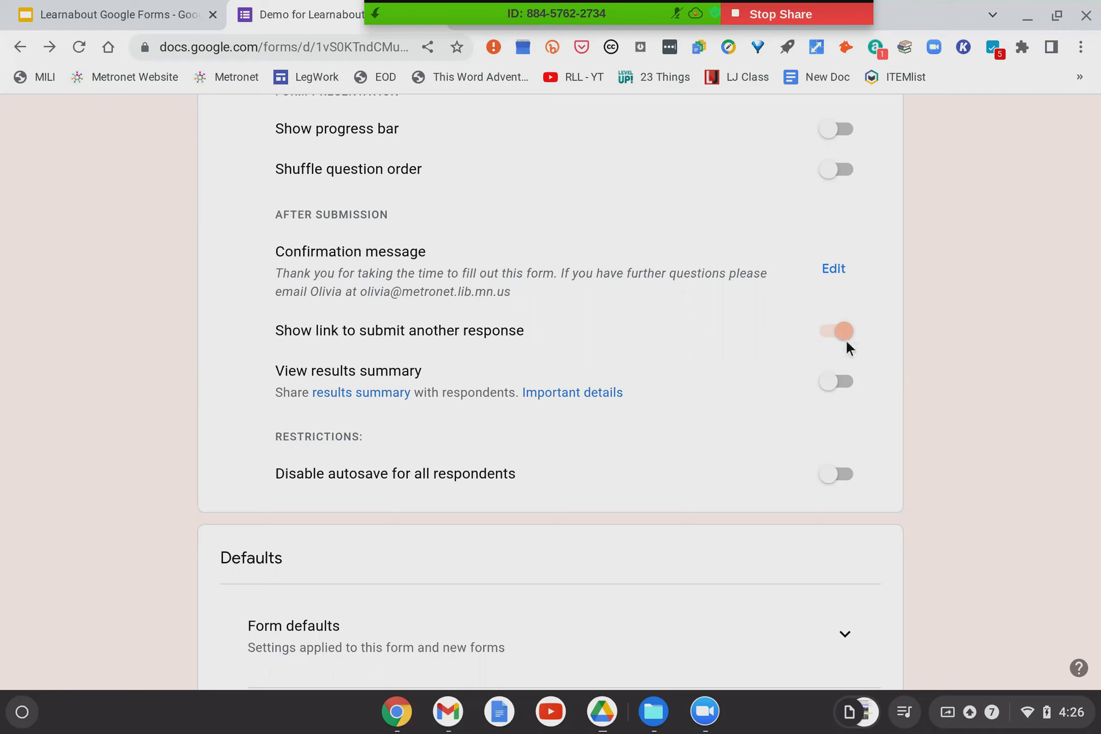
scroll(543, 353, "down", 2)
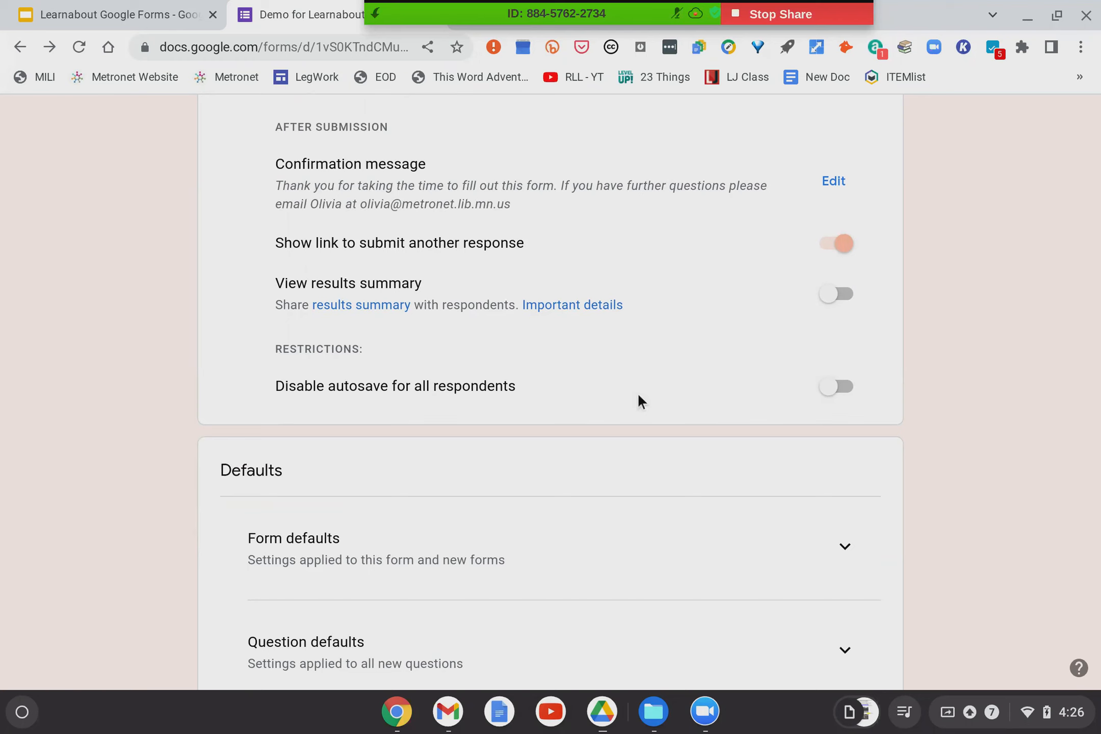
scroll(639, 401, "down", 2)
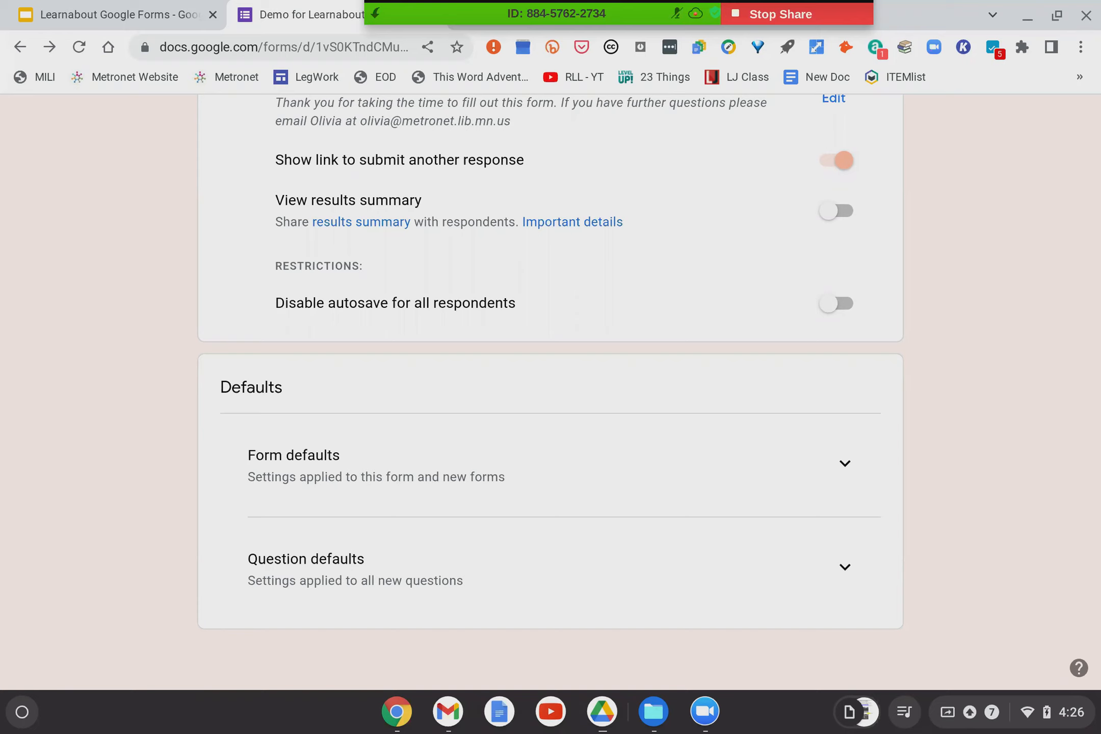
scroll(583, 381, "up", 15)
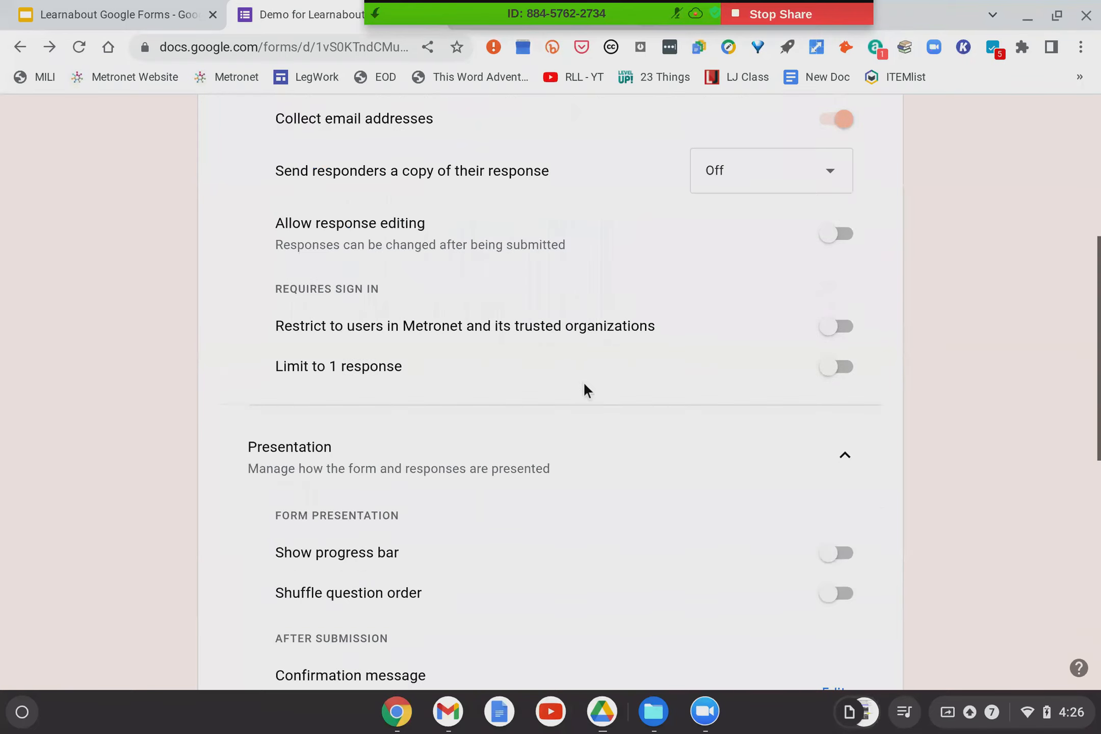
scroll(564, 433, "down", 15)
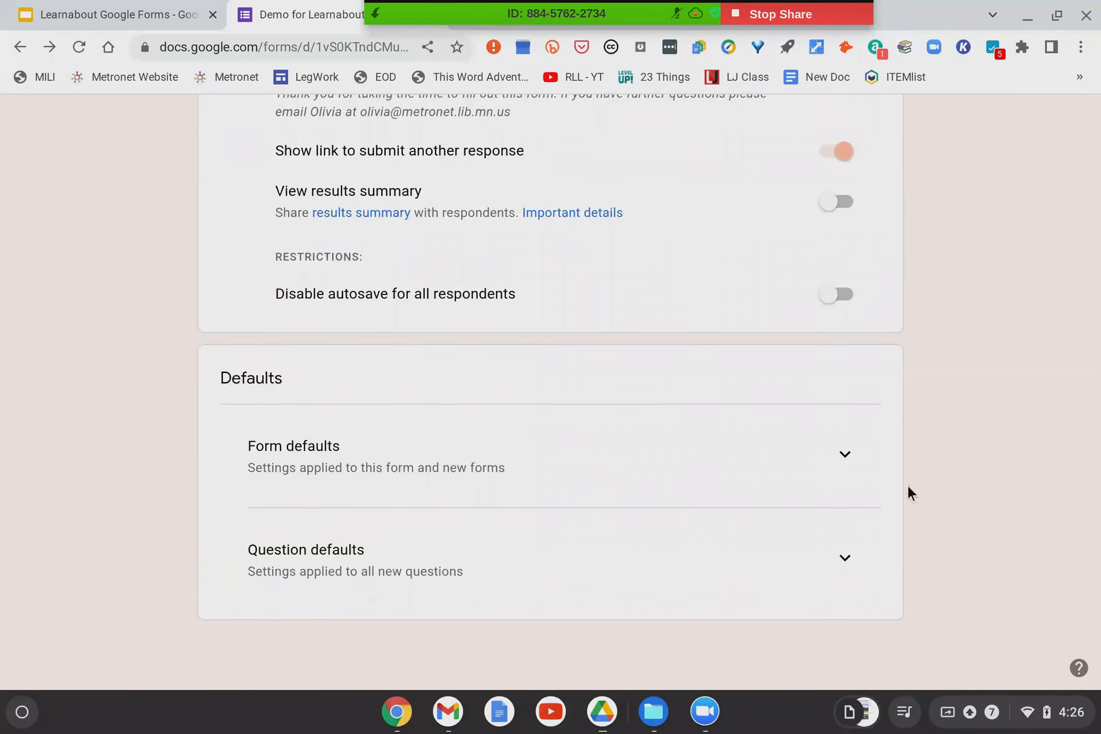
left_click(840, 458)
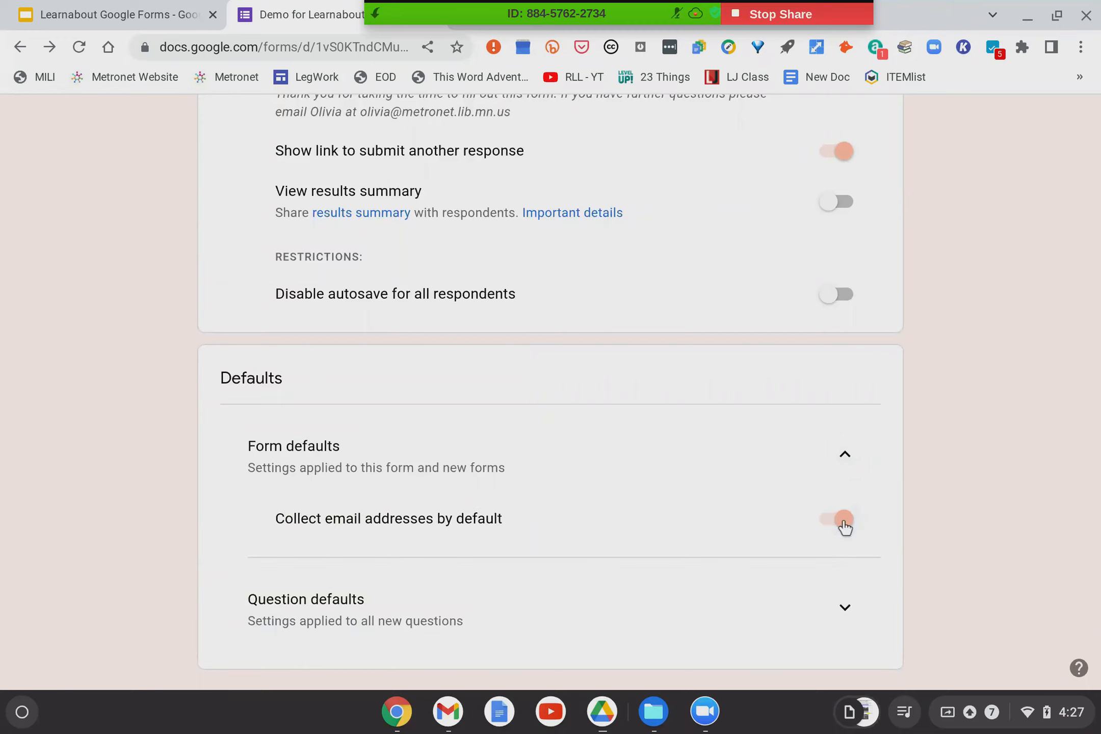
scroll(683, 481, "down", 1)
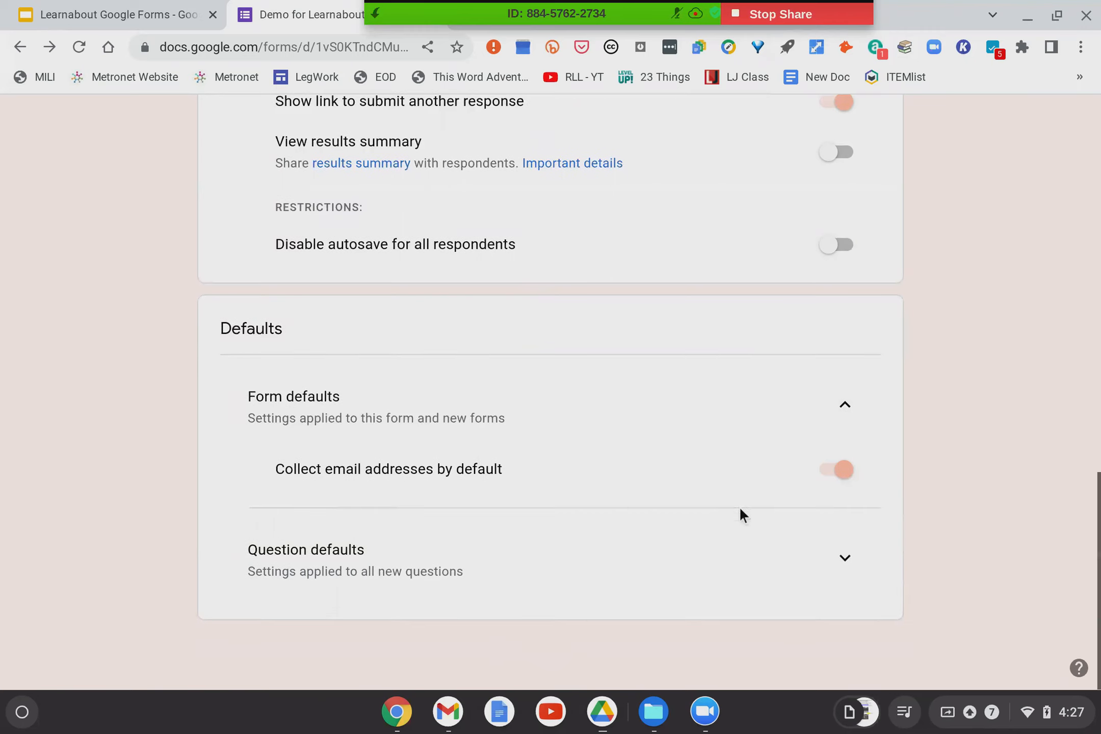
left_click(843, 560)
scroll(662, 540, "down", 1)
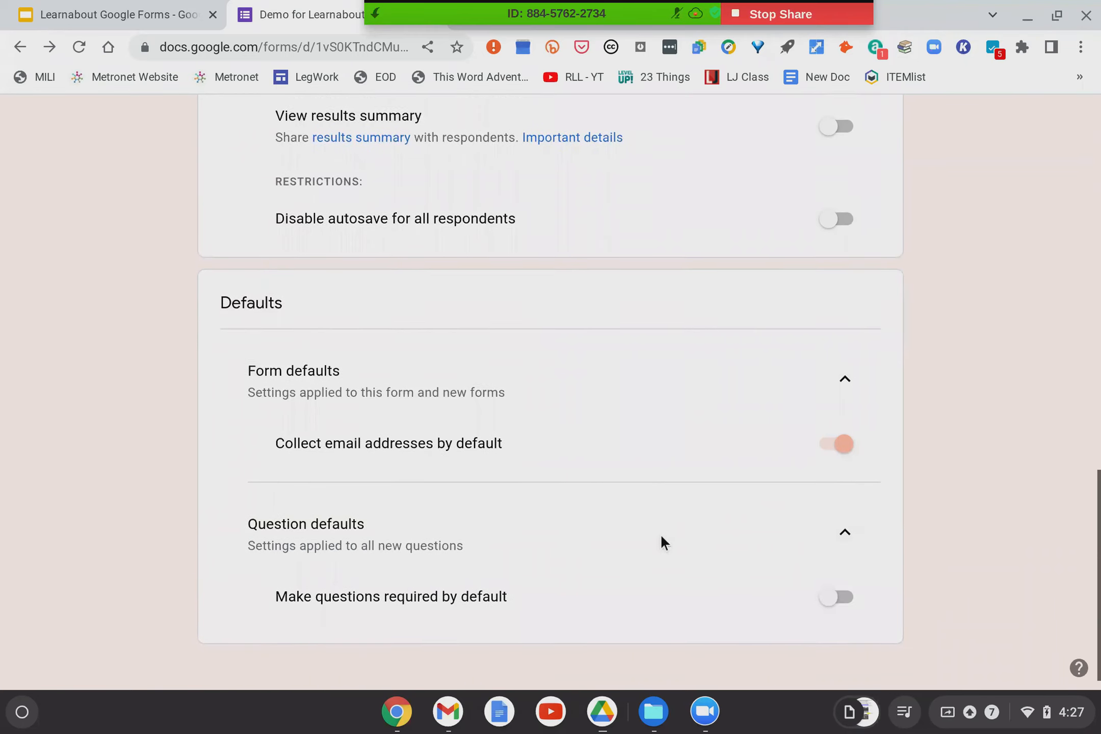
scroll(659, 533, "down", 1)
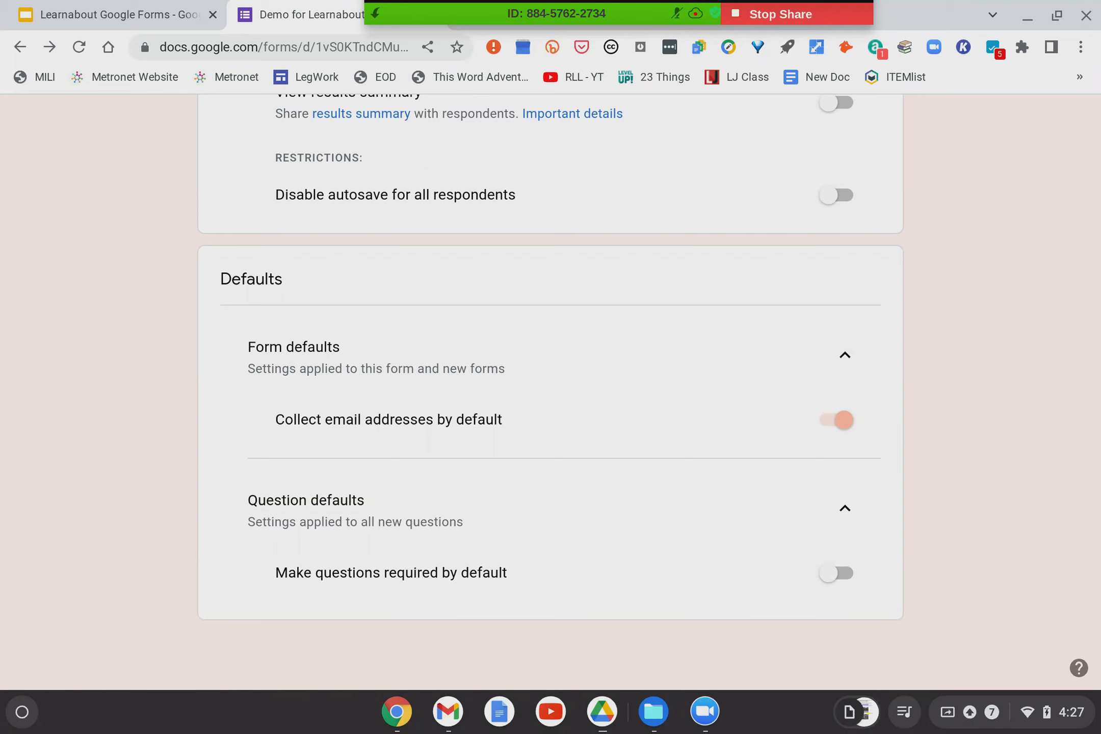
scroll(758, 535, "up", 20)
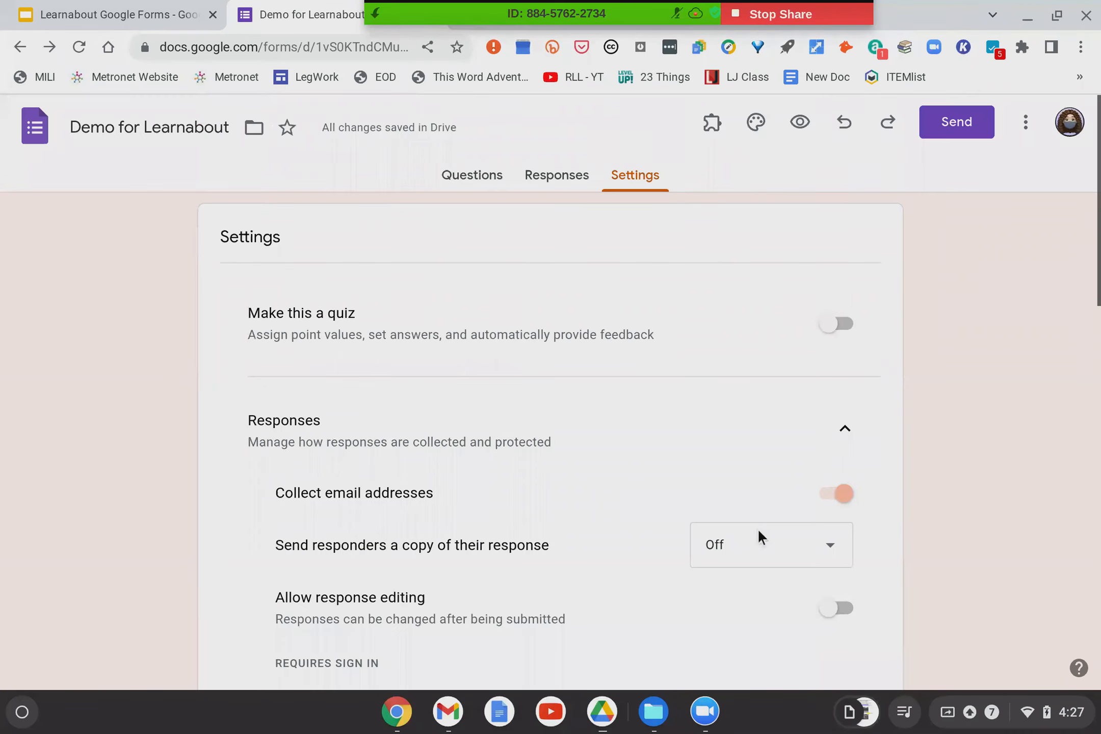
scroll(513, 225, "down", 20)
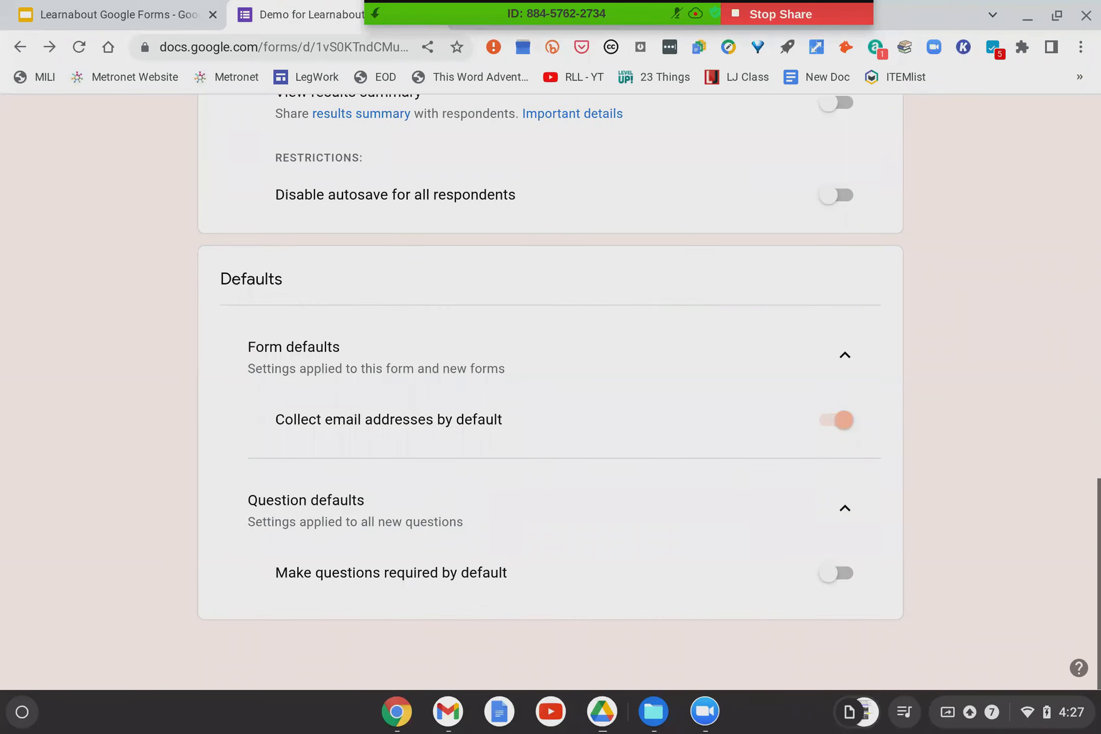
scroll(550, 392, "up", 20)
scroll(442, 258, "down", 5)
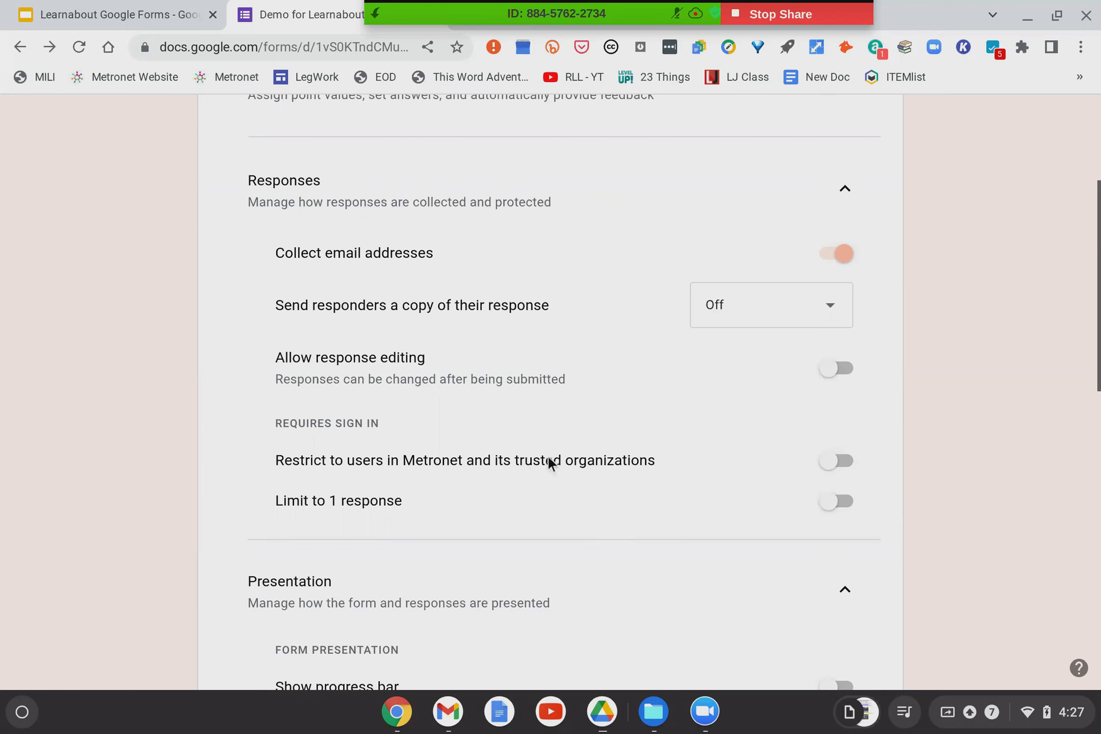
scroll(552, 477, "down", 10)
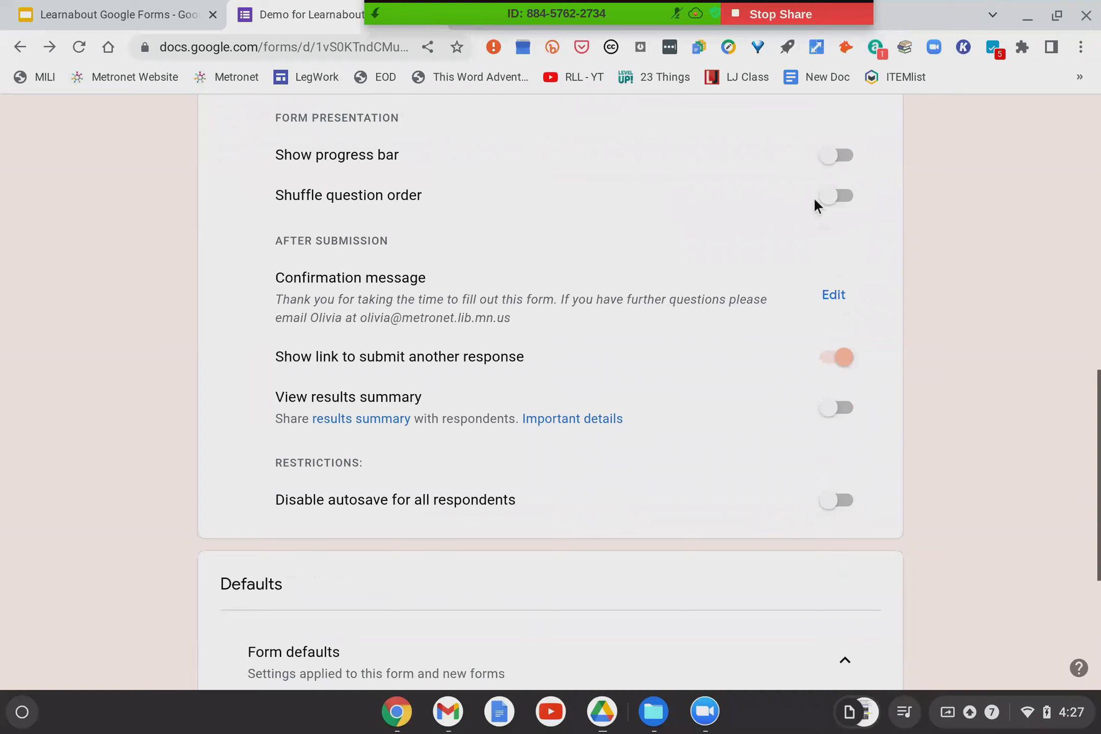
scroll(648, 434, "down", 6)
scroll(649, 433, "up", 9)
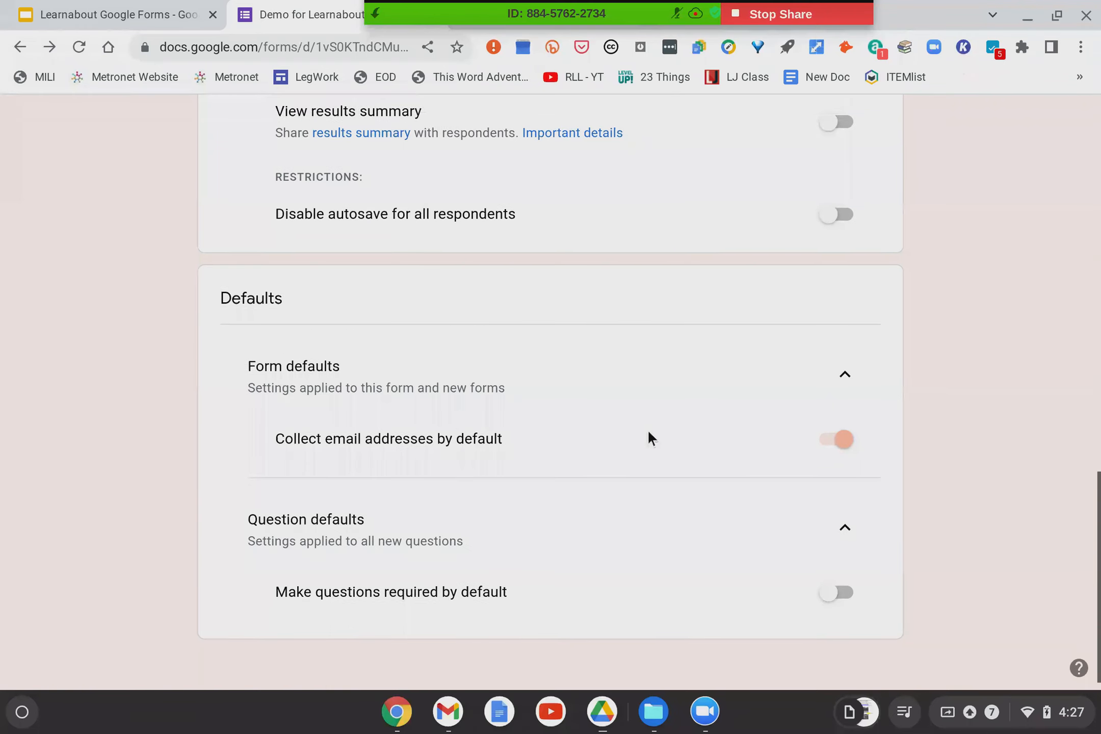
scroll(648, 429, "up", 12)
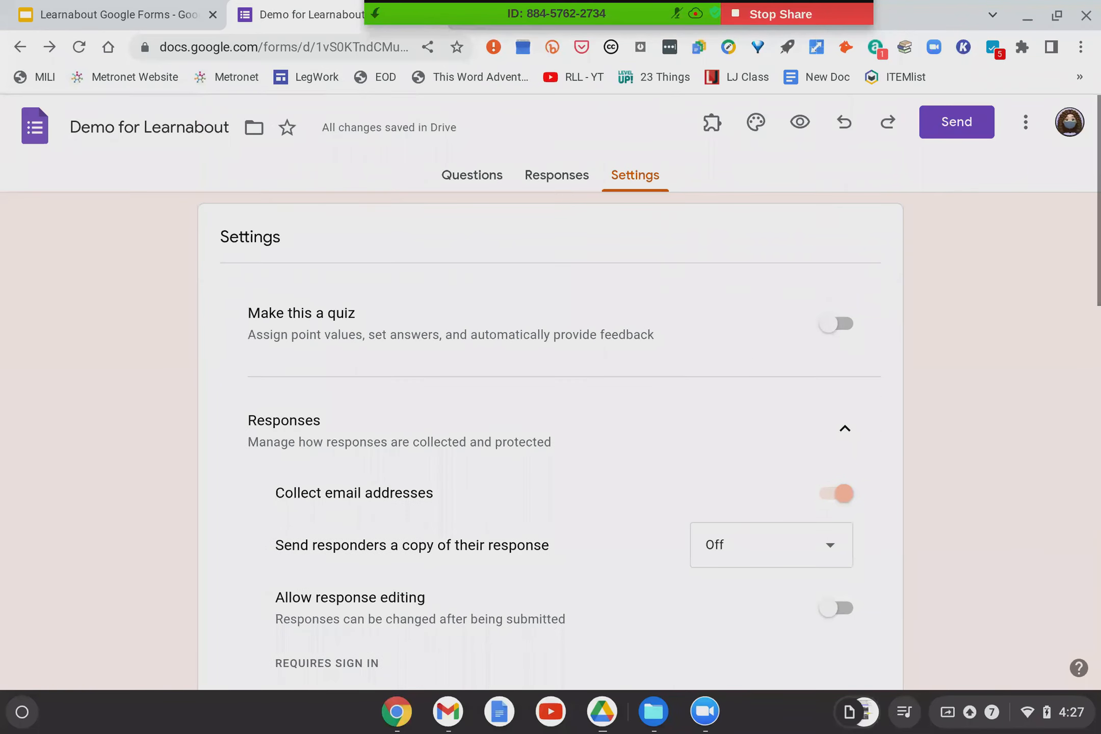
View the Responses summary showing 0 responses and still accepting responses.
left_click(478, 180)
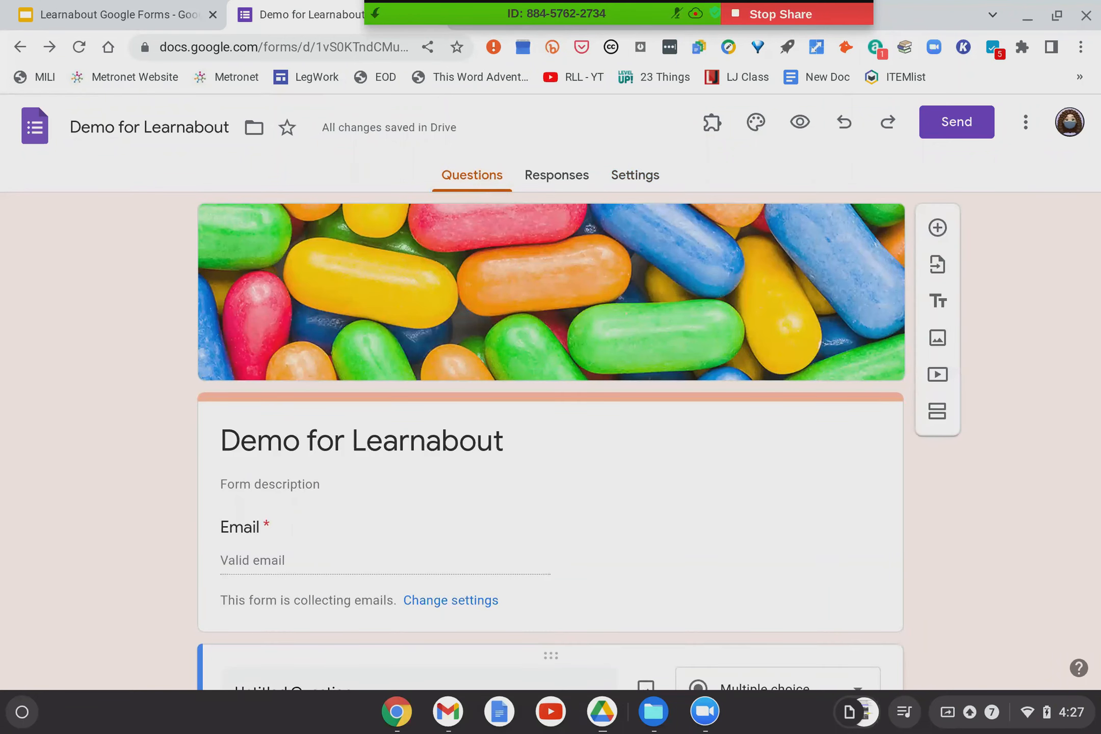
left_click(555, 181)
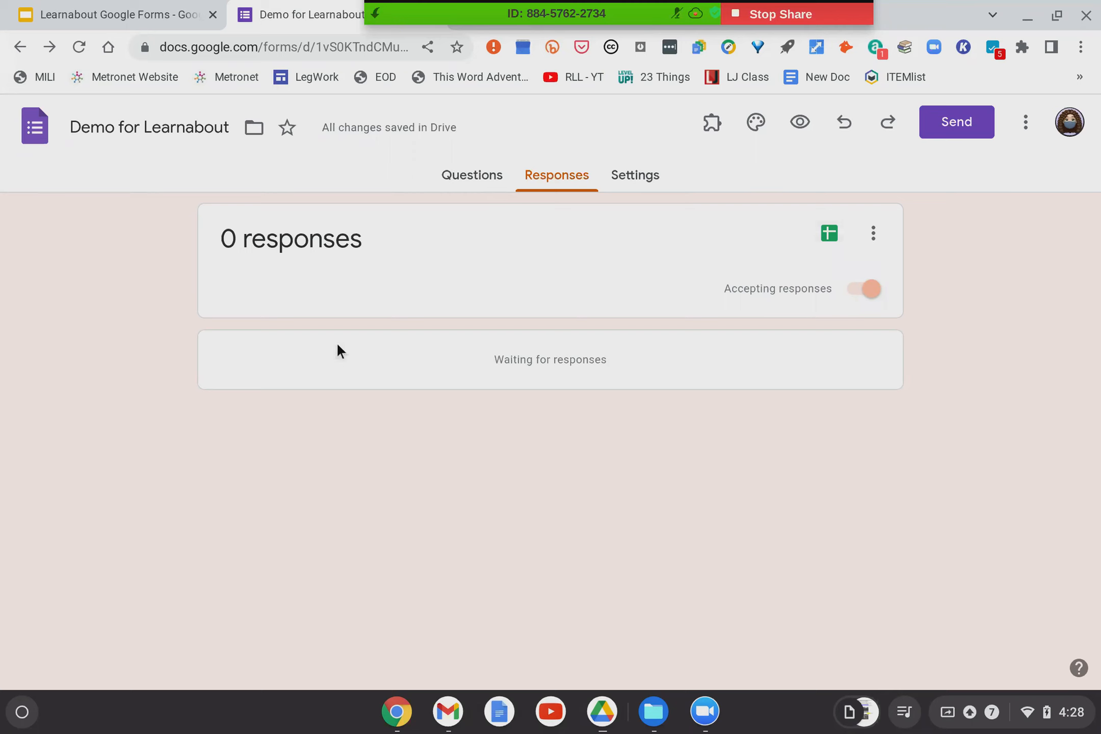
Return to the question editor and select the Form description field on the title card.
left_click(467, 188)
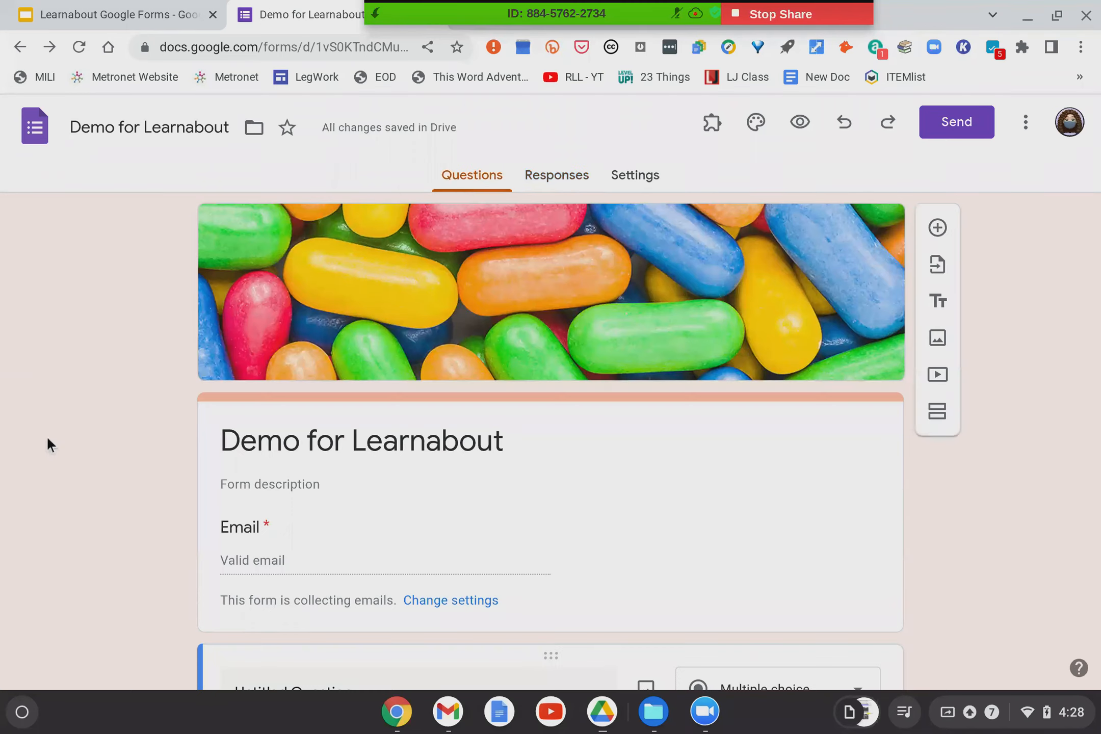
scroll(46, 435, "down", 5)
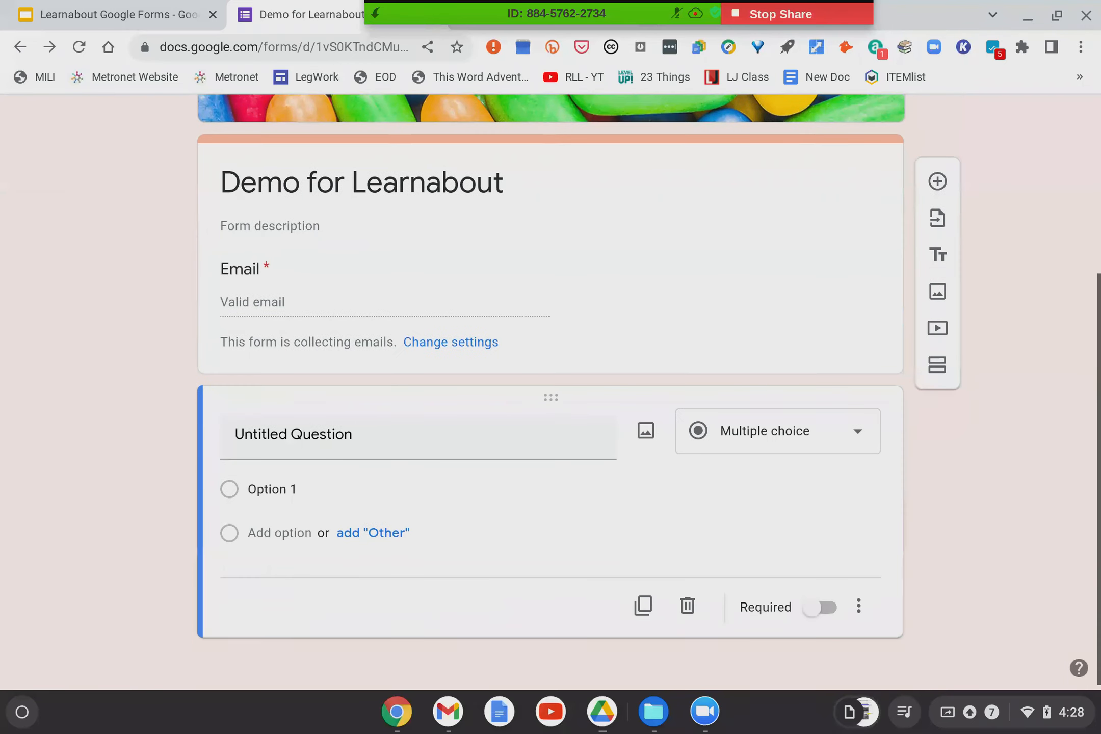
scroll(86, 234, "up", 5)
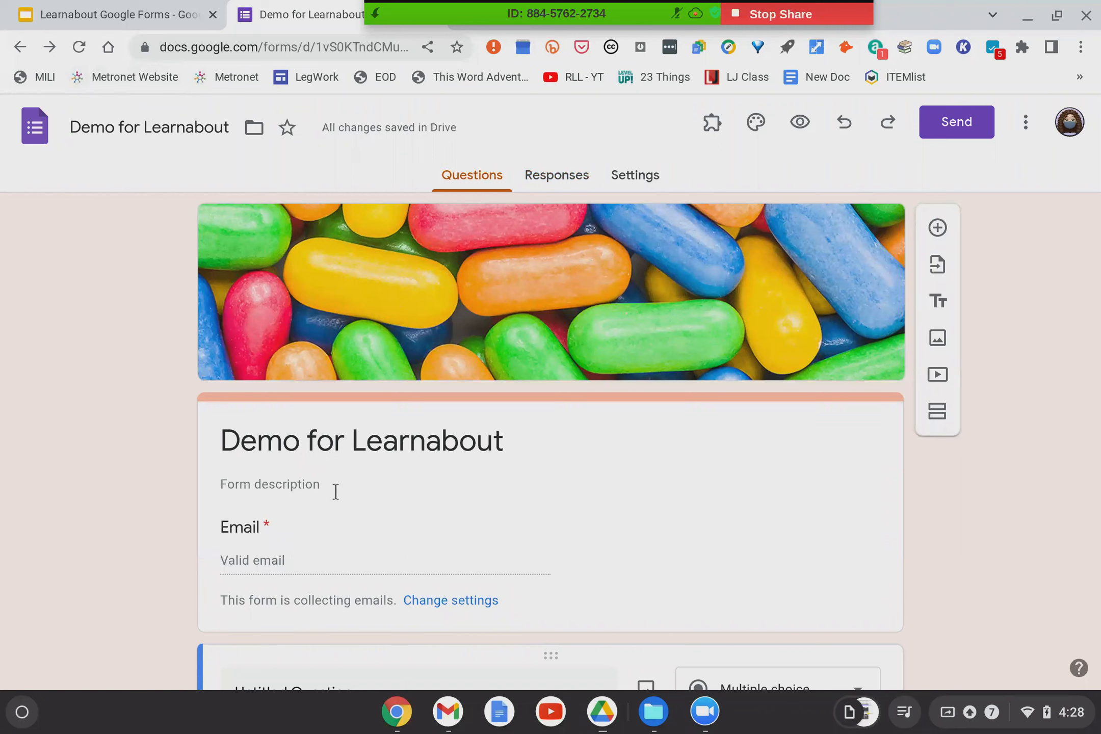
scroll(328, 451, "down", 2)
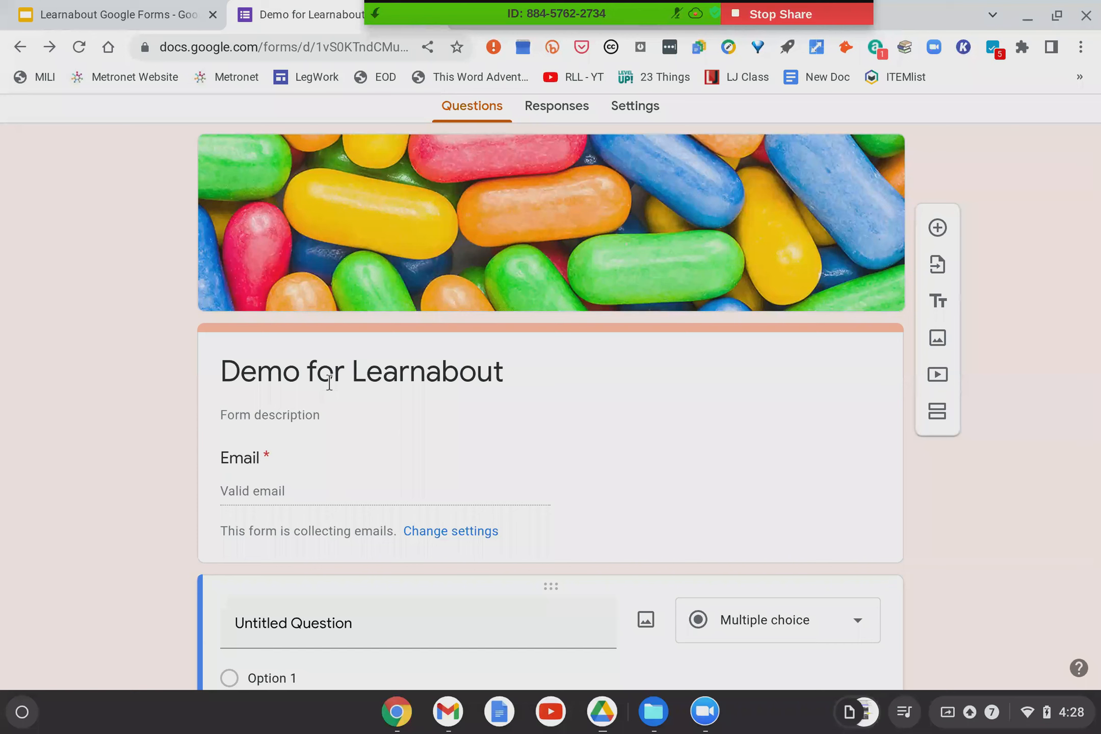
left_click(276, 410)
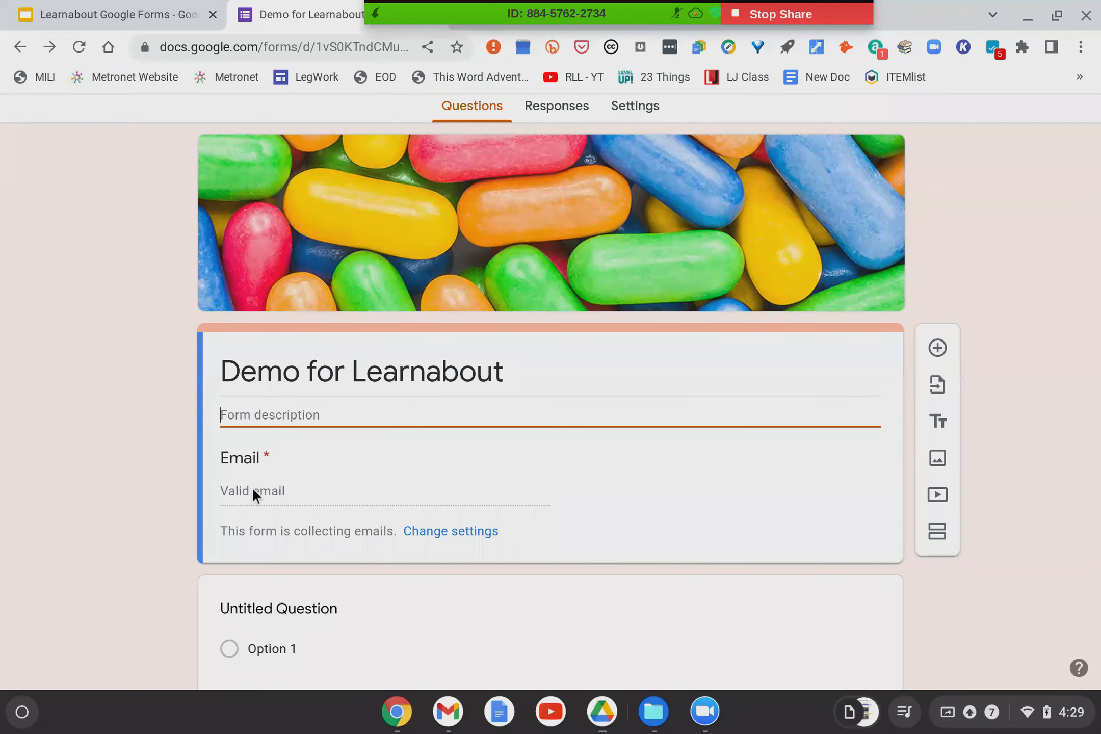
scroll(312, 493, "down", 1)
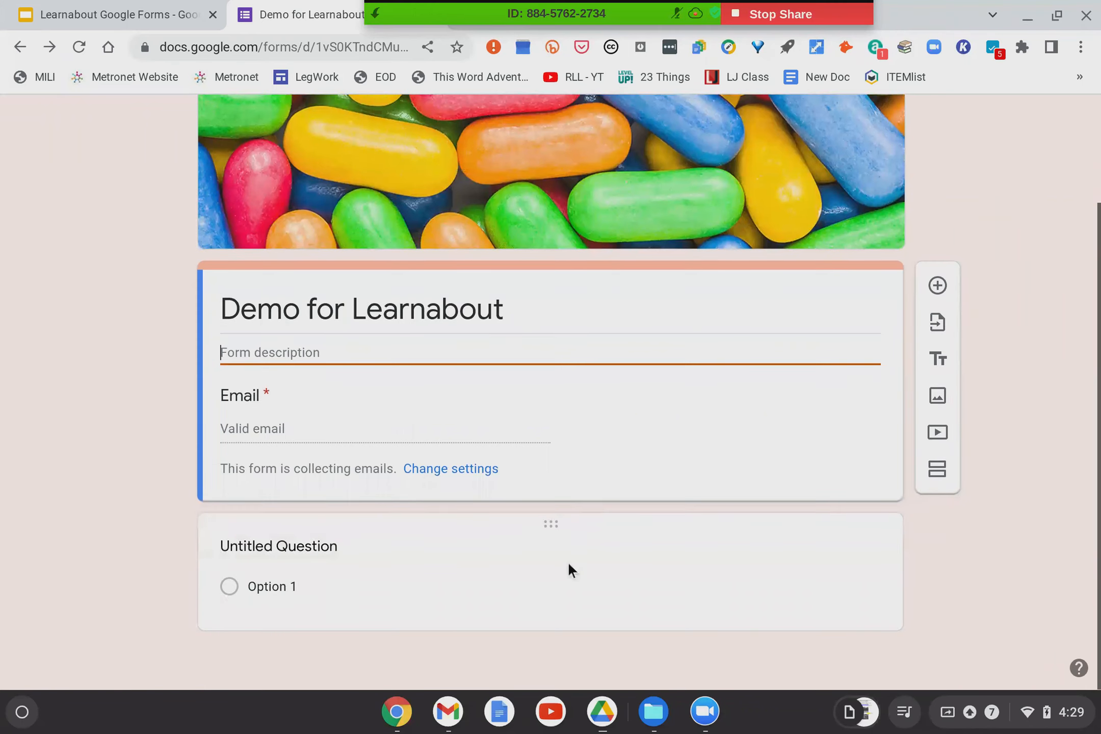
Add a second blank multiple-choice question, keeping Untitled Question above it.
left_click(938, 285)
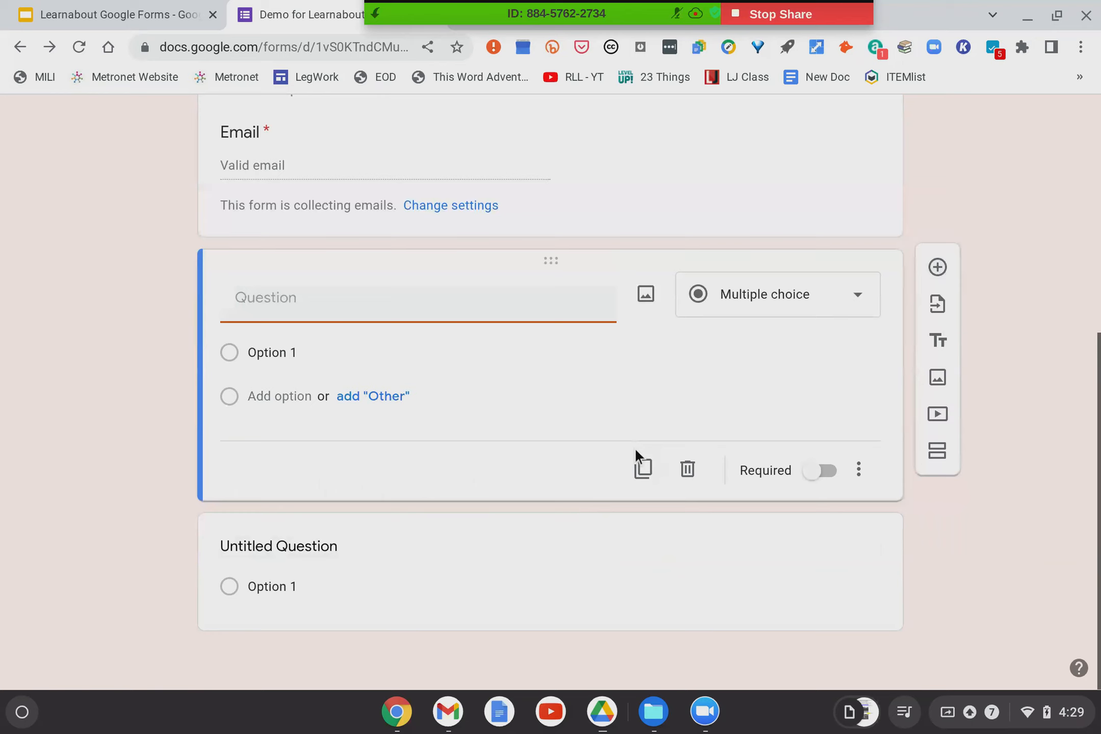
left_click_drag(551, 527, 542, 285)
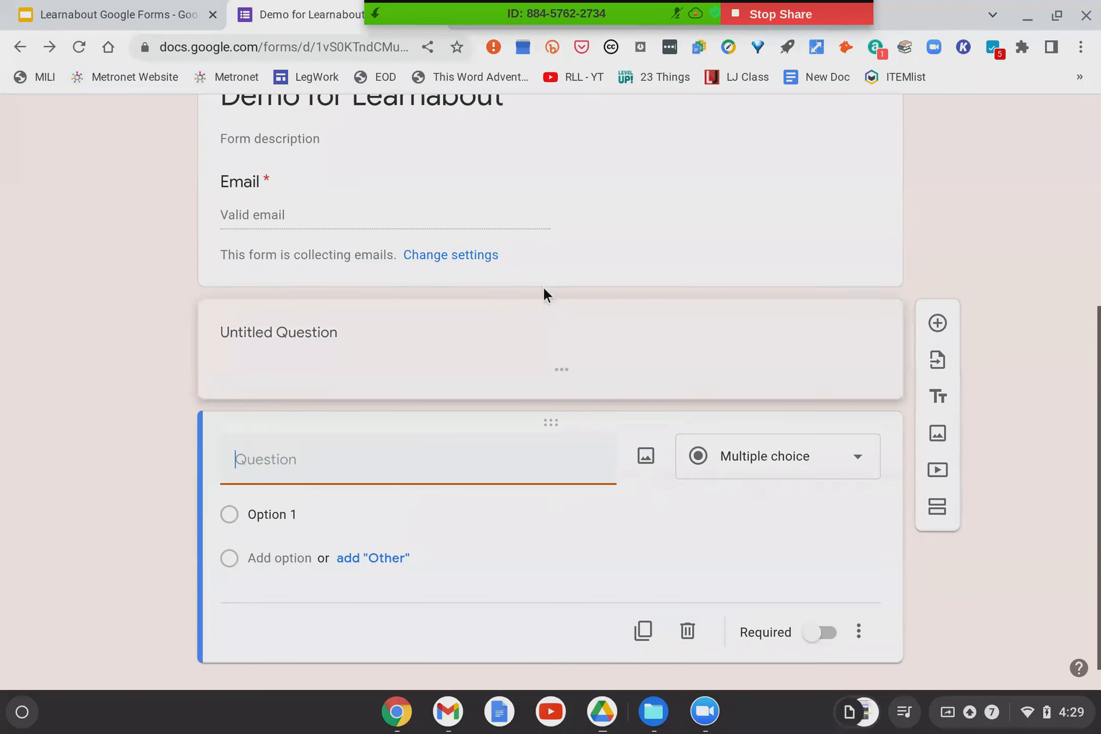
left_click(542, 298)
scroll(469, 468, "down", 1)
scroll(469, 468, "up", 4)
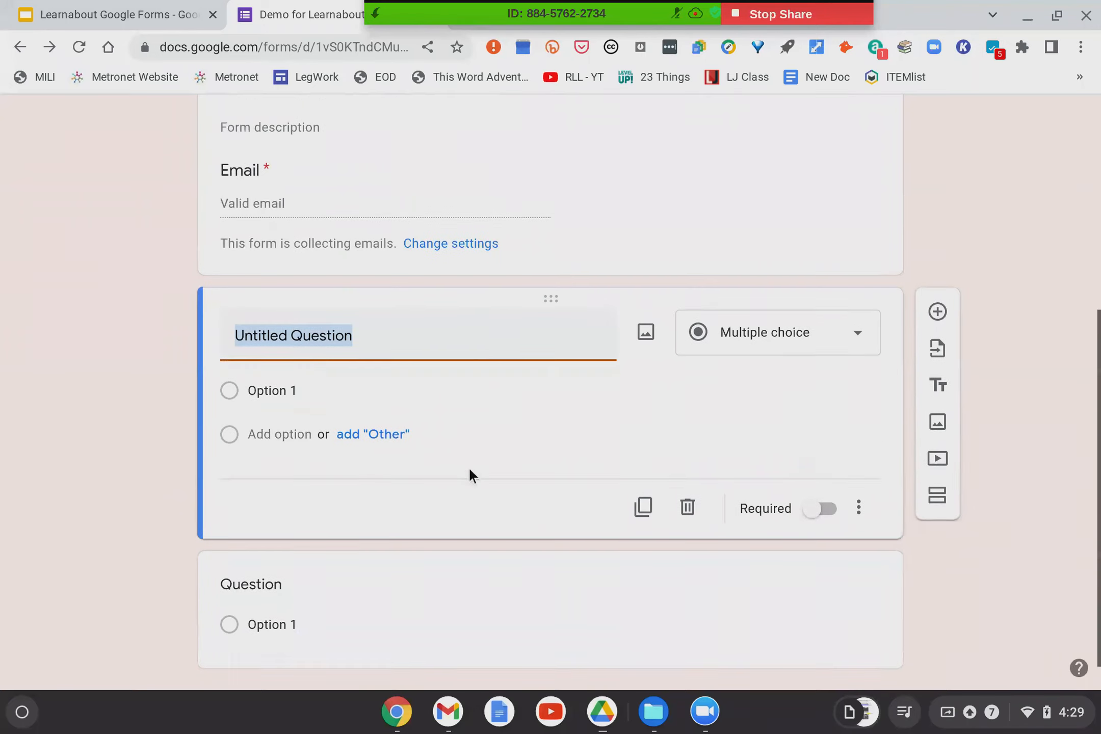
scroll(469, 469, "down", 4)
scroll(469, 468, "up", 3)
scroll(470, 468, "down", 3)
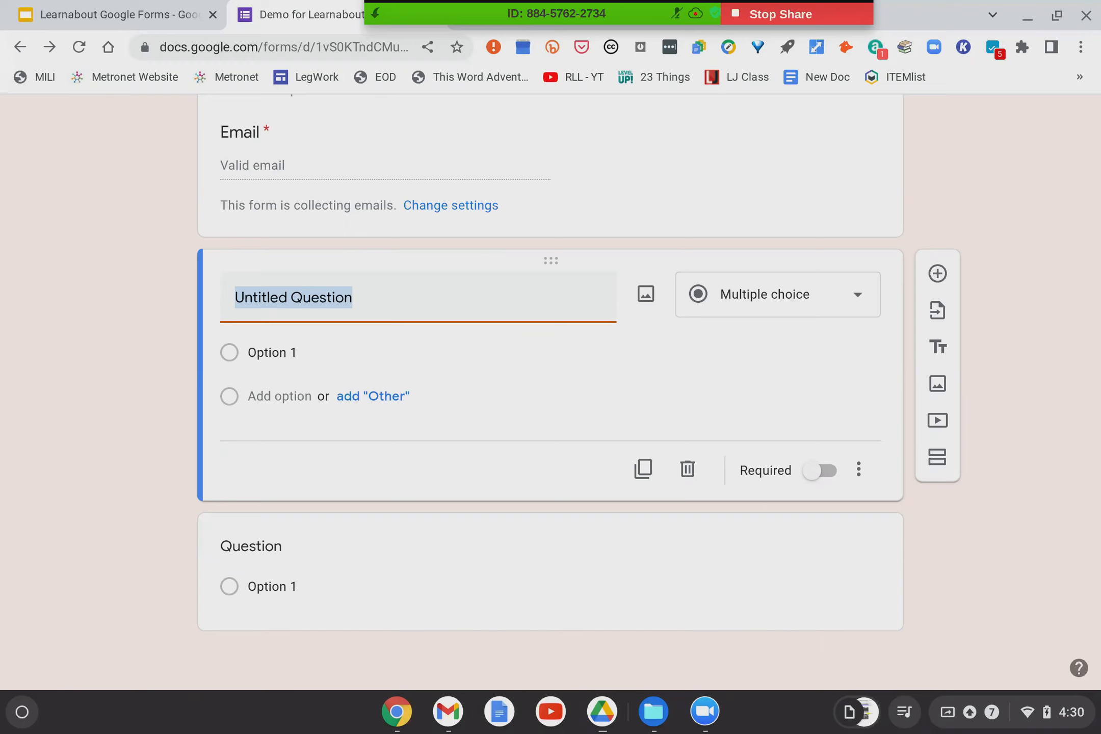
Title the first question 'What is your favorite color?' and set it to Multiple choice.
type("What ")
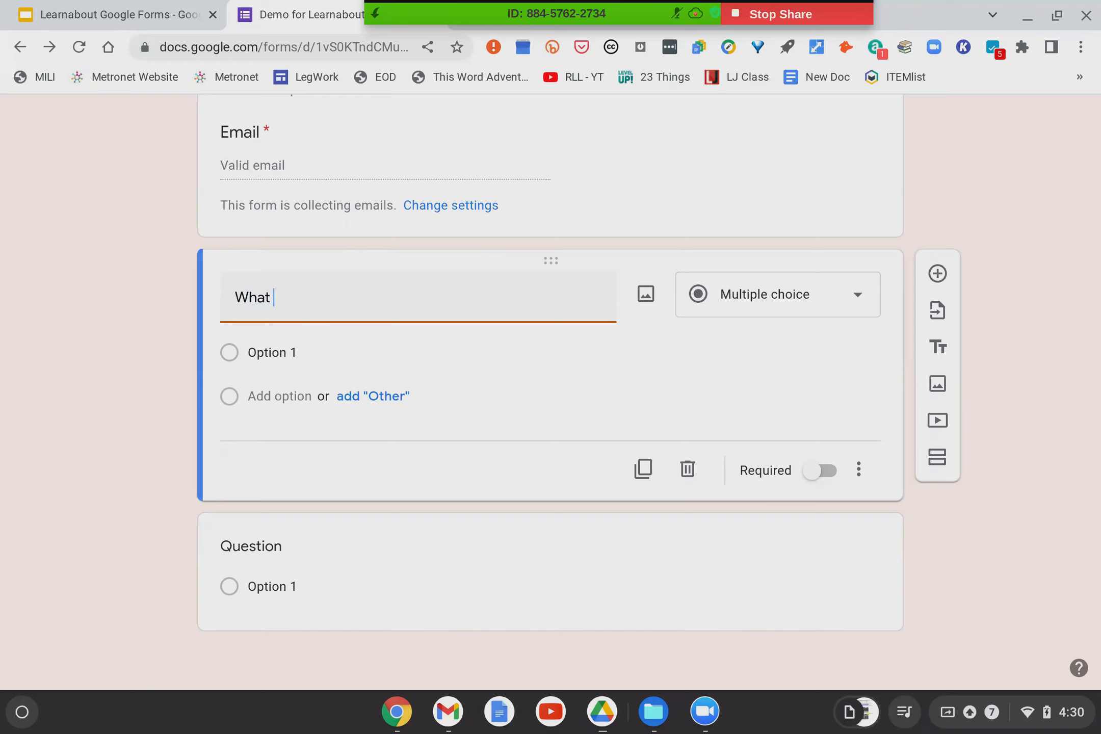
type("is your favorite color?")
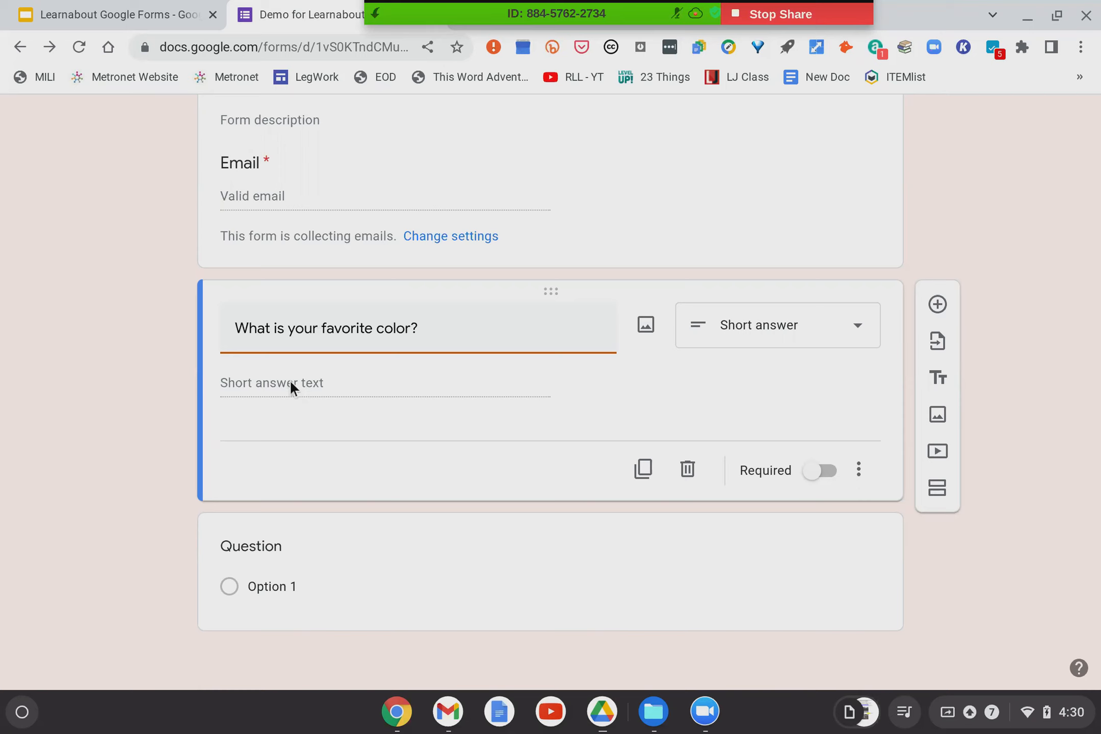
left_click(768, 321)
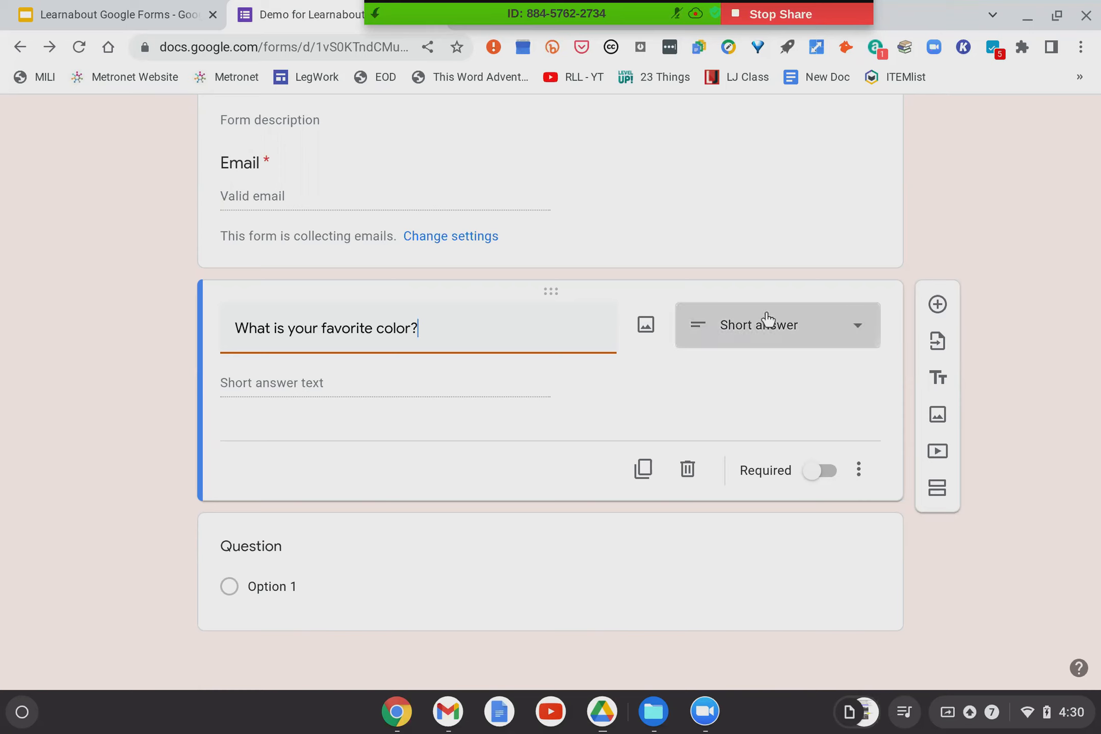
left_click(759, 250)
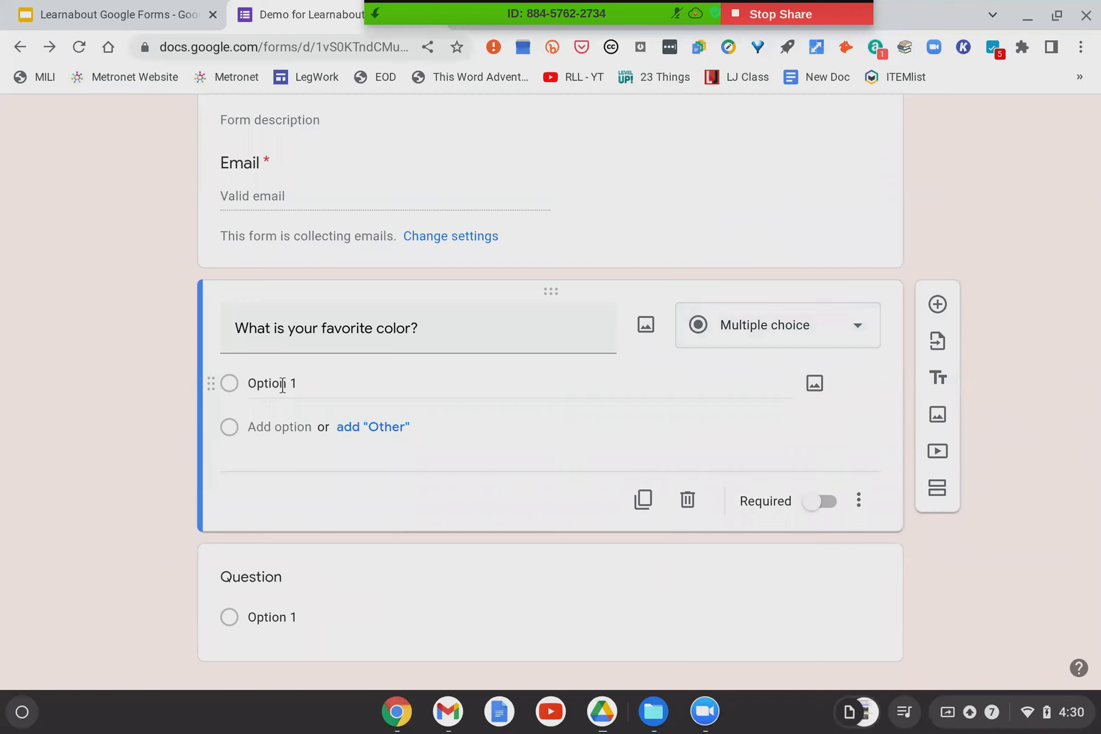
Enter the answer choices Red, Black and Chartreuse.
left_click(283, 385)
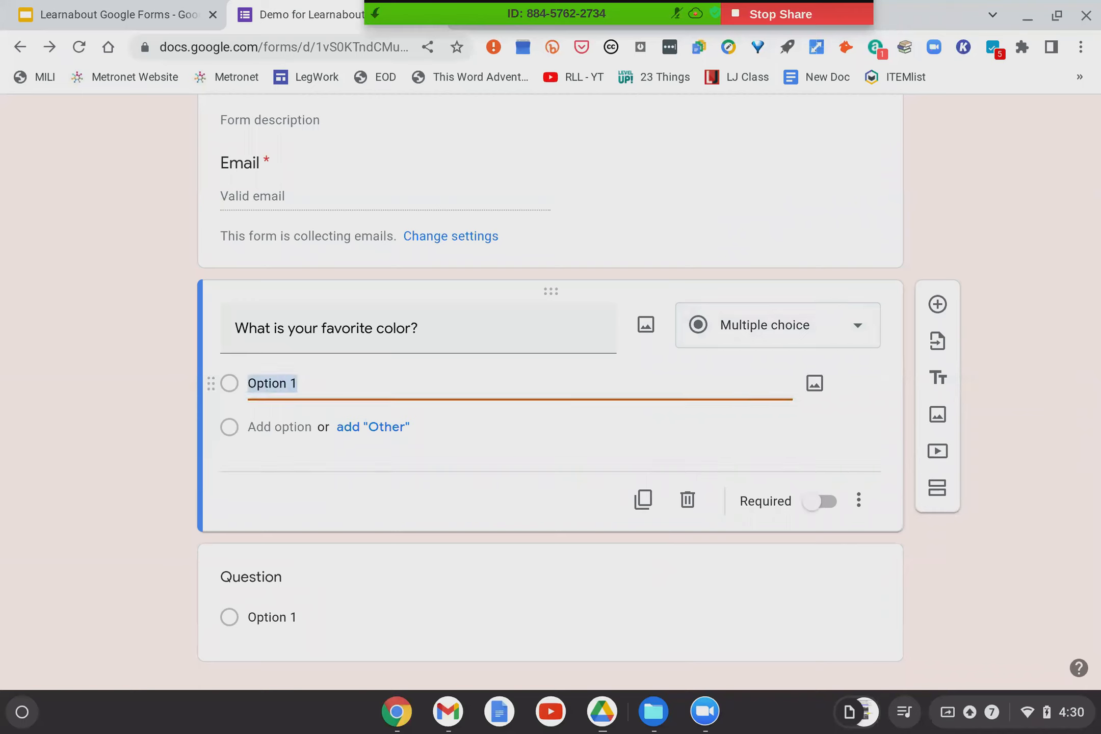
type("Red")
key("Tab")
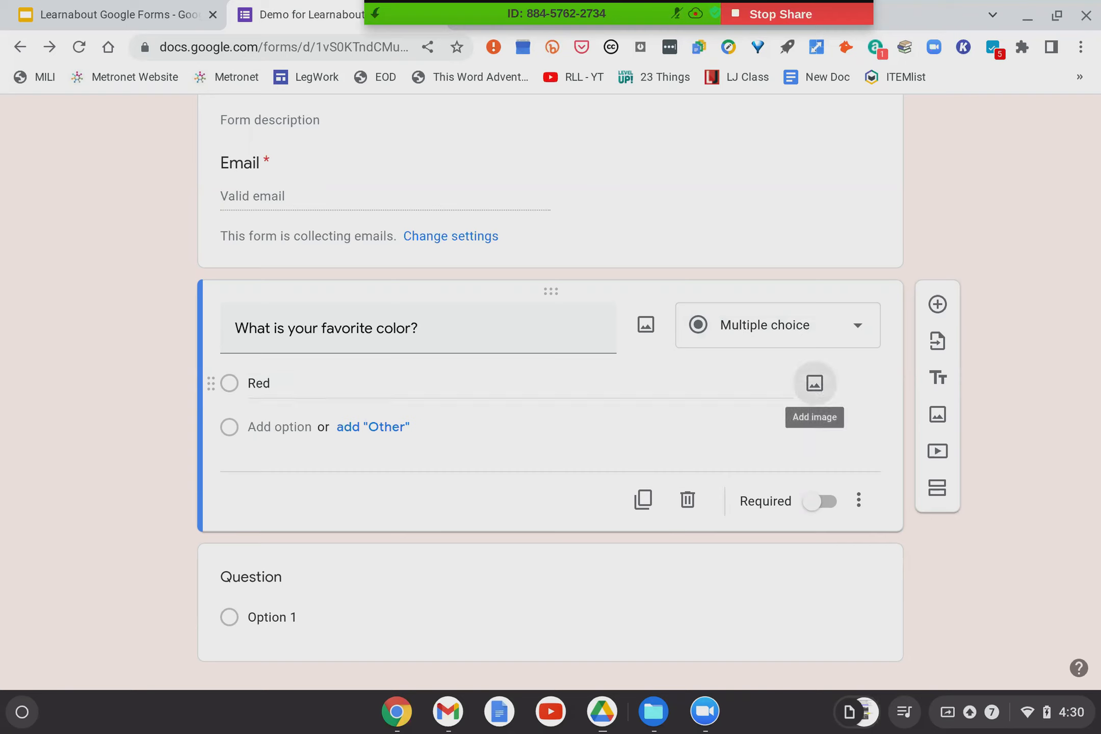
left_click(281, 426)
type("Black")
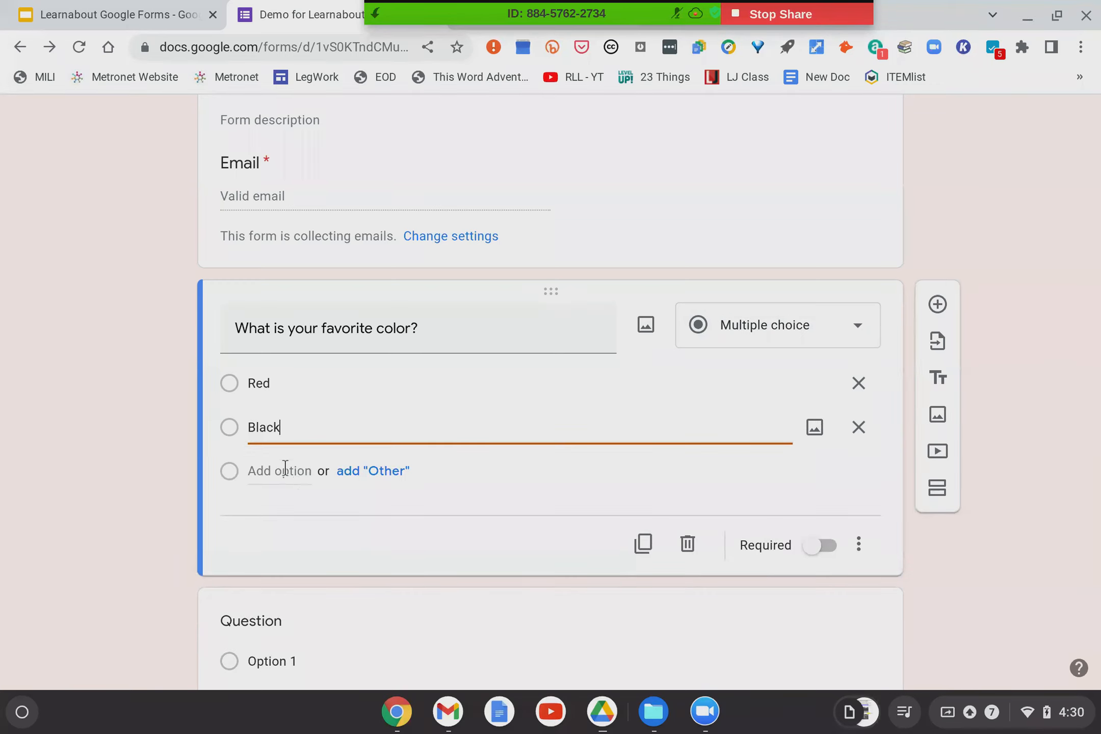
left_click(285, 469)
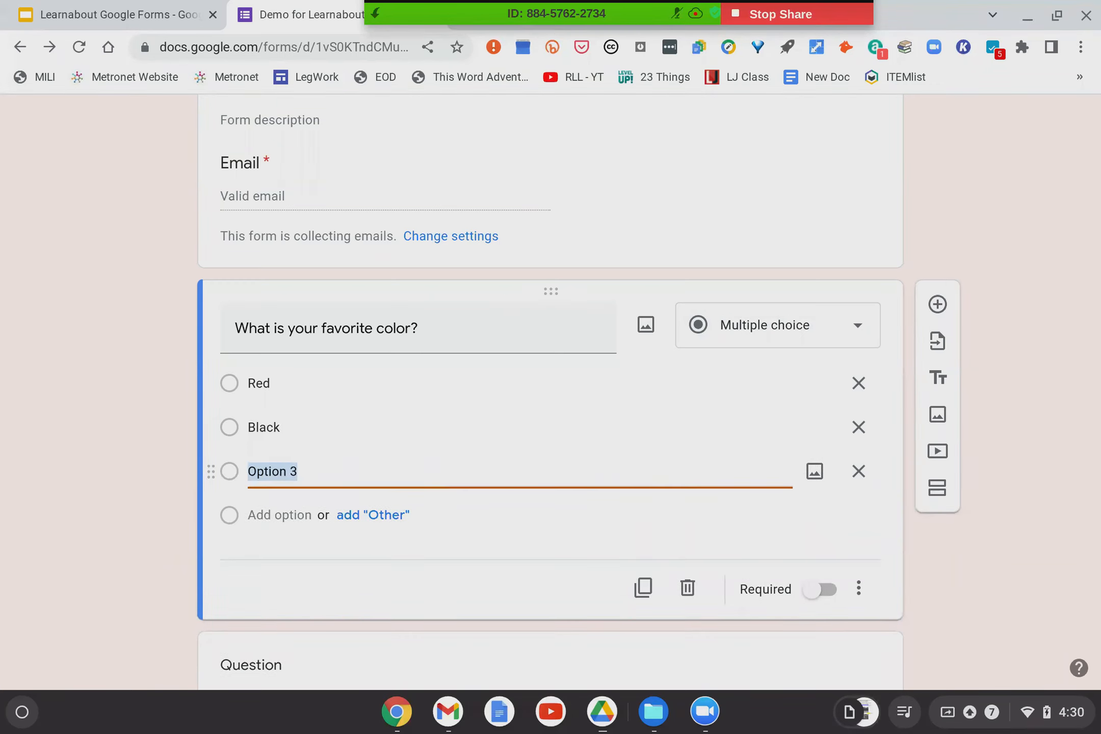
type("Chartr")
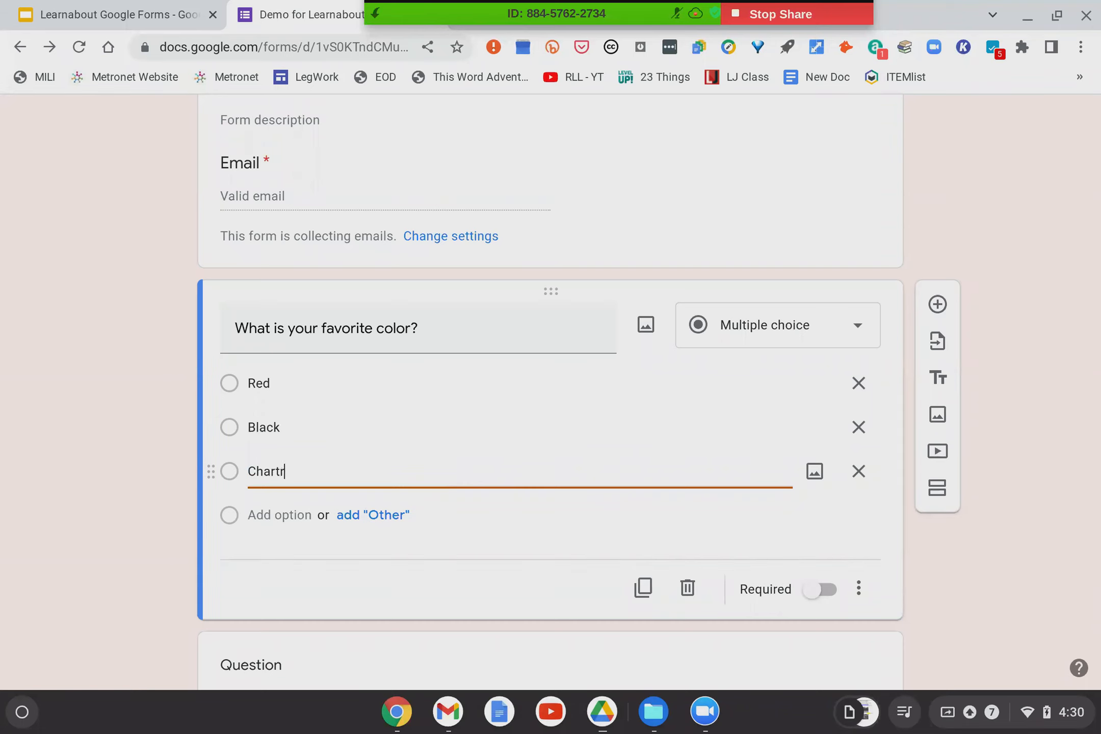
type("euse")
left_click(122, 514)
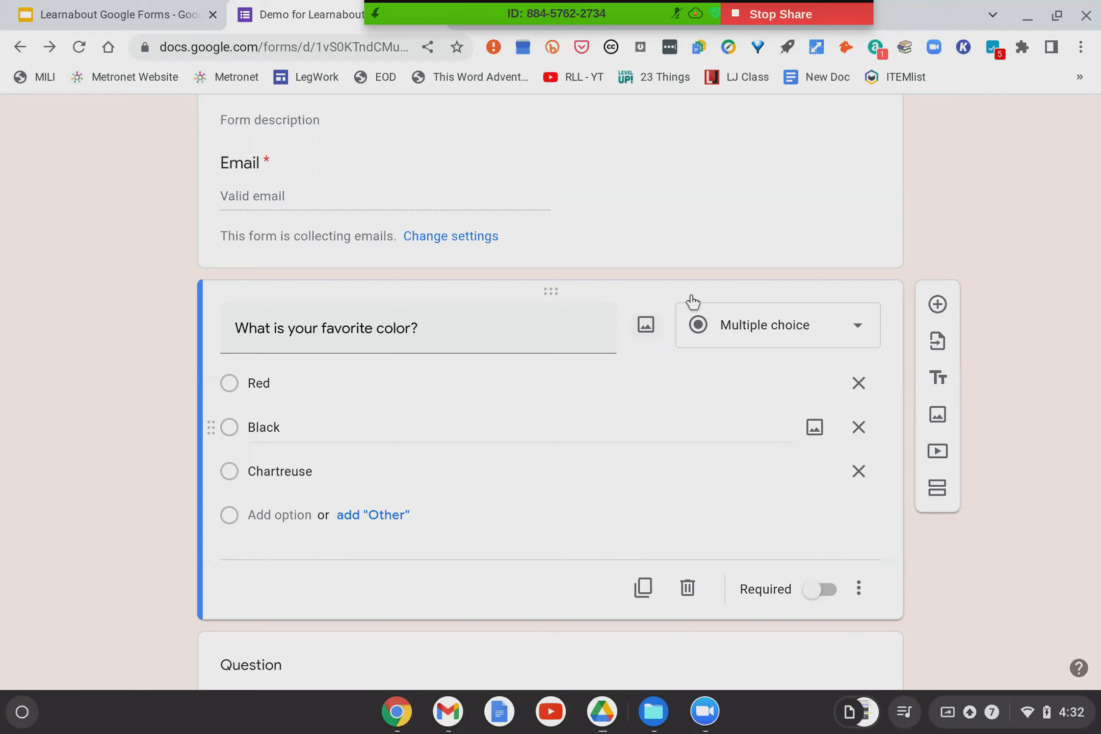
left_click(859, 334)
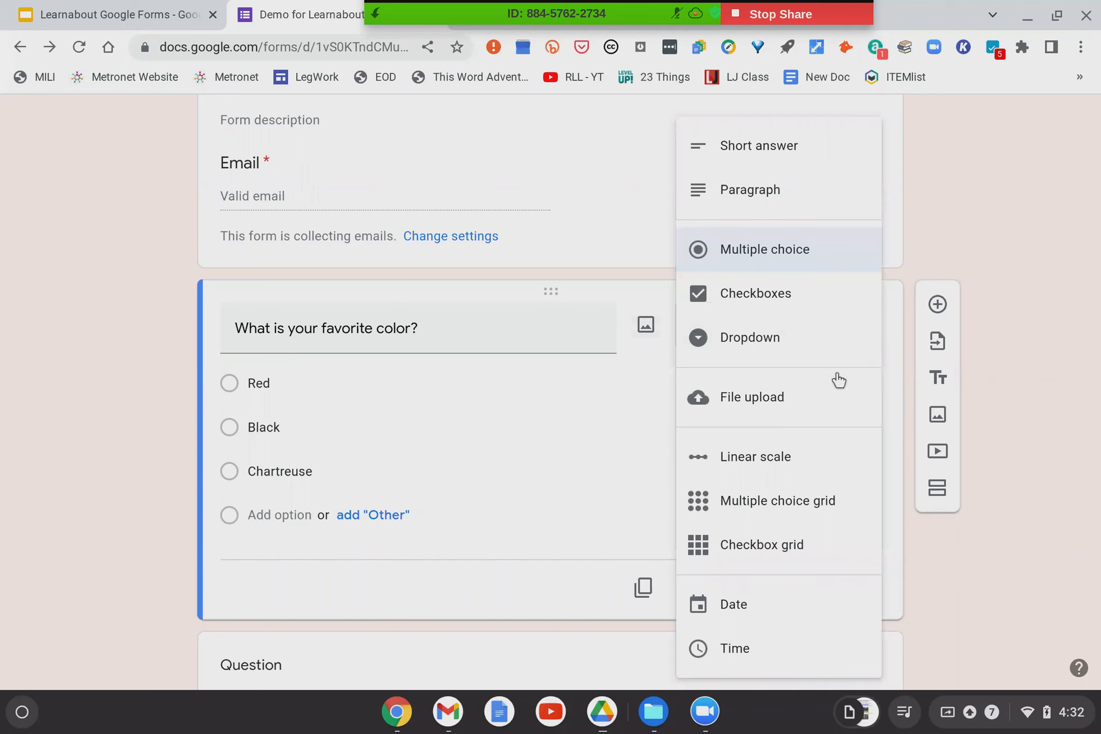
scroll(779, 410, "down", 2)
scroll(778, 410, "up", 5)
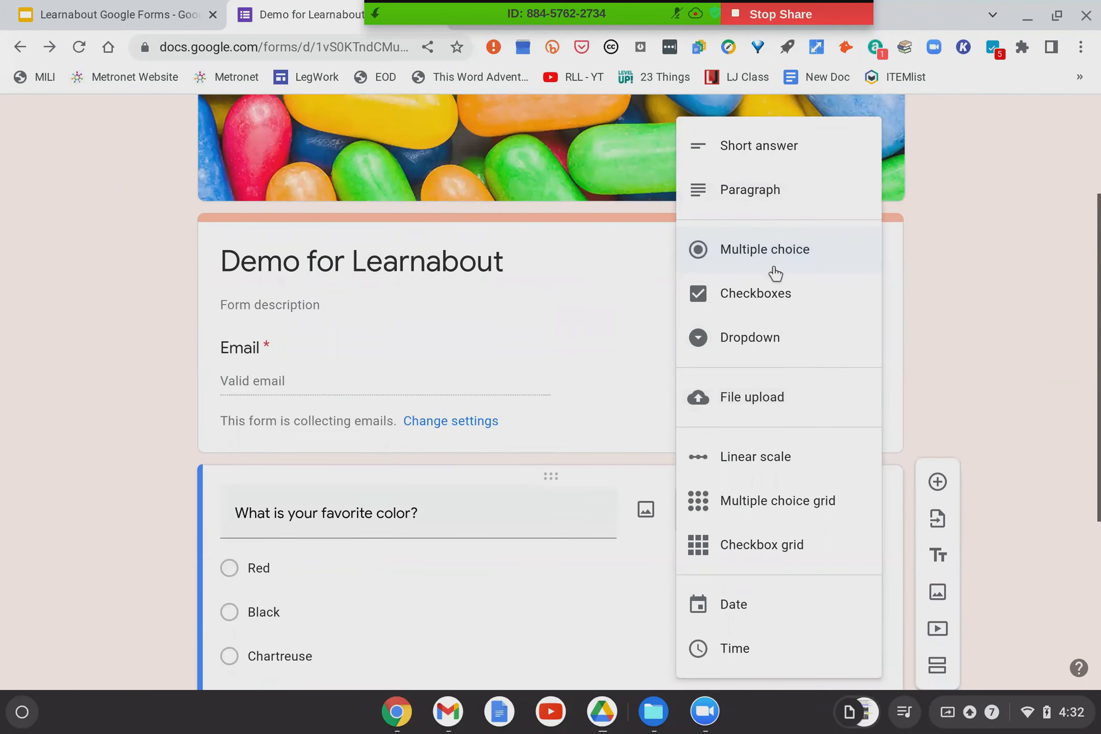
scroll(794, 361, "down", 2)
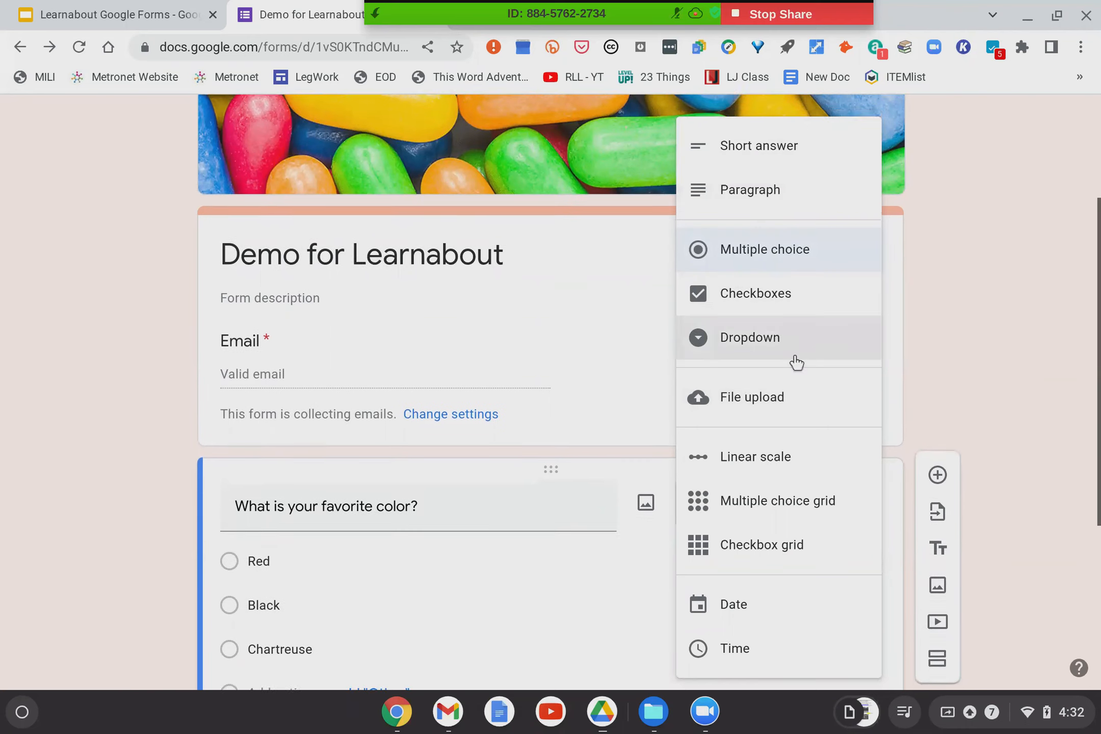
scroll(796, 362, "down", 1)
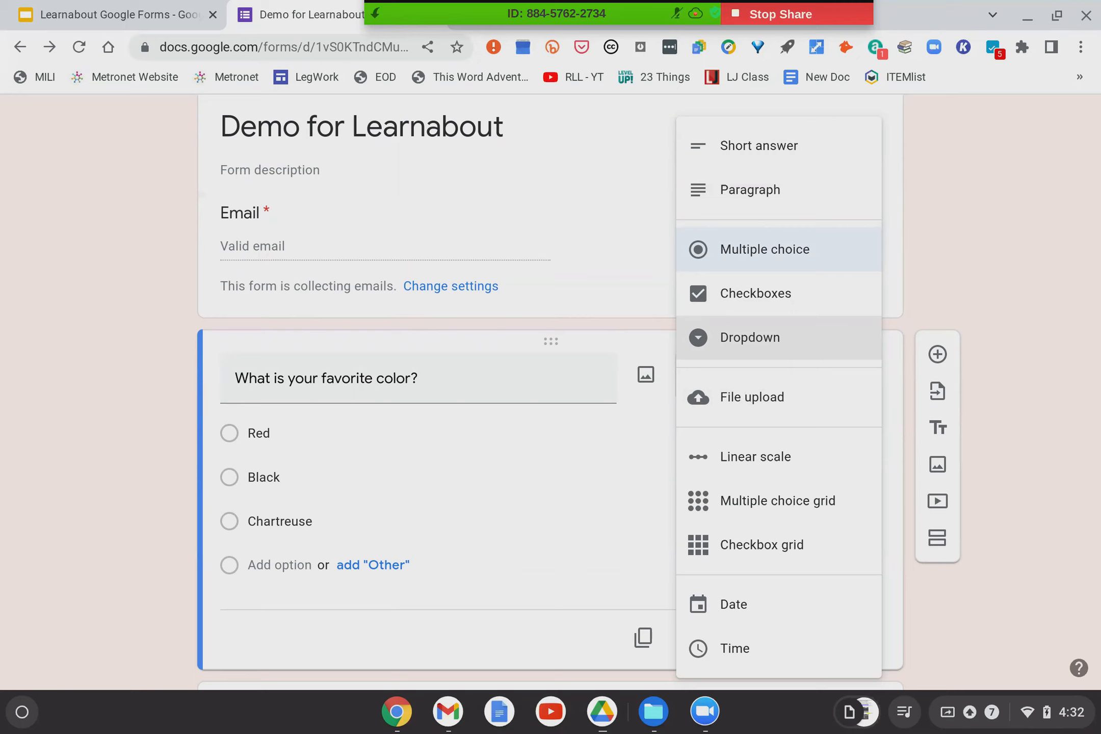
left_click(451, 380)
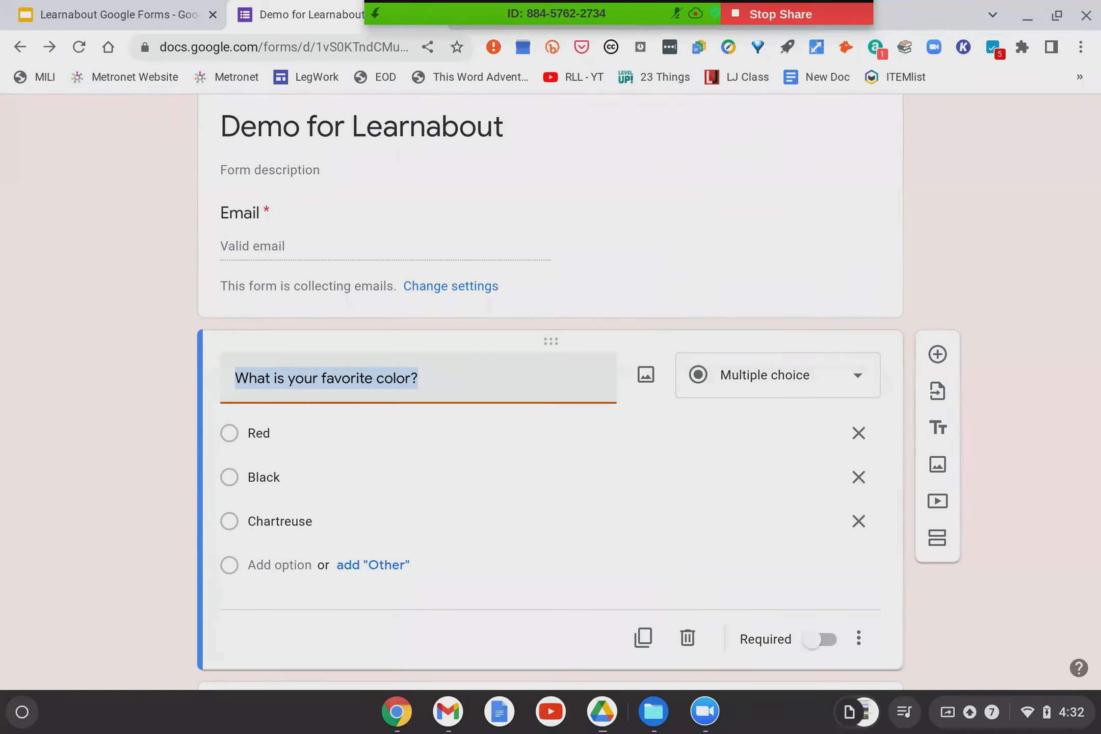
type("Rank these")
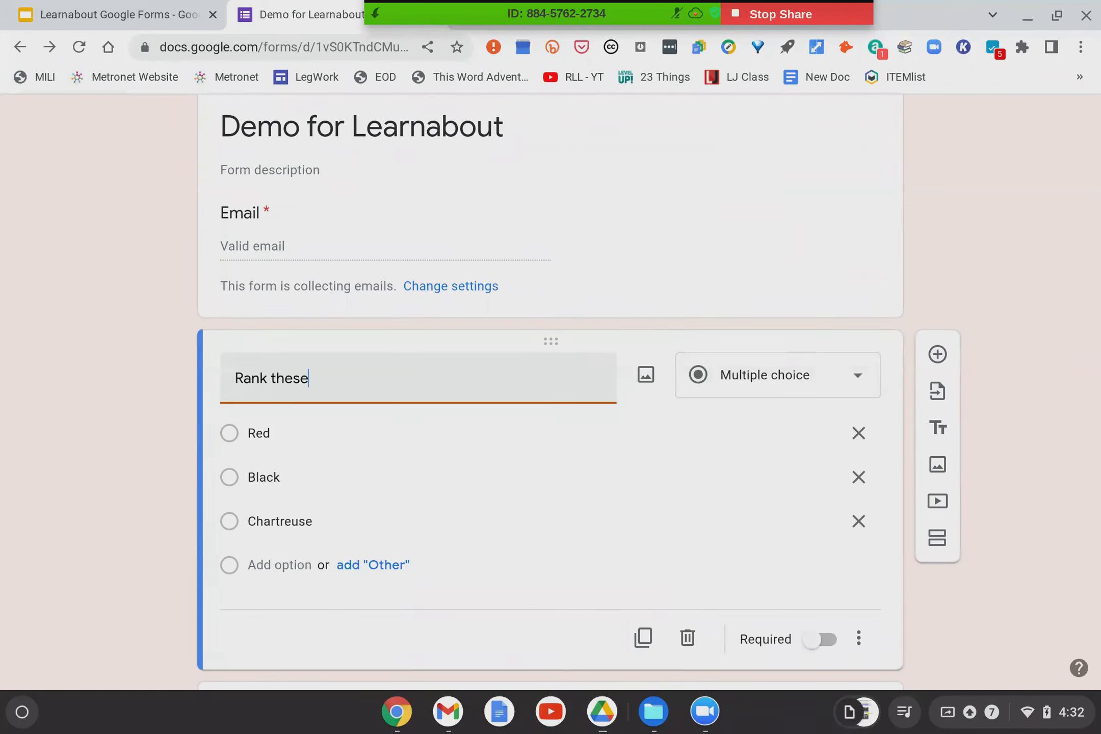
type(" colors")
Make the question a 1-to-5 linear scale labelled Red at 1 and Black at 5.
left_click(775, 386)
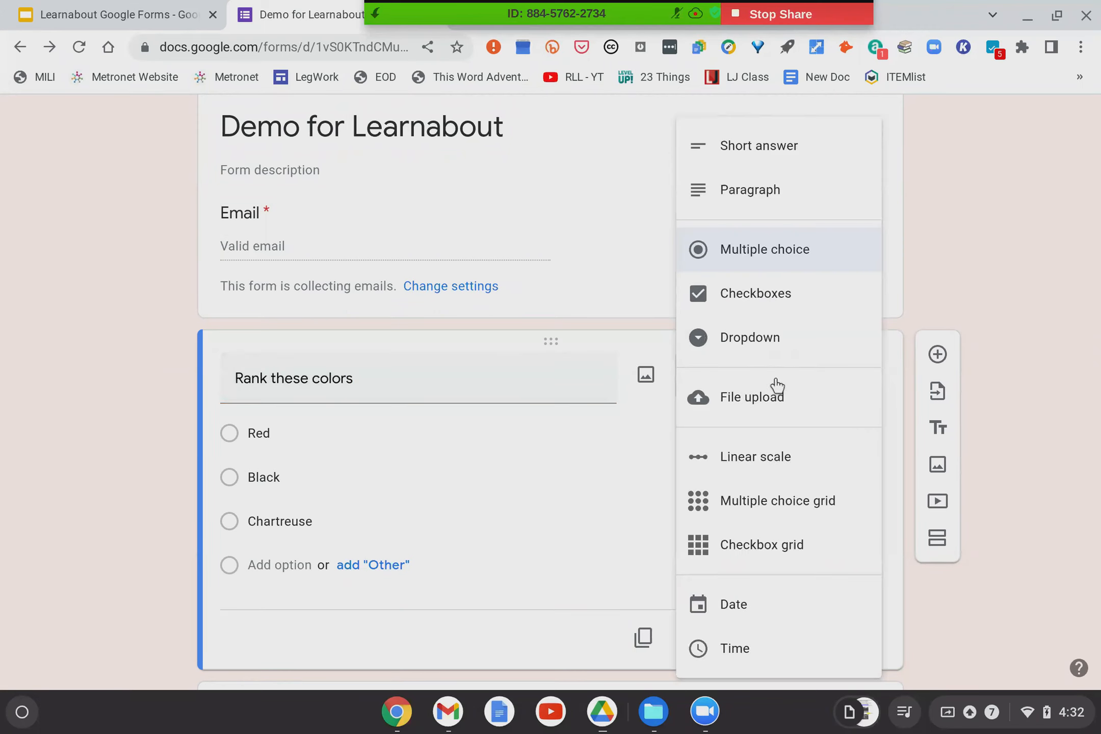
left_click(739, 468)
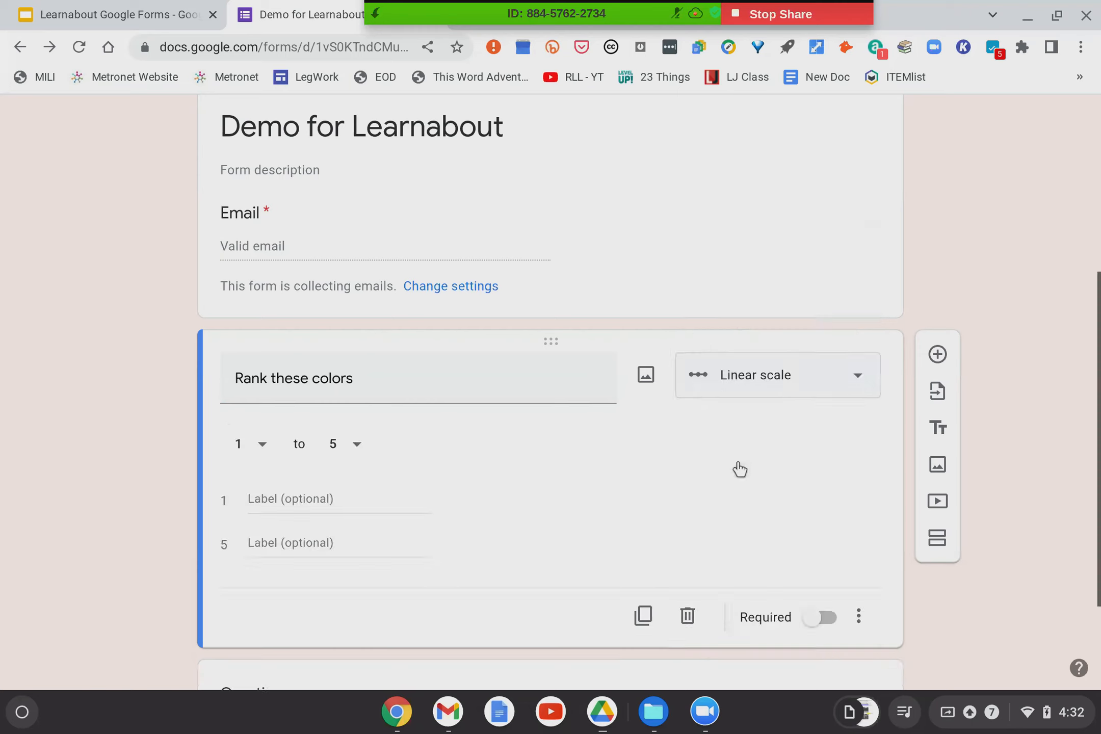
left_click(264, 502)
type("Red")
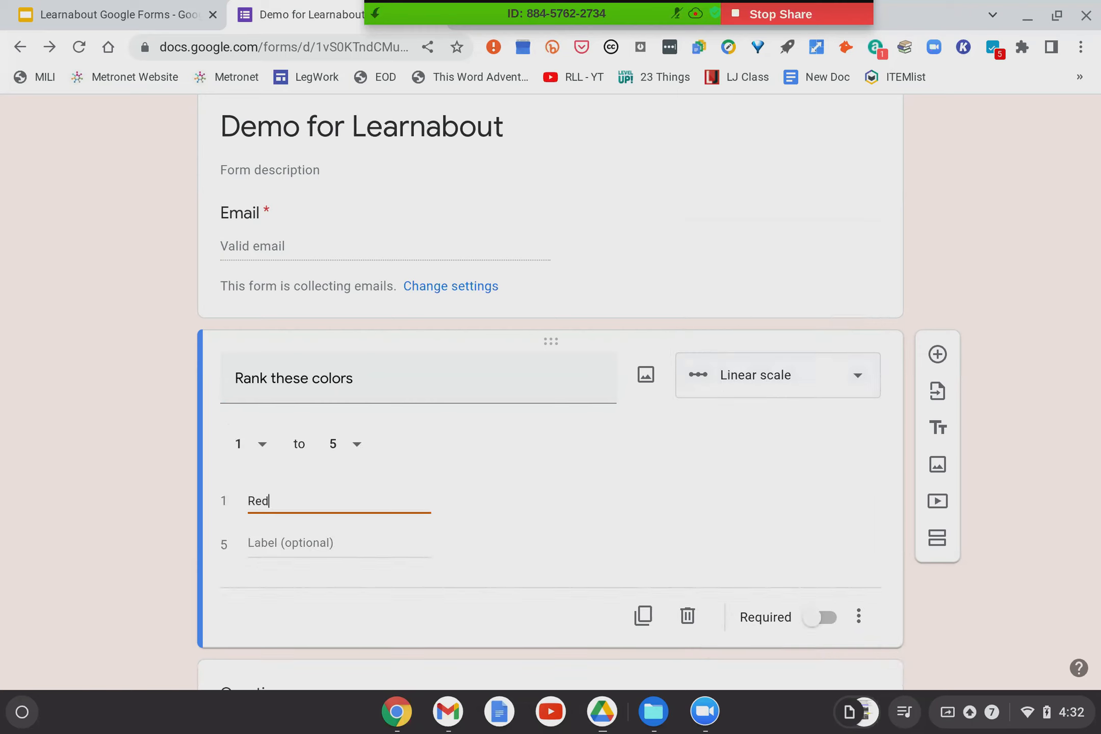
left_click(276, 544)
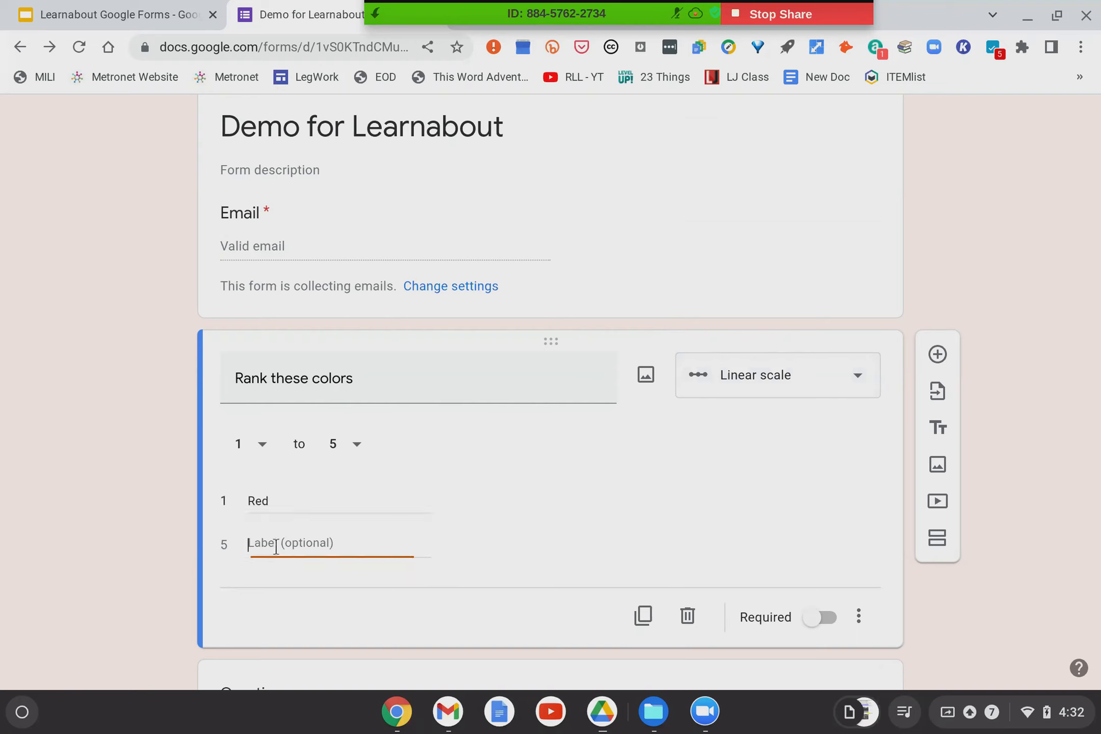
type("Black")
left_click(785, 390)
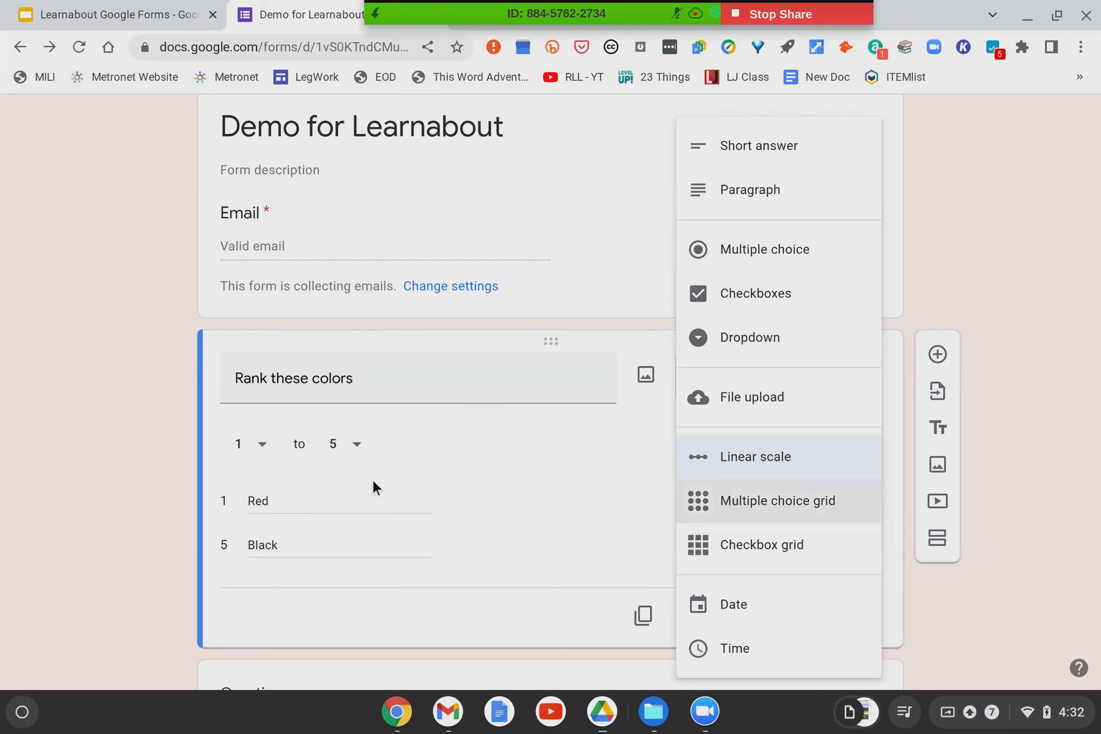
Change the question to Checkboxes and add three more options.
left_click(387, 483)
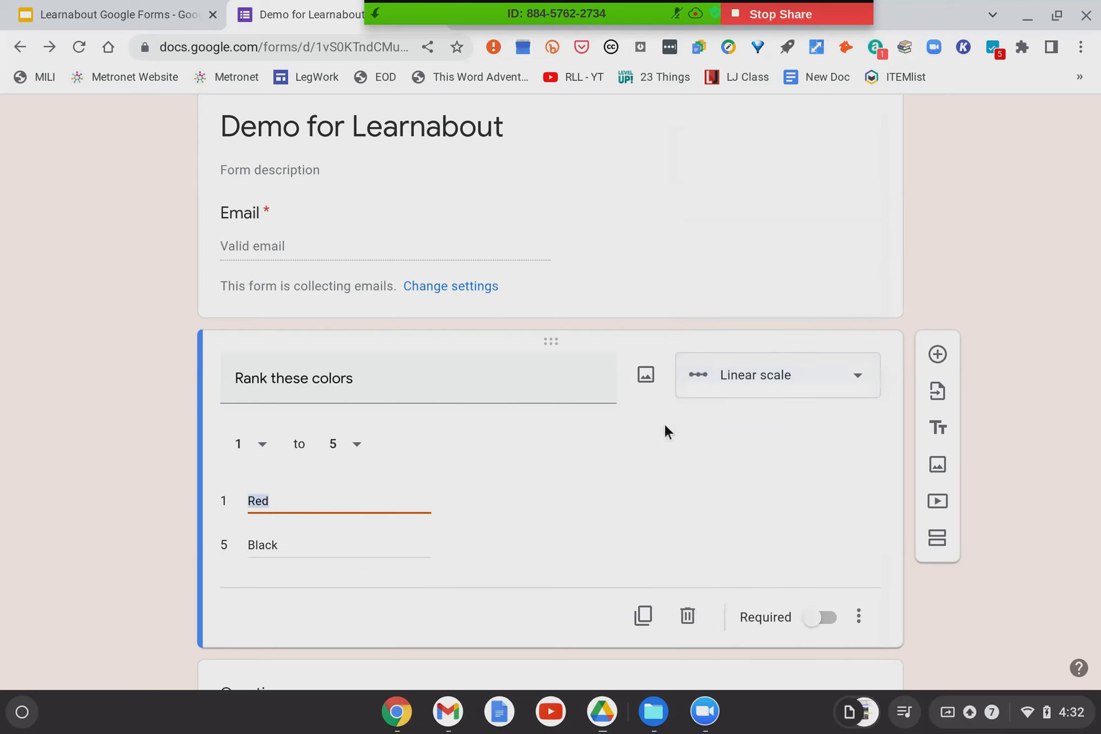
left_click(843, 379)
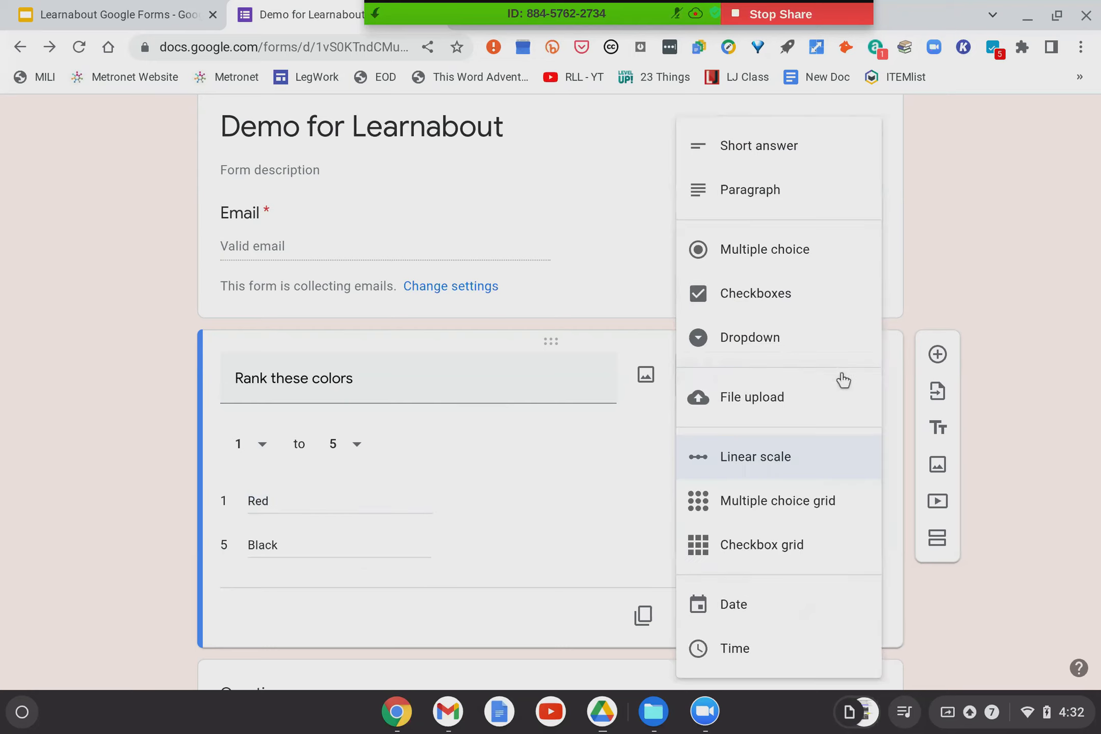
left_click(750, 300)
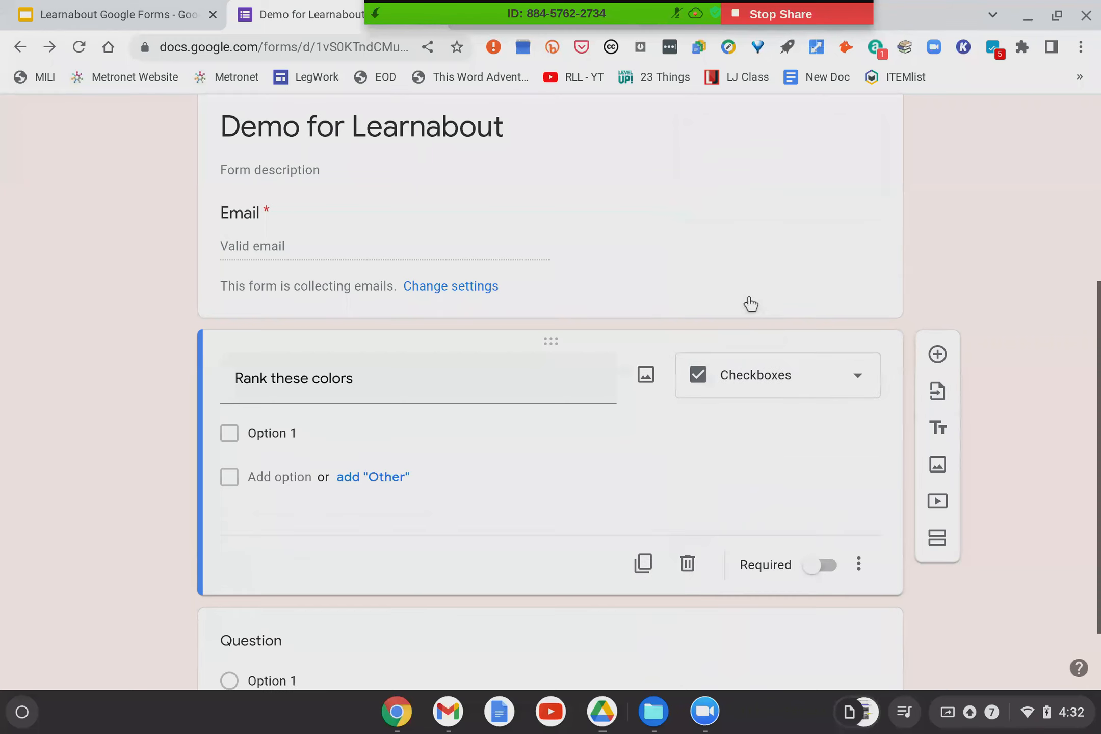
left_click(281, 477)
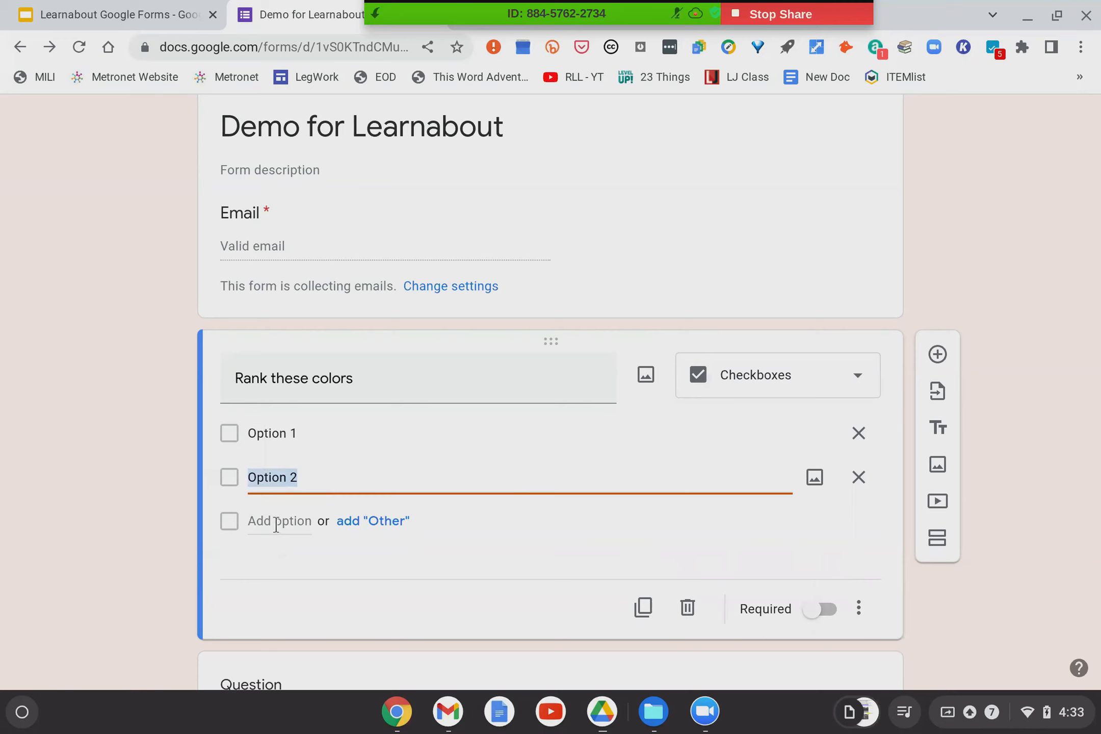
left_click(276, 521)
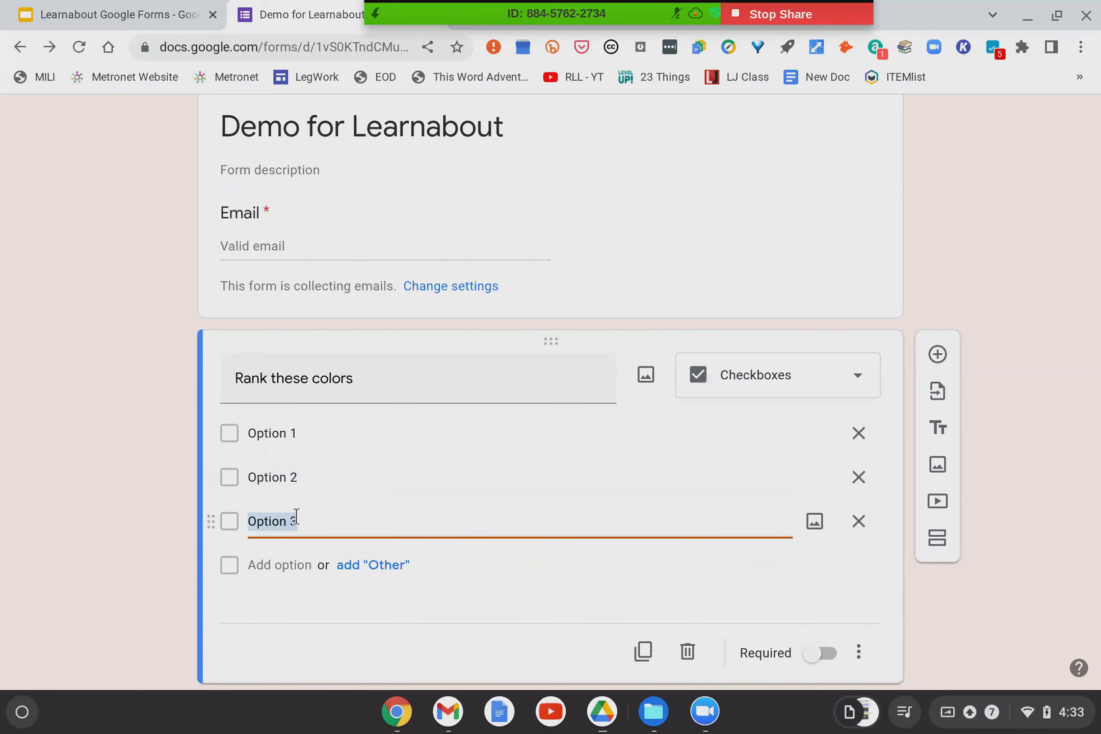
left_click(292, 561)
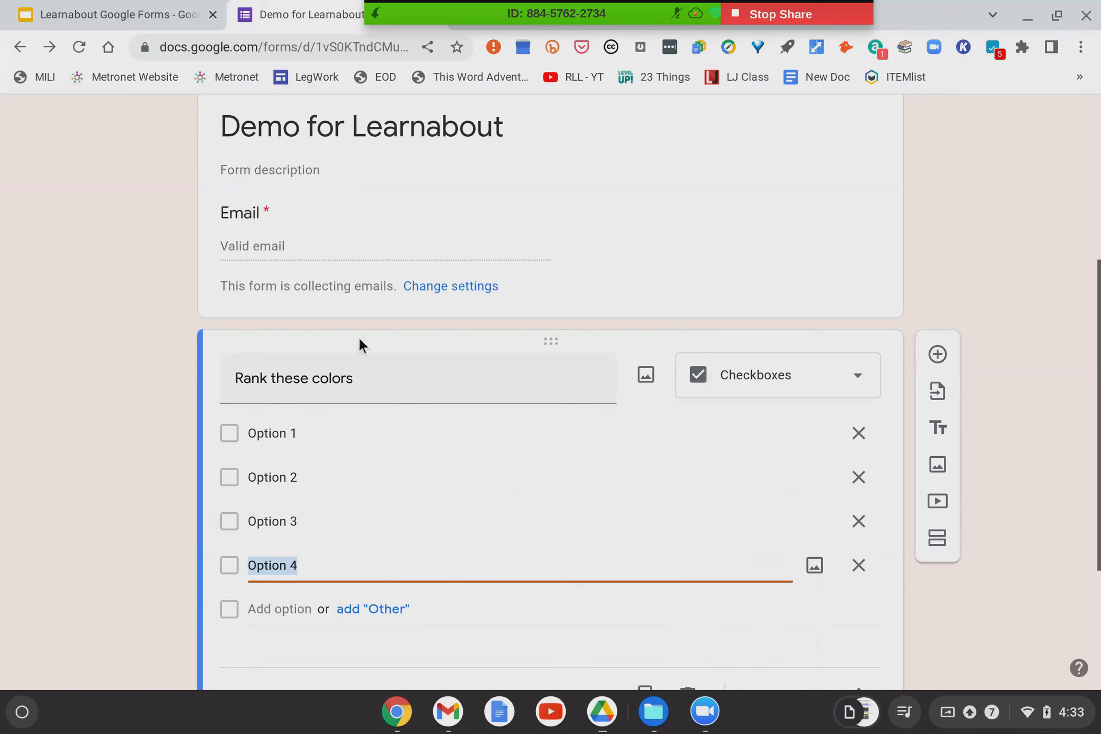
Retitle it 'Select all the colors you love', delete Option 1 and add an Other choice.
left_click(364, 377)
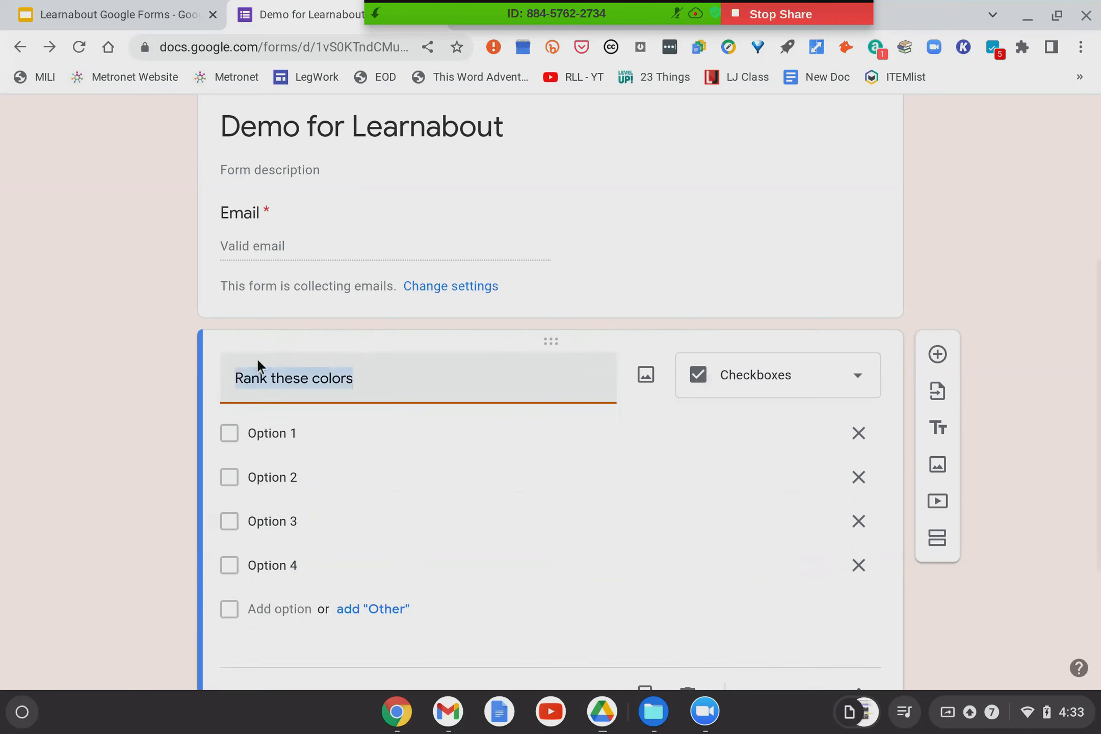
type("Selec")
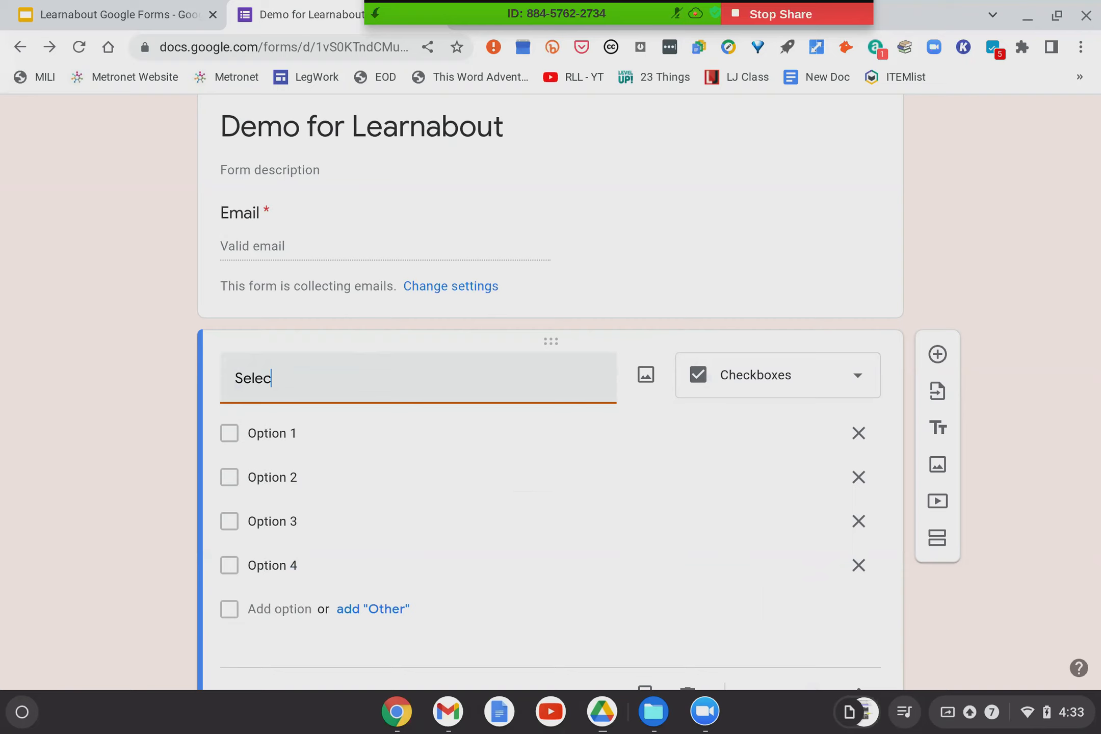
type("t all the colors you love")
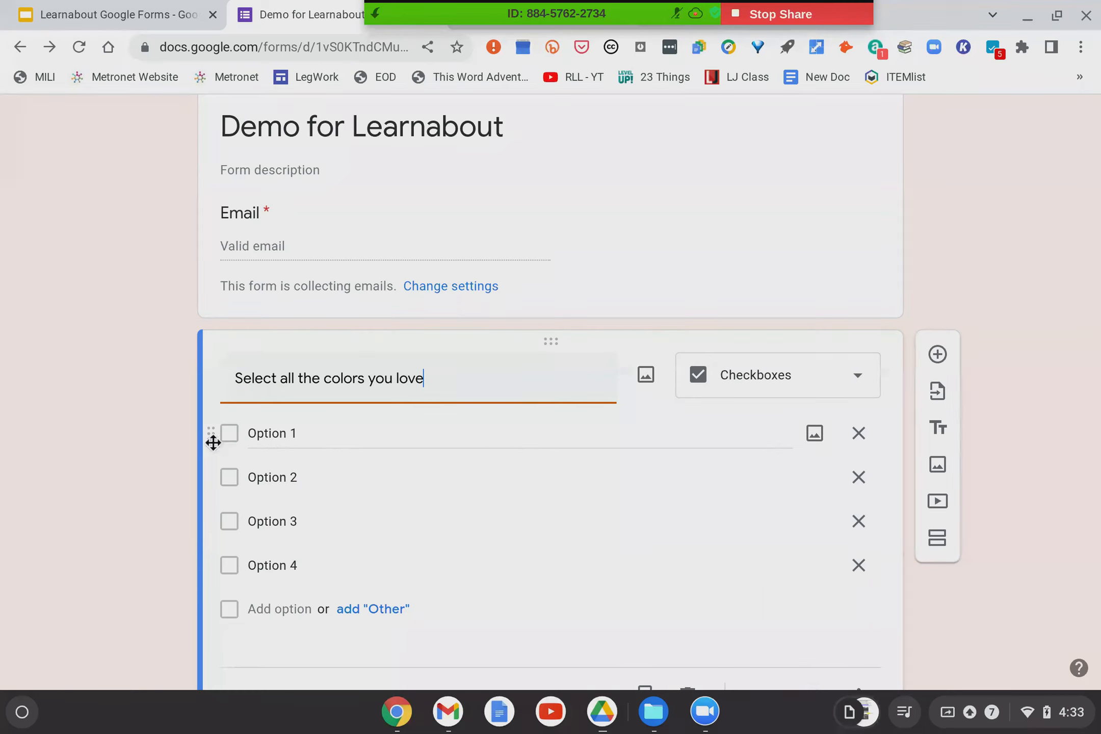
left_click_drag(213, 443, 214, 501)
left_click_drag(214, 448, 214, 430)
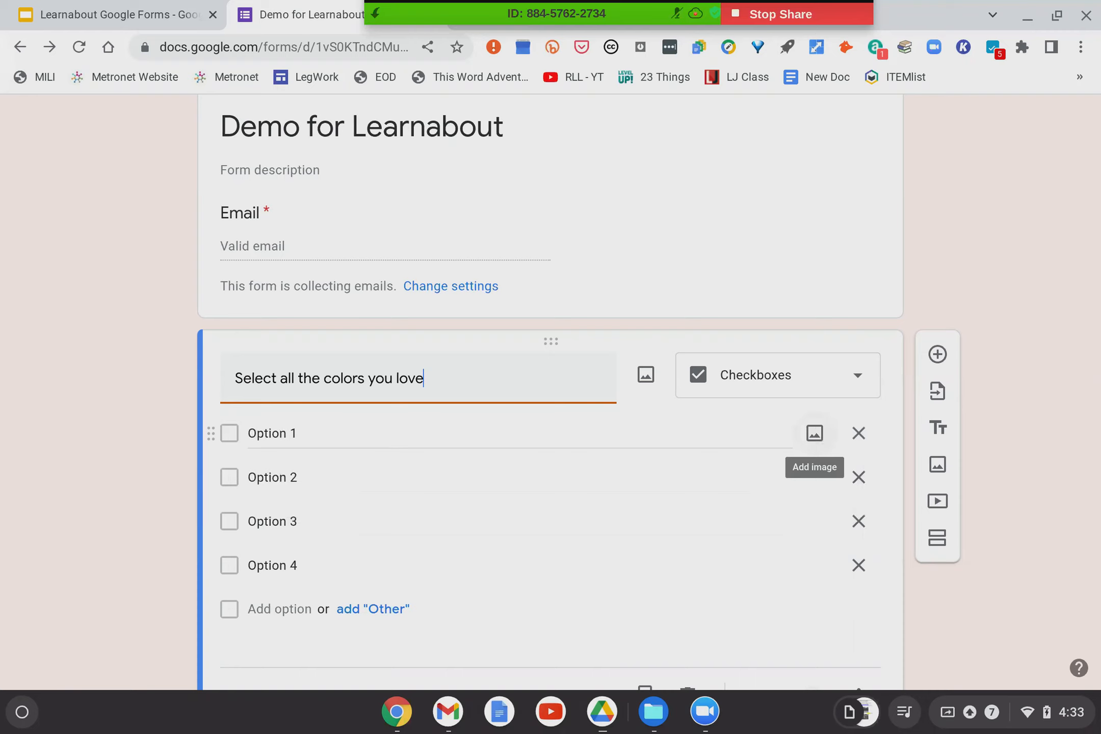
left_click(858, 433)
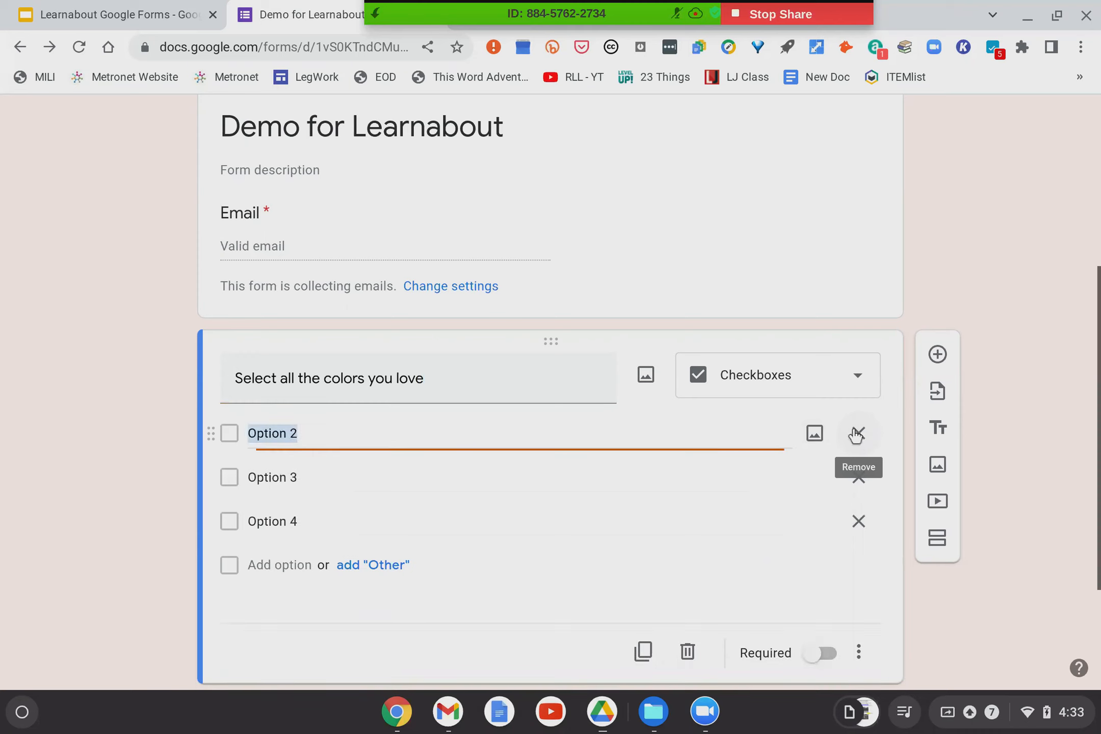
left_click(383, 566)
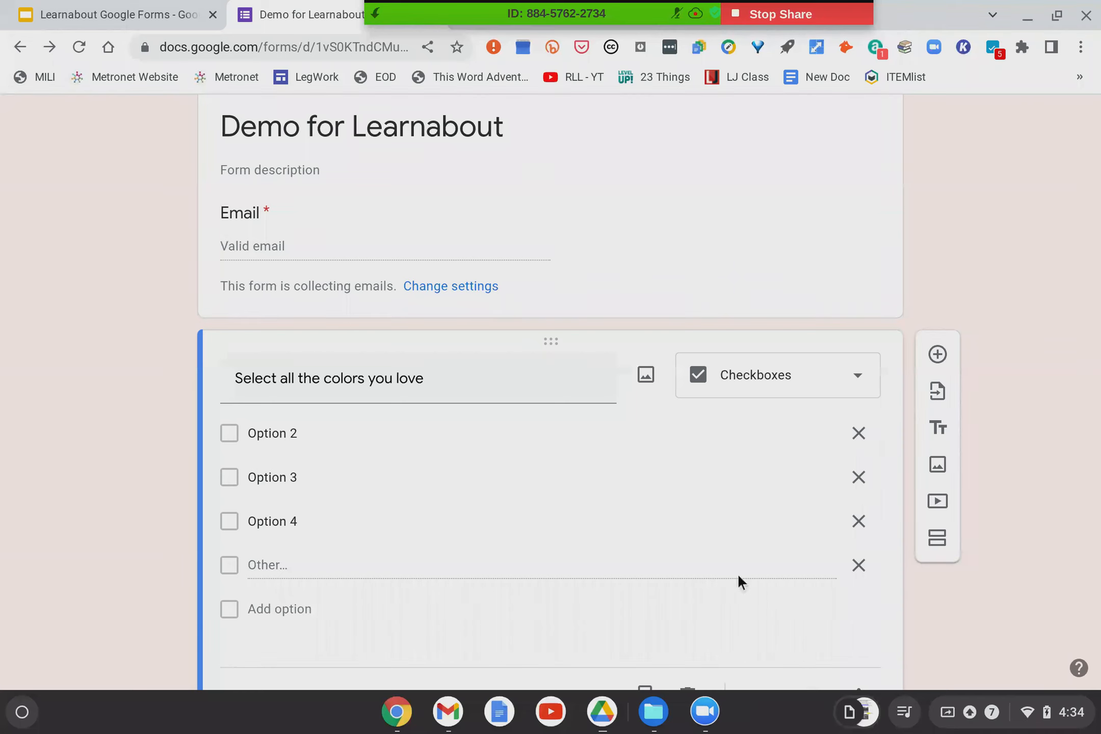
scroll(573, 444, "down", 4)
scroll(570, 375, "up", 4)
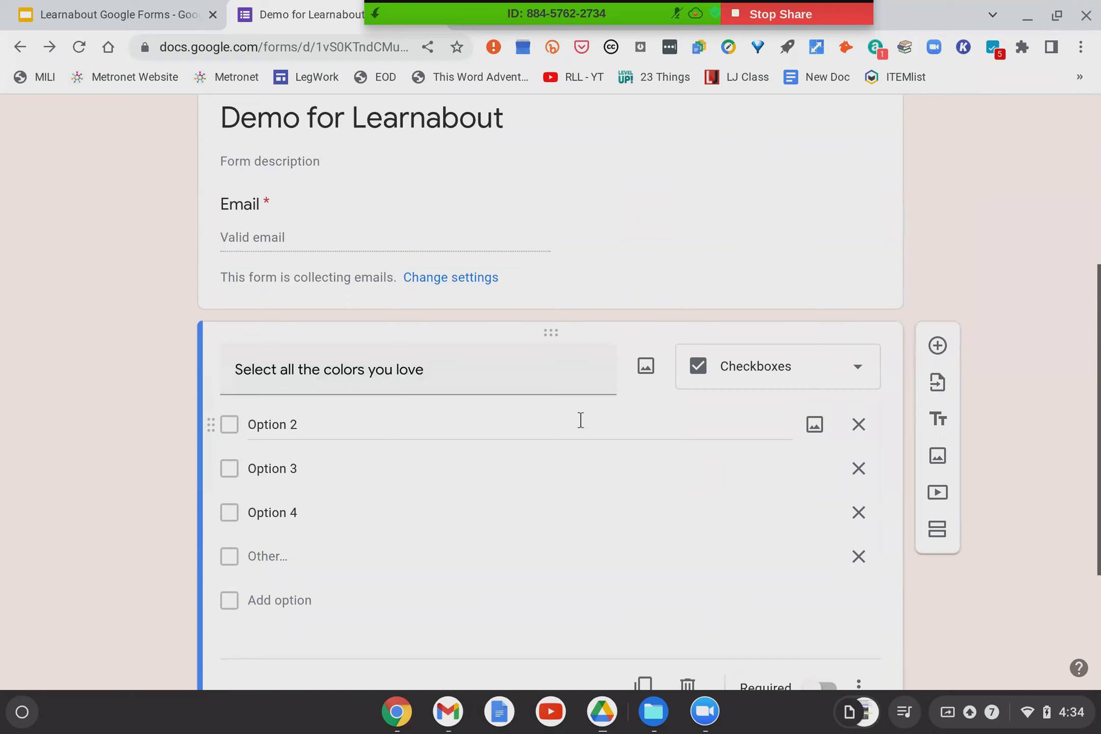
scroll(580, 420, "down", 3)
Switch the color question to a Dropdown listing Option 2, Option 3 and Option 4.
left_click(790, 208)
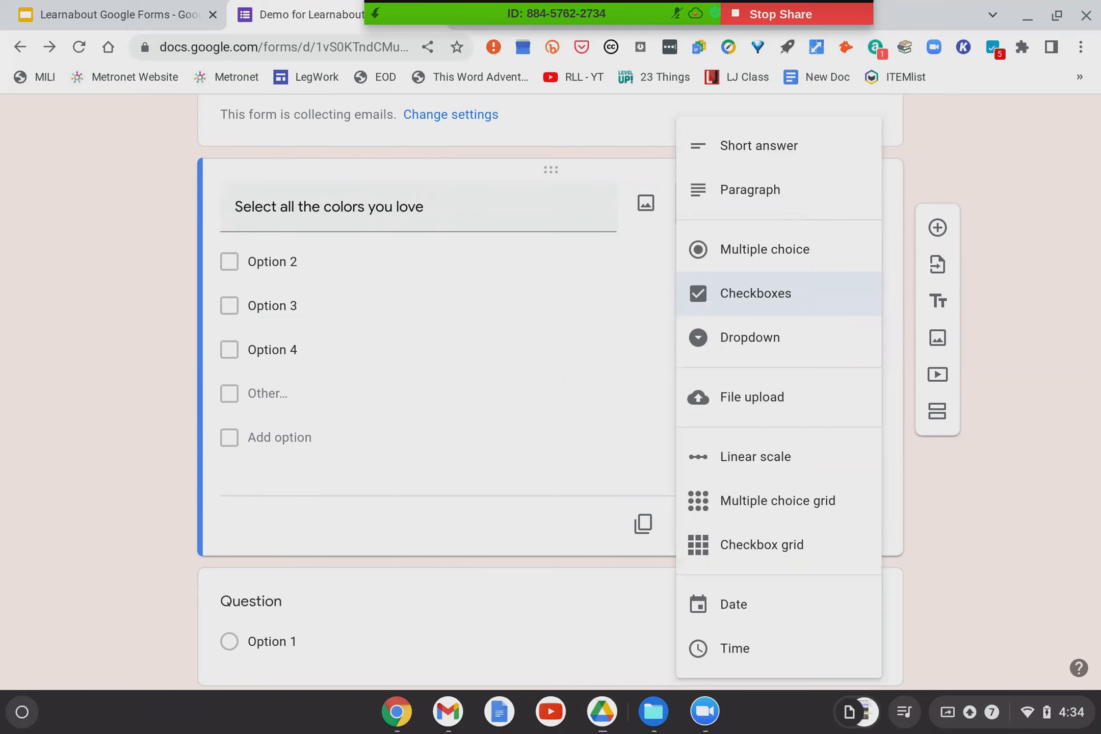
left_click(740, 348)
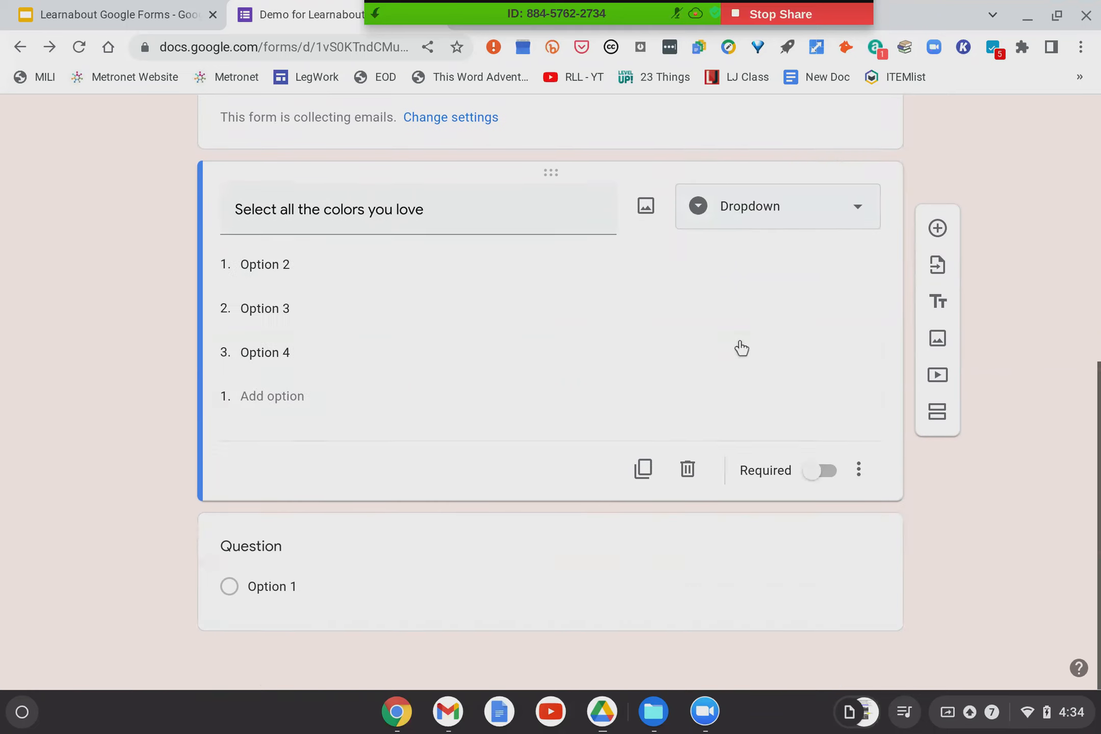
left_click(269, 263)
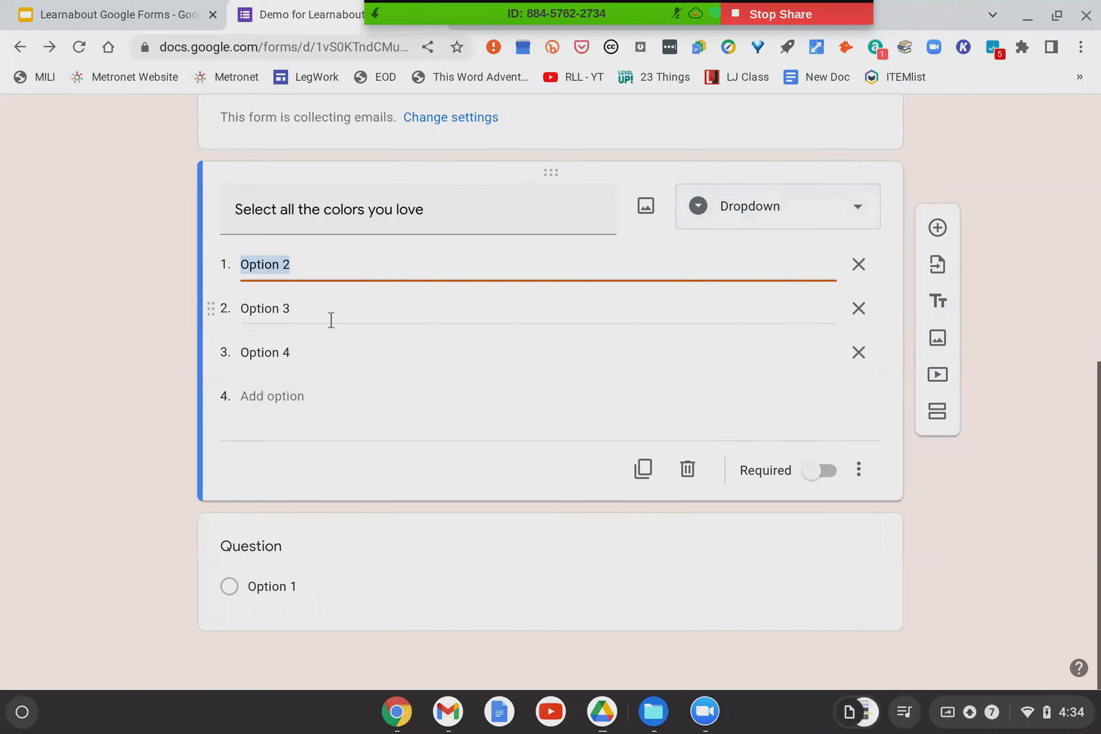
Try the File upload type, then cancel the Drive warning to keep the dropdown.
left_click(765, 216)
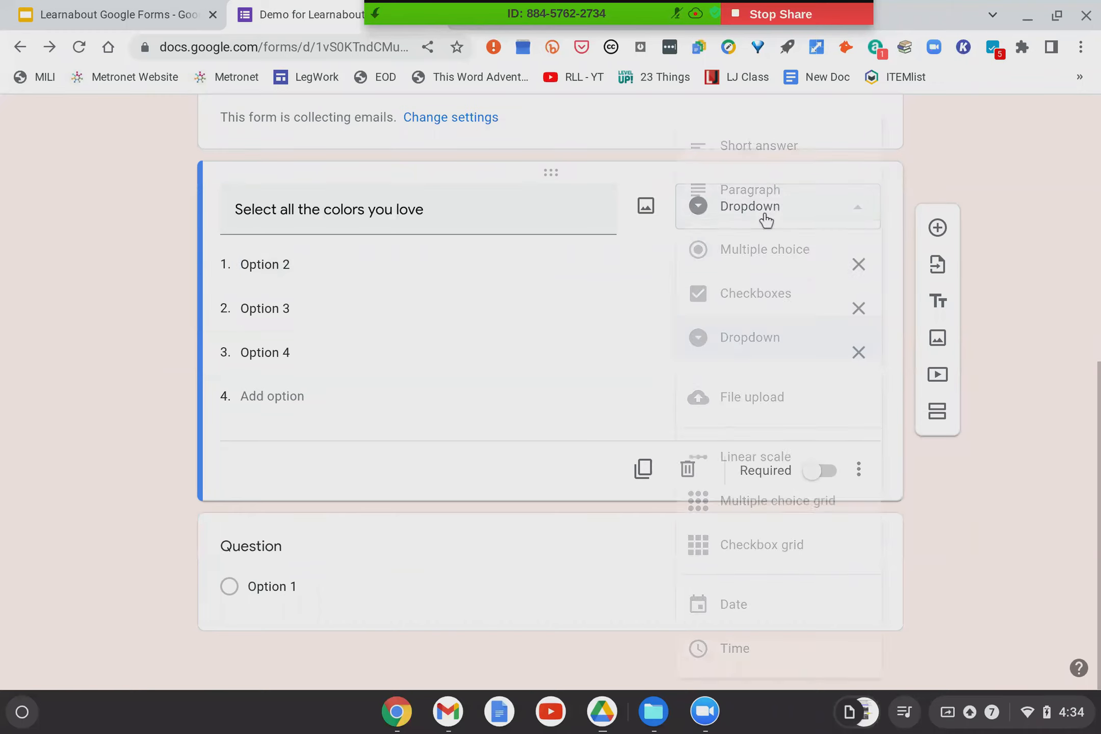
left_click(744, 398)
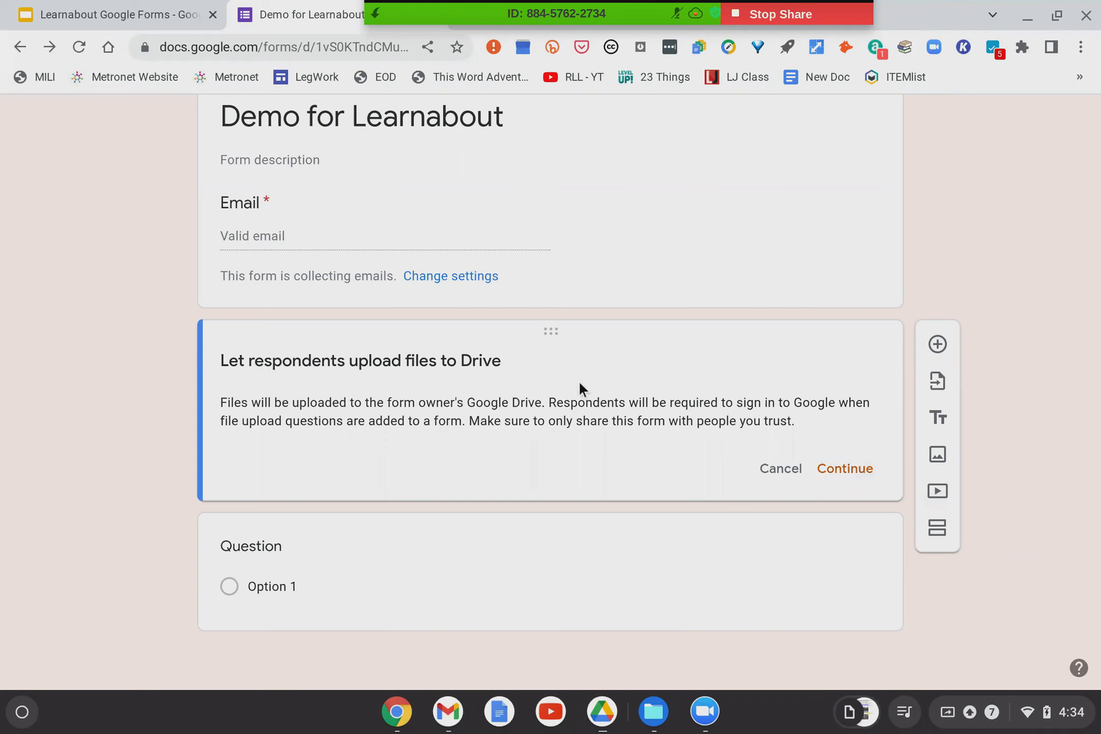
left_click(774, 473)
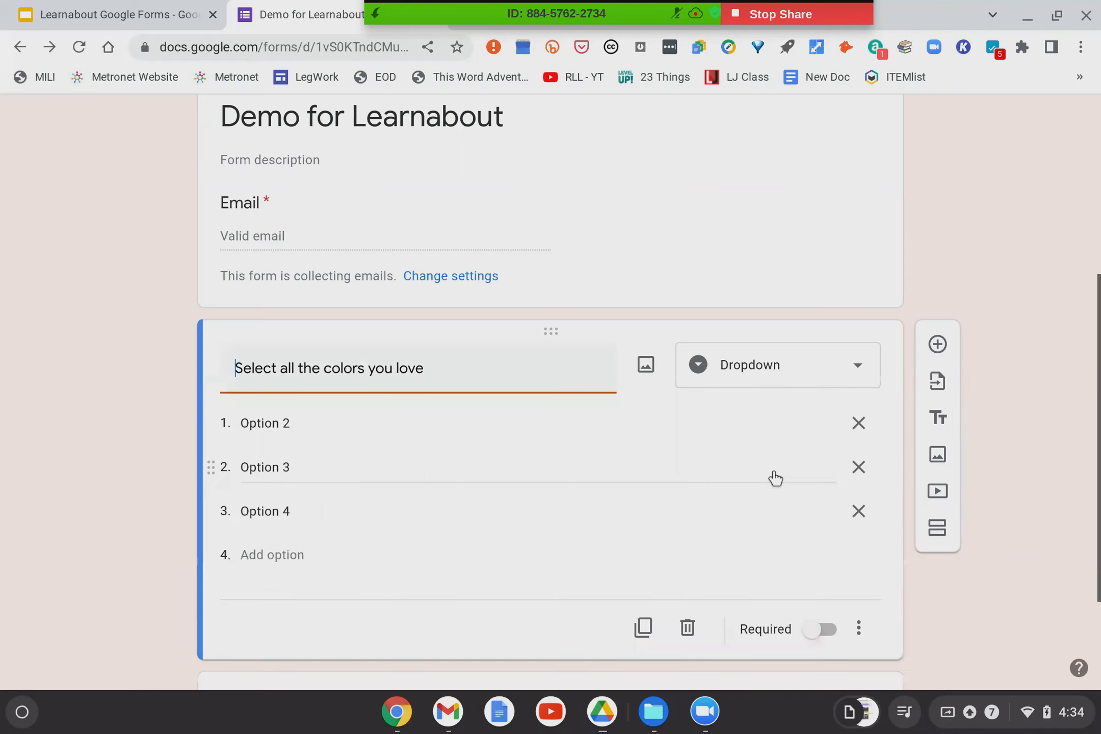
Convert the question to a Multiple choice grid with Row 1 and columns Column 2, Column 3, Option 4.
left_click(764, 367)
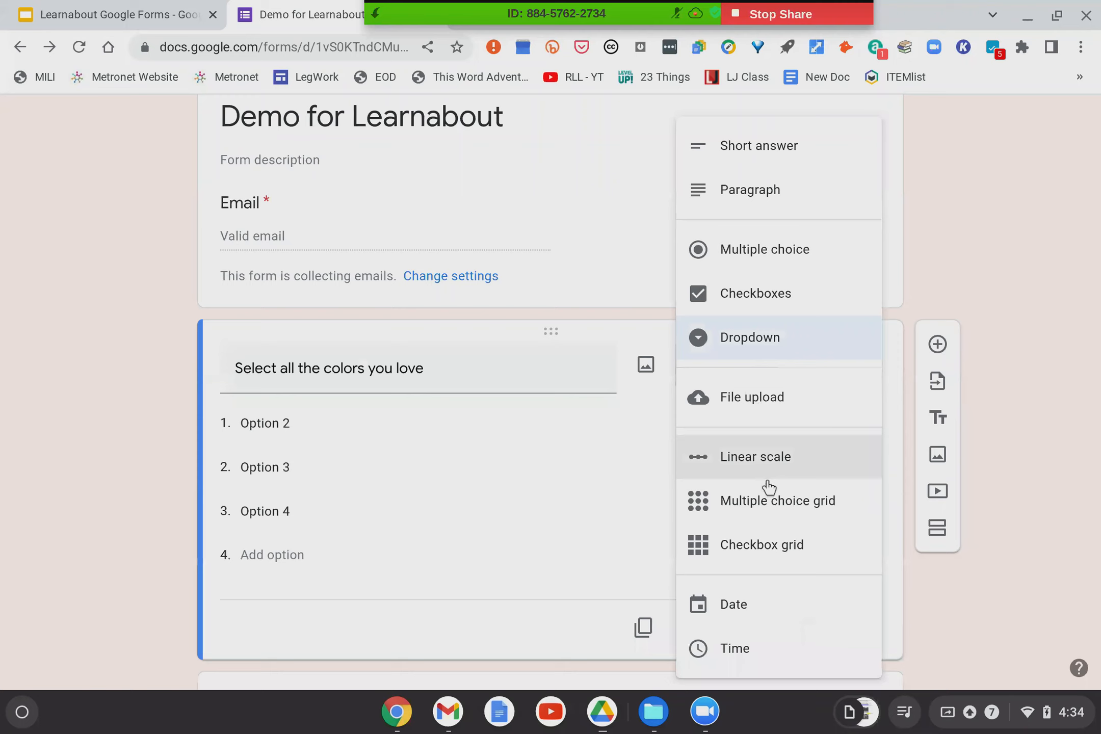
left_click(765, 500)
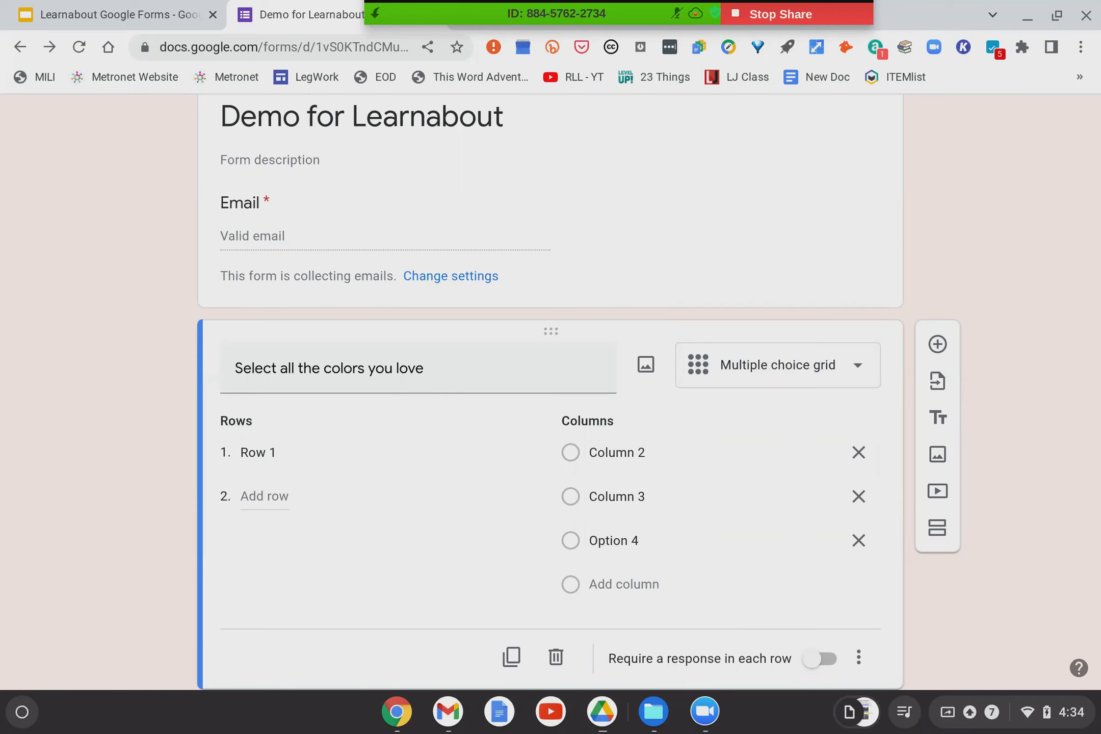
left_click(757, 365)
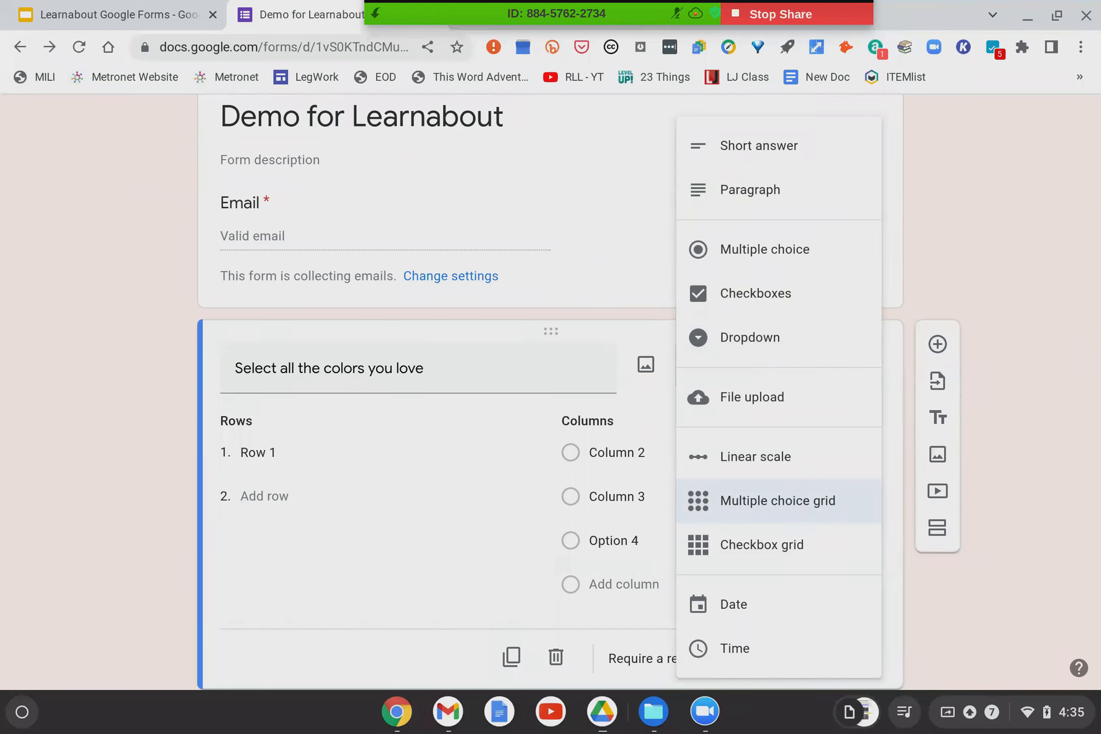
left_click(58, 441)
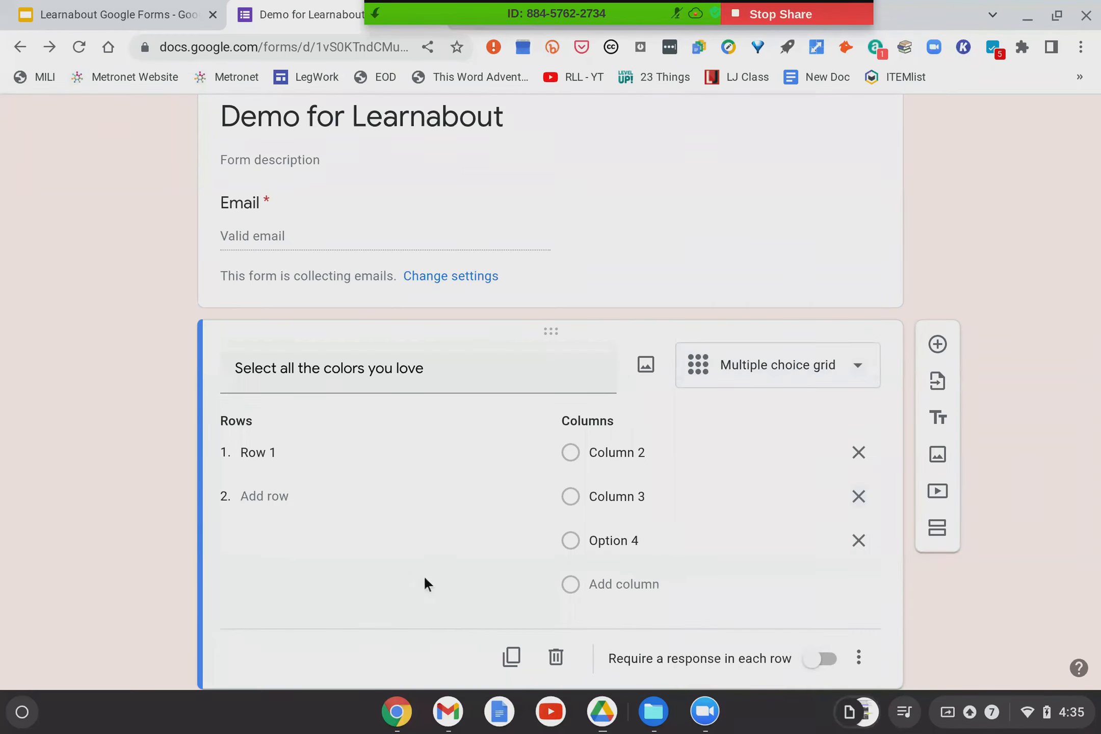
scroll(523, 556, "down", 2)
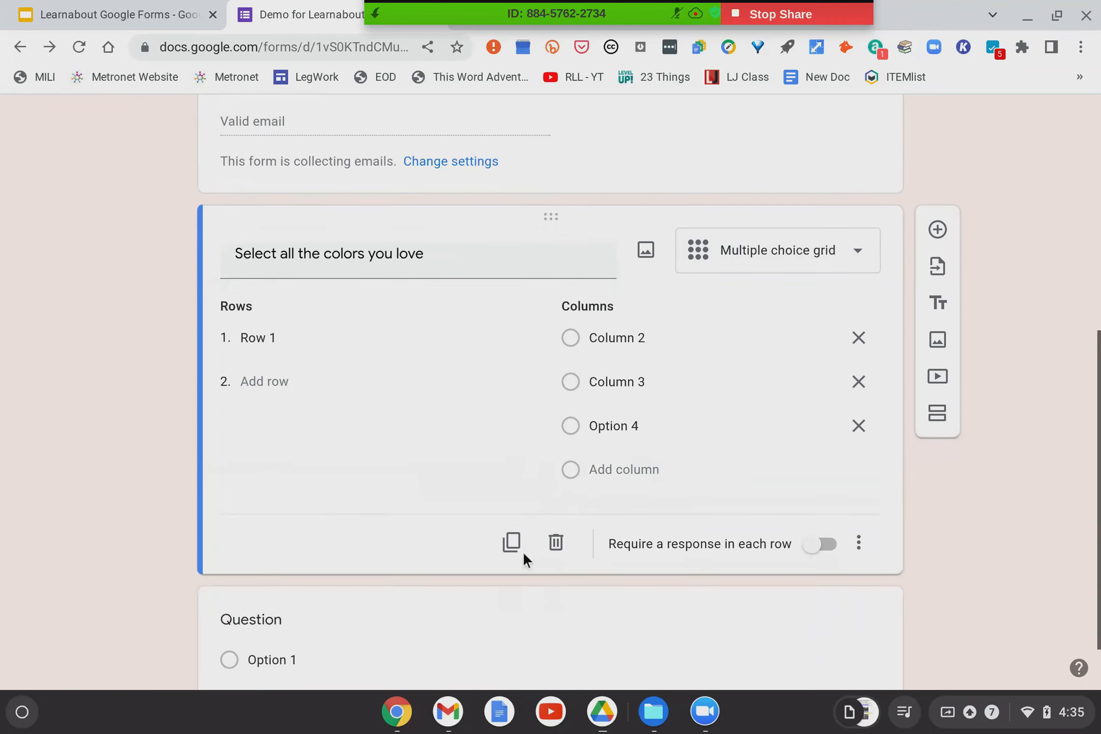
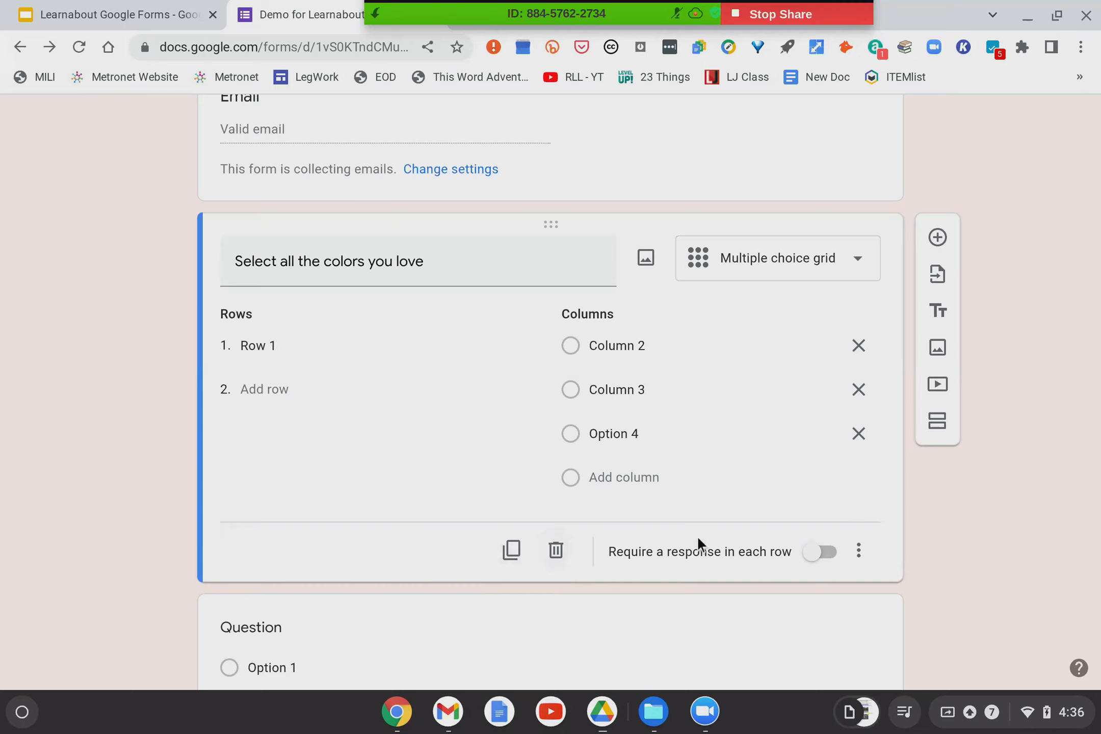
Change the colors grid question to plain Multiple choice with Options 2, 3 and 4.
left_click(820, 560)
left_click(821, 553)
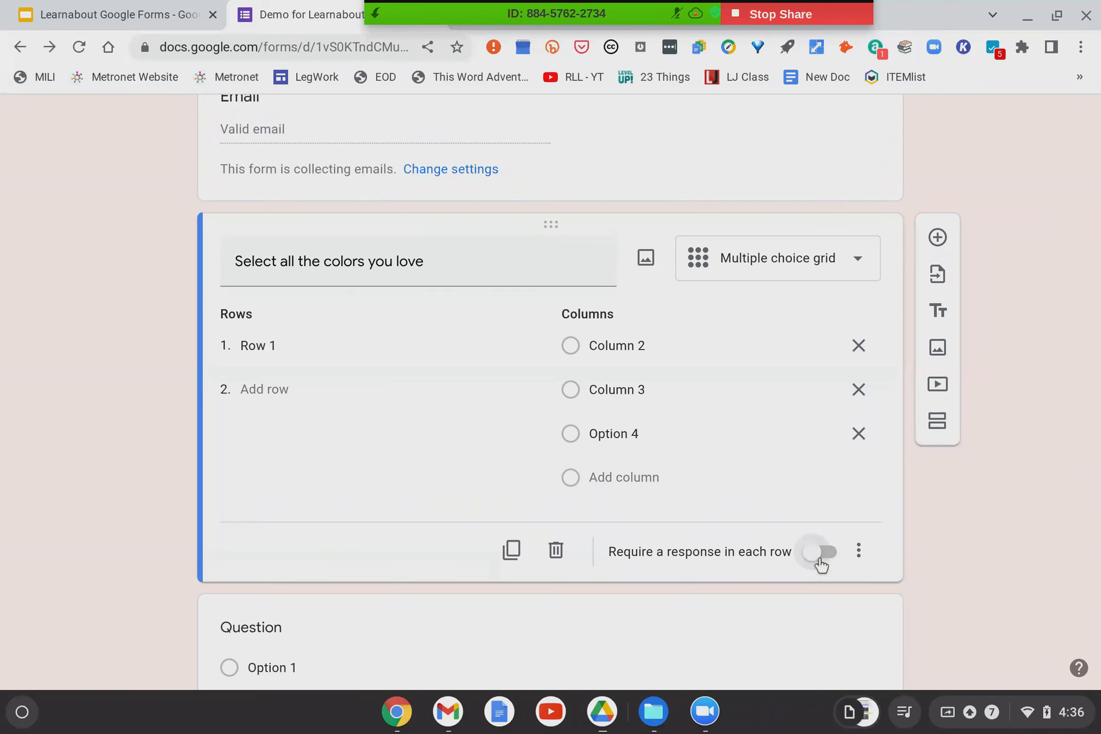
left_click(802, 268)
left_click(769, 250)
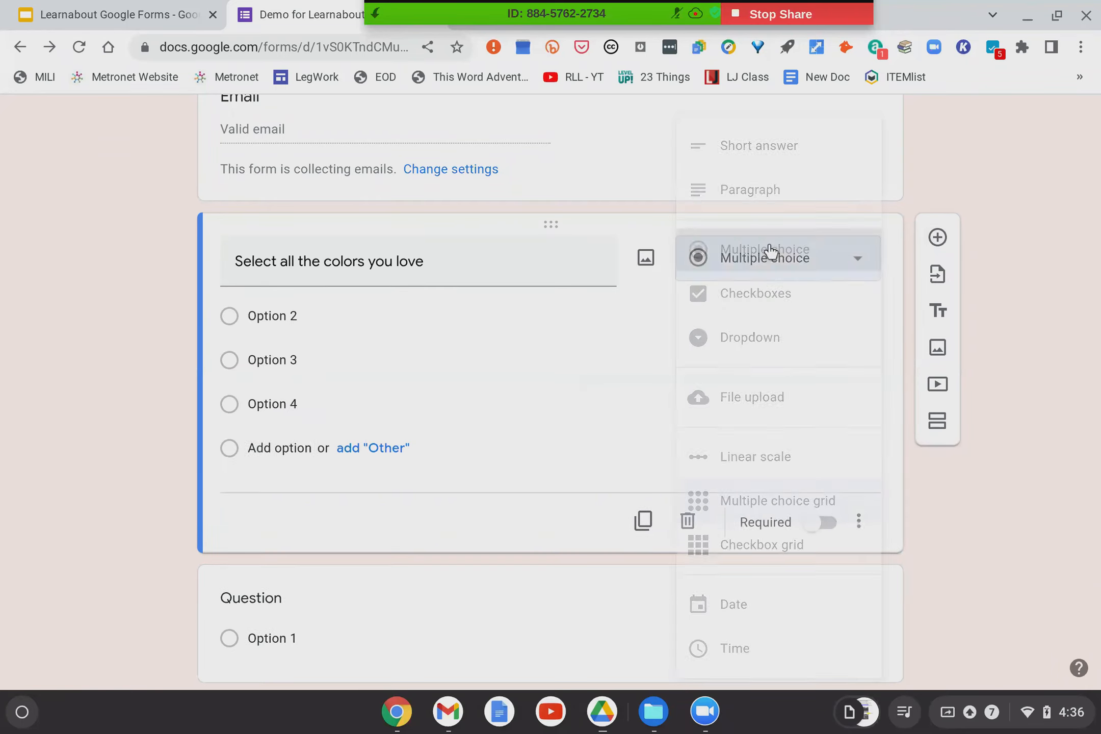
Mark the colors question Required and check its extra options, leaving them unchanged.
left_click(807, 530)
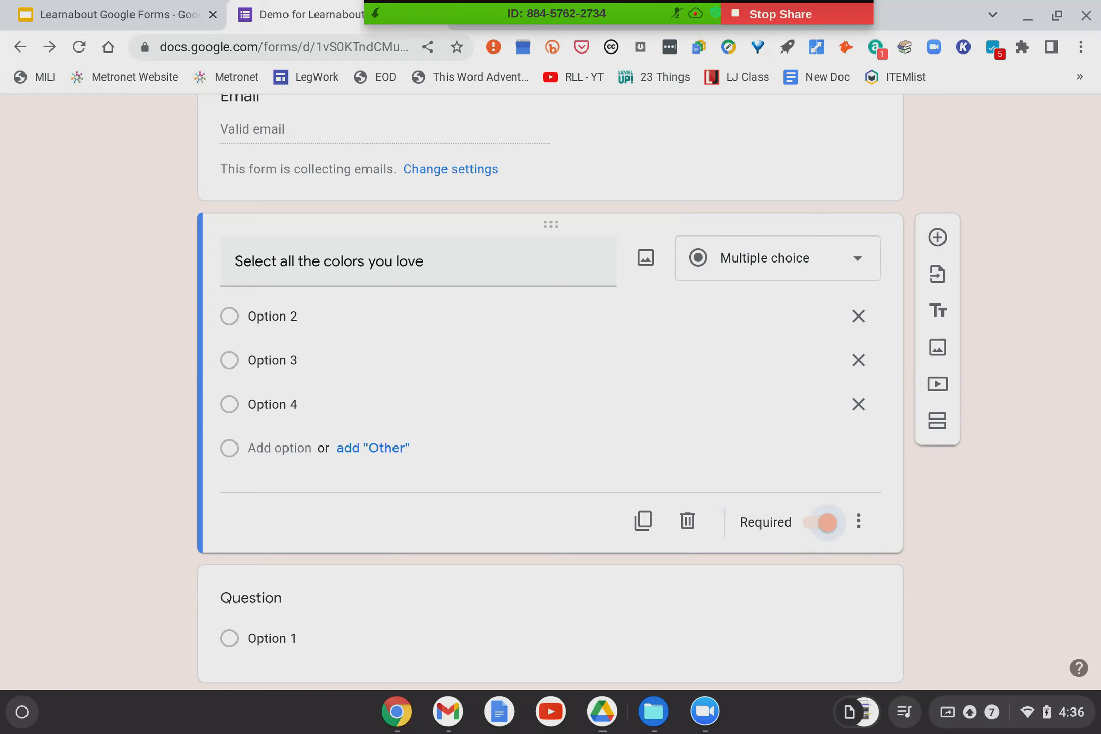
left_click(859, 521)
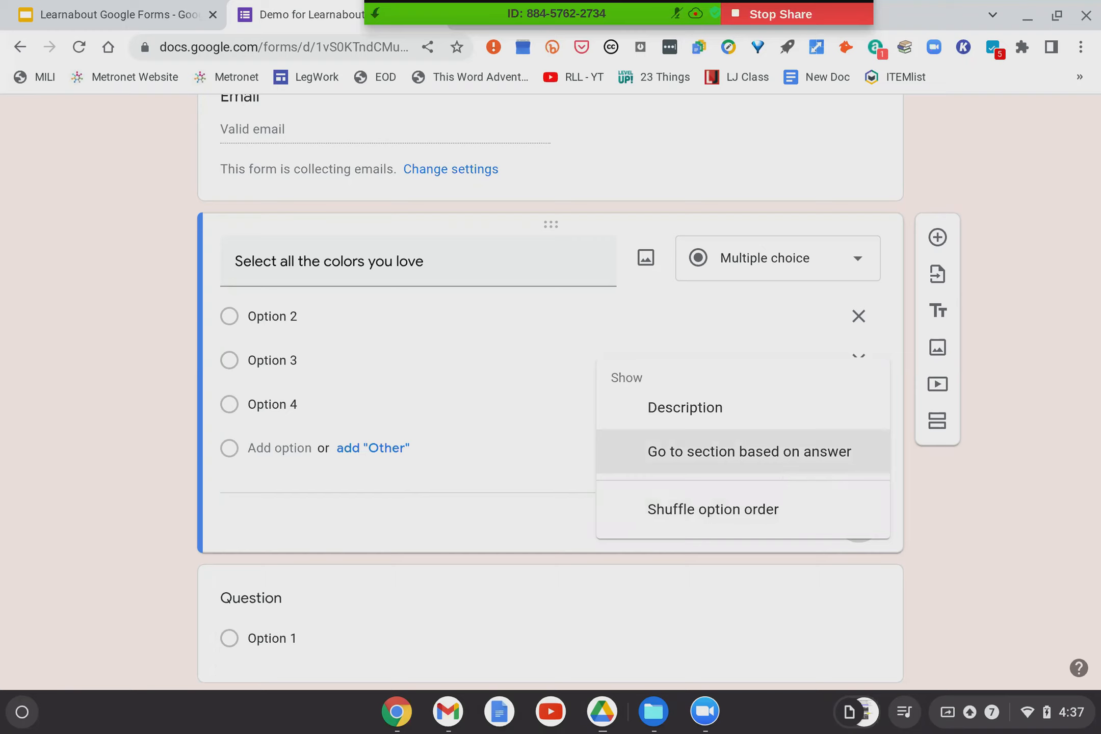
left_click(1000, 492)
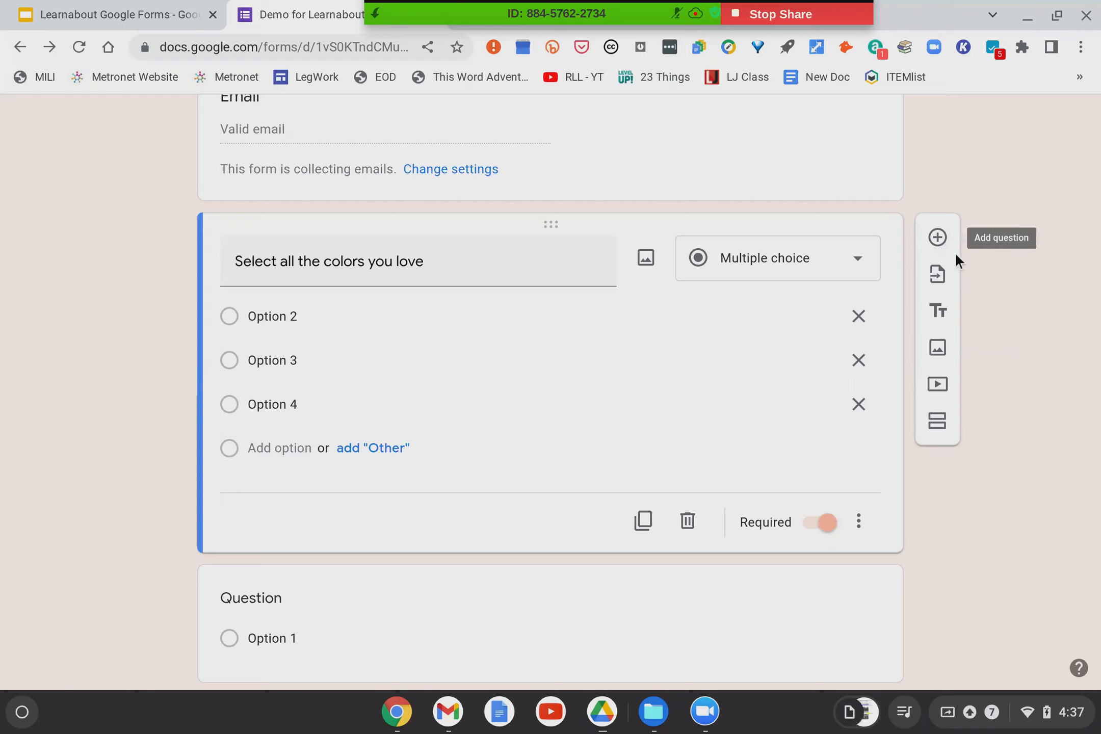
Insert a blank multiple-choice question with Option 1 directly below the colors question.
scroll(954, 252, "down", 1)
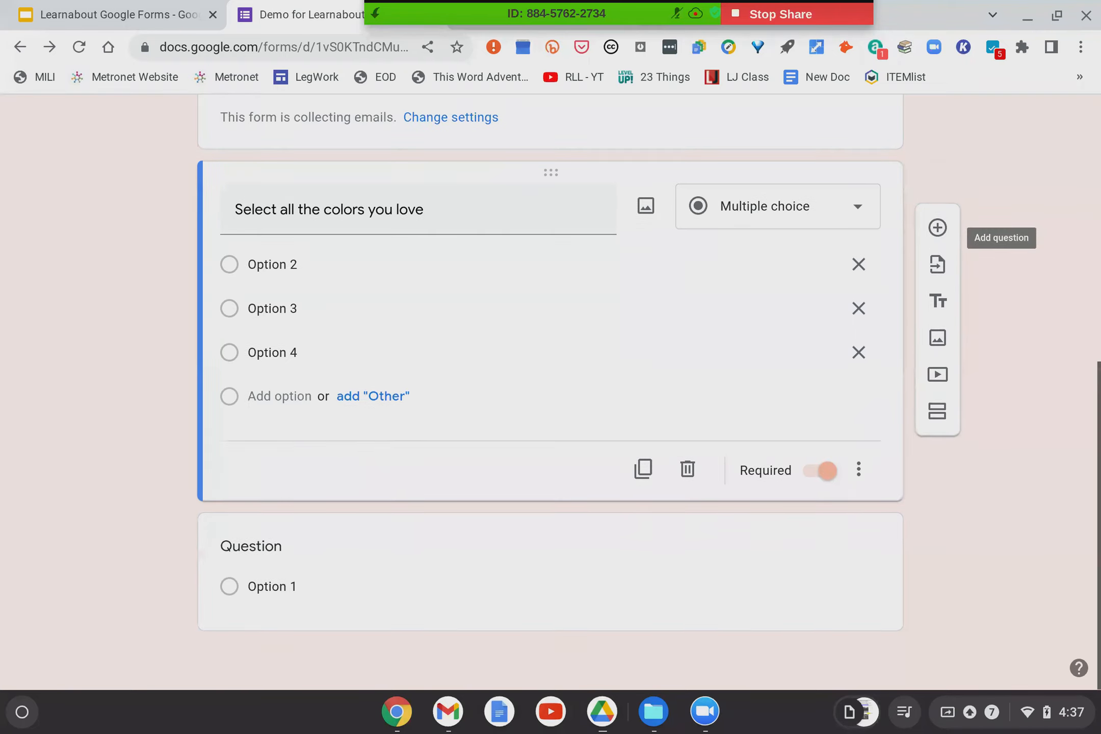
scroll(885, 367, "up", 4)
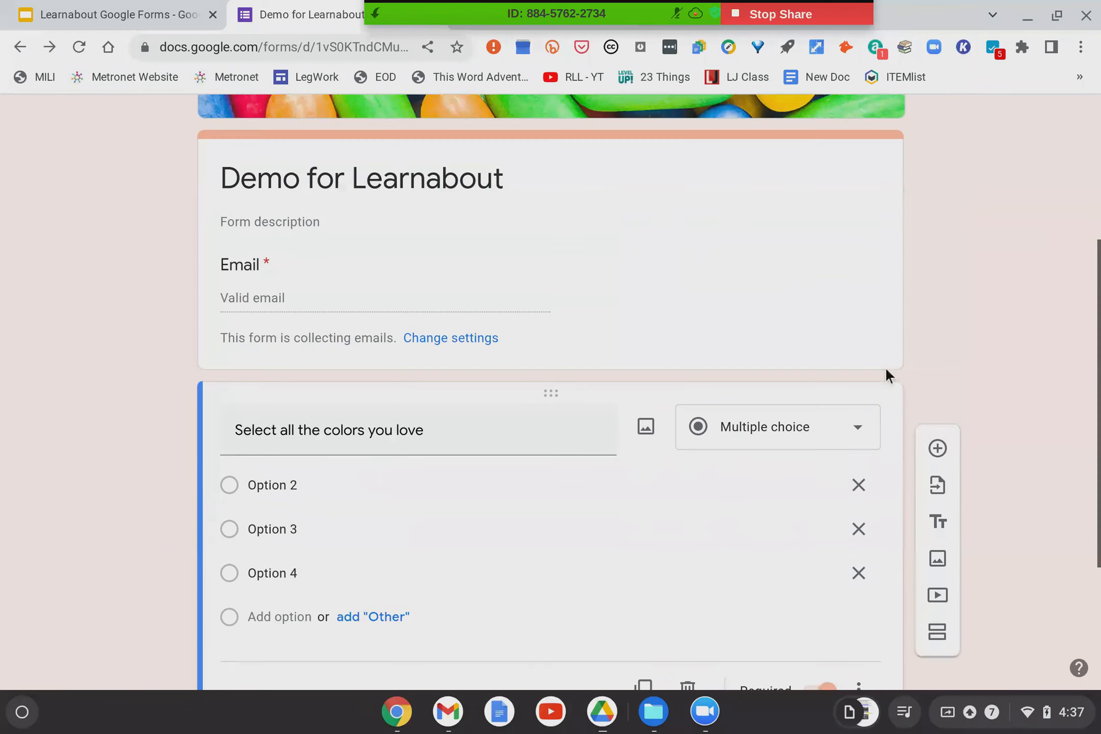
scroll(886, 372, "up", 4)
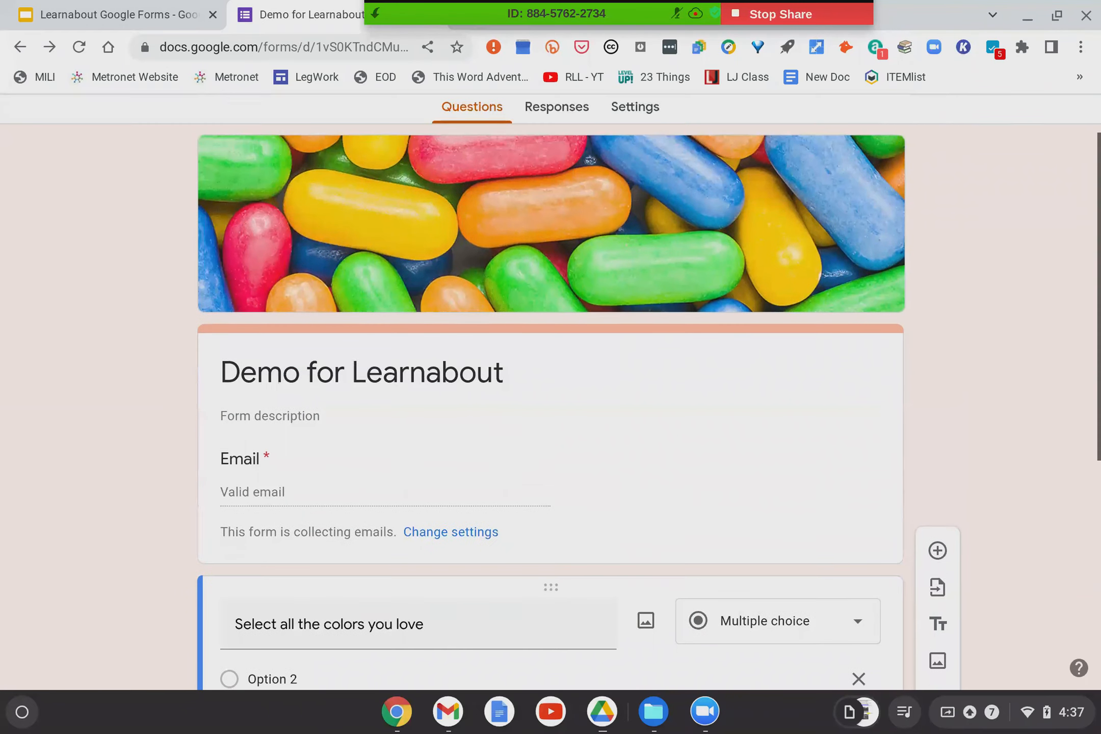
scroll(549, 392, "up", 1)
scroll(548, 392, "down", 9)
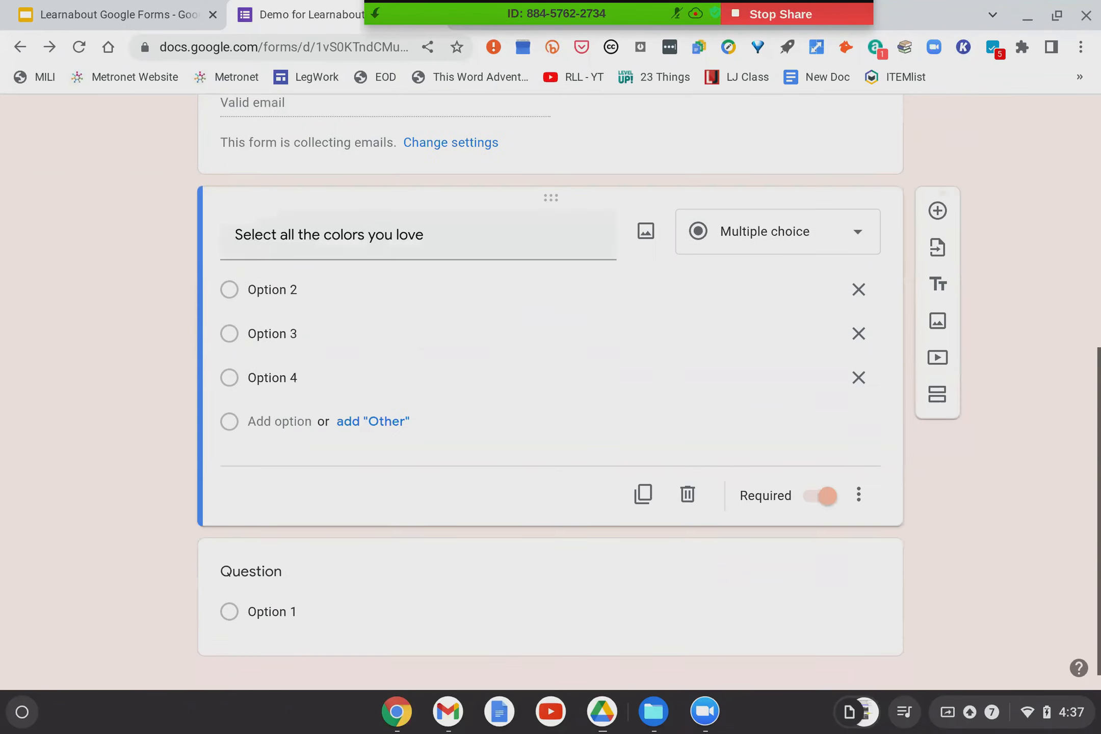
scroll(502, 662, "down", 1)
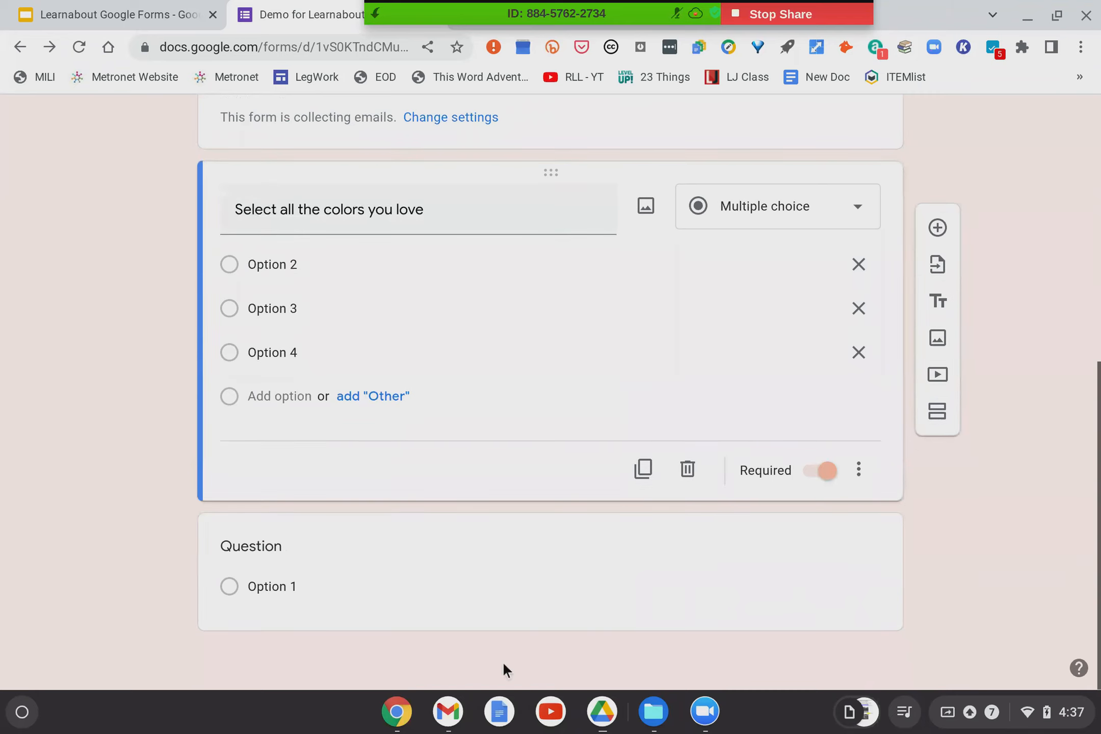
left_click(937, 227)
scroll(622, 382, "down", 2)
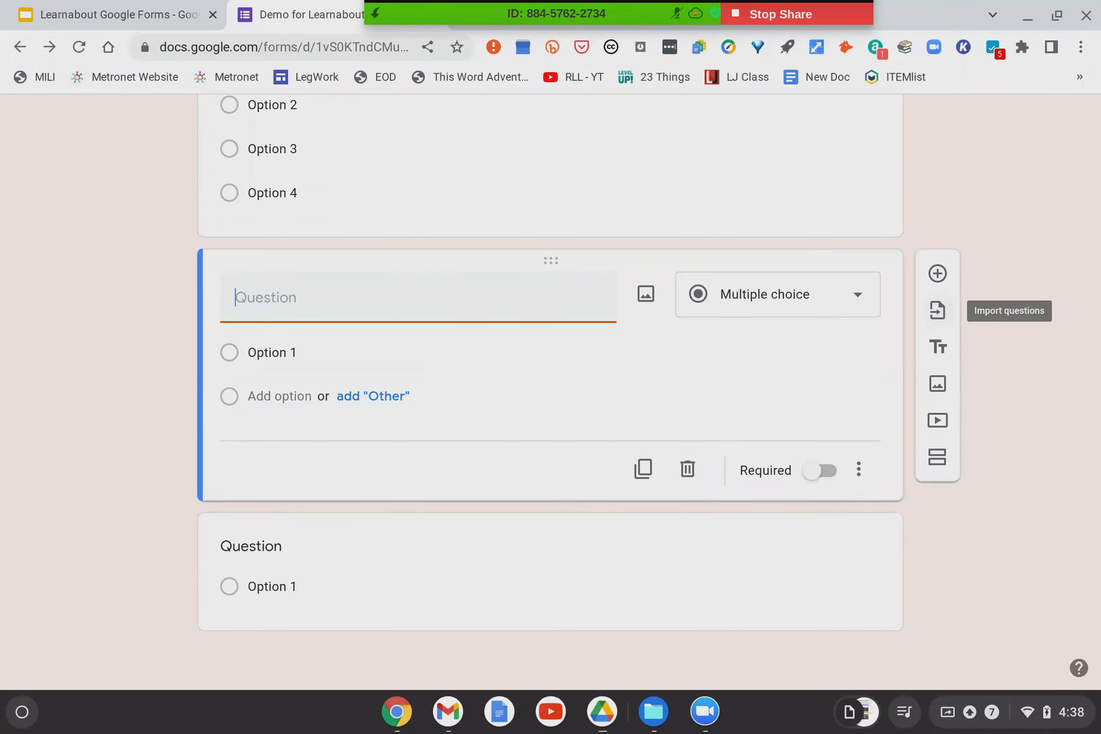
left_click(939, 319)
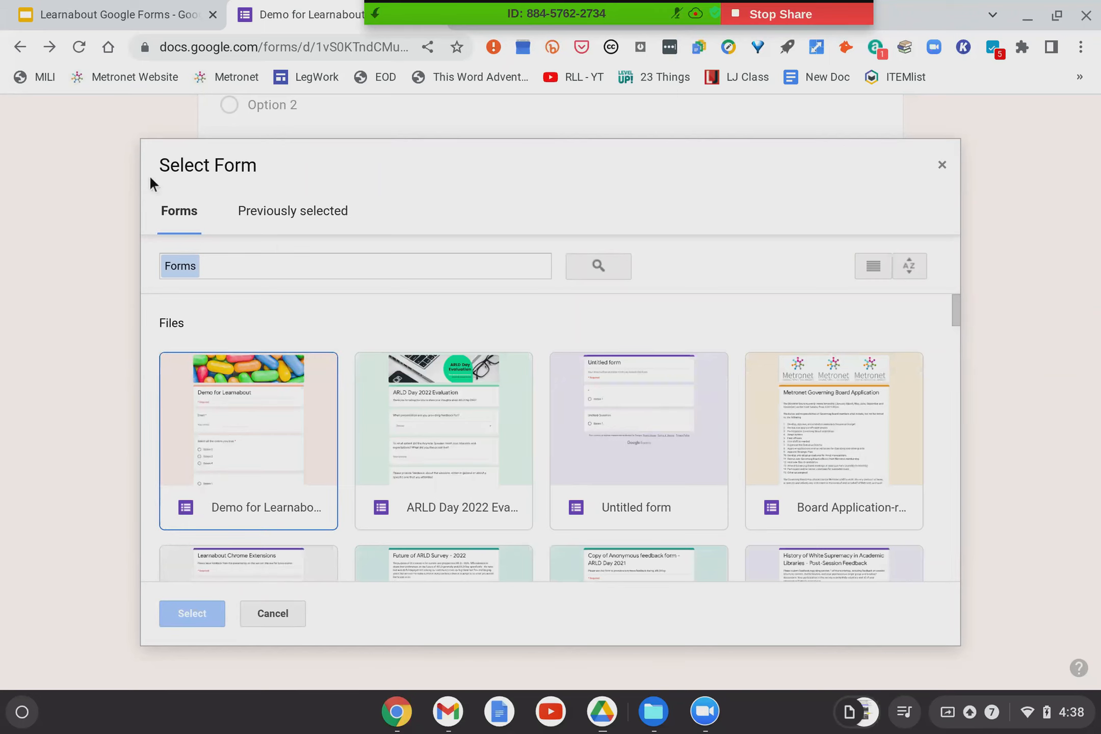
left_click(273, 216)
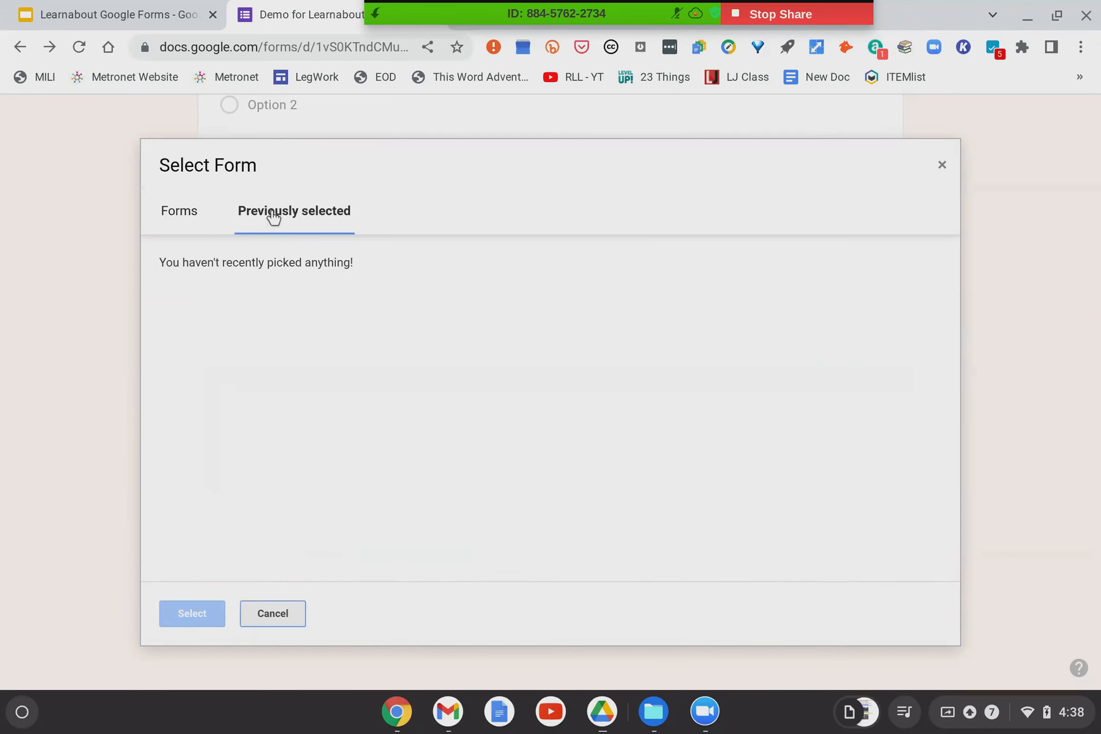
left_click(168, 223)
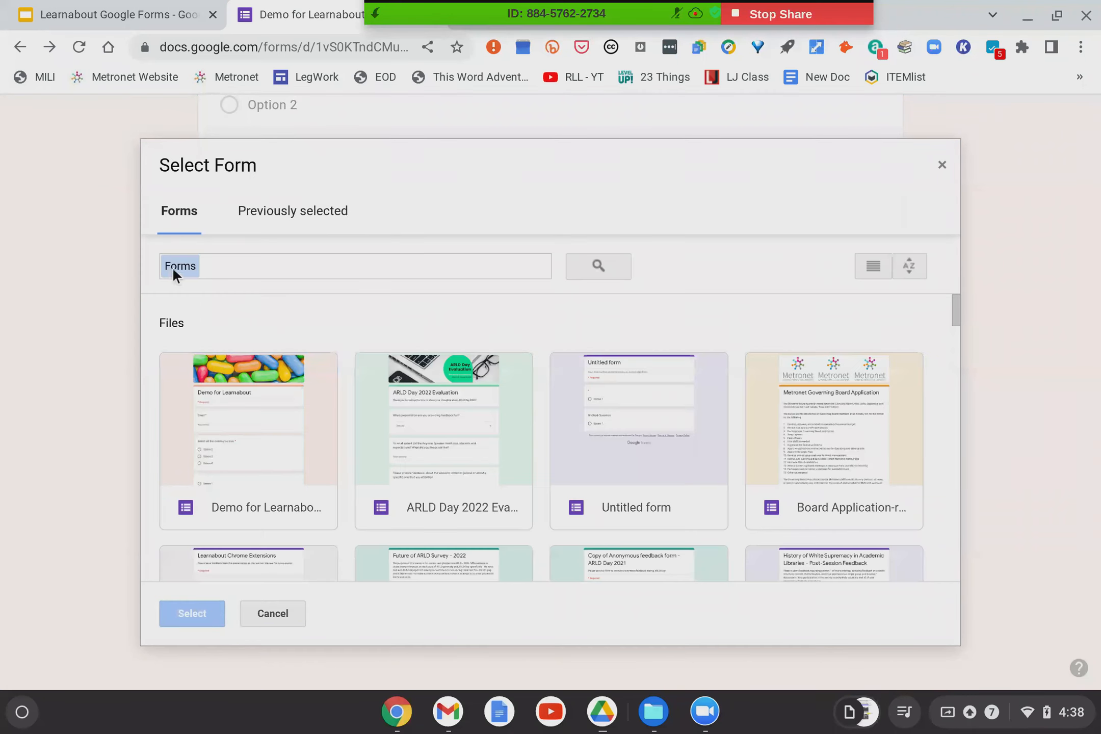
left_click(232, 267)
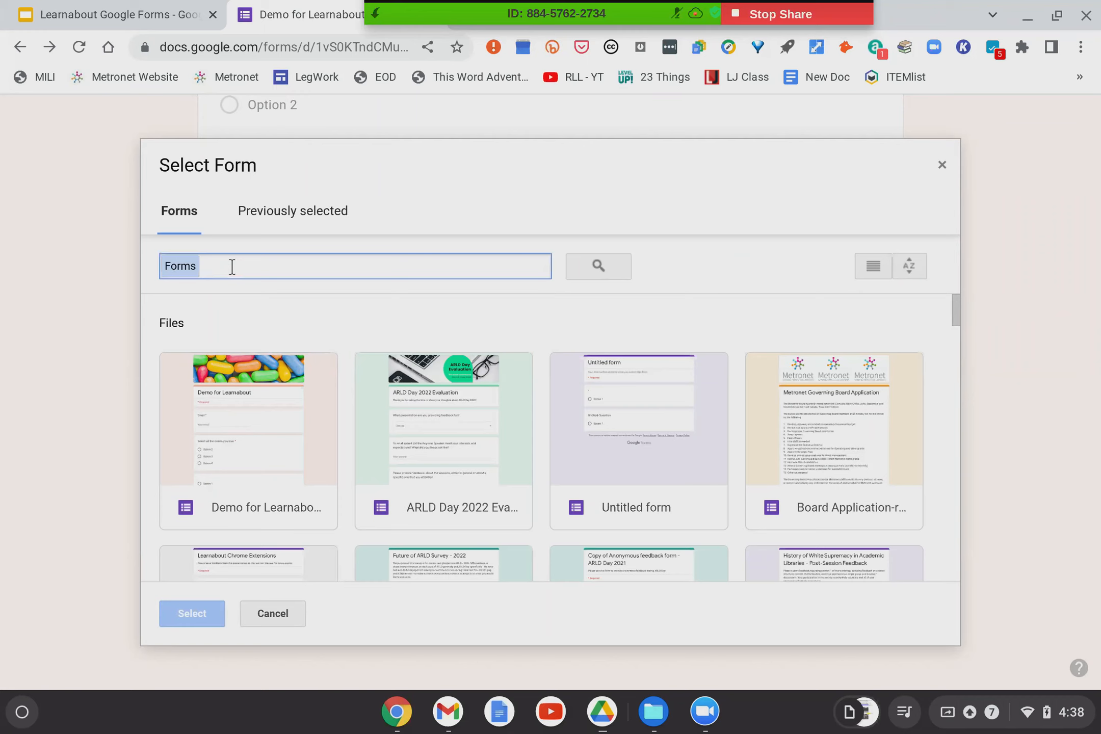
scroll(348, 532, "down", 10)
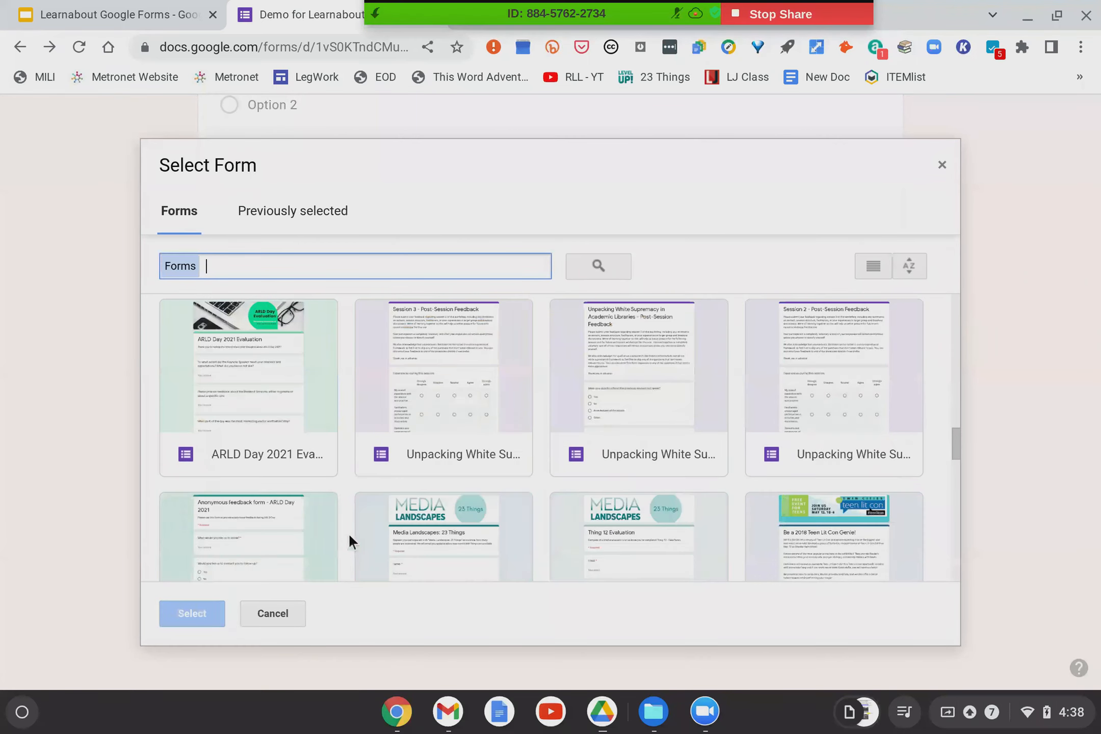
scroll(348, 533, "down", 5)
scroll(548, 404, "up", 15)
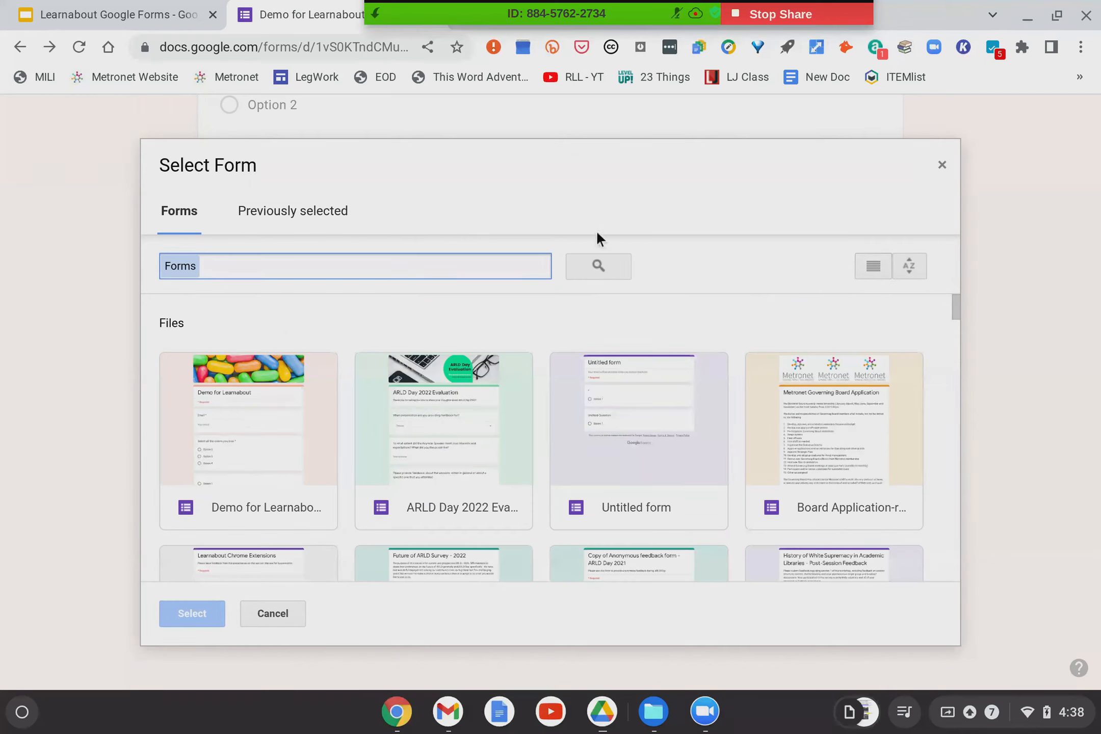
left_click(246, 395)
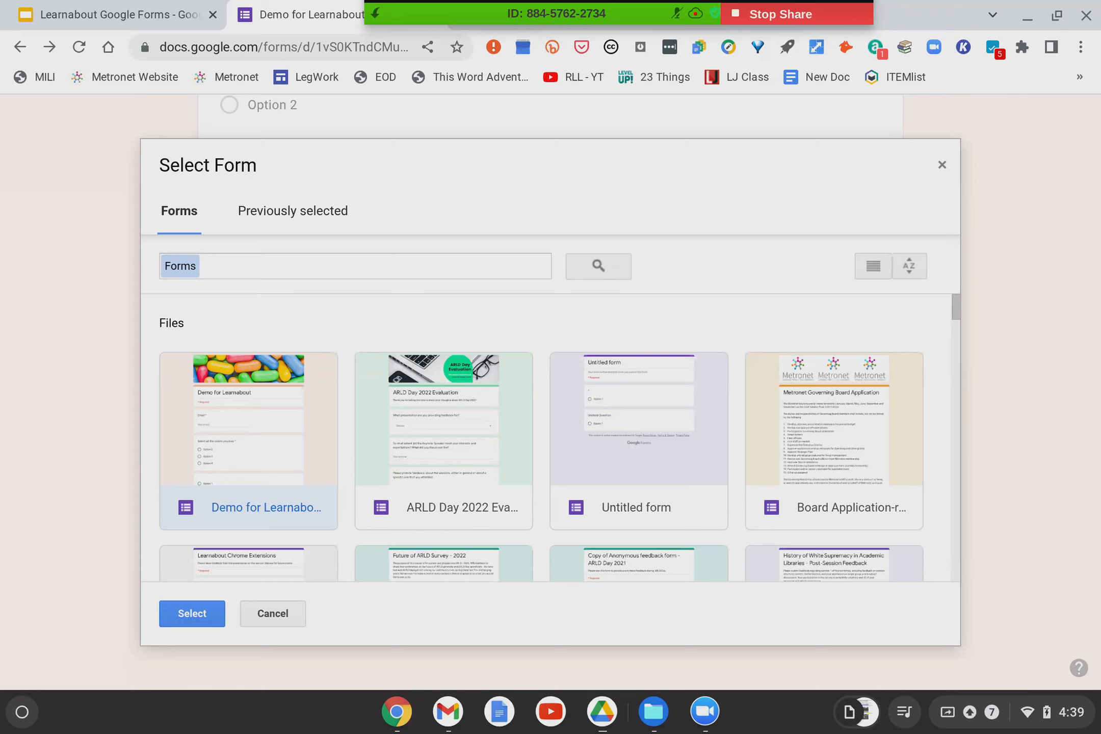
left_click(944, 165)
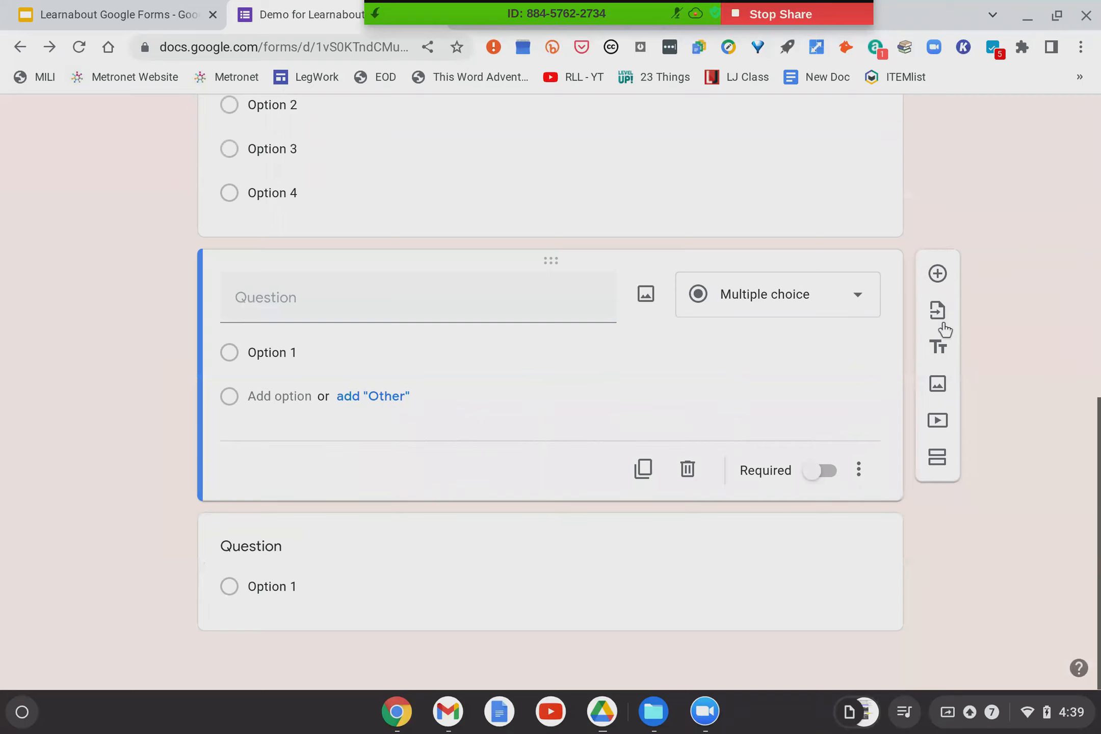
left_click(940, 356)
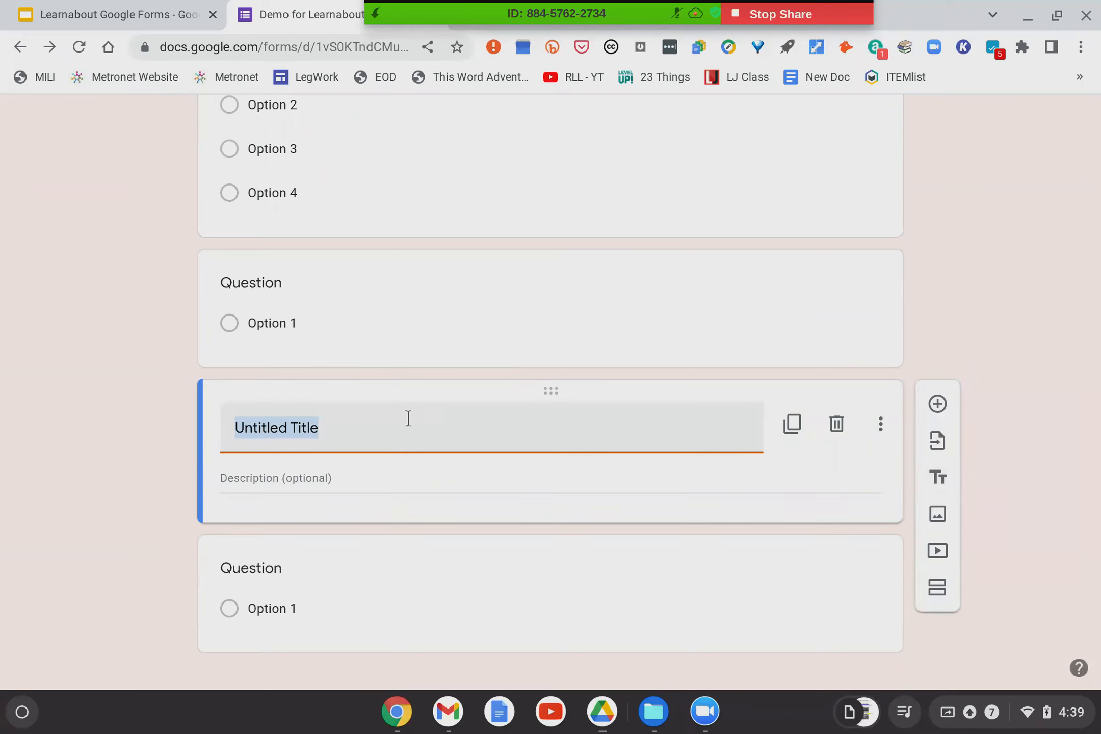
left_click(837, 425)
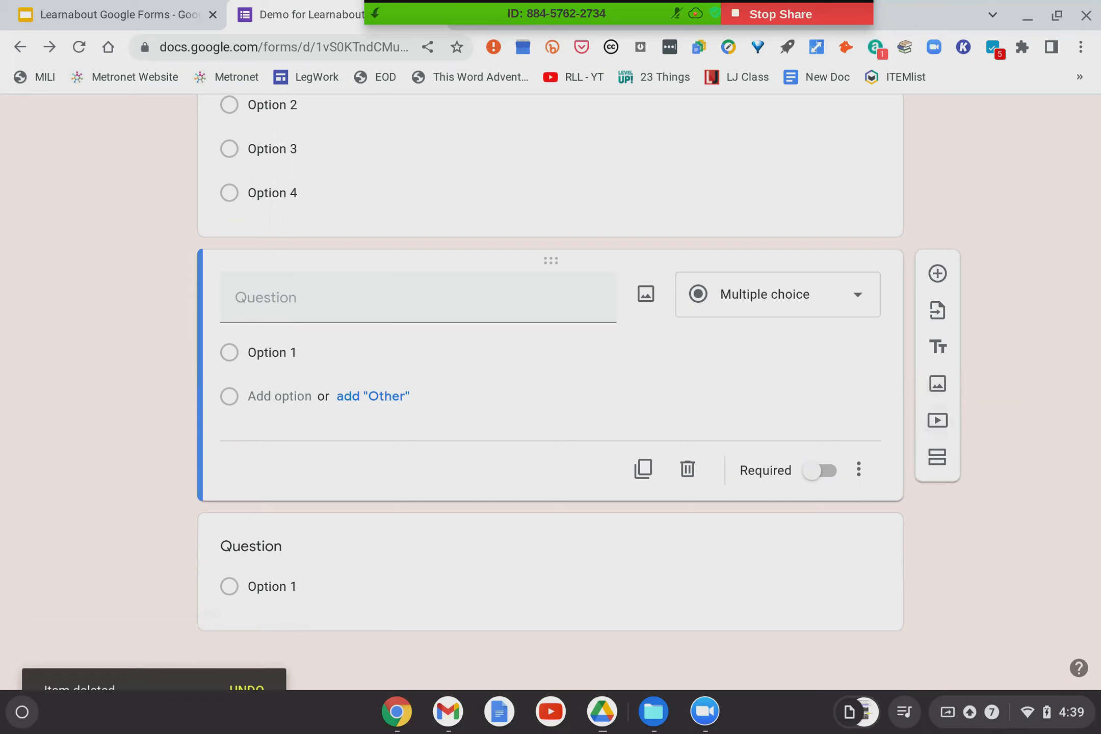
scroll(550, 357, "up", 10)
scroll(816, 453, "down", 5)
scroll(816, 453, "down", 1)
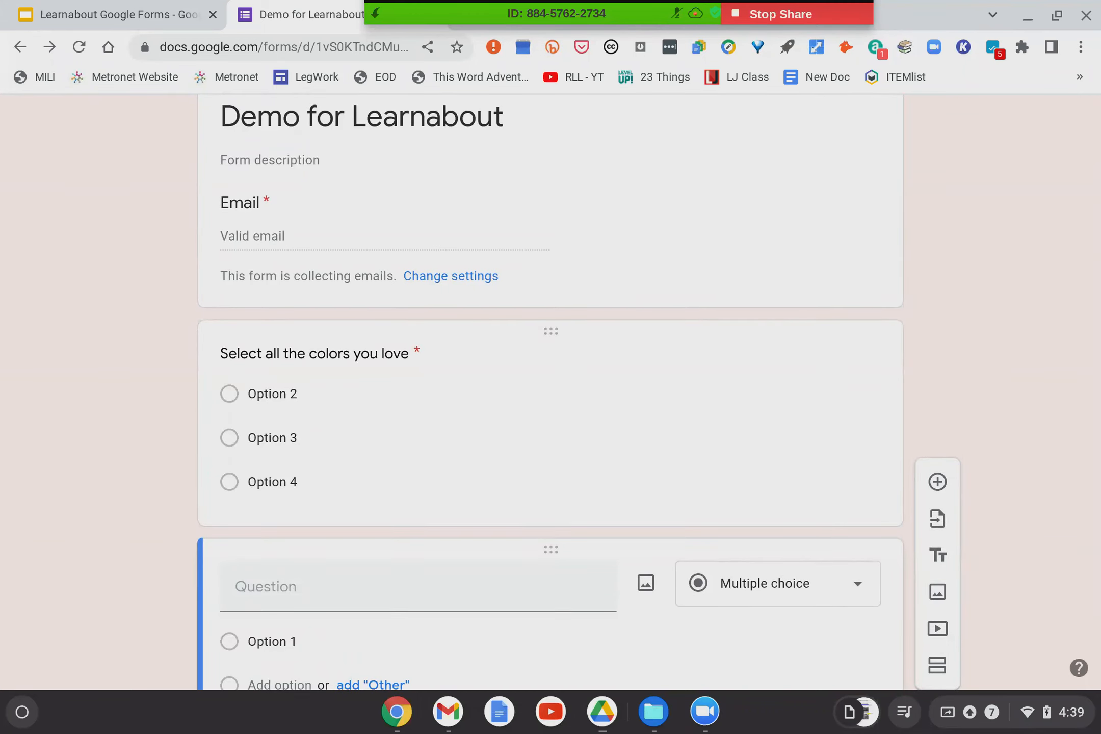
Show the blank question's extra options, including Go to section based on answer.
scroll(550, 393, "down", 5)
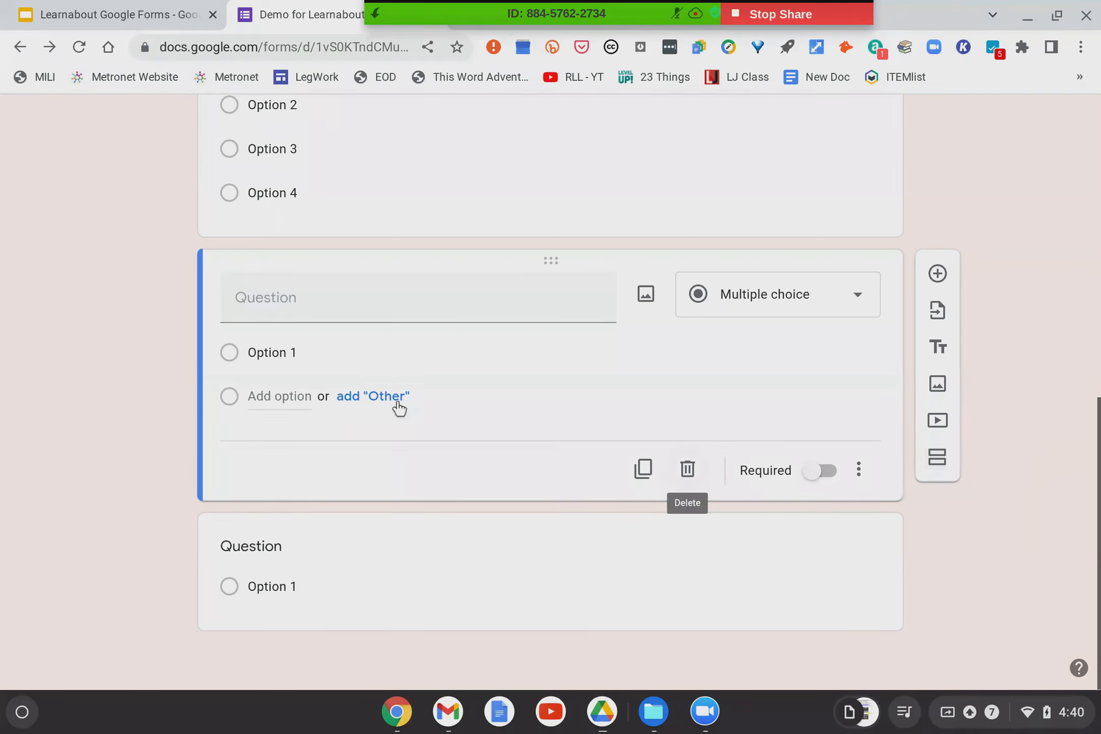
left_click(859, 472)
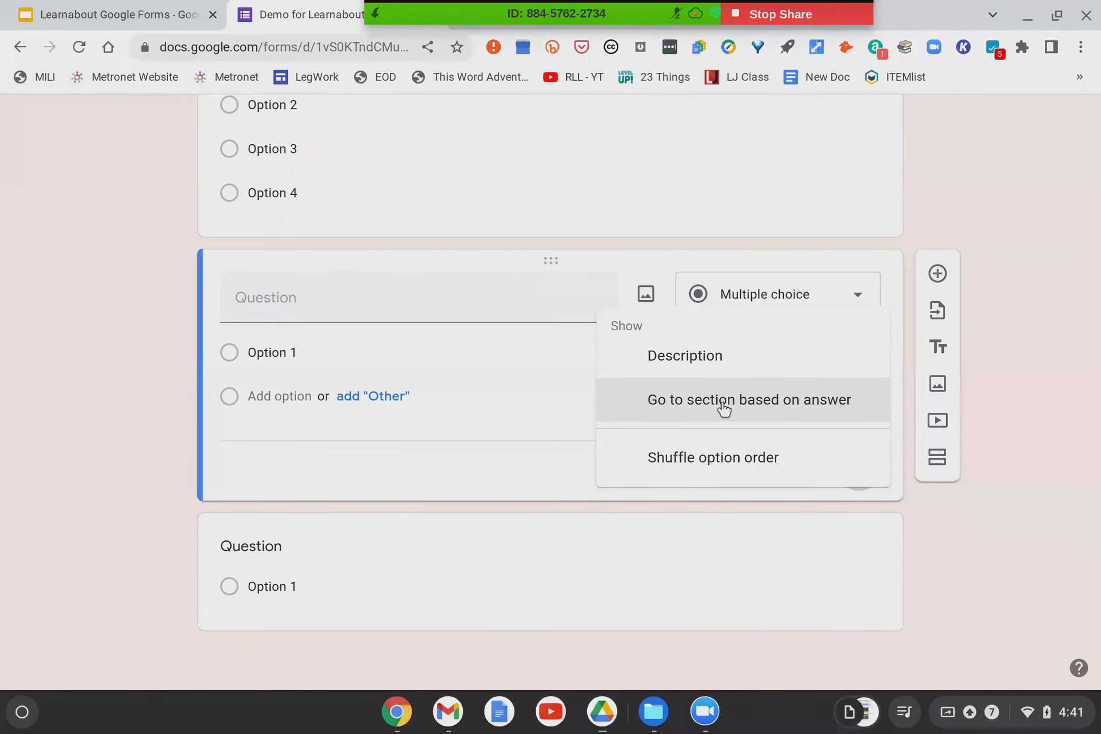
left_click(1019, 492)
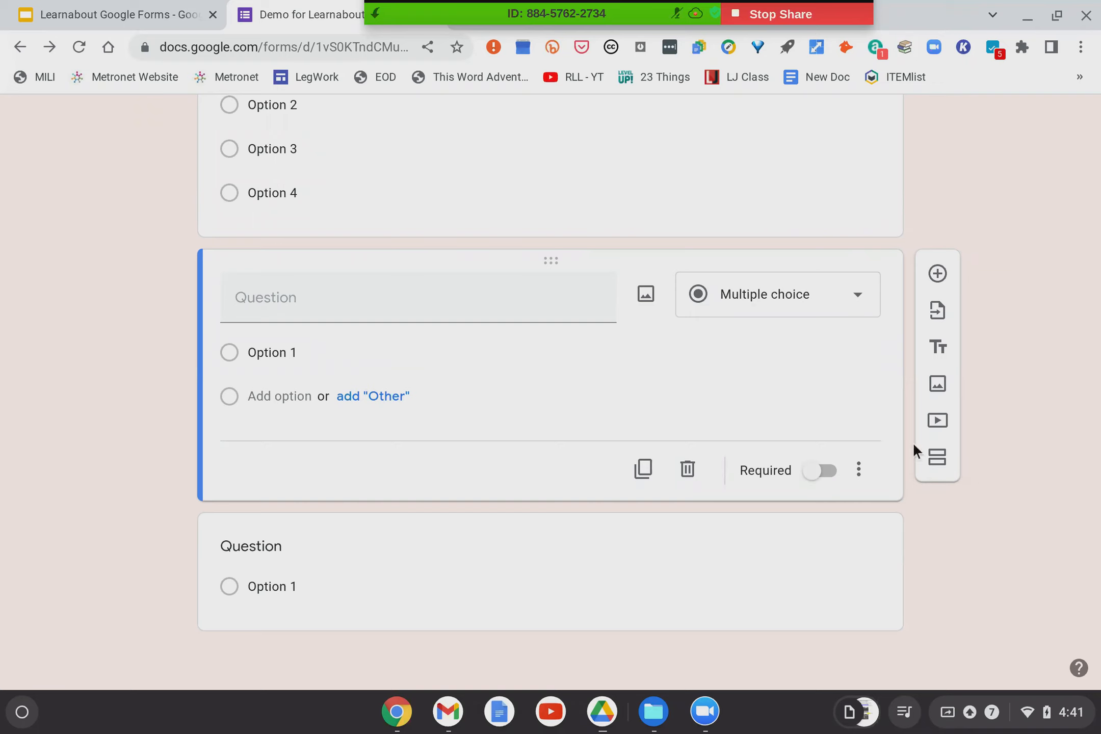
left_click(936, 461)
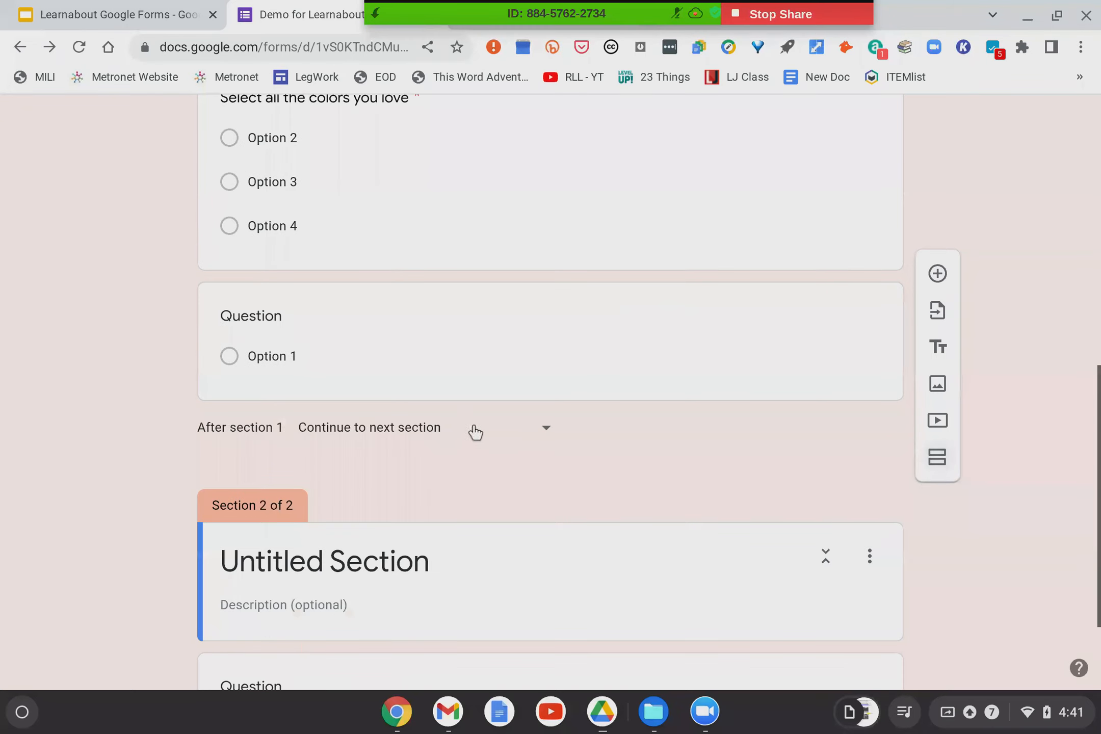
scroll(471, 431, "up", 10)
scroll(472, 430, "up", 3)
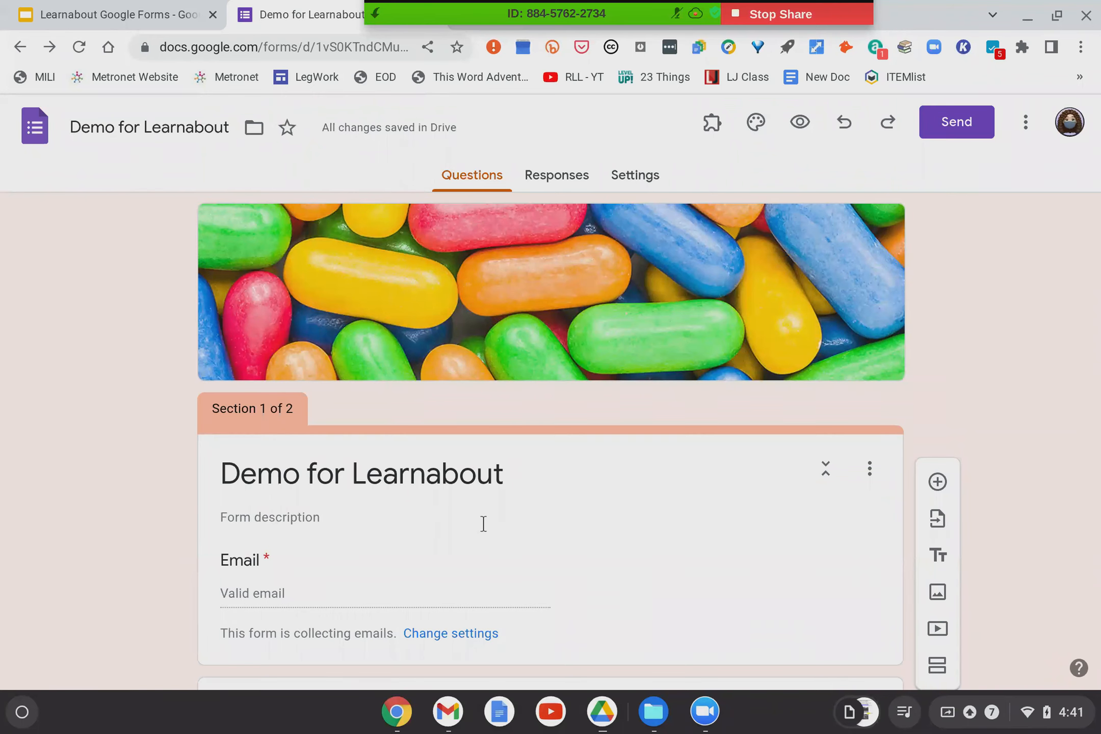
scroll(483, 523, "down", 2)
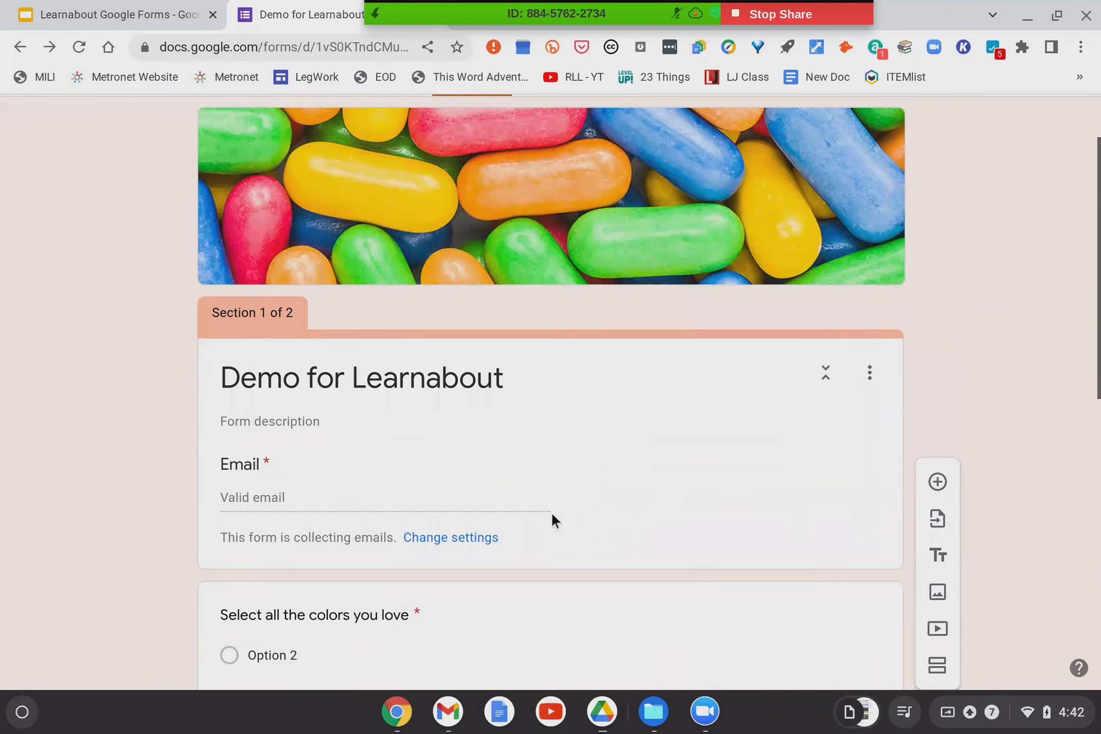
scroll(551, 515, "down", 8)
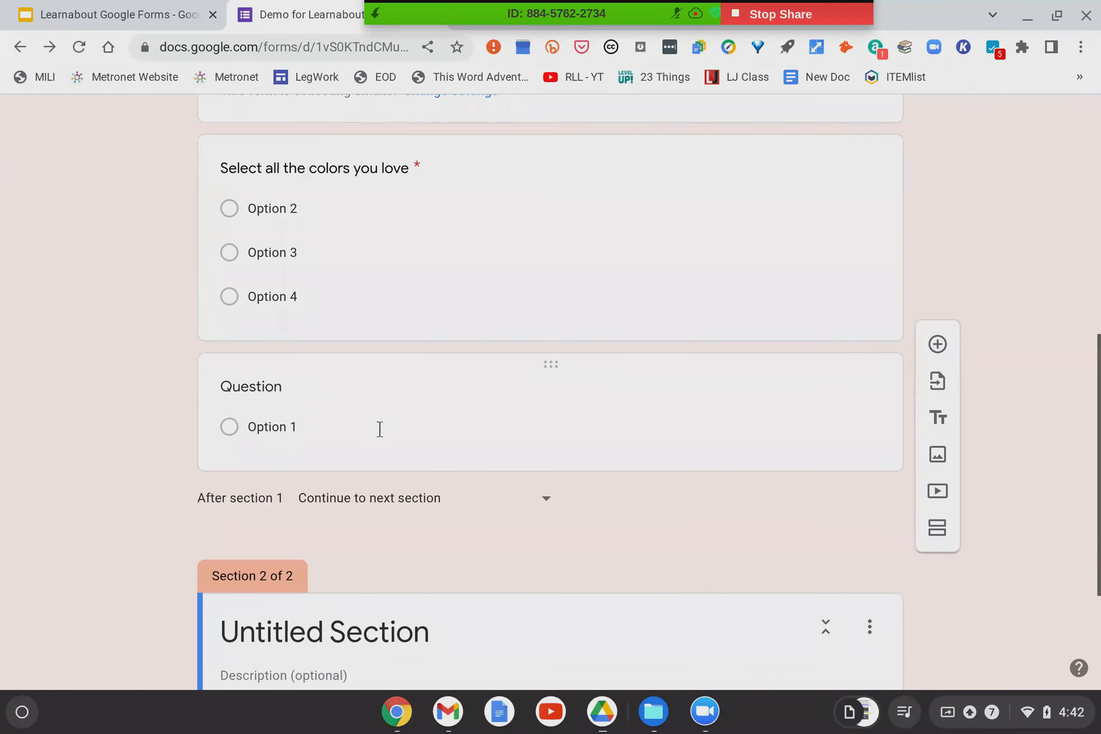
Retitle Section 2 from Untitled Section to 'Part 2'.
scroll(381, 427, "down", 4)
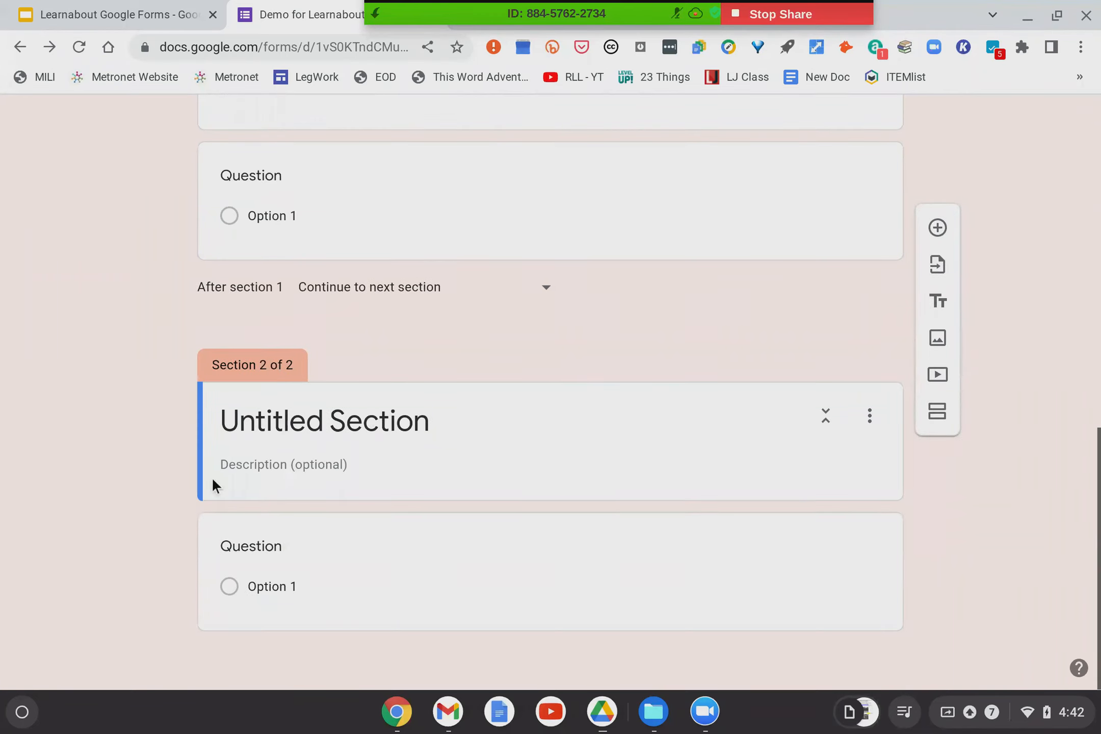
left_click(345, 426)
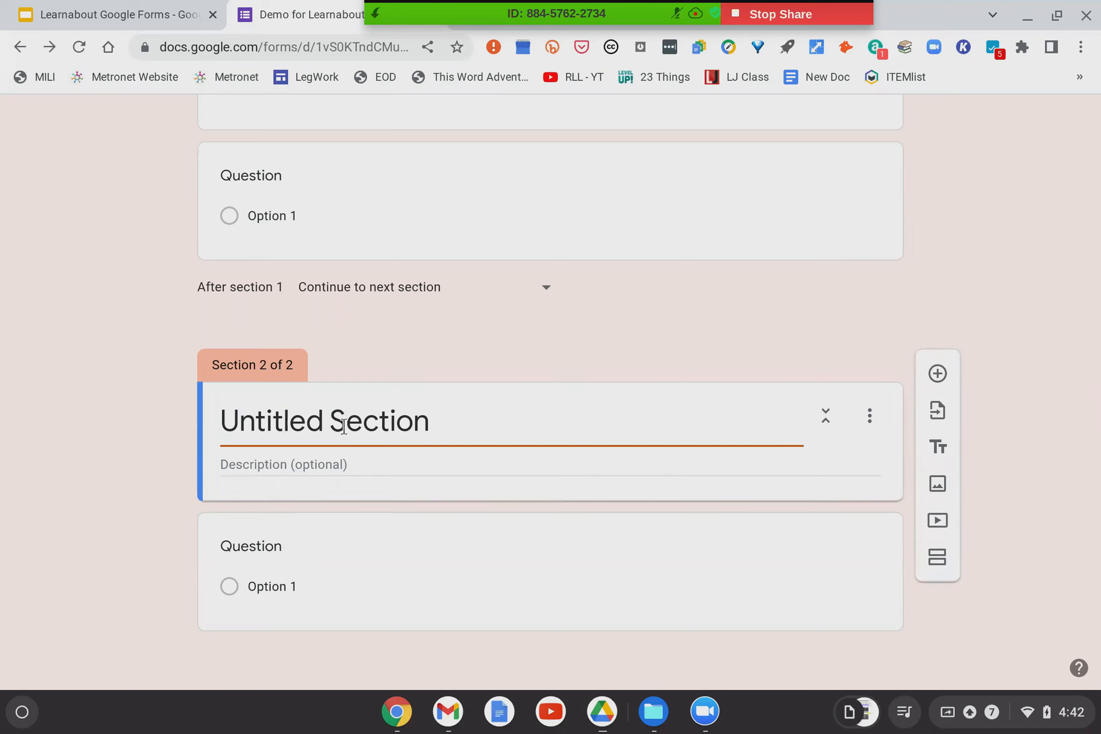
key("BackSpace")
left_click_drag(439, 414, 159, 414)
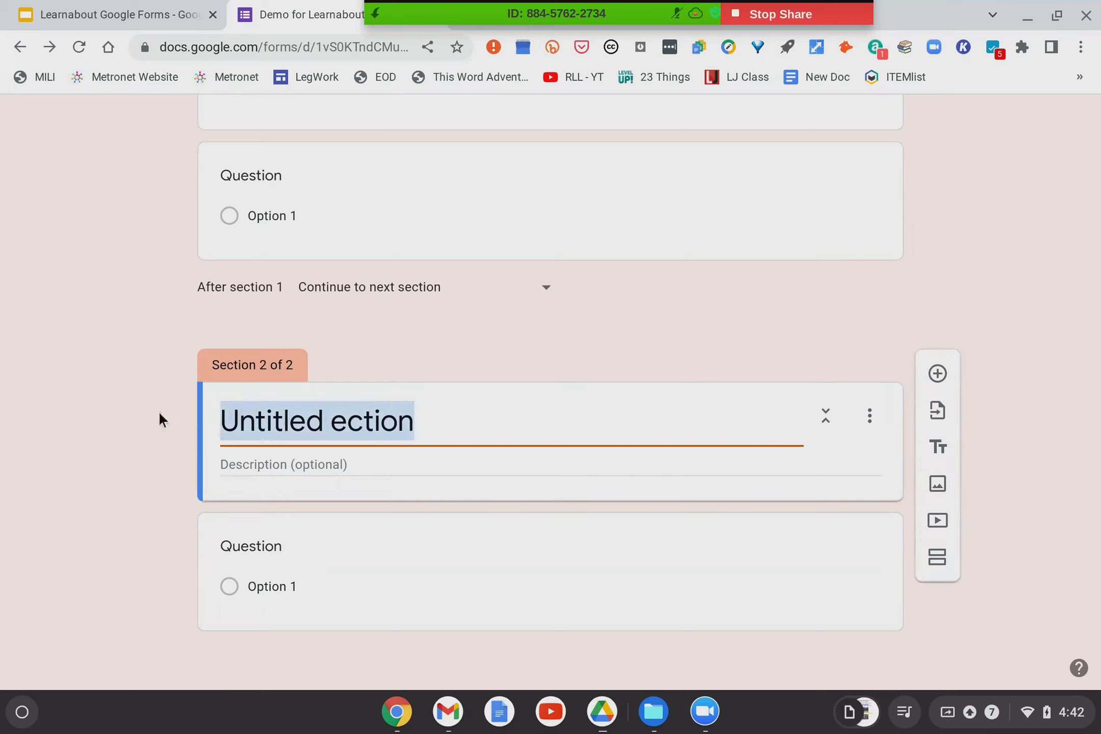
type("Part 2")
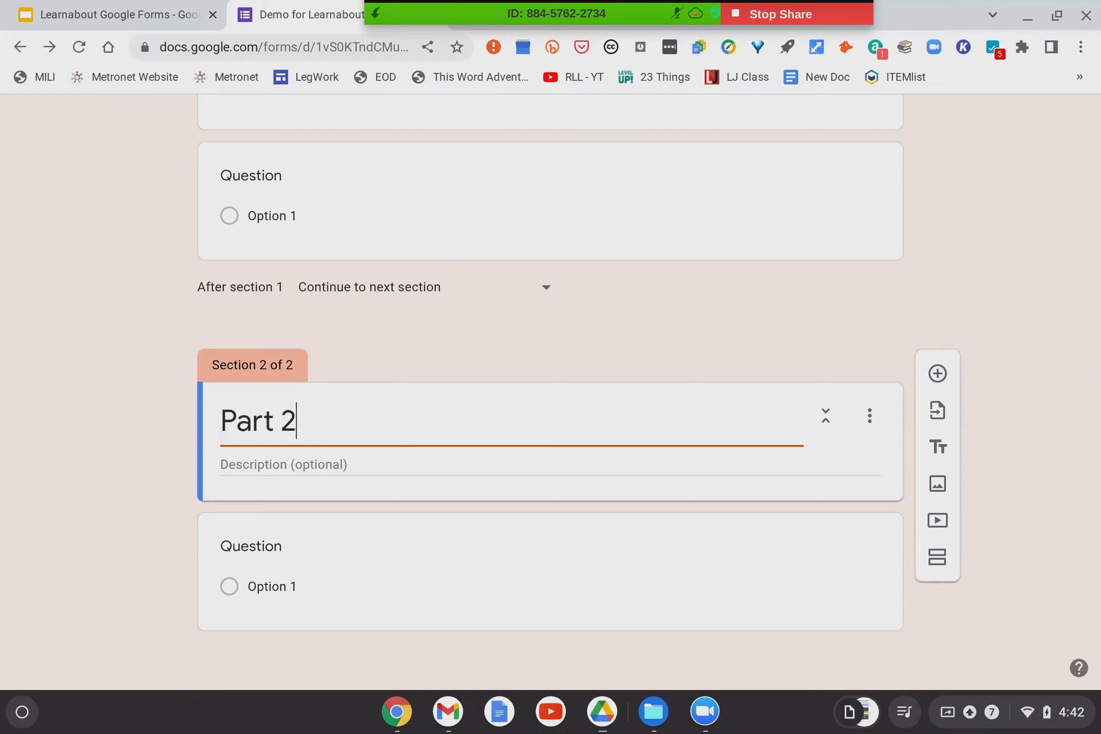
Enable 'Go to section based on answer' on the colour question.
left_click(338, 555)
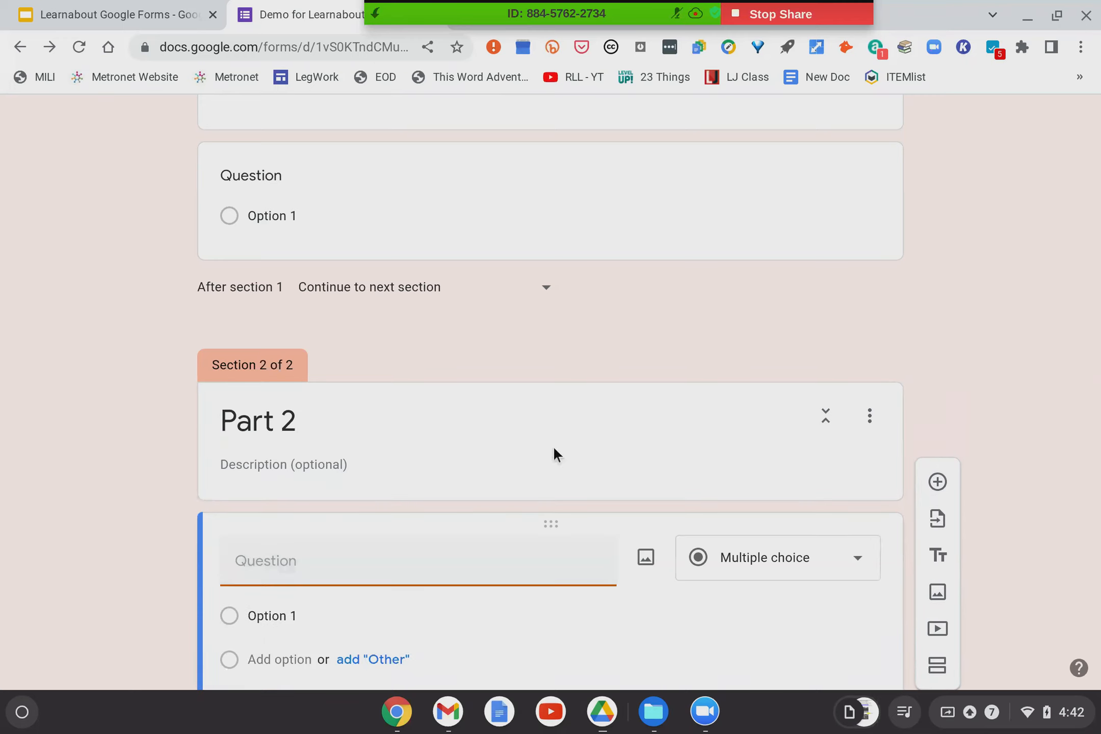
scroll(554, 444, "up", 5)
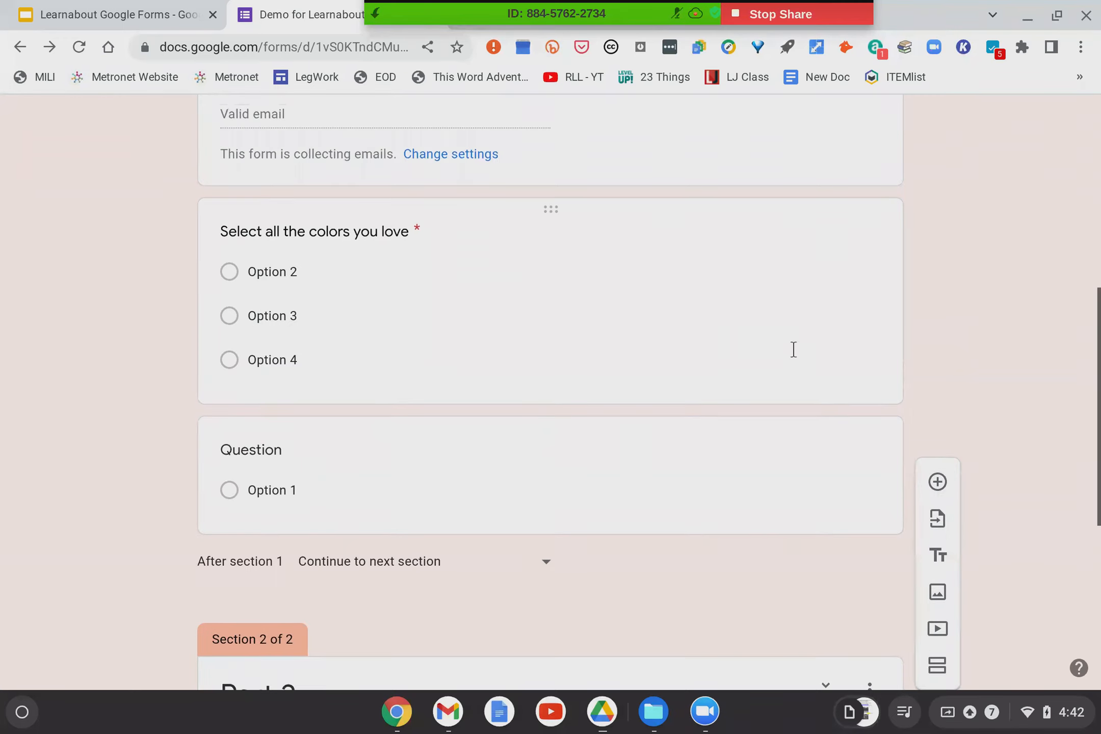
left_click(792, 349)
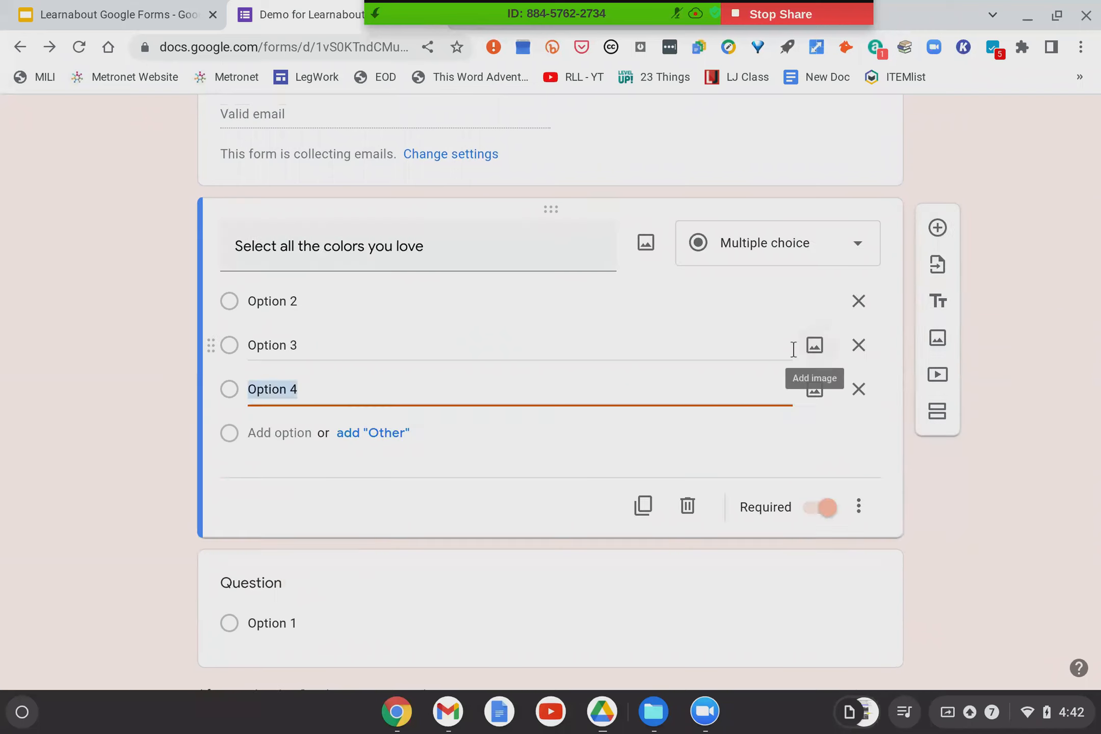
left_click(858, 512)
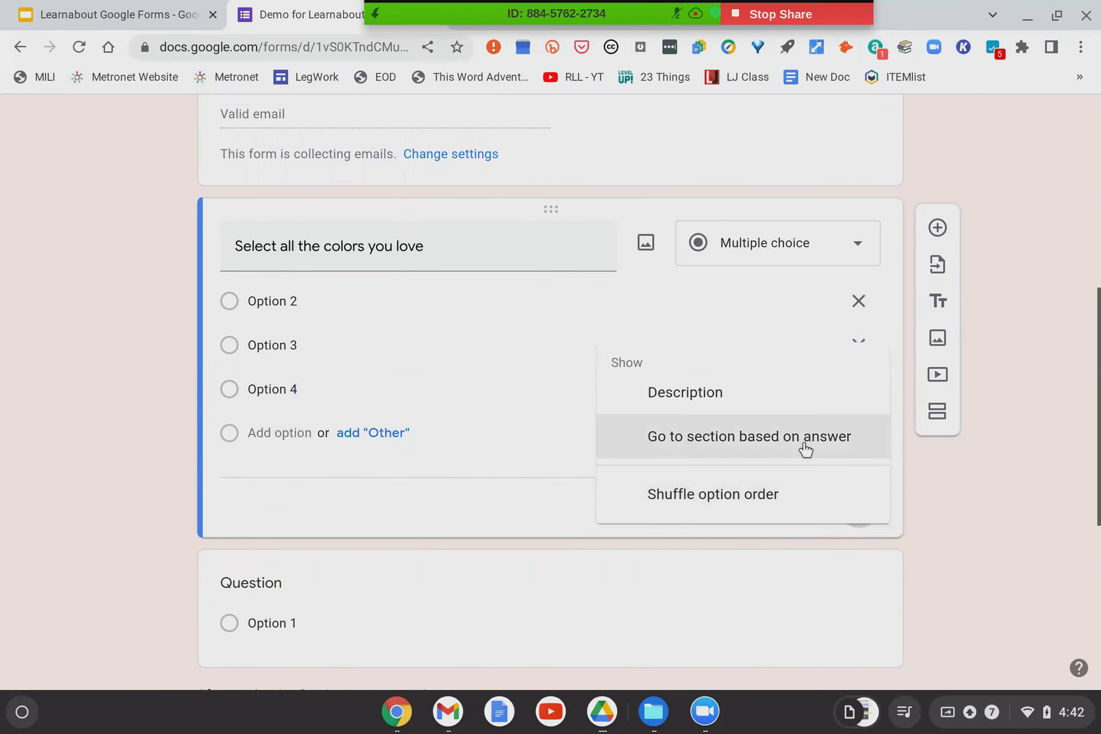
left_click(801, 445)
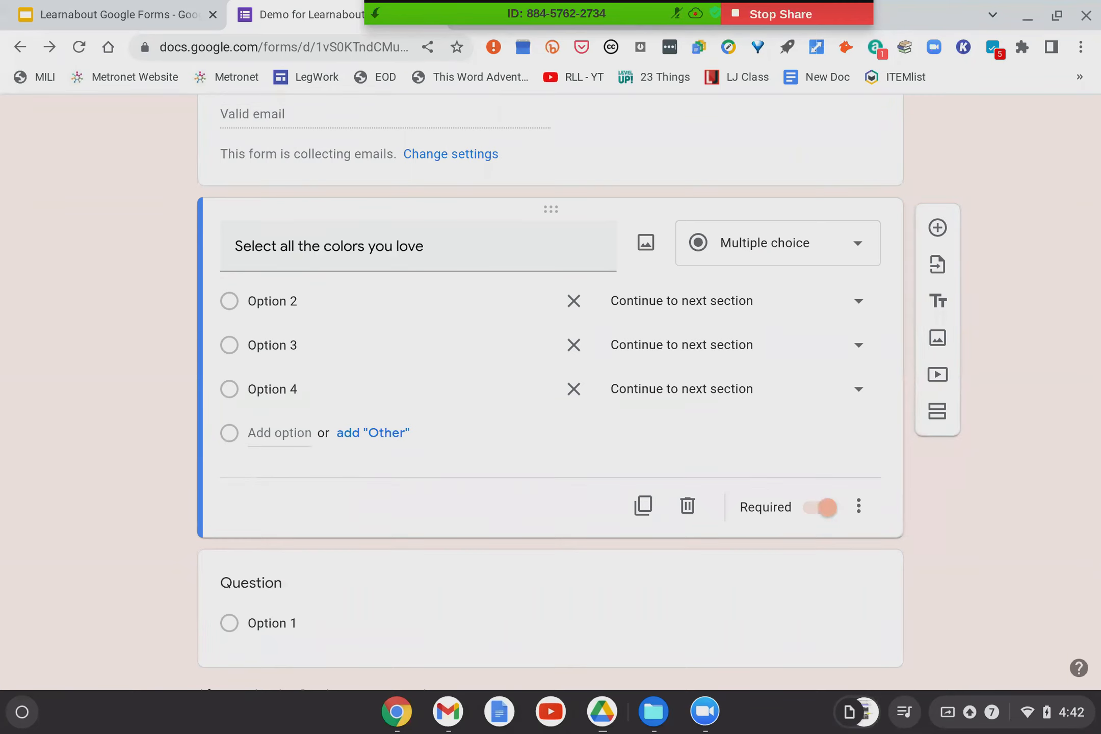
Rename the colour options from Option 2–4 to Red, Black and White.
left_click(287, 303)
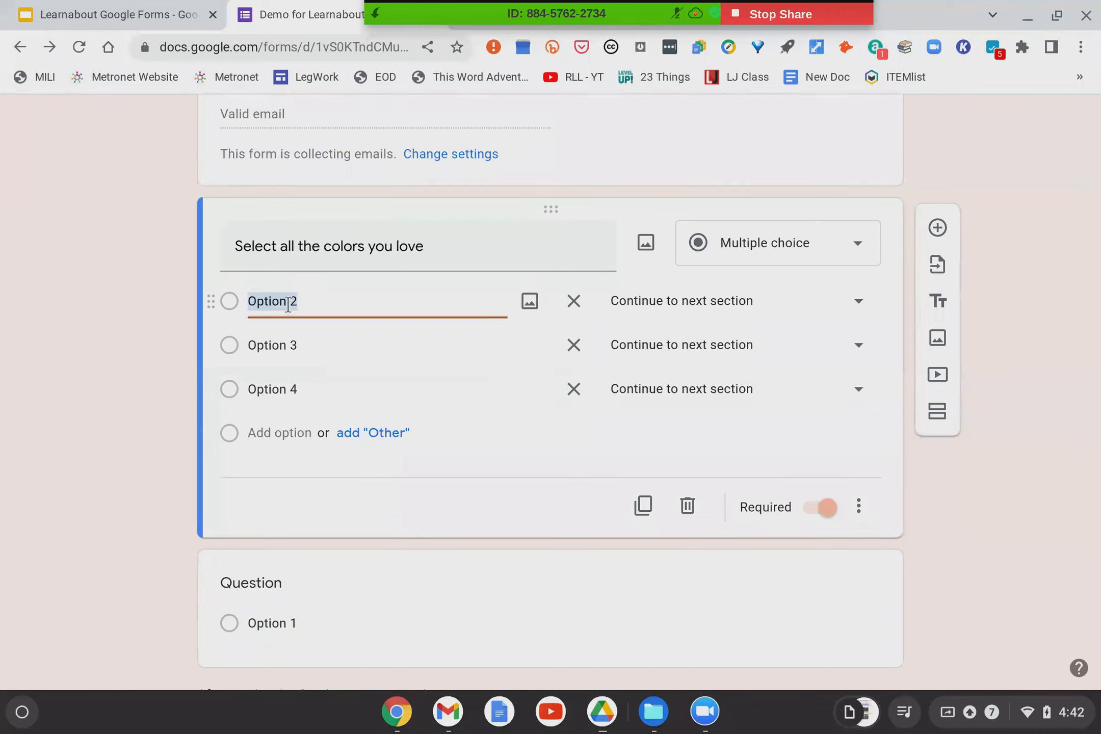
type("Red")
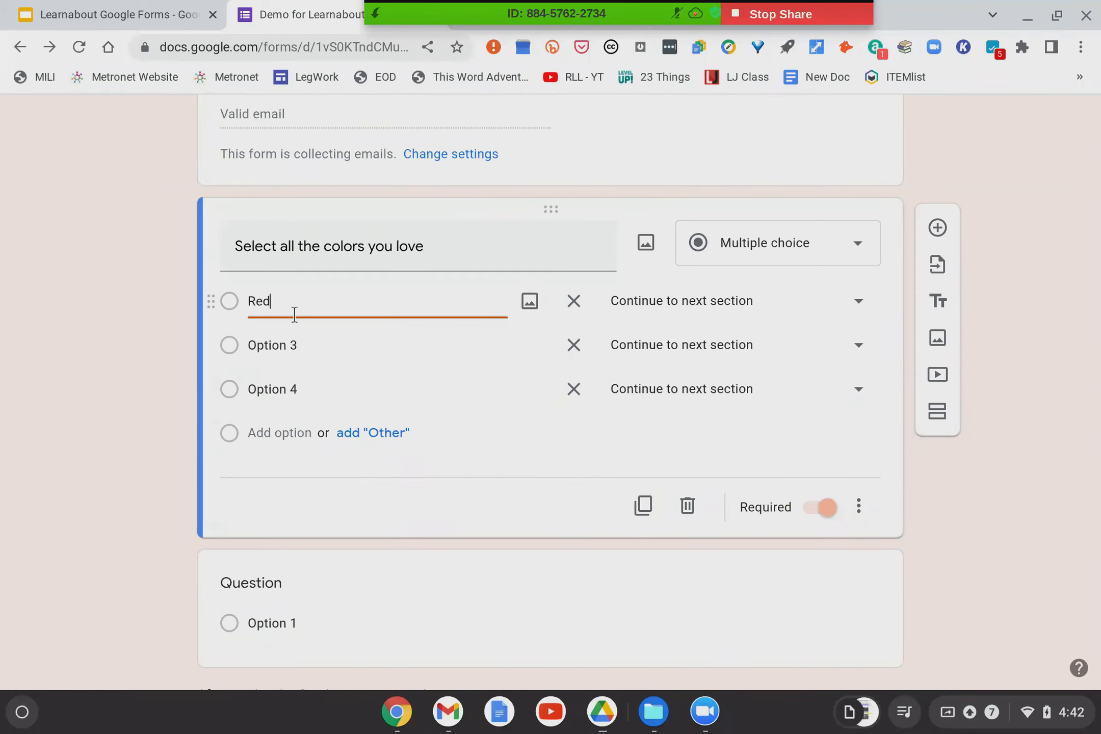
left_click(289, 350)
type("Black")
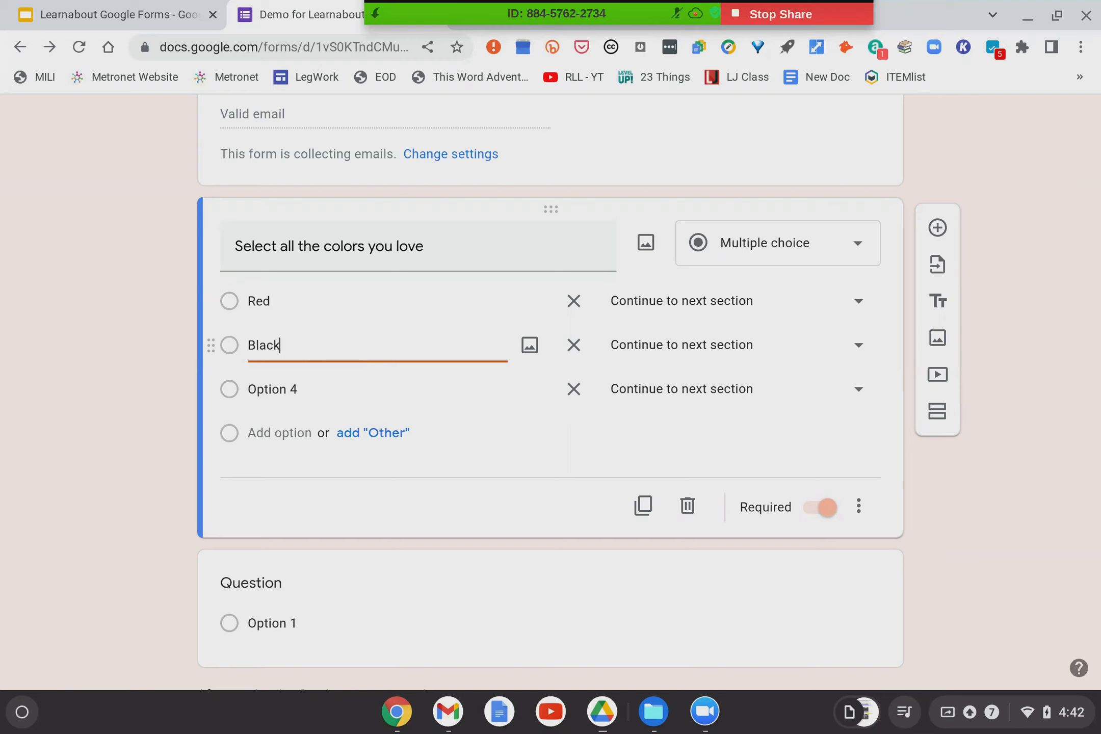
left_click(284, 385)
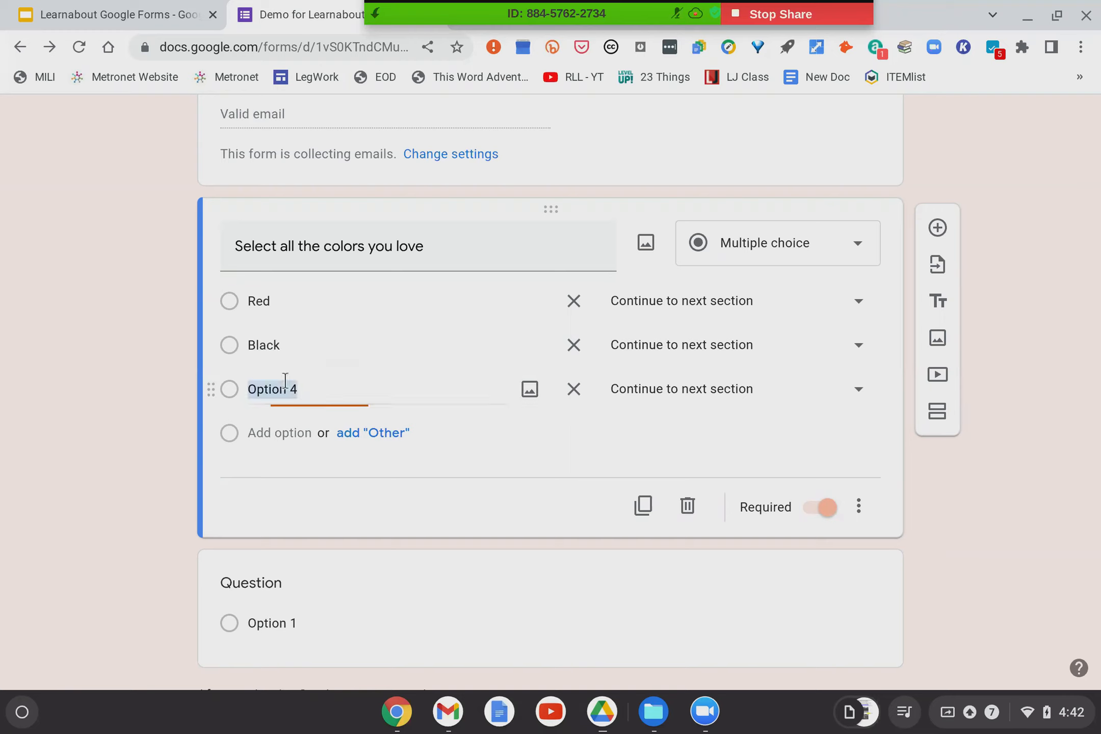
type("White")
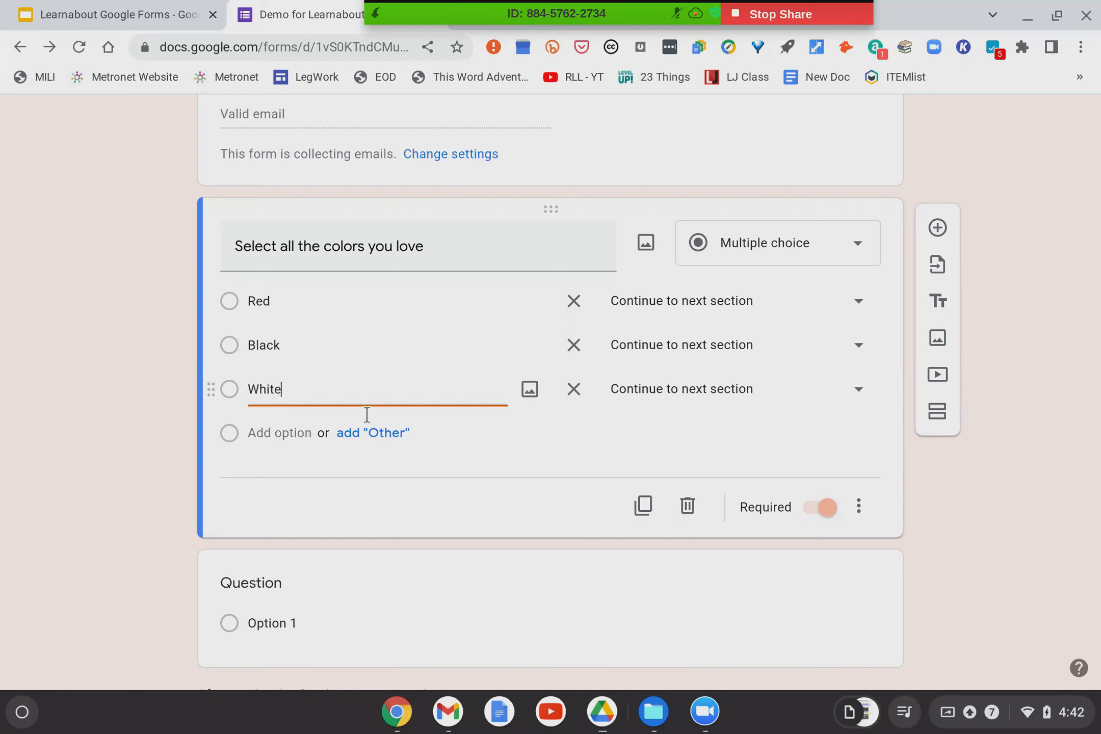
left_click(575, 412)
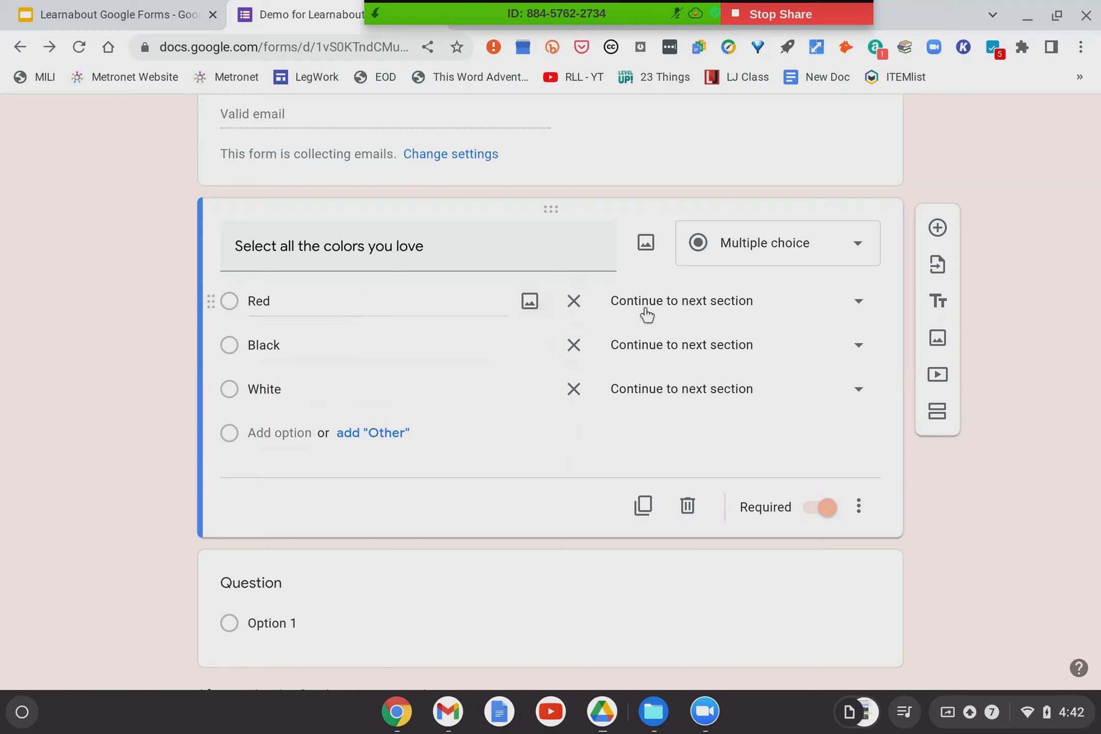
Route the Red answer to section 2 (Part 2).
left_click(859, 306)
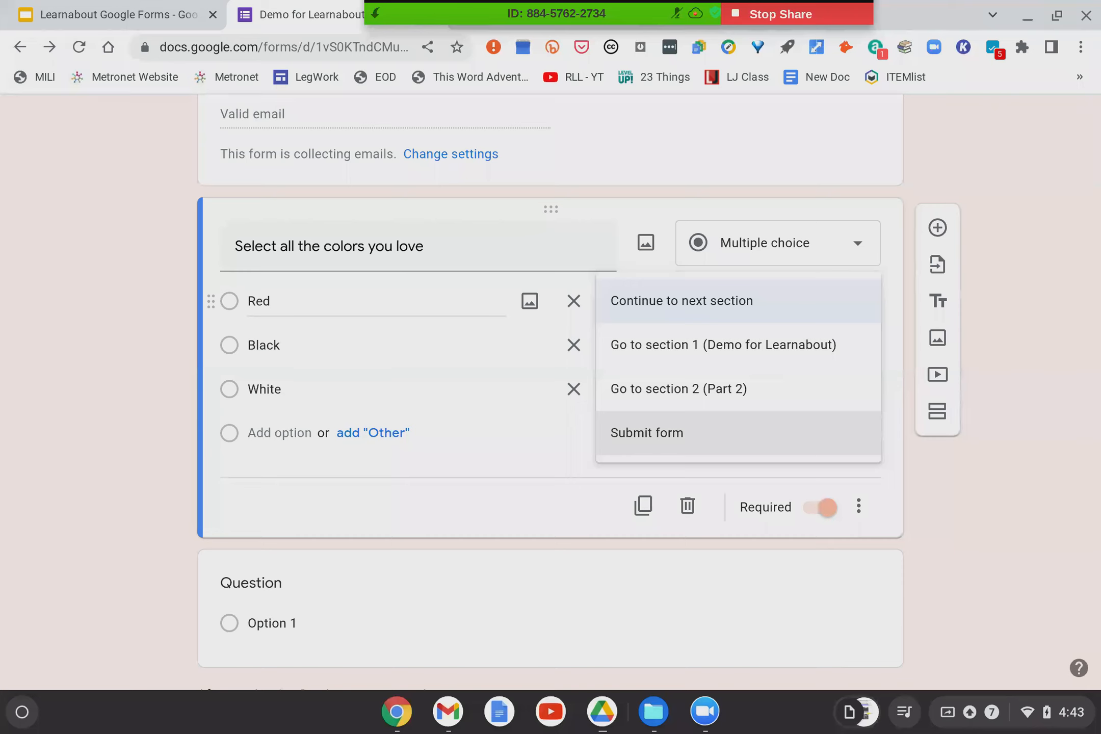
left_click(676, 392)
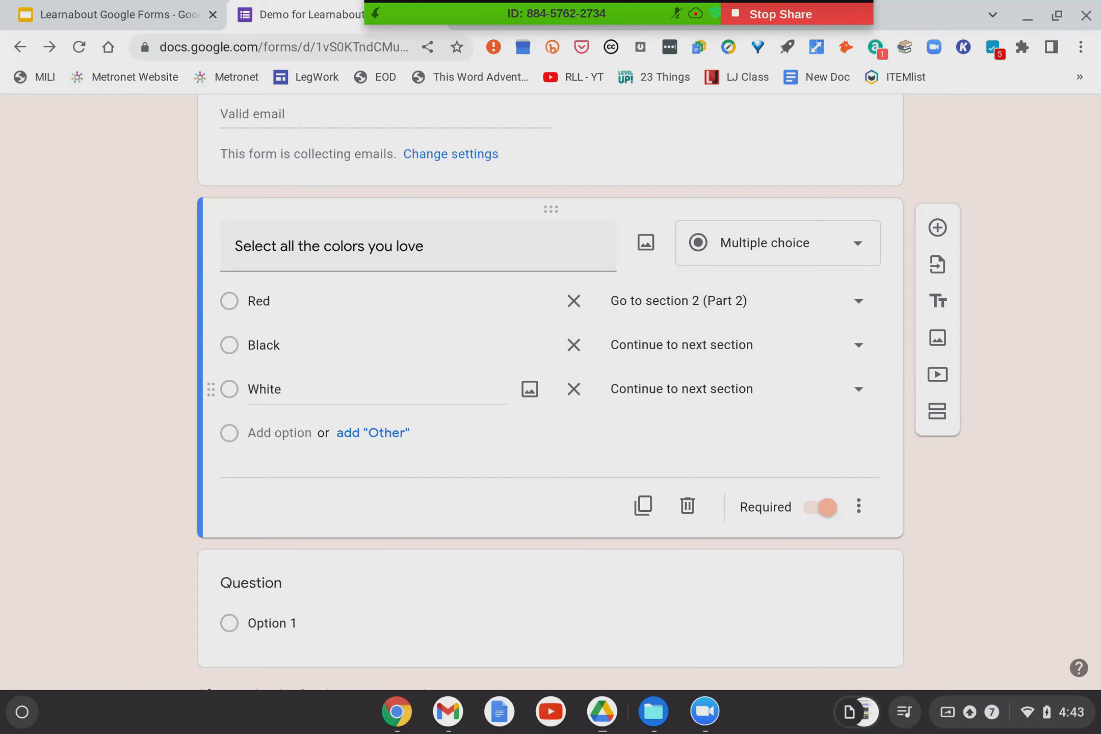
Add a new section titled 'Black' and retitle the following section 'Red'.
left_click(943, 412)
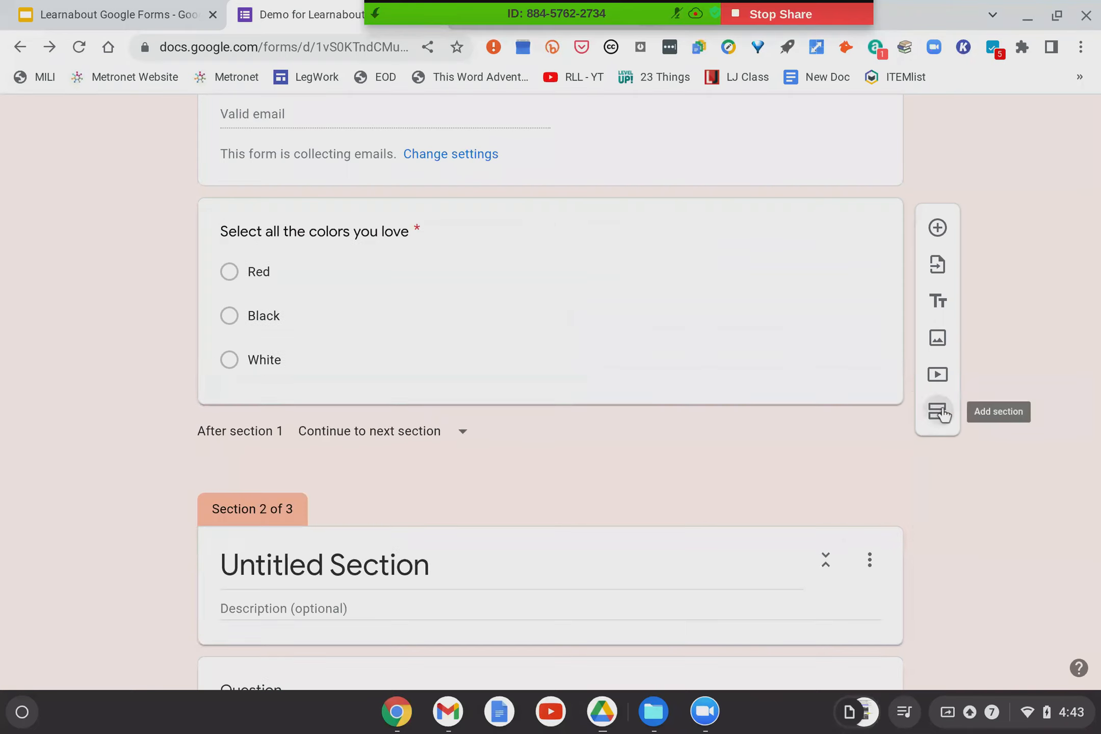
left_click(319, 564)
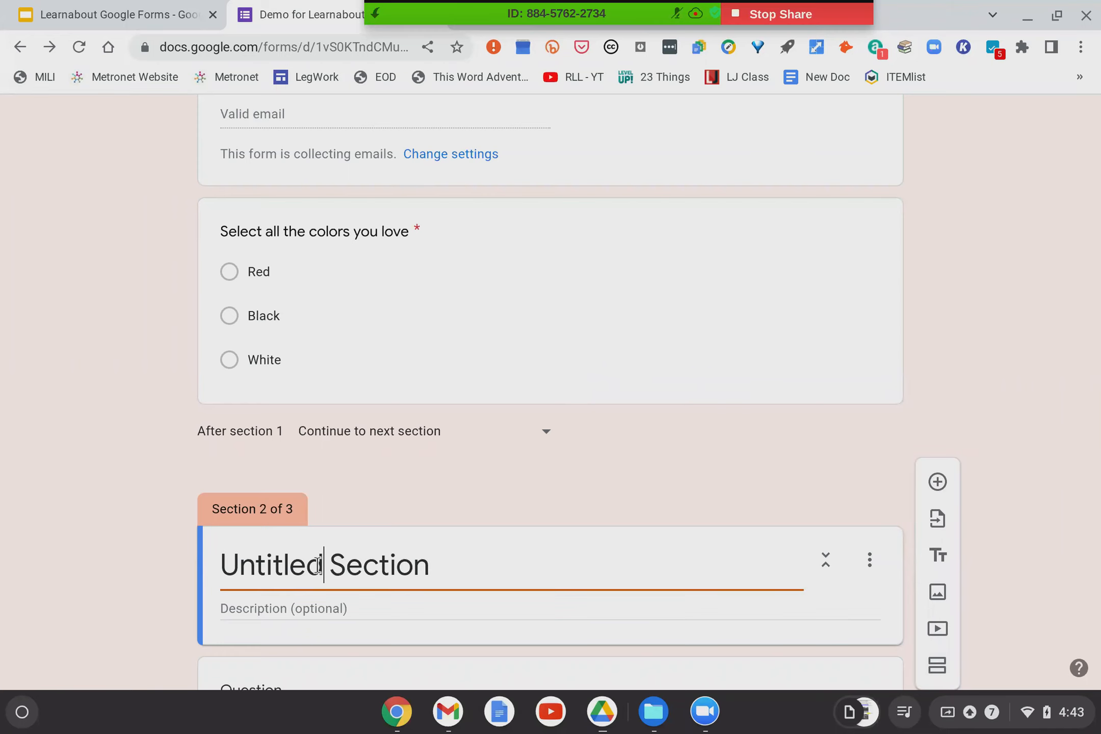
scroll(419, 530, "down", 5)
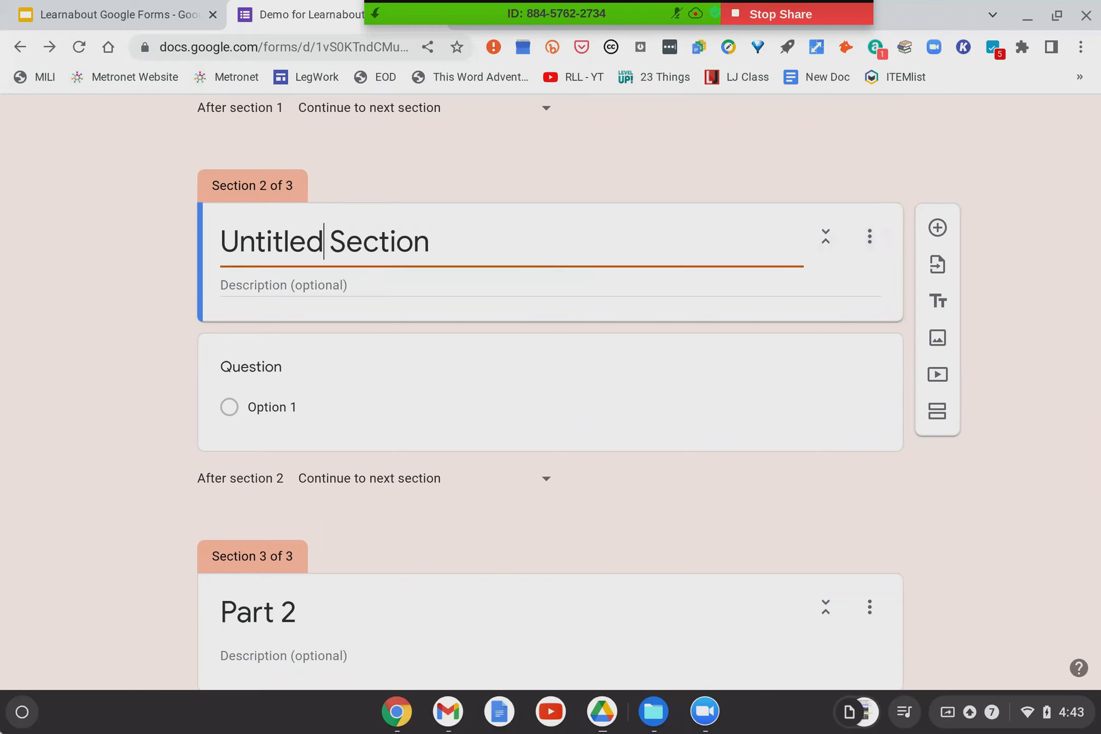
scroll(473, 545, "down", 4)
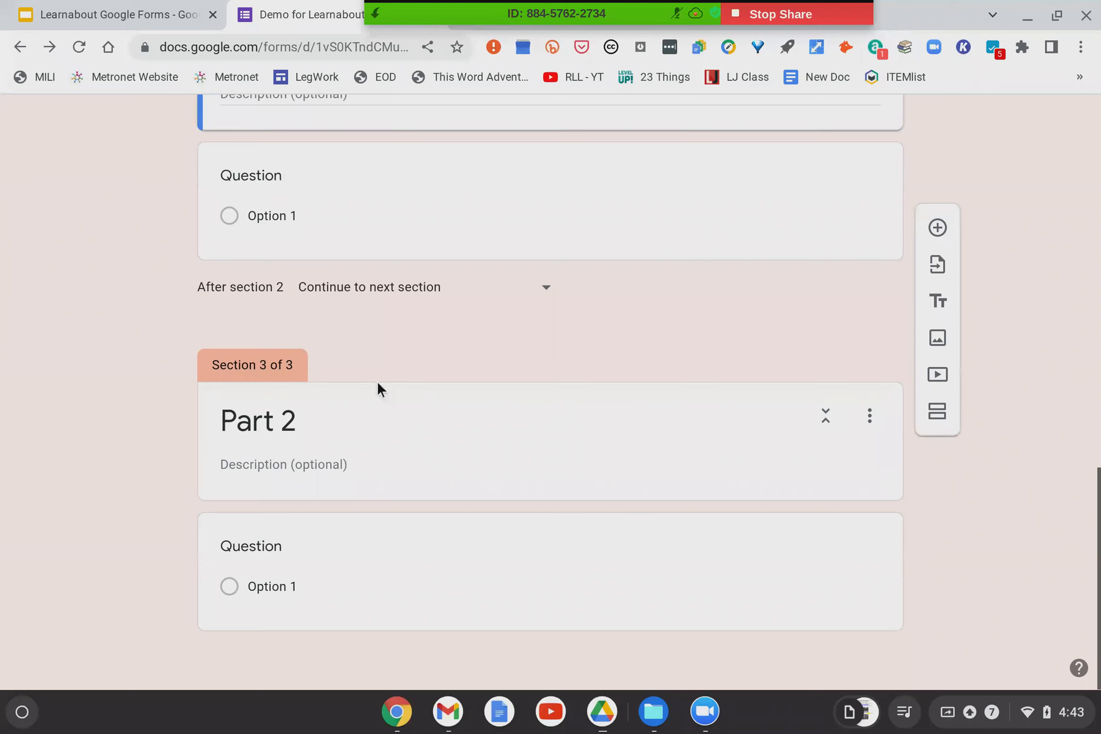
scroll(377, 381, "up", 5)
left_click_drag(418, 292, 205, 278)
type("Black")
scroll(415, 315, "down", 5)
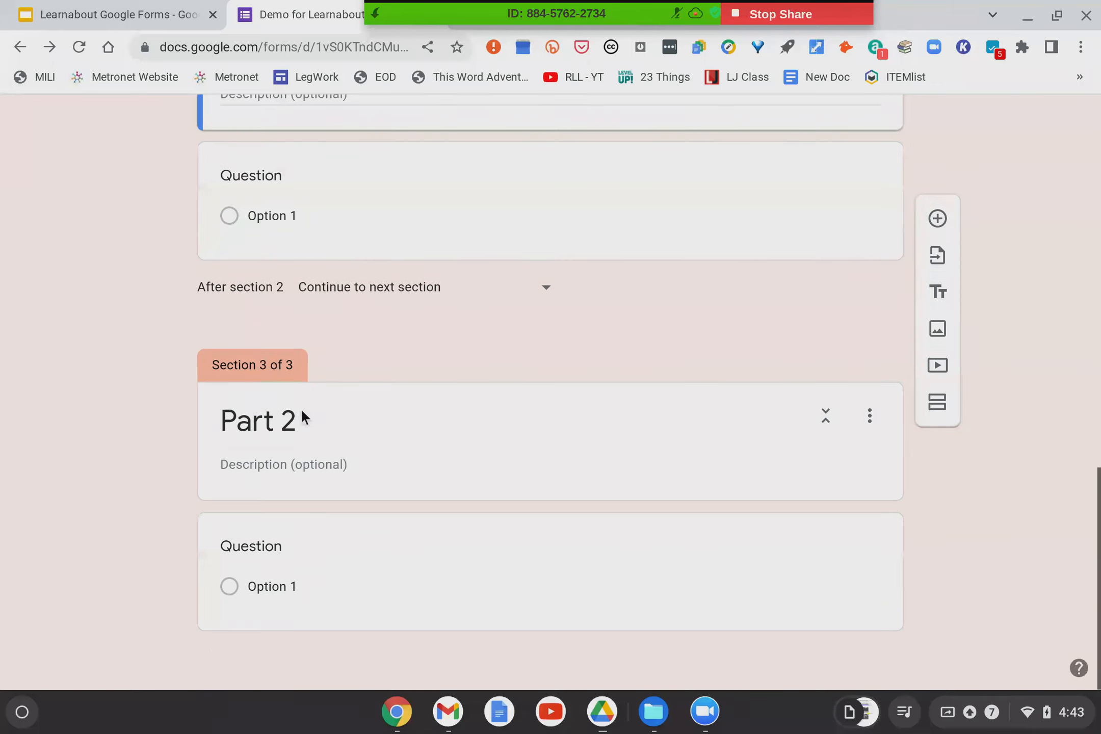
left_click_drag(307, 420, 67, 425)
type("Red")
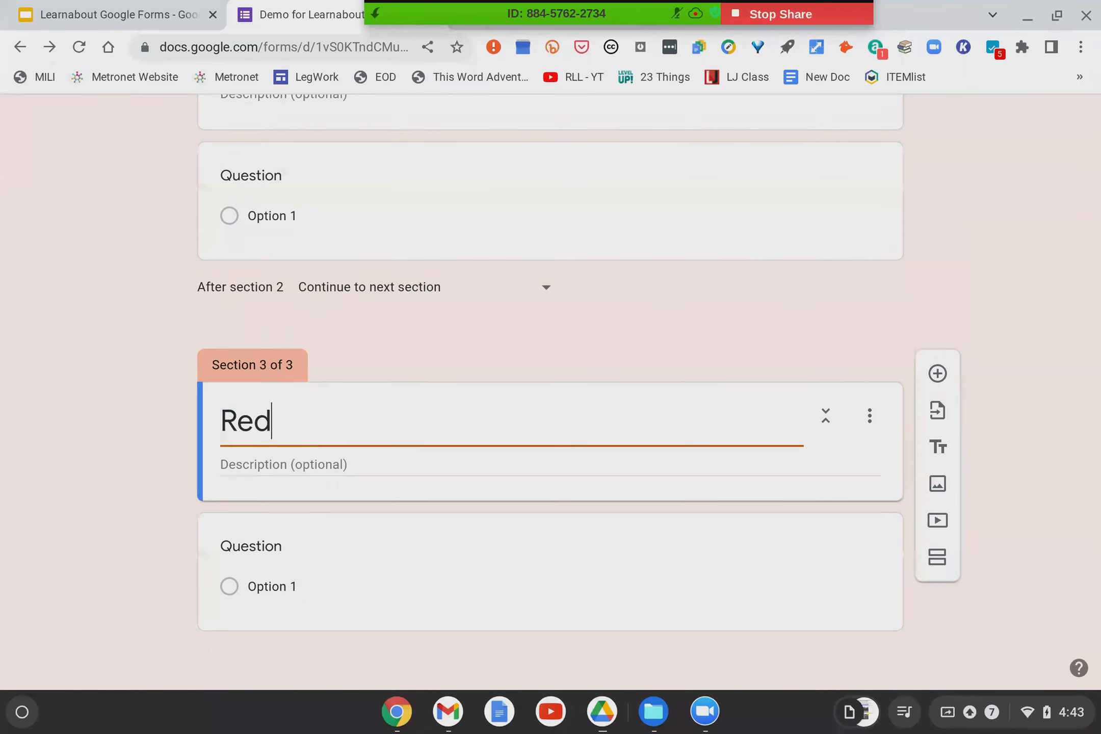
Add a fourth section at the end of the form titled 'white'.
left_click(937, 557)
left_click(477, 529)
key("BackSpace")
key("BackSpace")
key("BackSpace")
key("BackSpace")
key("BackSpace")
key("BackSpace")
key("BackSpace")
key("BackSpace")
key("BackSpace")
key("BackSpace")
key("BackSpace")
key("BackSpace")
key("BackSpace")
key("BackSpace")
key("BackSpace")
key("BackSpace")
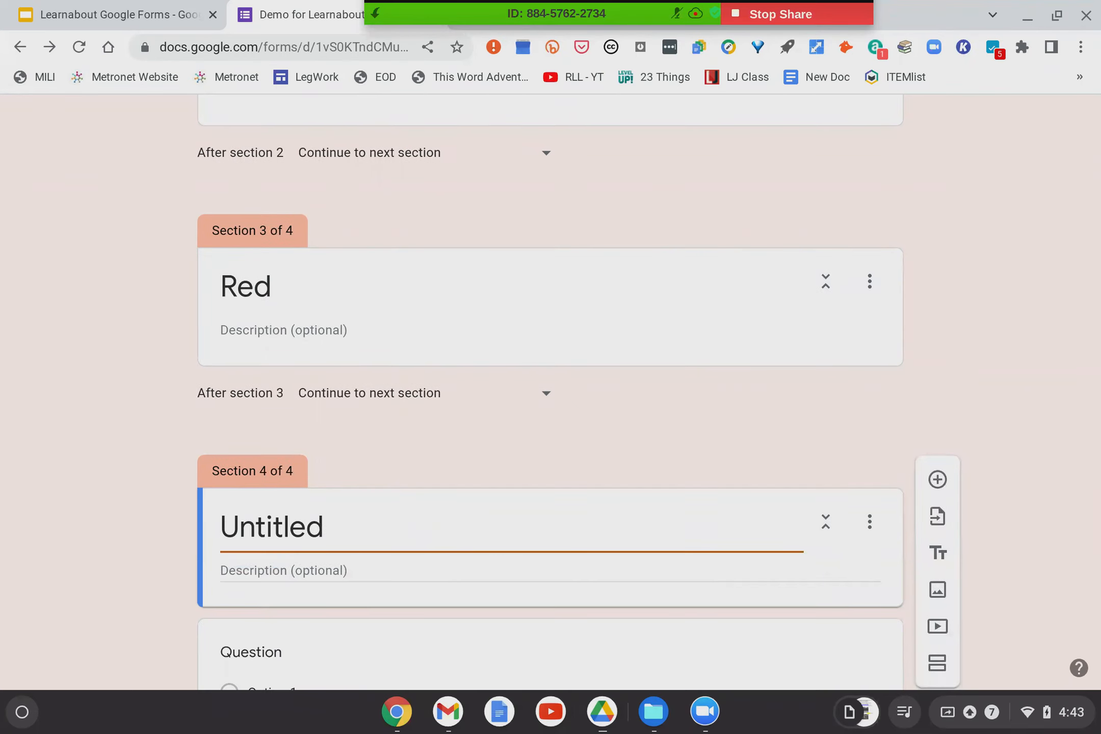
type("white")
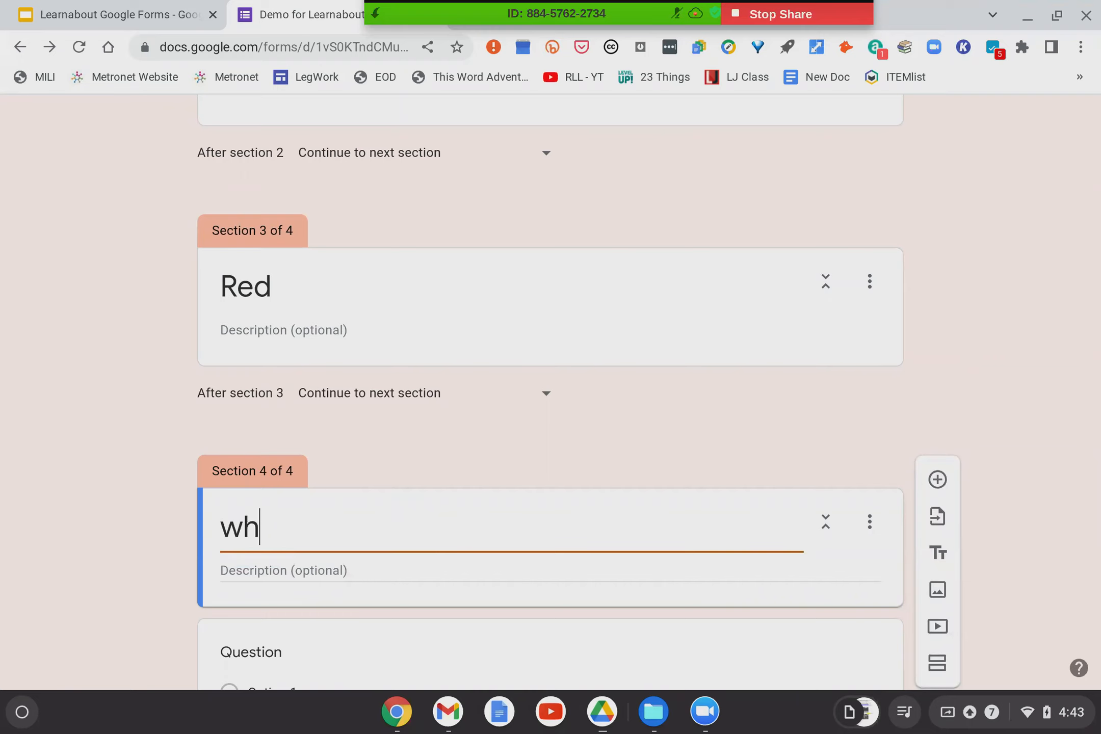
left_click(120, 437)
scroll(120, 437, "up", 10)
scroll(119, 436, "up", 6)
scroll(522, 492, "down", 3)
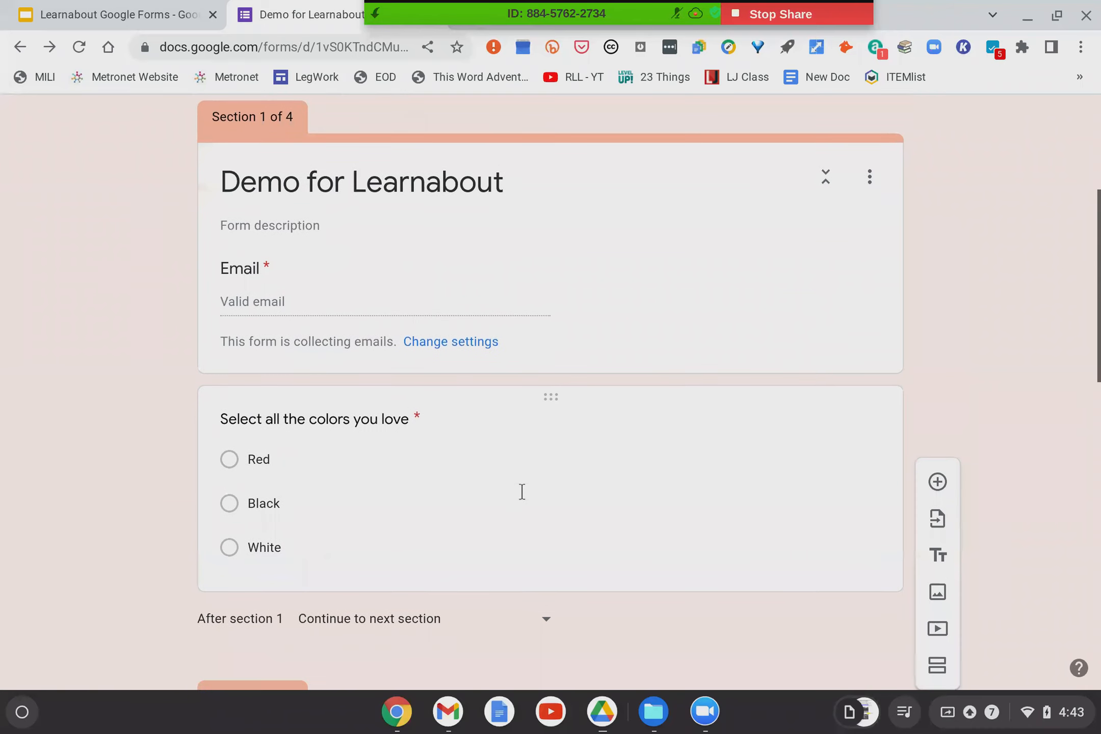
Route Black answers to section 2 (Black) and White answers to section 4 (white).
left_click(548, 462)
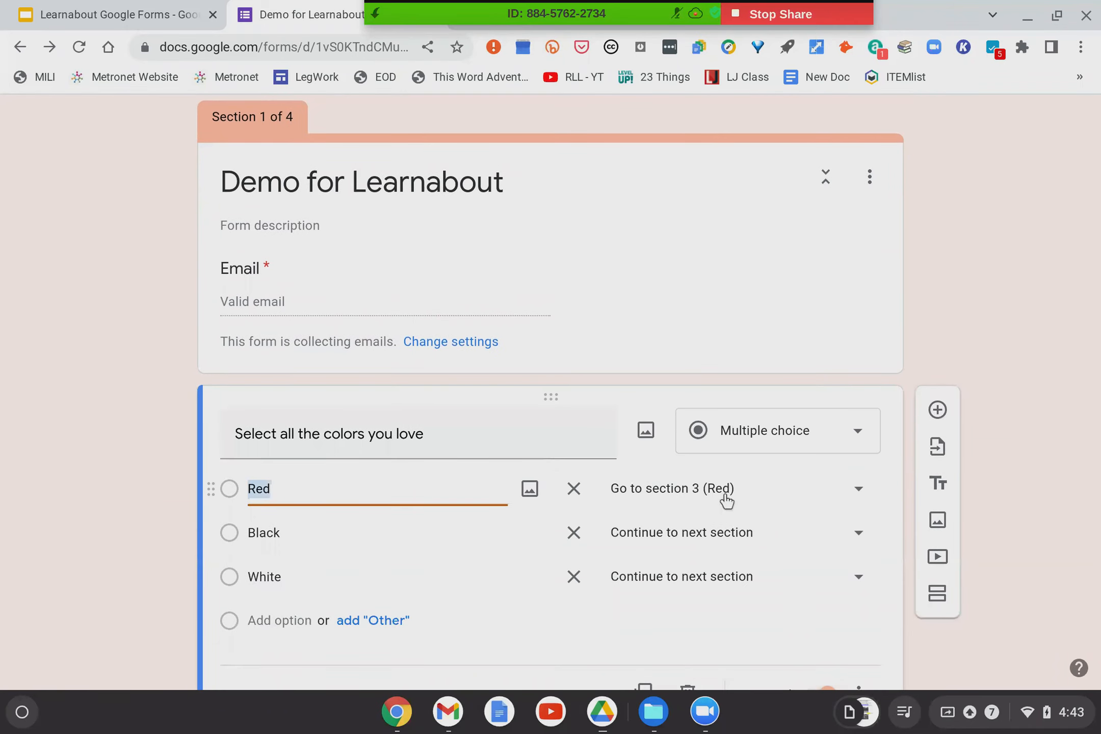
left_click(723, 533)
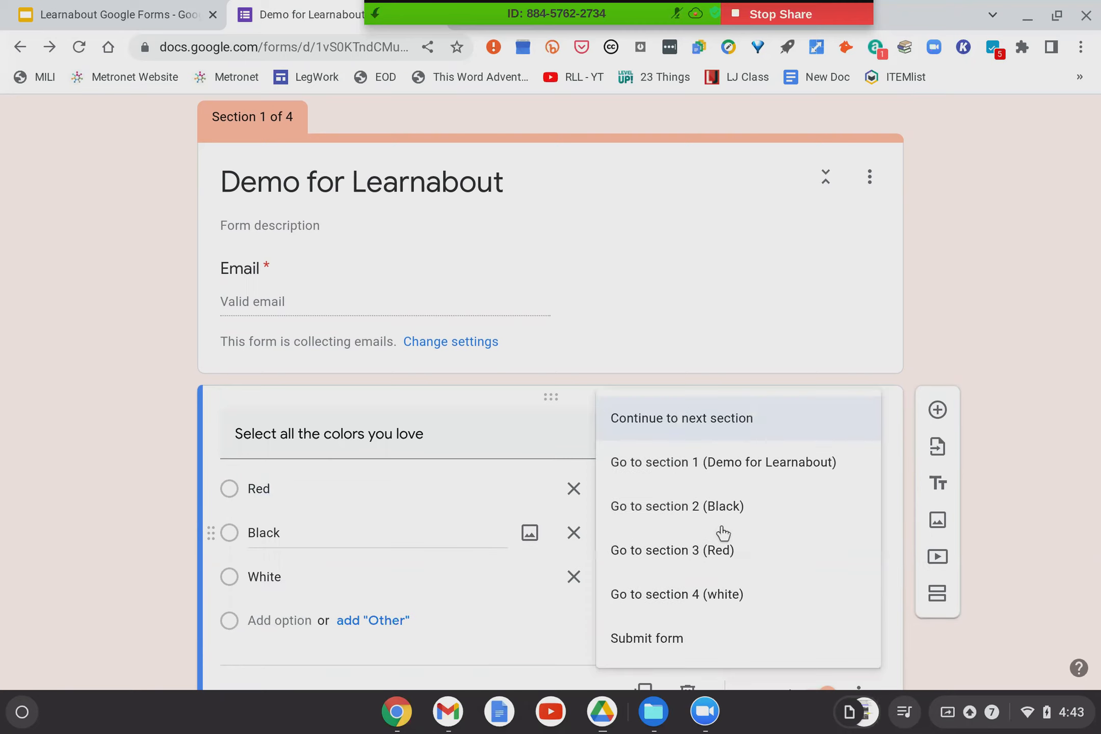
left_click(721, 506)
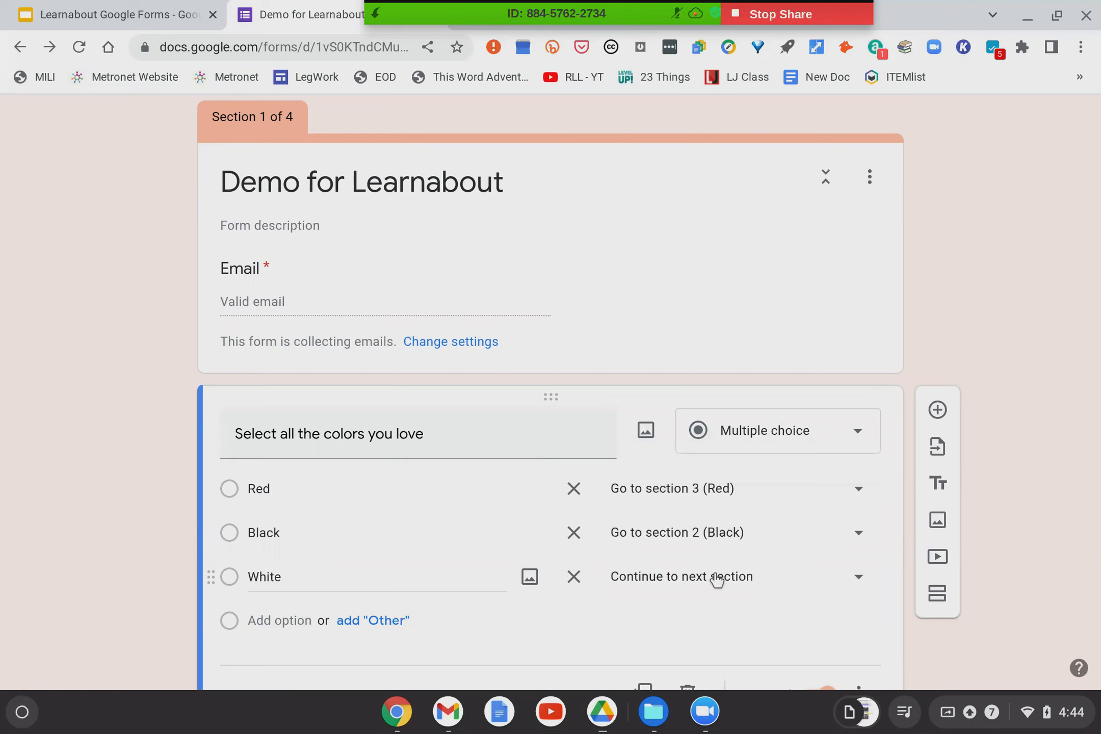
left_click(716, 577)
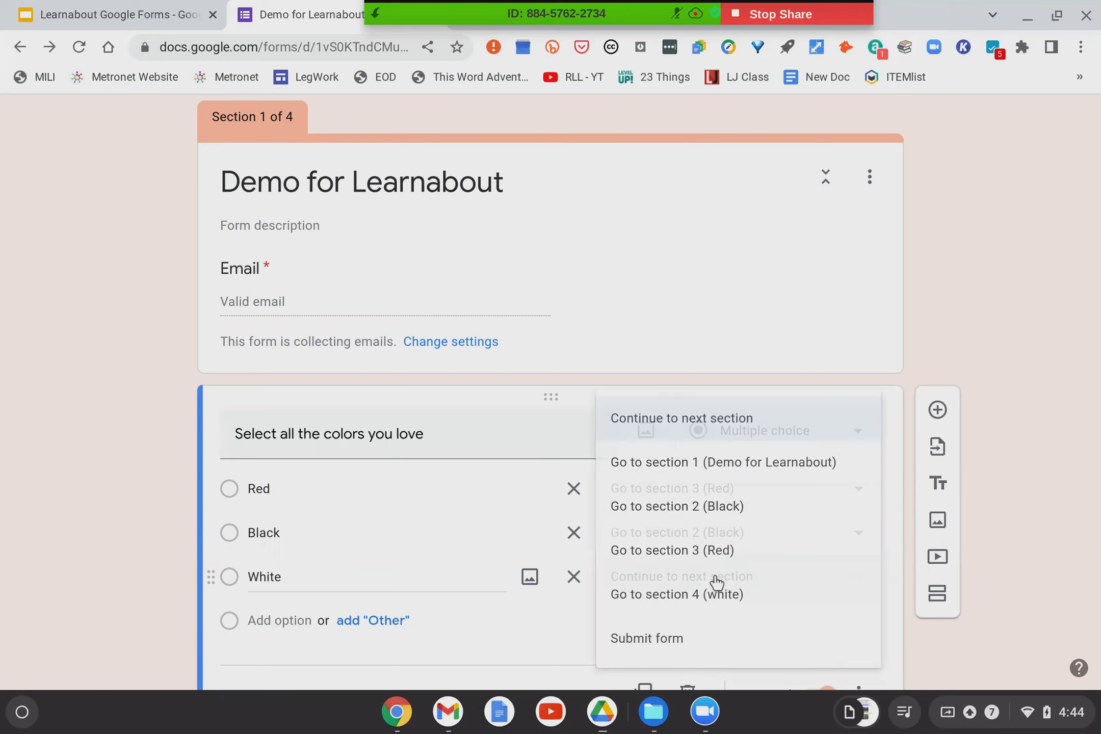
left_click(698, 605)
scroll(364, 531, "down", 2)
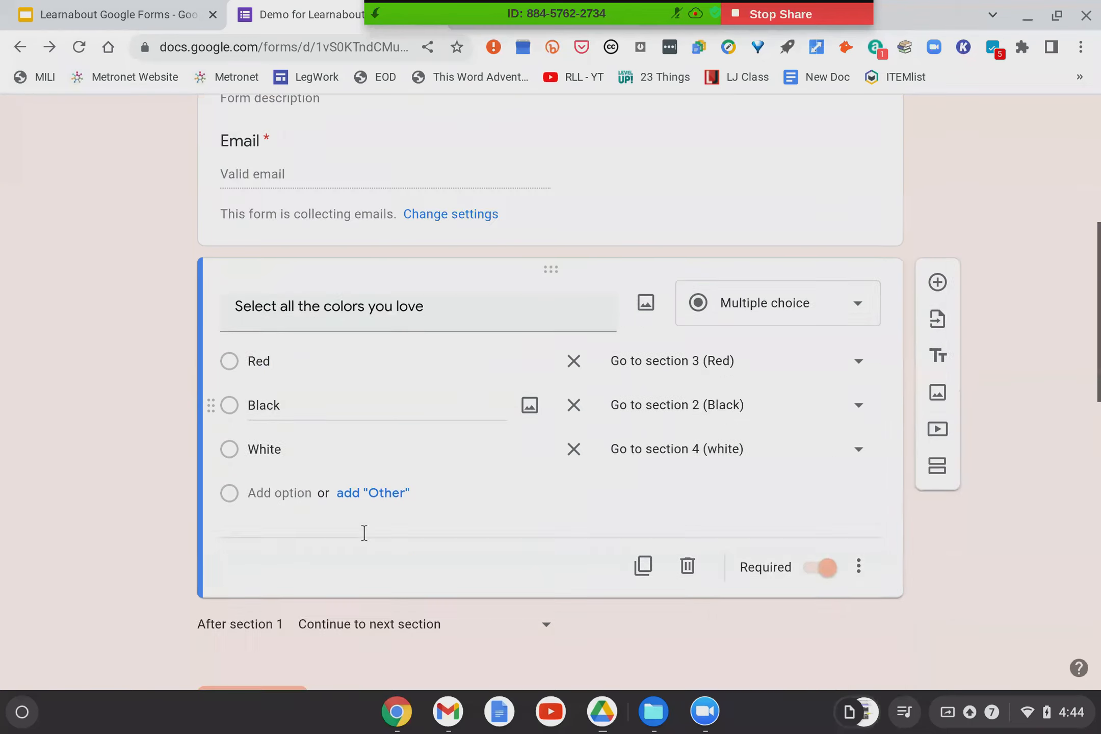
scroll(364, 532, "down", 4)
scroll(381, 402, "down", 2)
scroll(381, 403, "up", 8)
scroll(381, 401, "up", 3)
scroll(381, 401, "down", 4)
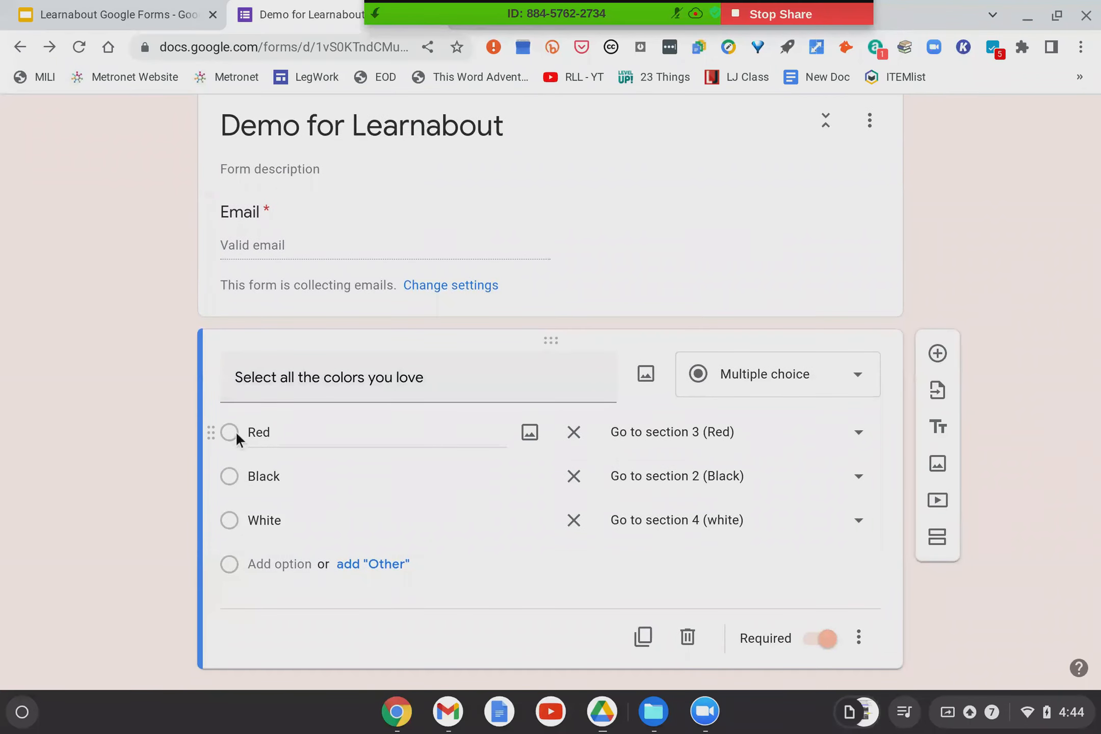
scroll(161, 413, "down", 15)
scroll(161, 413, "up", 10)
scroll(161, 413, "up", 10)
scroll(145, 525, "down", 12)
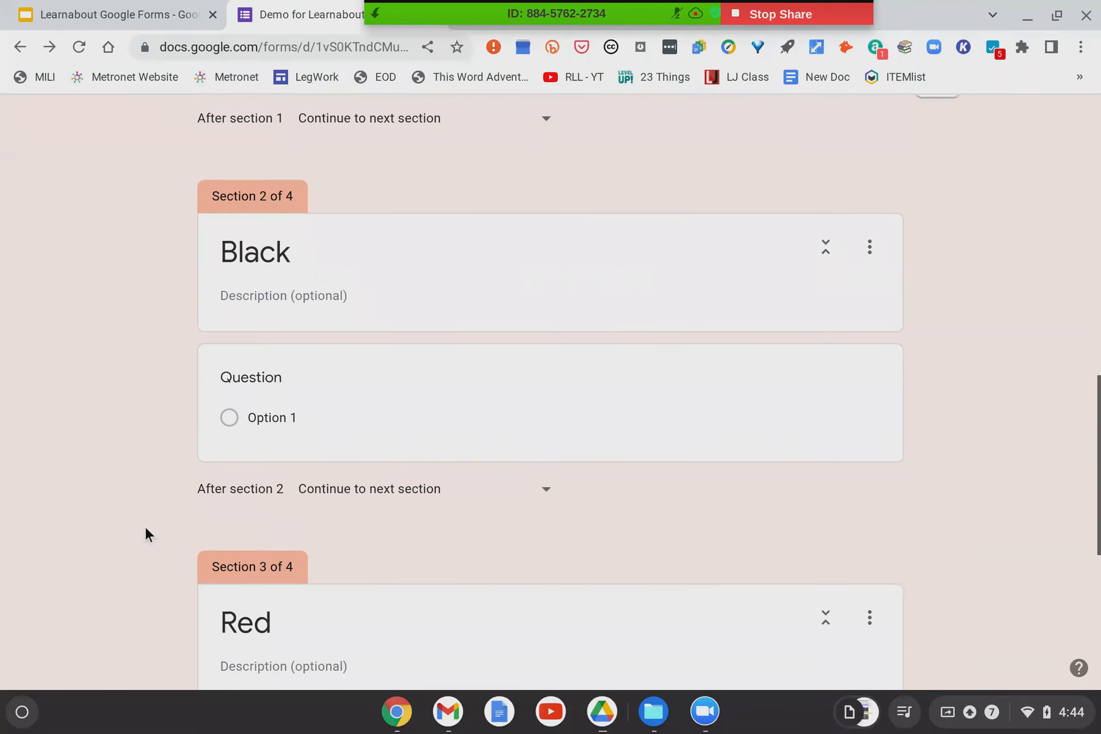
Set the form to Submit form after section 2 (Black).
scroll(145, 526, "down", 2)
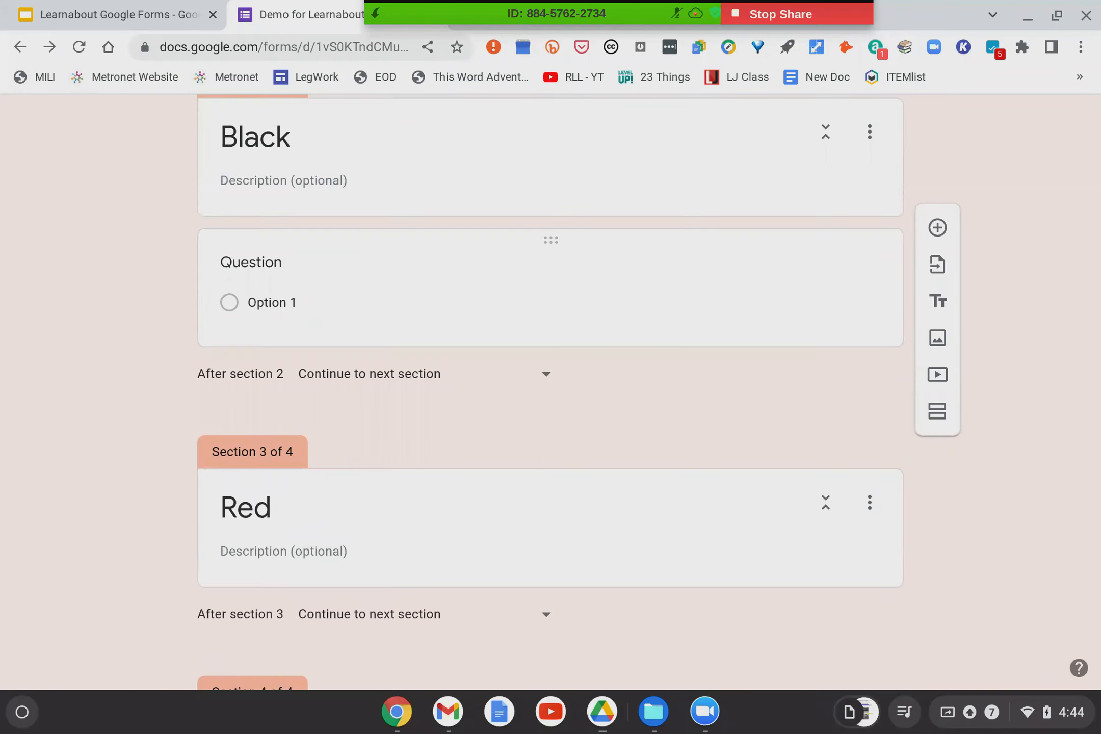
scroll(378, 237, "down", 6)
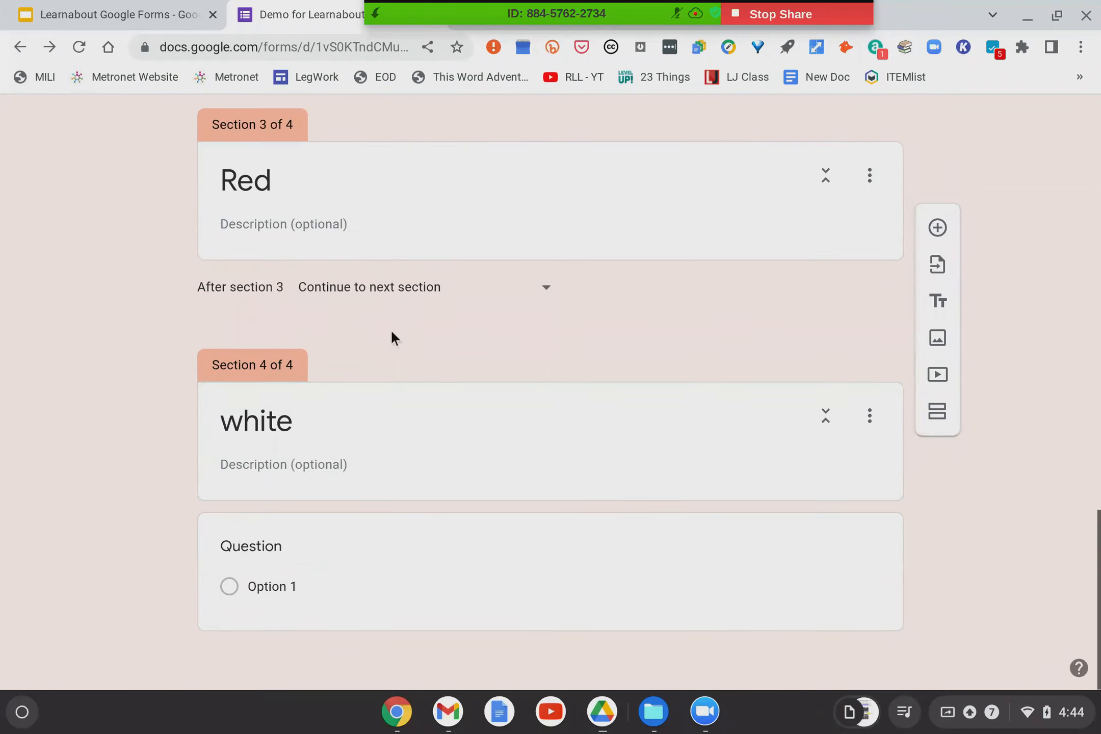
scroll(441, 224, "up", 4)
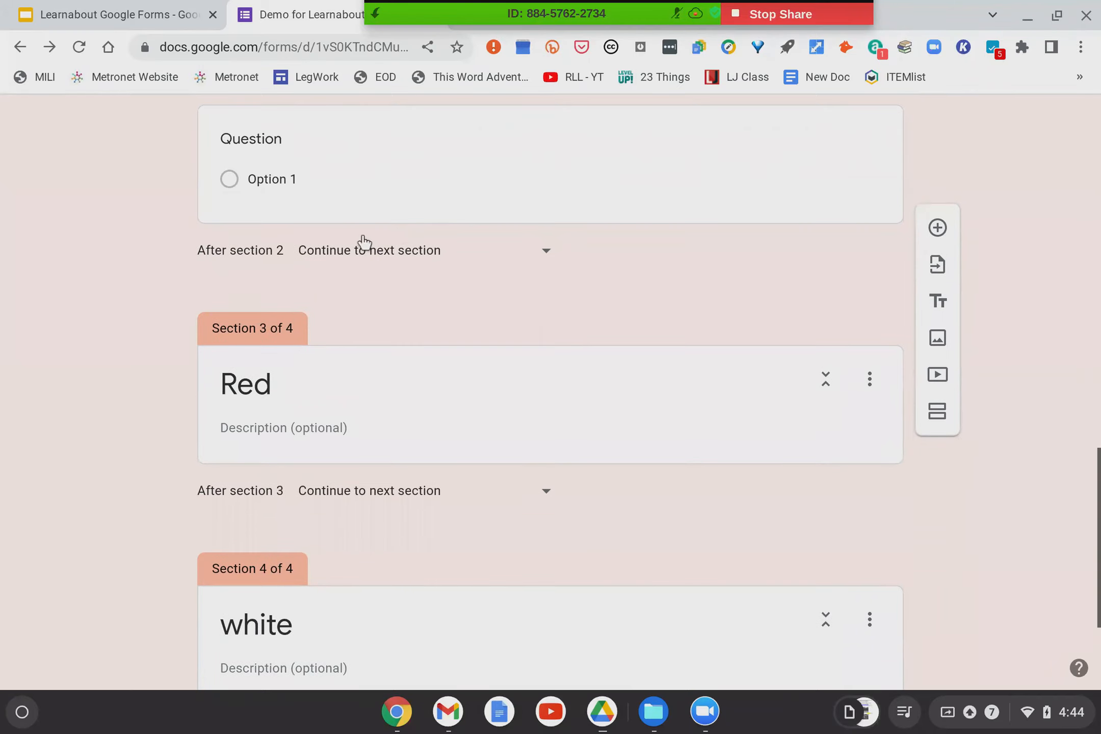
scroll(363, 242, "up", 2)
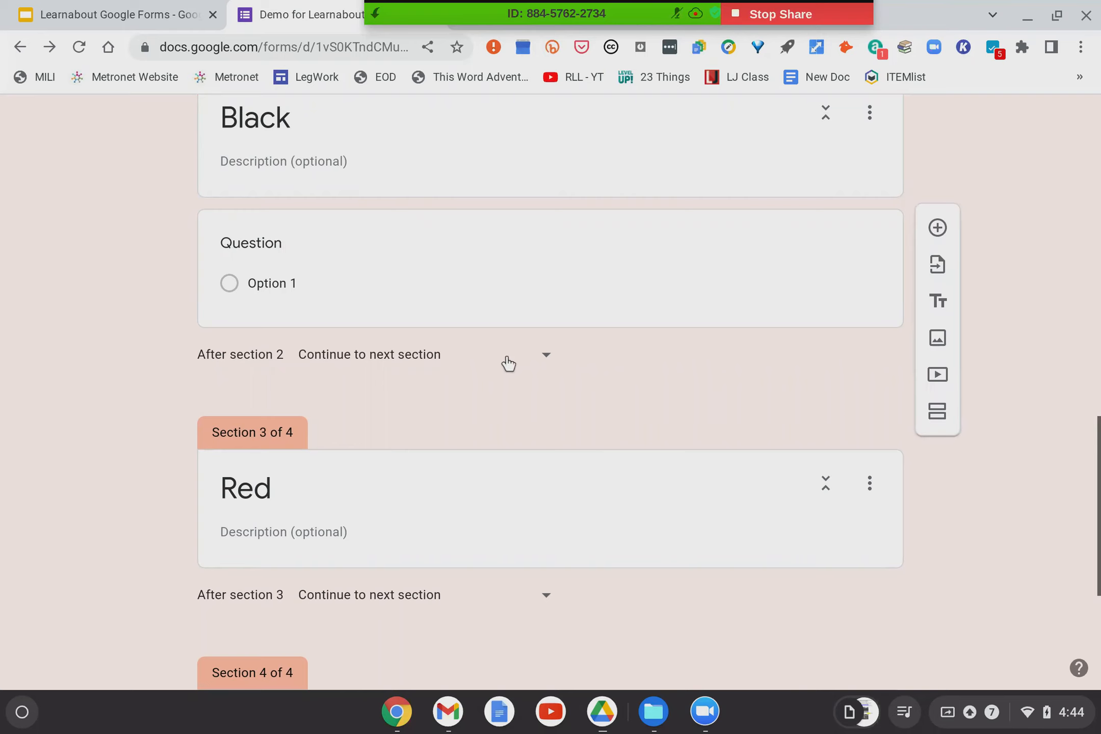
left_click(549, 359)
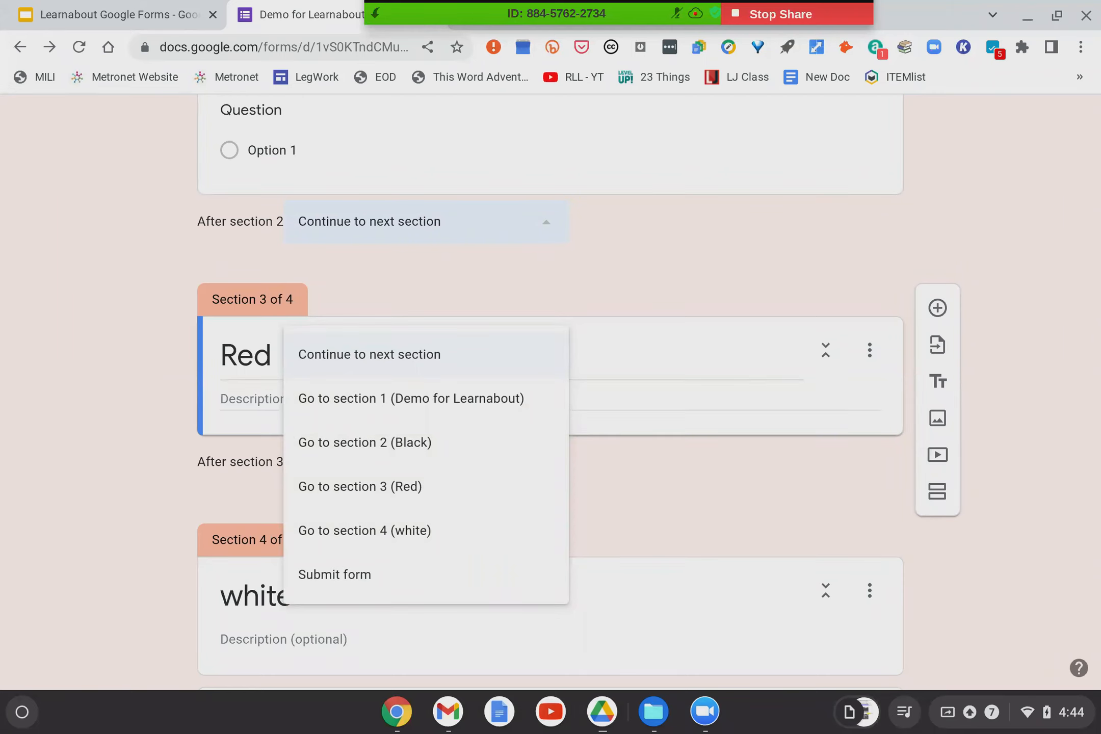
left_click(360, 577)
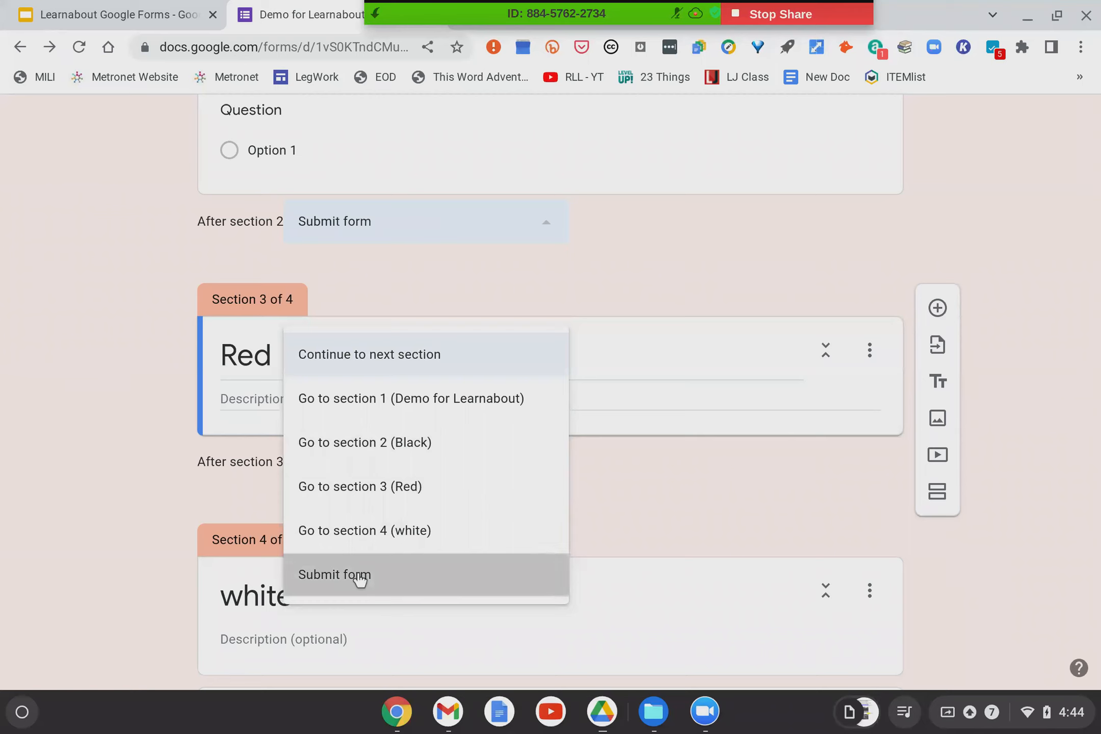
Set the form to Submit form after section 3 (Red) as well.
scroll(180, 480, "up", 8)
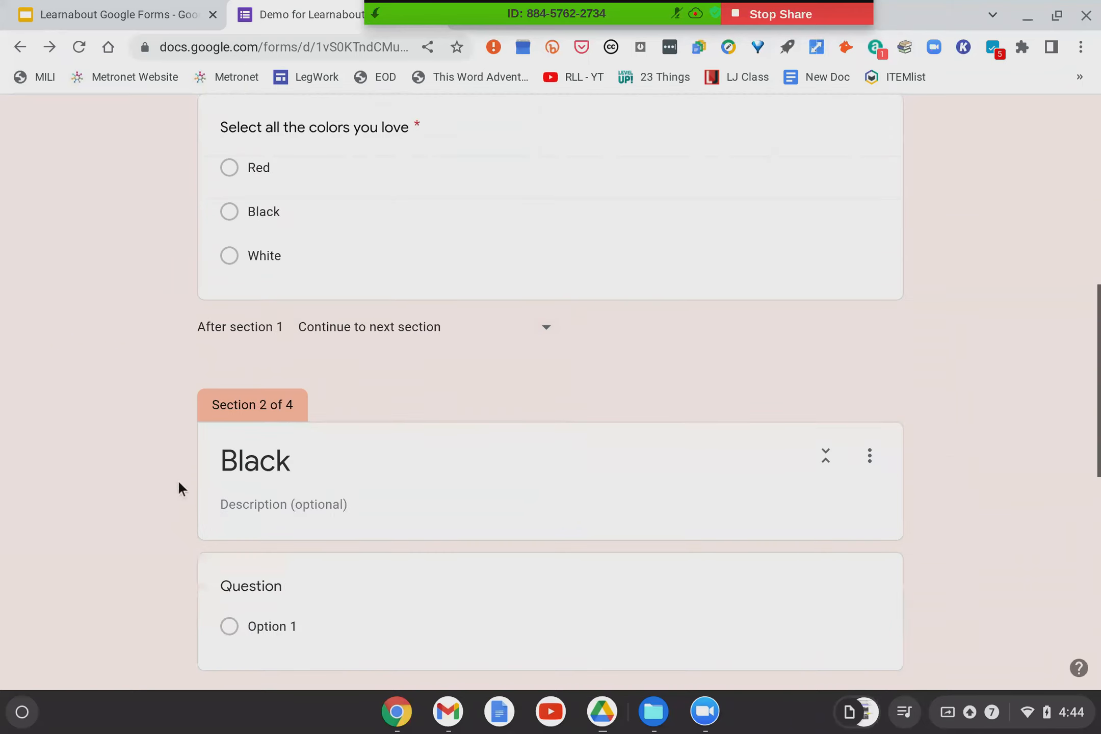
scroll(344, 509, "down", 1)
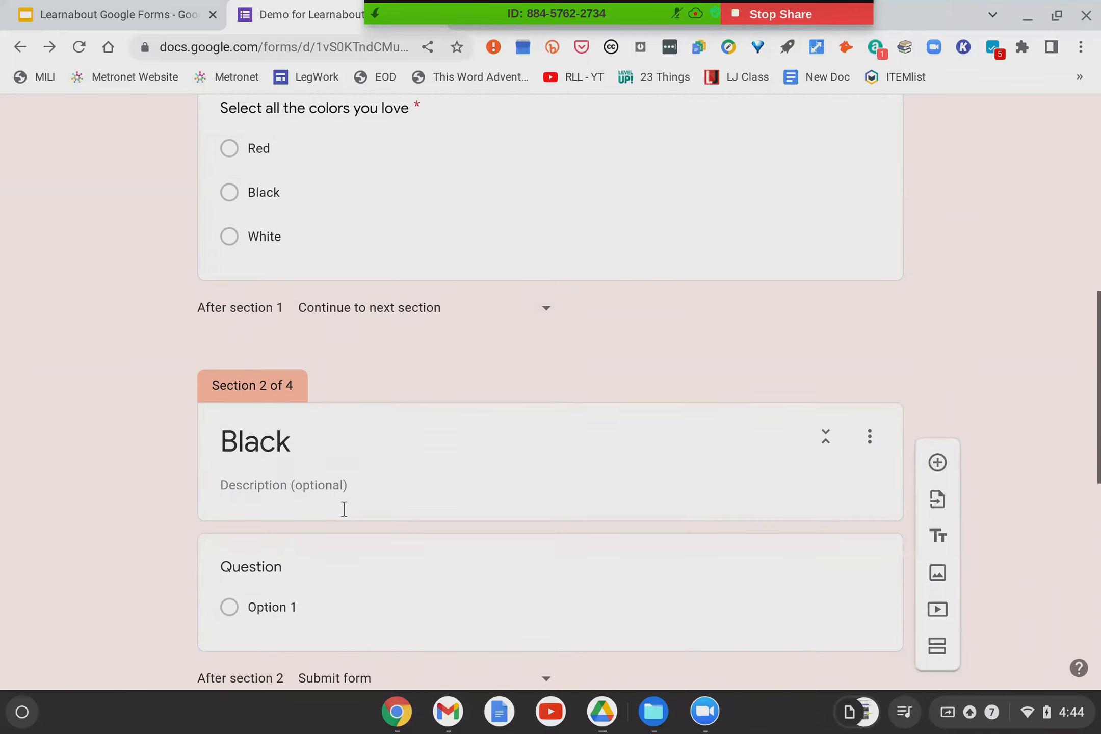
scroll(344, 509, "down", 3)
scroll(429, 510, "down", 2)
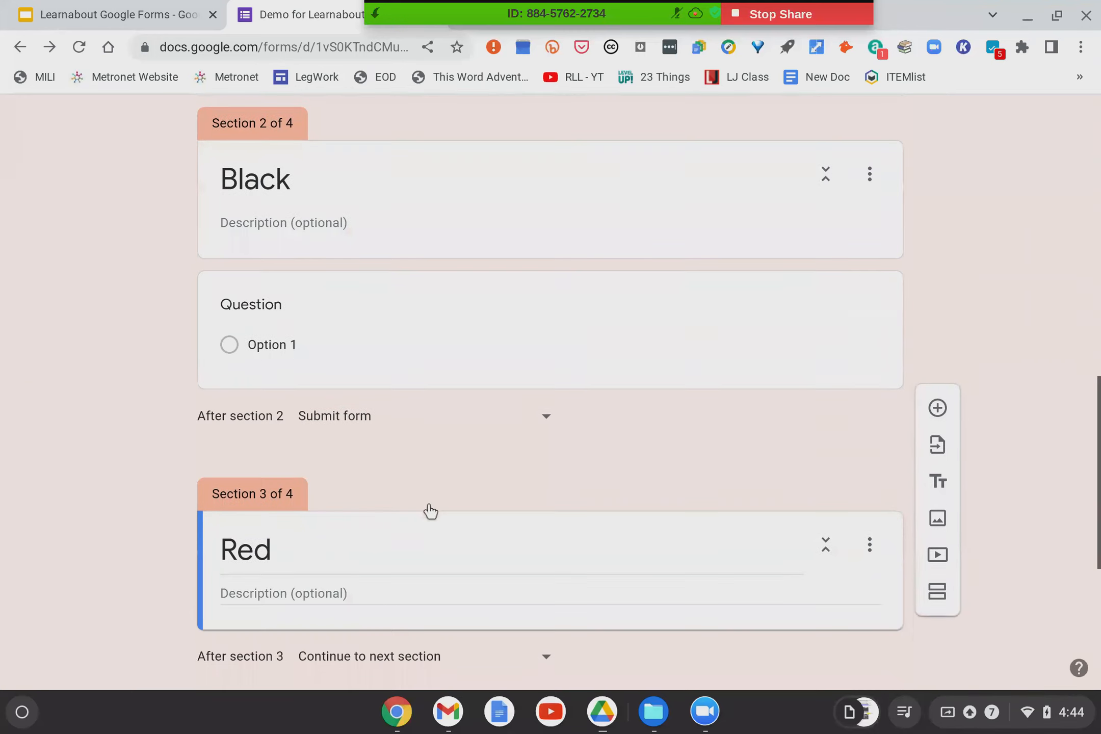
scroll(429, 436, "down", 5)
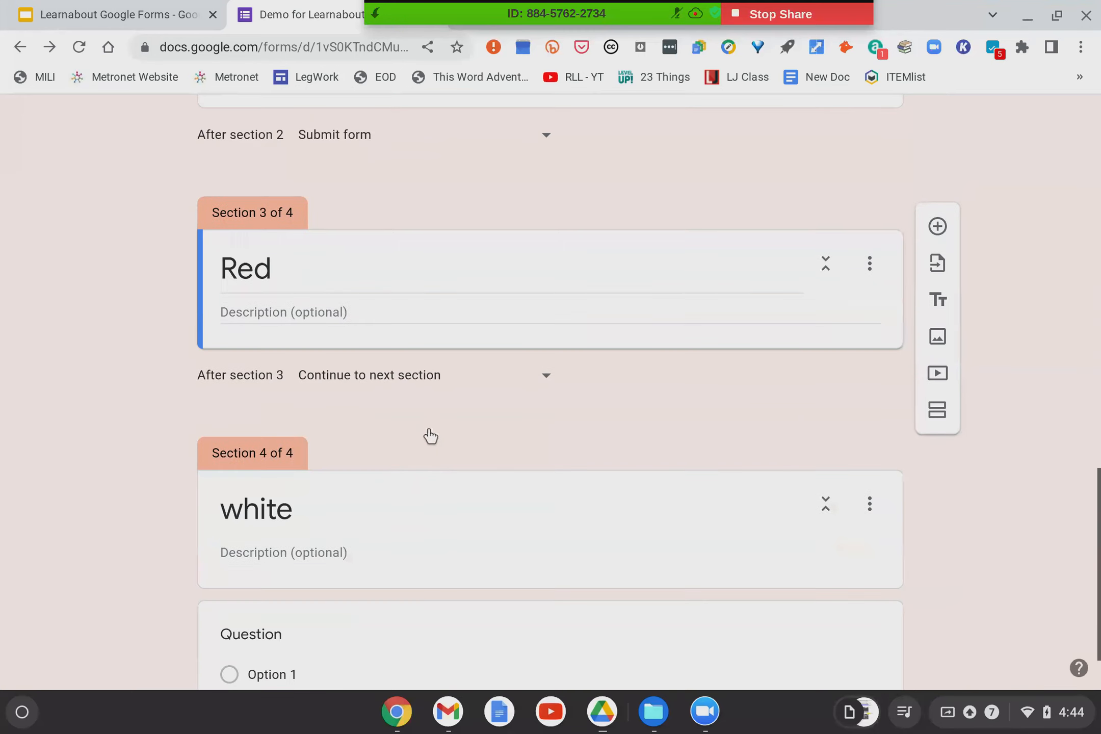
left_click(461, 381)
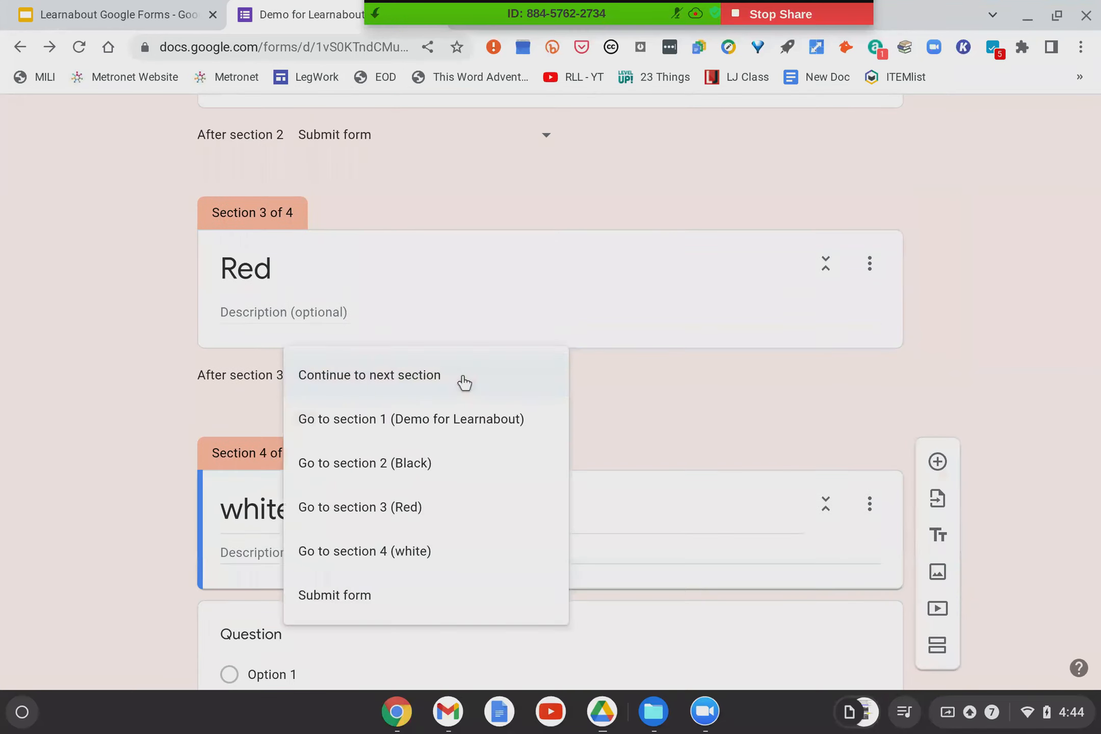
left_click(326, 597)
scroll(3, 385, "down", 2)
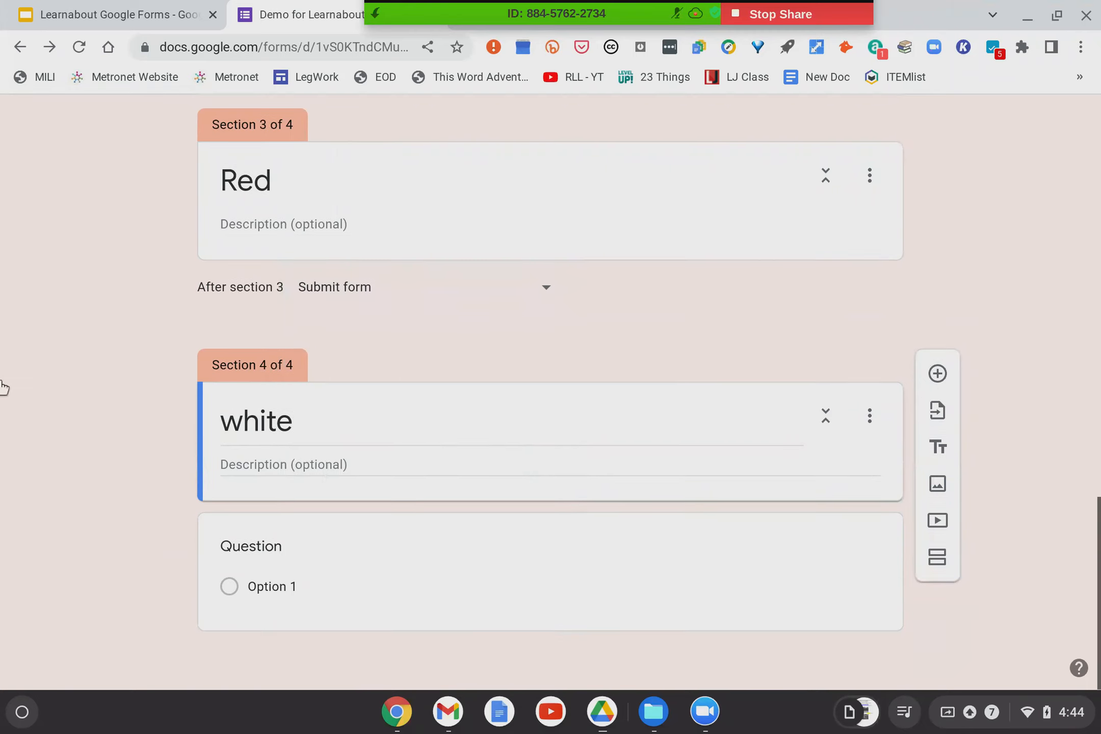
scroll(142, 400, "up", 2)
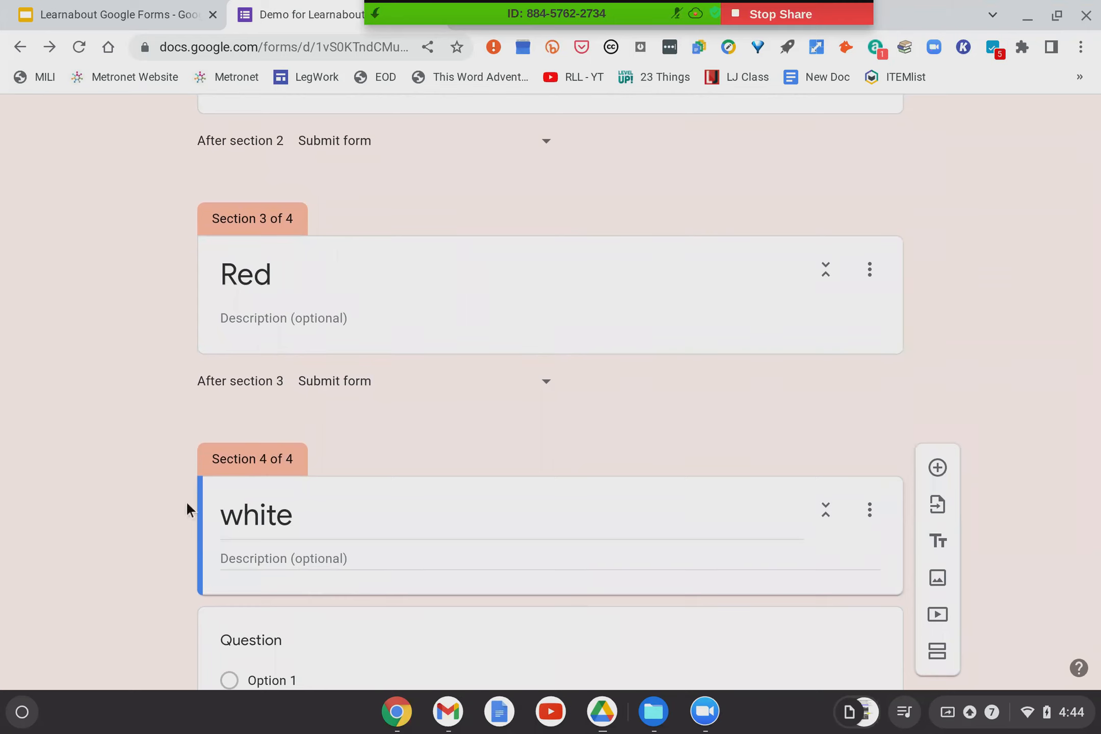
scroll(185, 501, "down", 2)
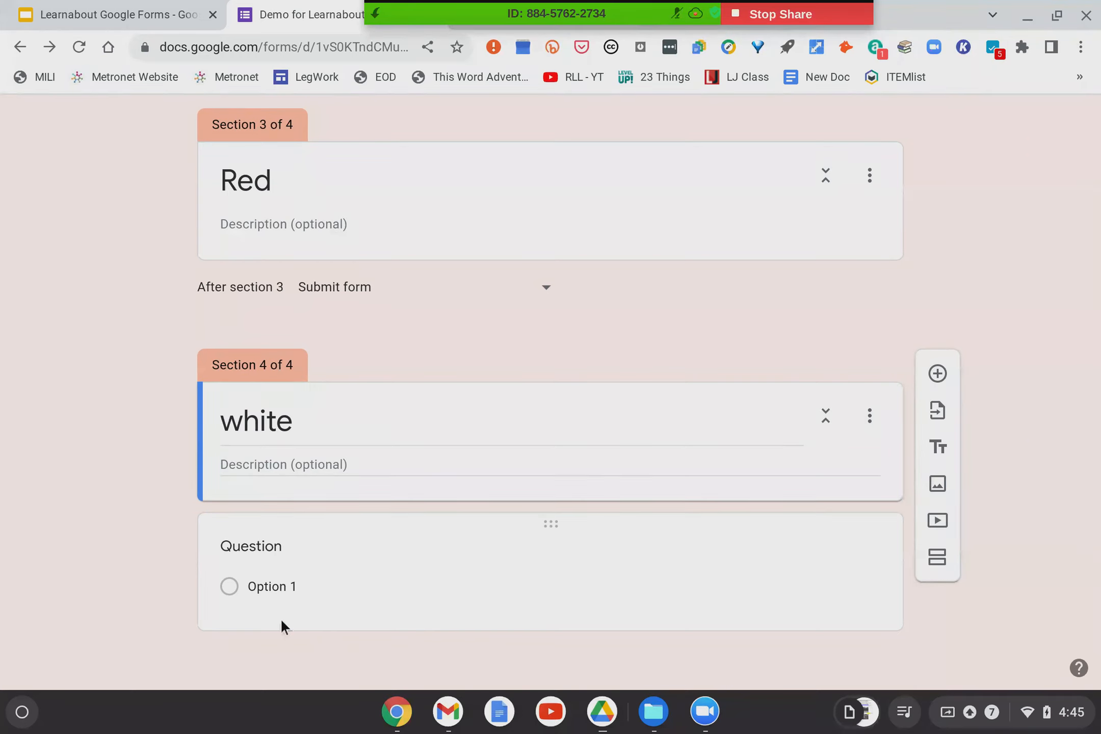
Word the white section's question 'Which is better?' with Clouds as its first answer.
scroll(281, 617, "up", 2)
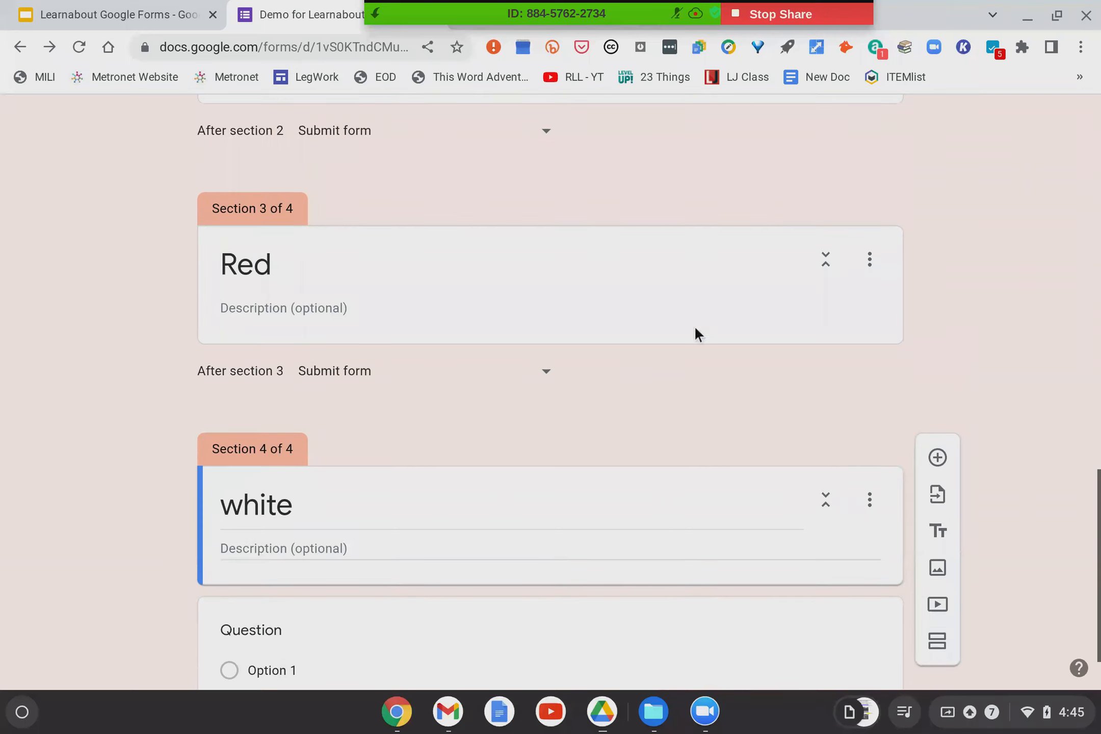
scroll(276, 637, "down", 2)
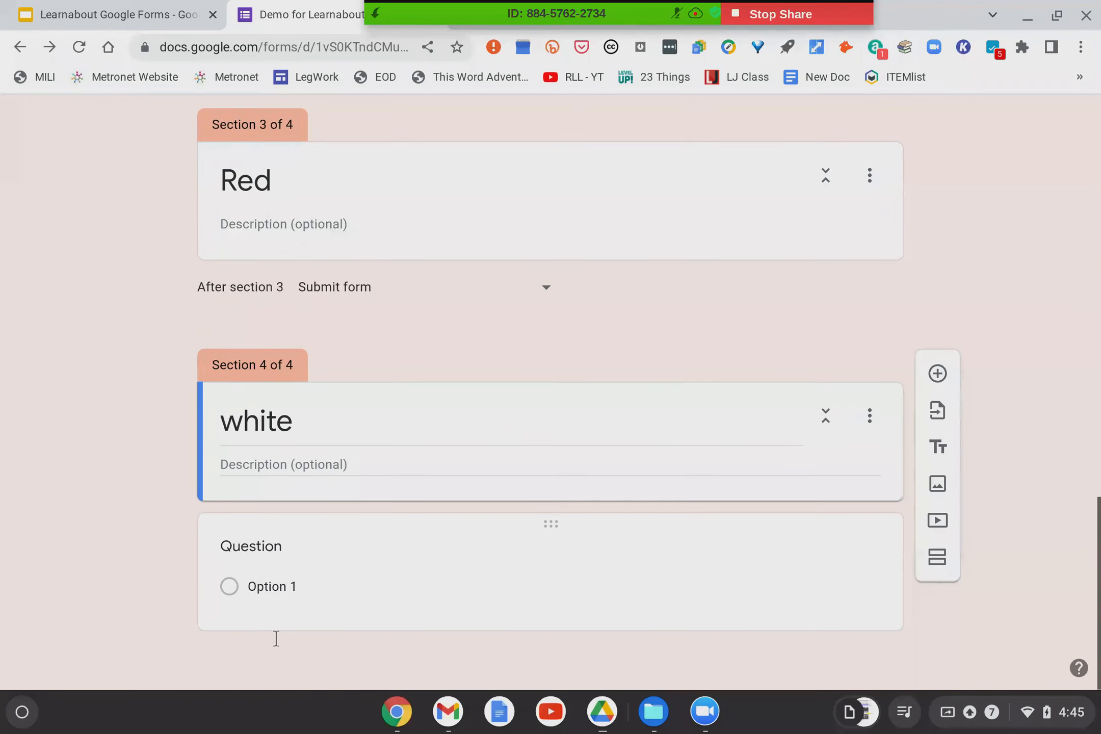
left_click(259, 544)
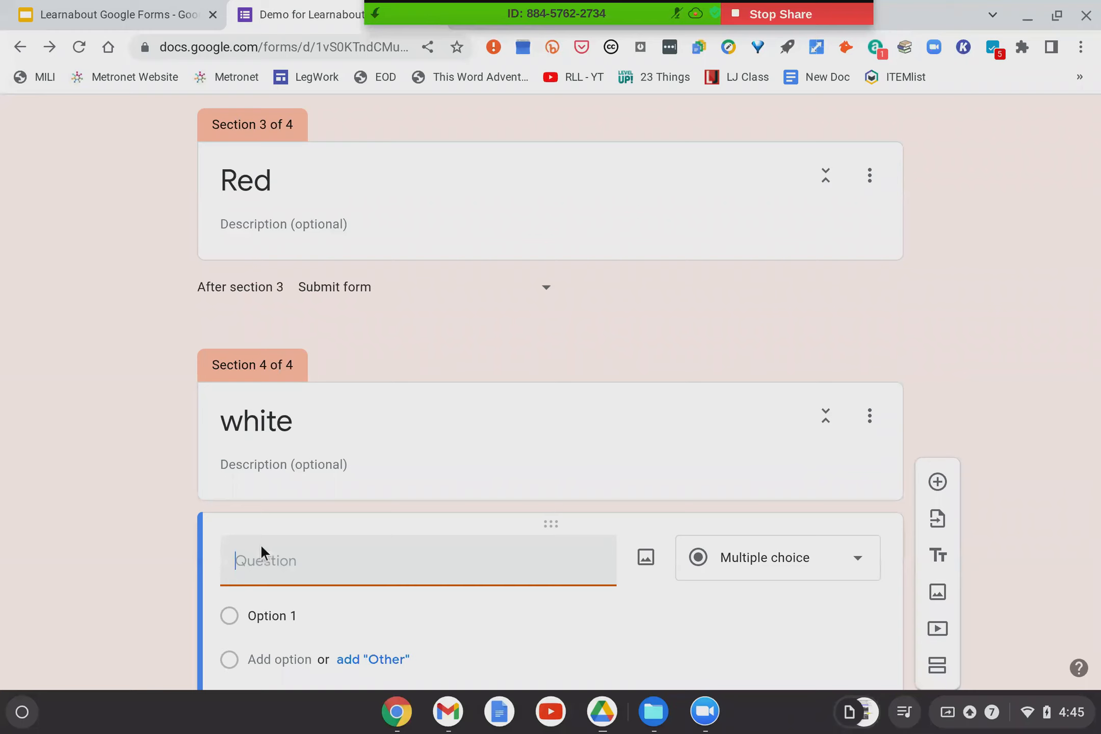
type("Which is better?")
scroll(413, 590, "down", 3)
left_click(274, 492)
type("d")
key("BackSpace")
type("Clouds")
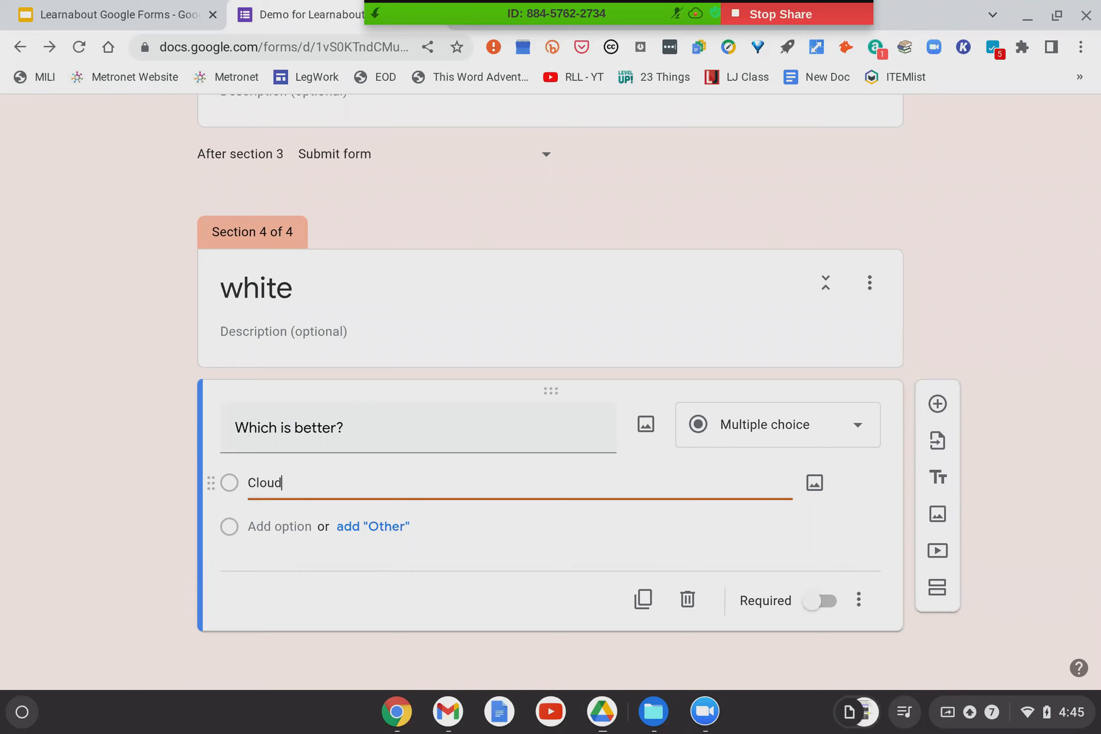
Add Milk as the second answer and mark the question required.
left_click(284, 525)
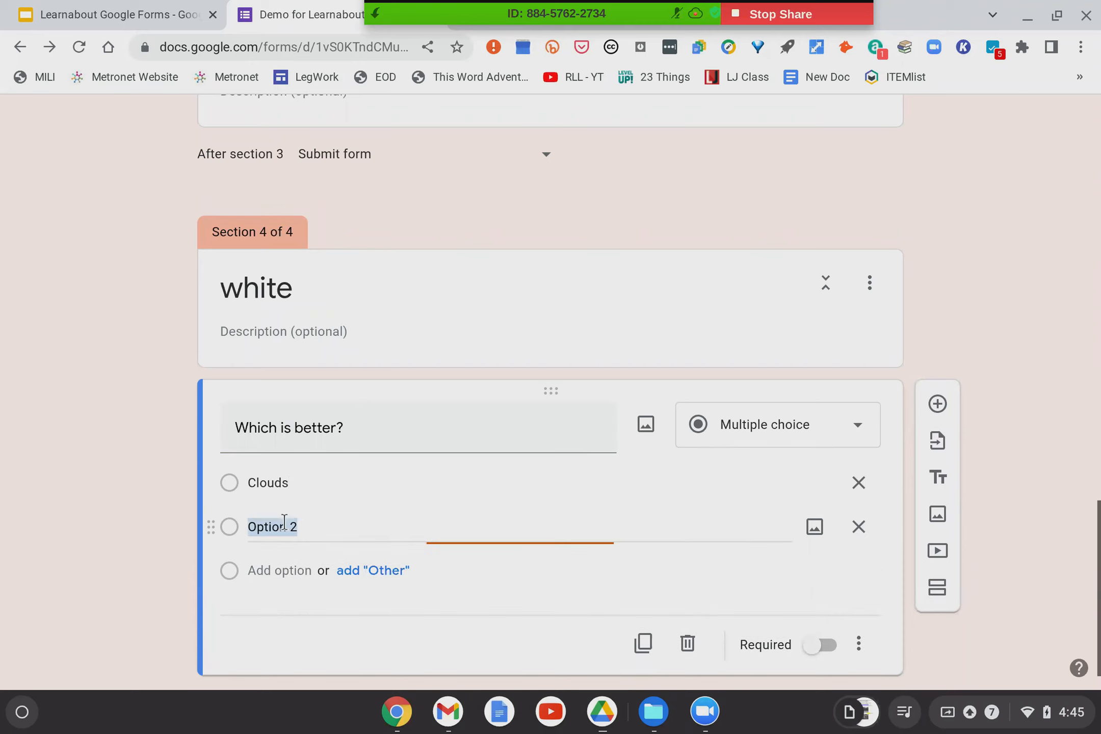
type("Milk")
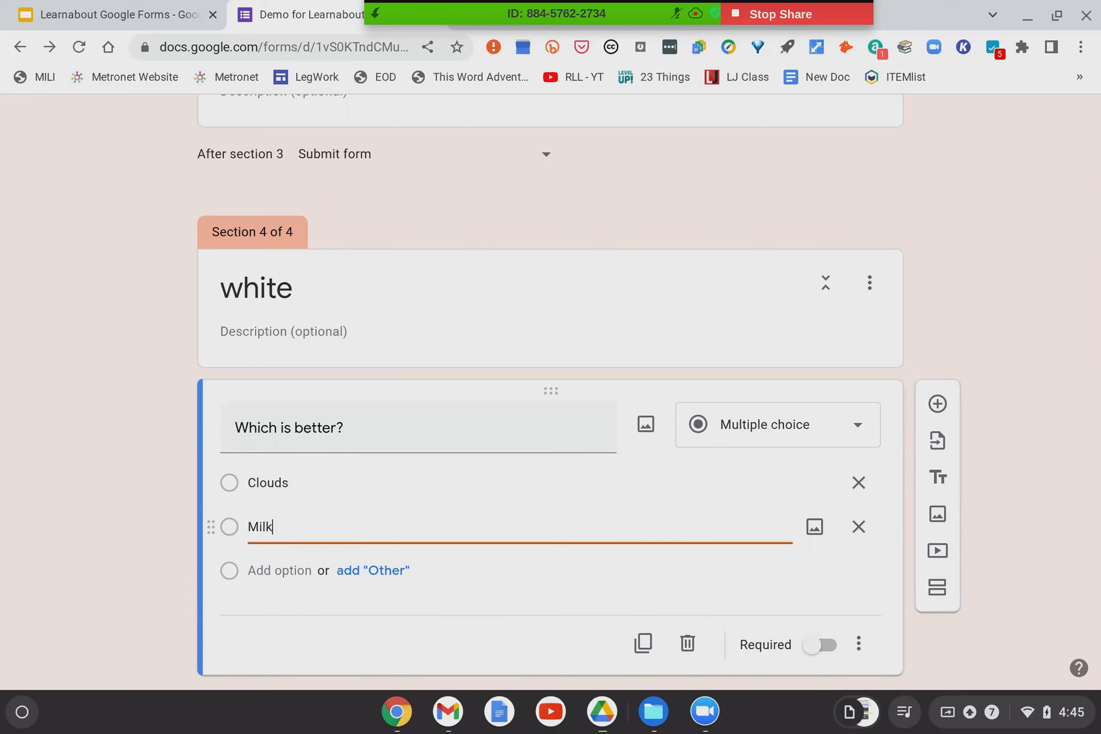
left_click(1017, 497)
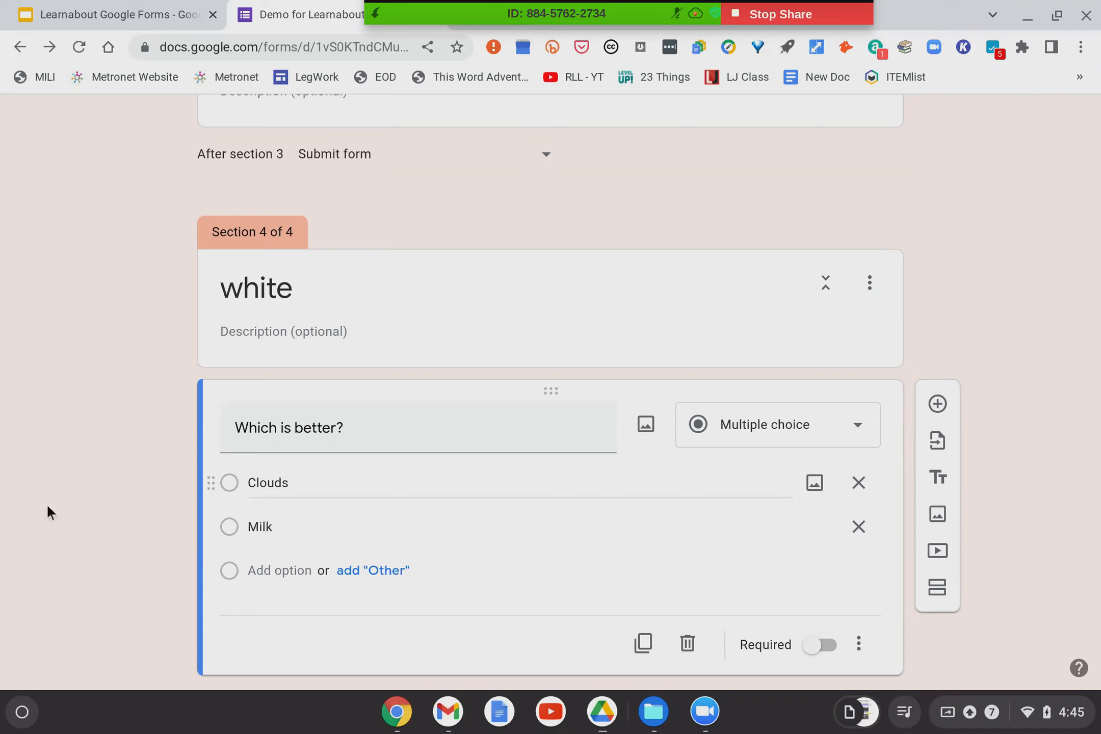
scroll(51, 517, "down", 1)
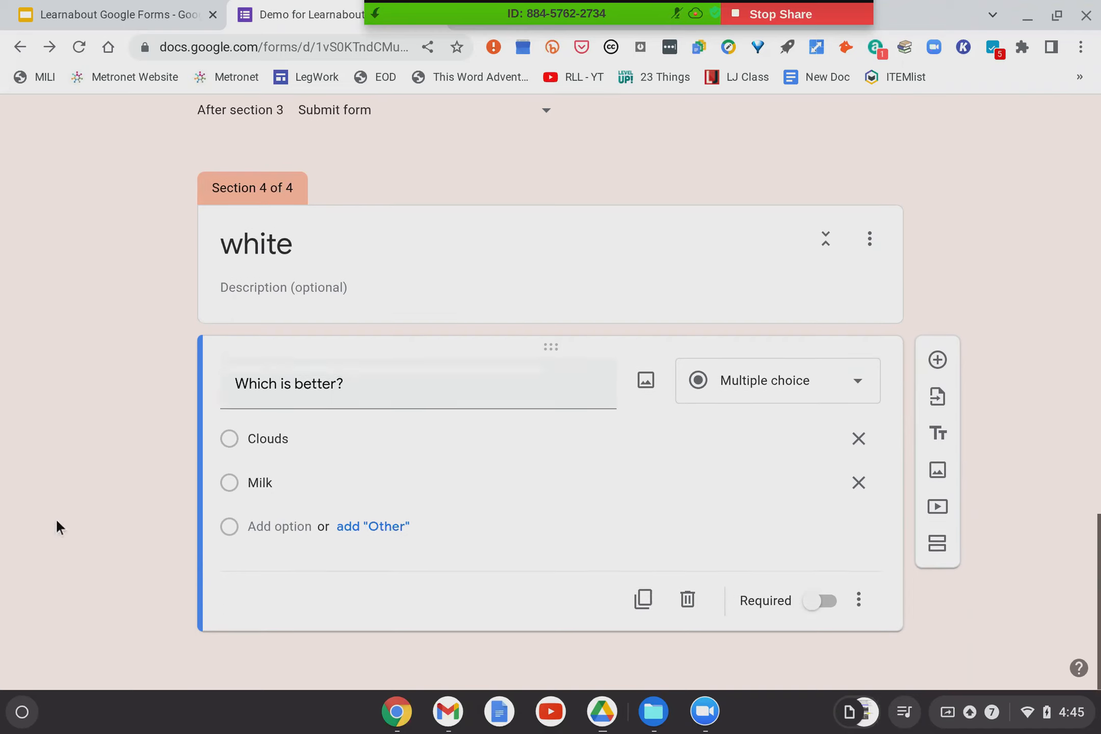
left_click(819, 604)
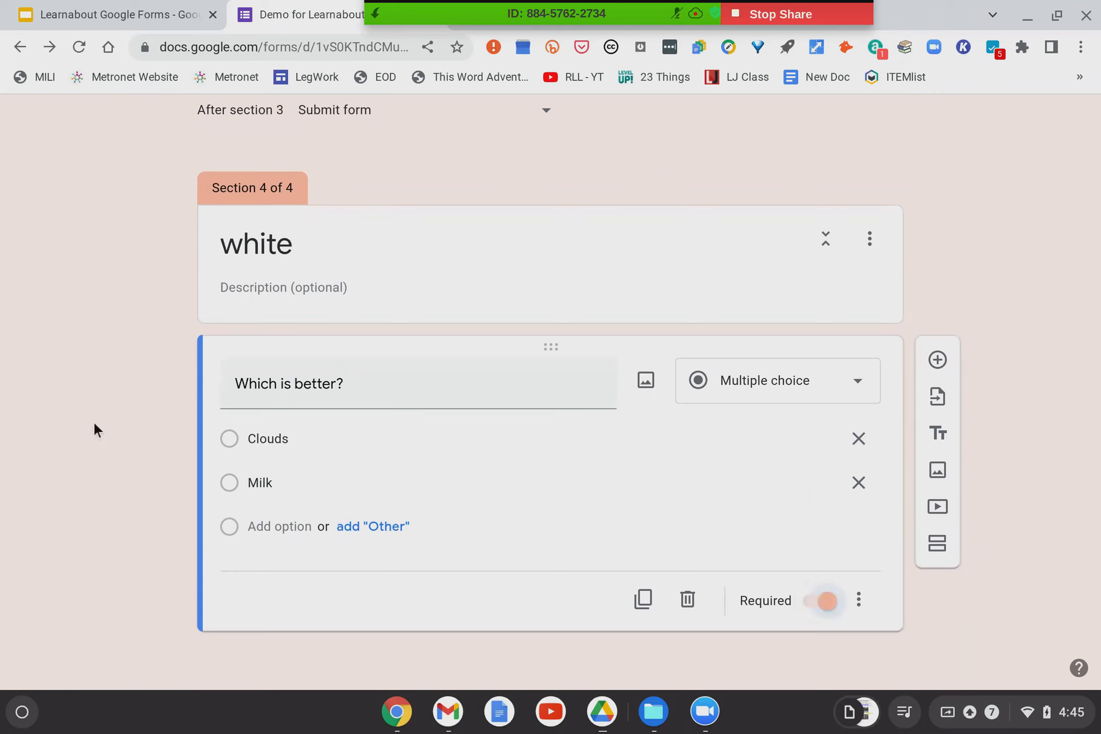
scroll(611, 219, "up", 4)
left_click(619, 227)
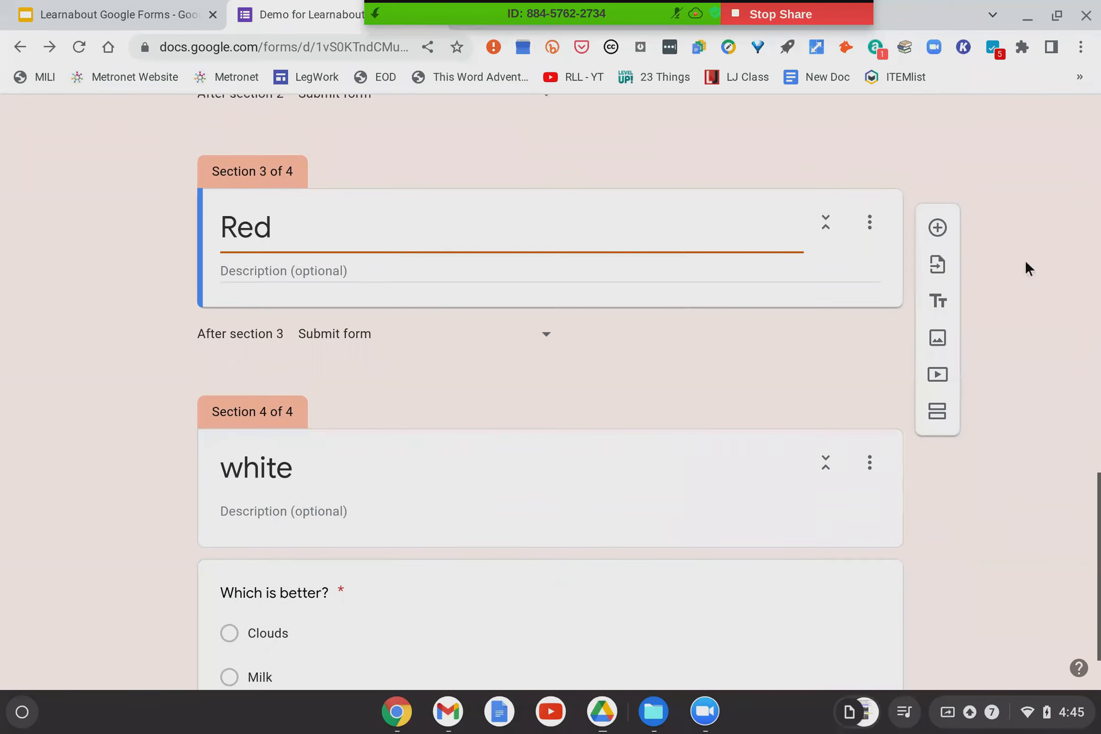
Add a required Red question 'Which is better?' with answers Red gummy bears and Red jelly beans.
left_click(935, 228)
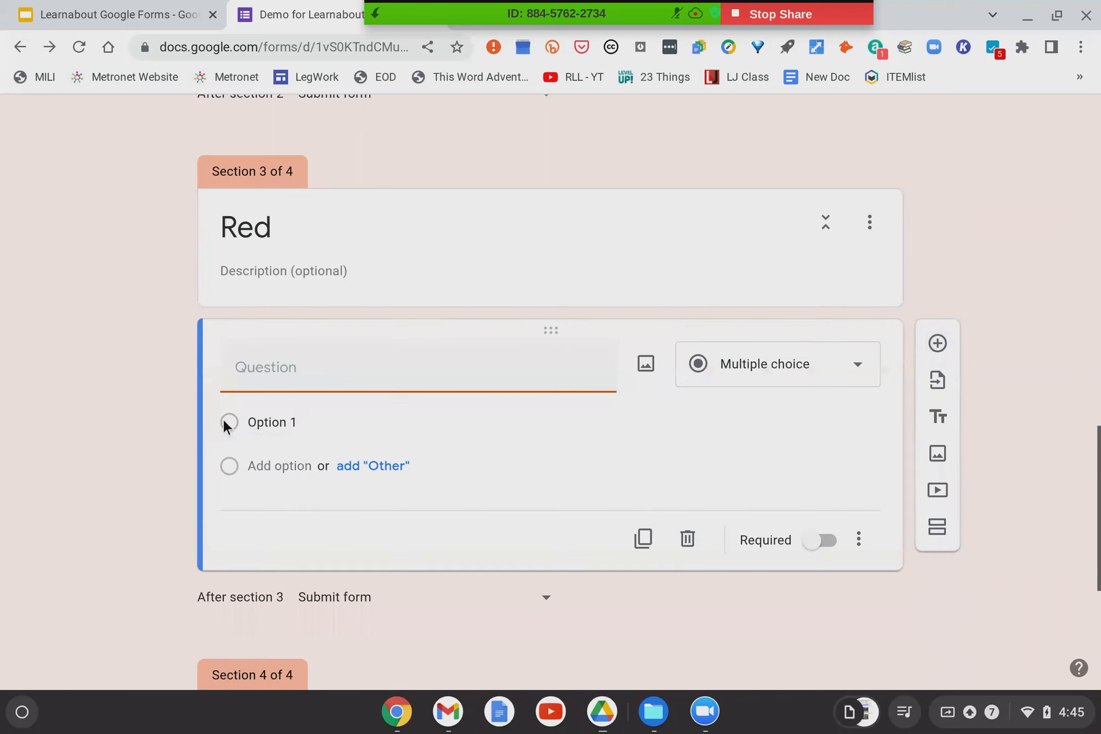
type("Which is better?")
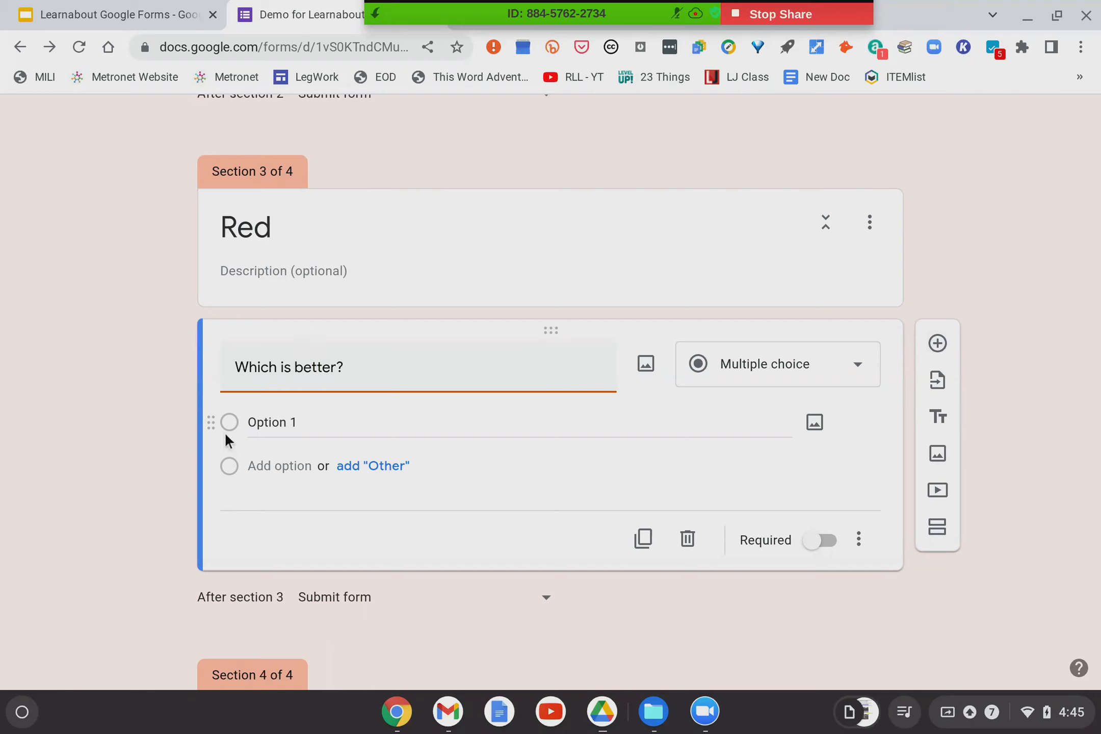
left_click(269, 423)
type("Re")
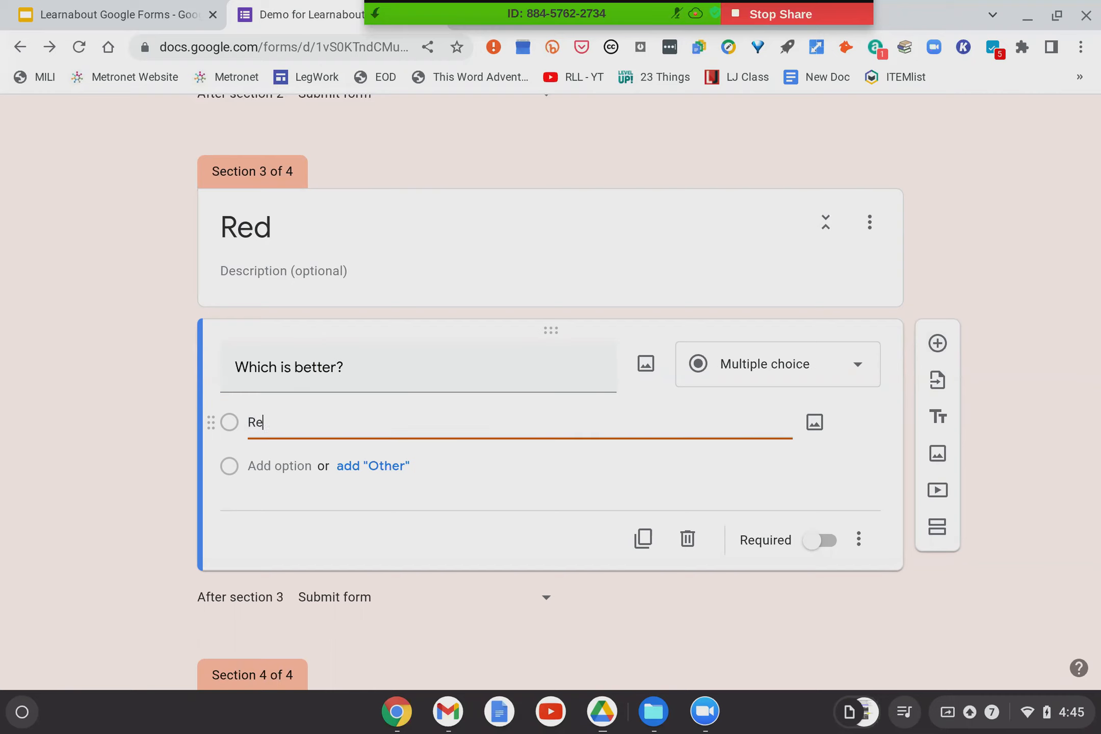
type("d gummy bears")
left_click(280, 466)
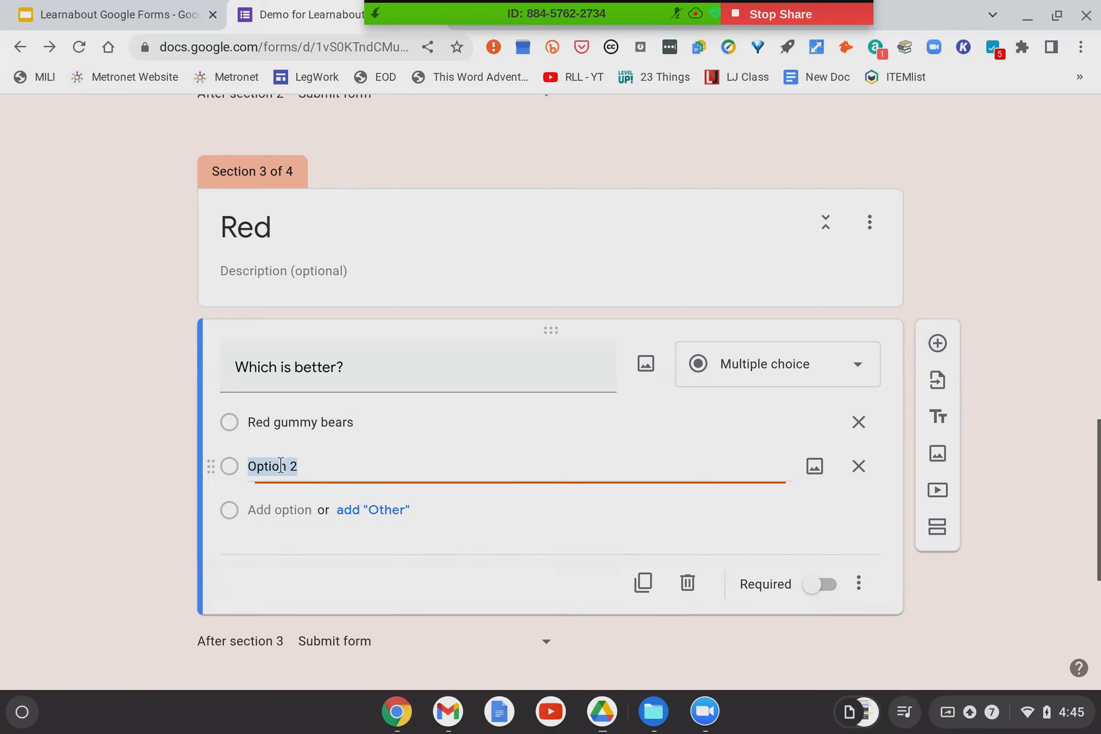
type("Red jel")
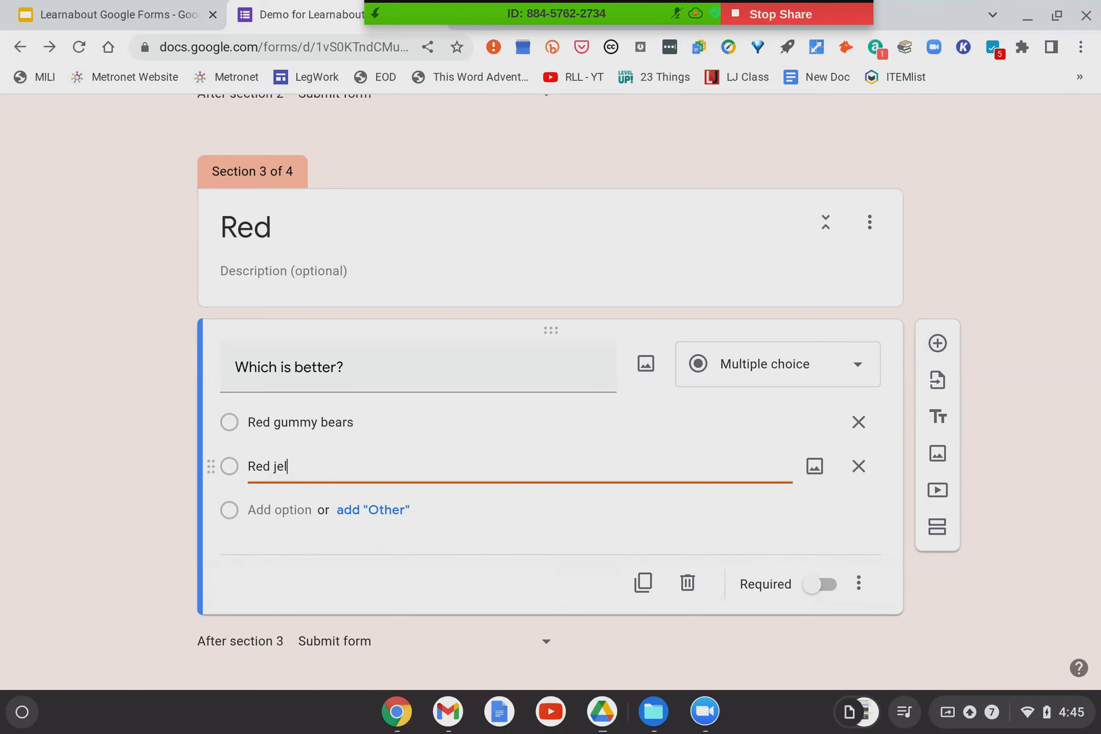
type("ly beans")
left_click(822, 586)
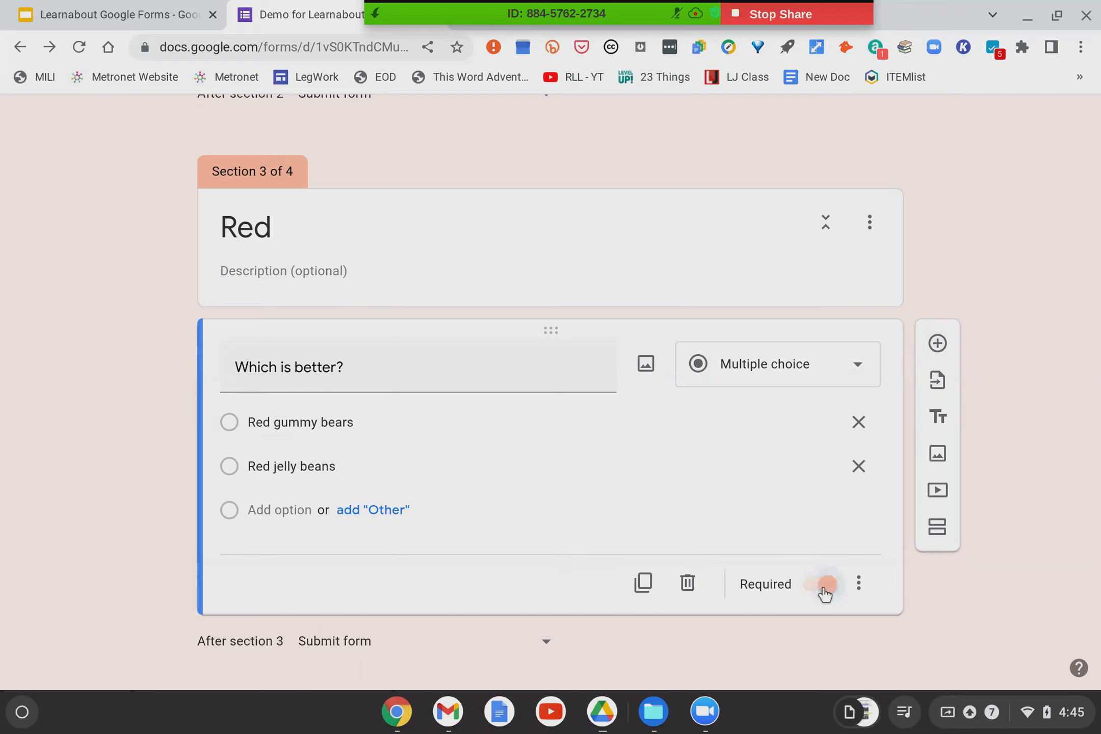
scroll(271, 536, "up", 5)
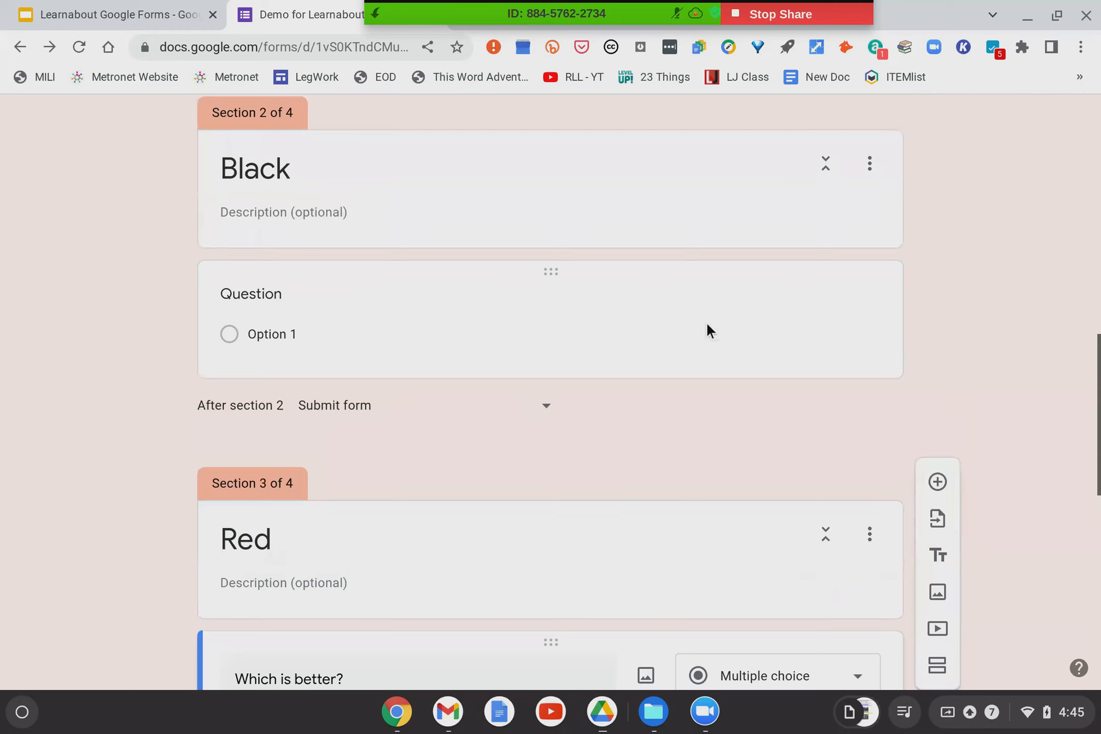
Fill the Black placeholder with required 'Which is better?': Magic 8 ball or labradors.
left_click(707, 325)
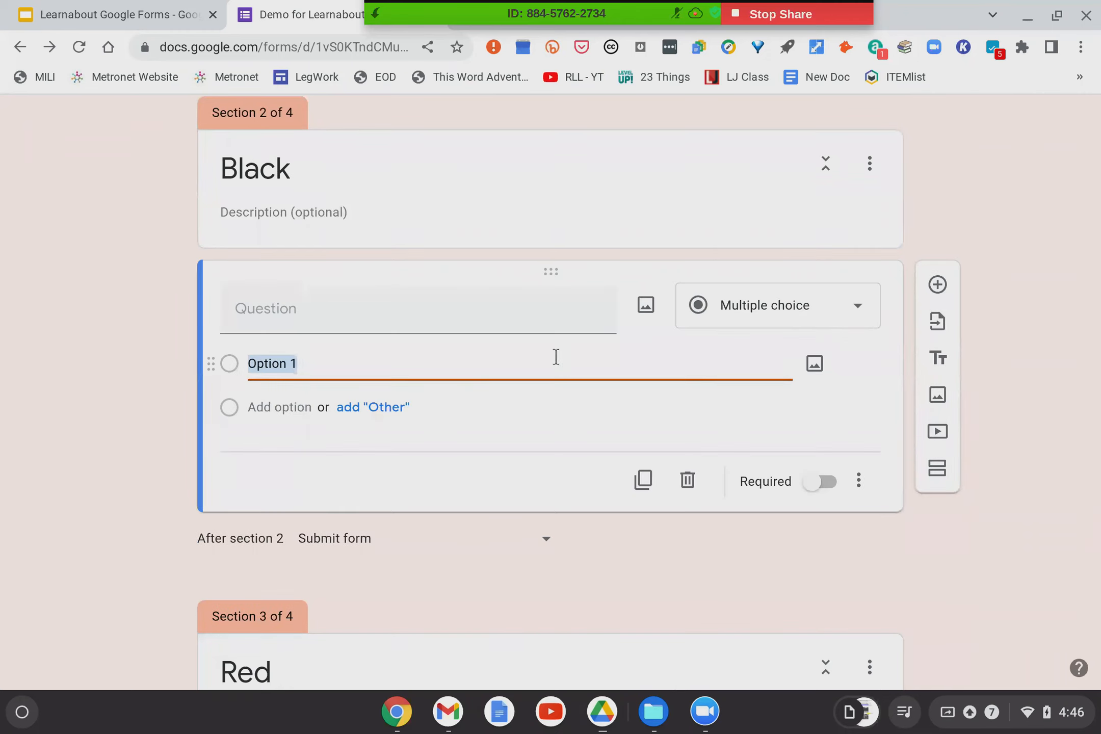
left_click(356, 306)
type("Which is better")
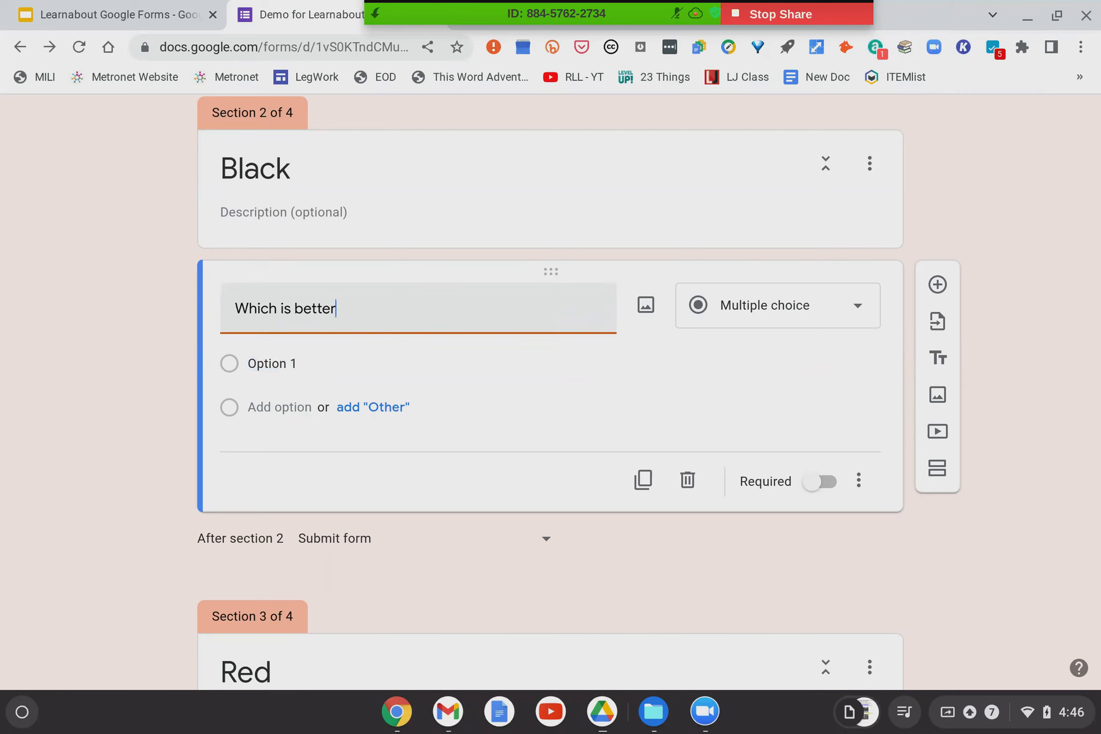
type("?")
left_click(276, 364)
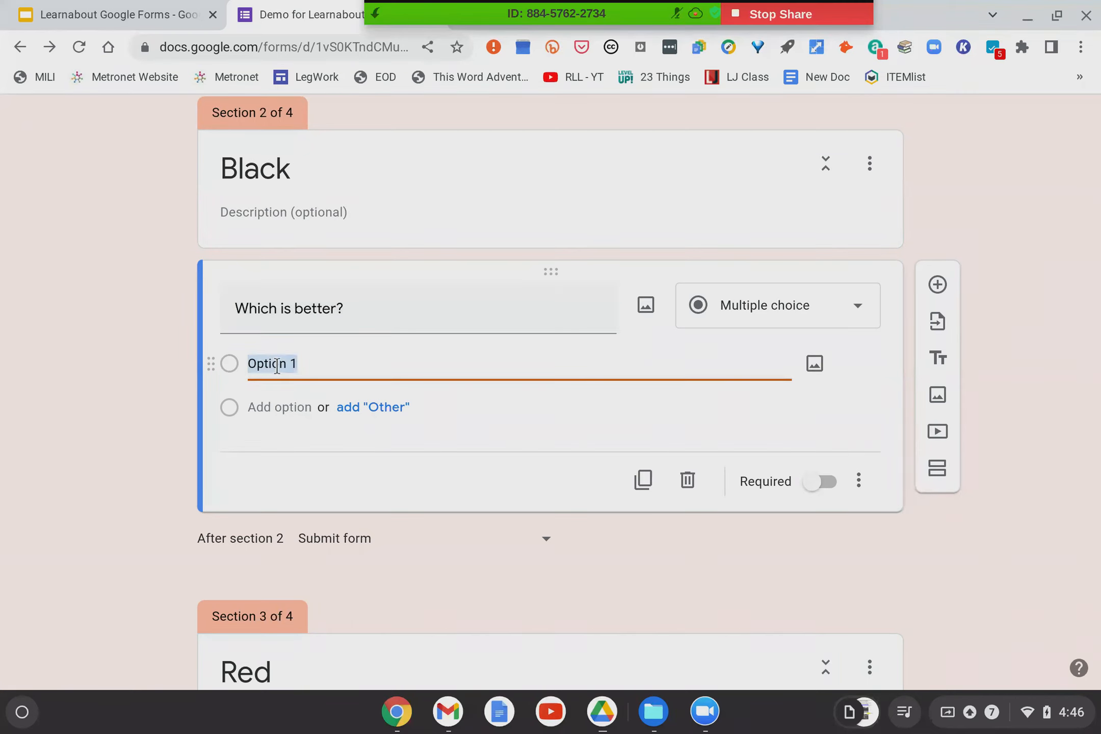
type("The")
key("BackSpace")
key("BackSpace")
key("BackSpace")
type("Magic 8 ball")
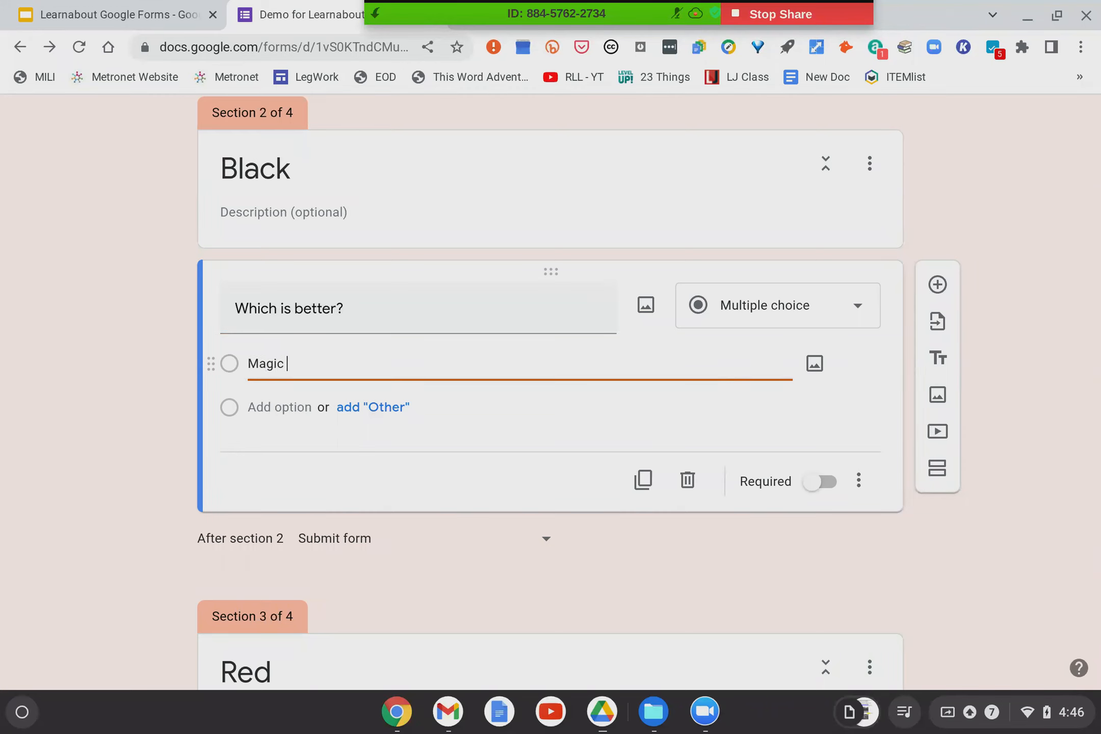
left_click(289, 407)
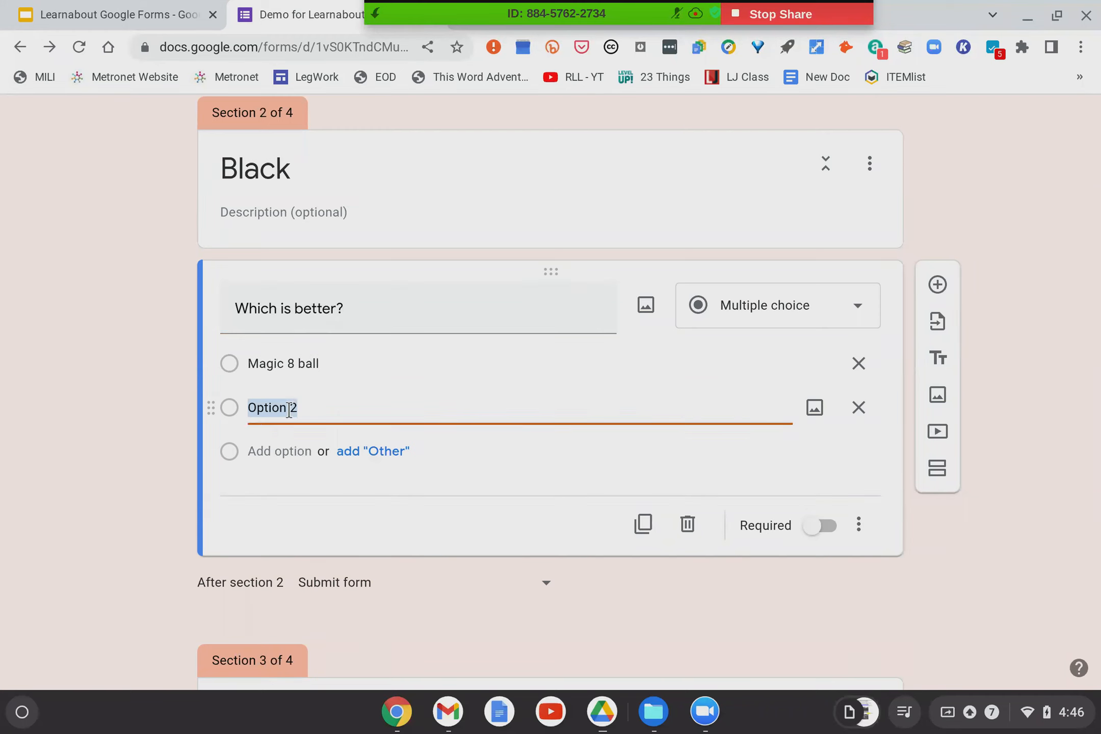
type("labradors")
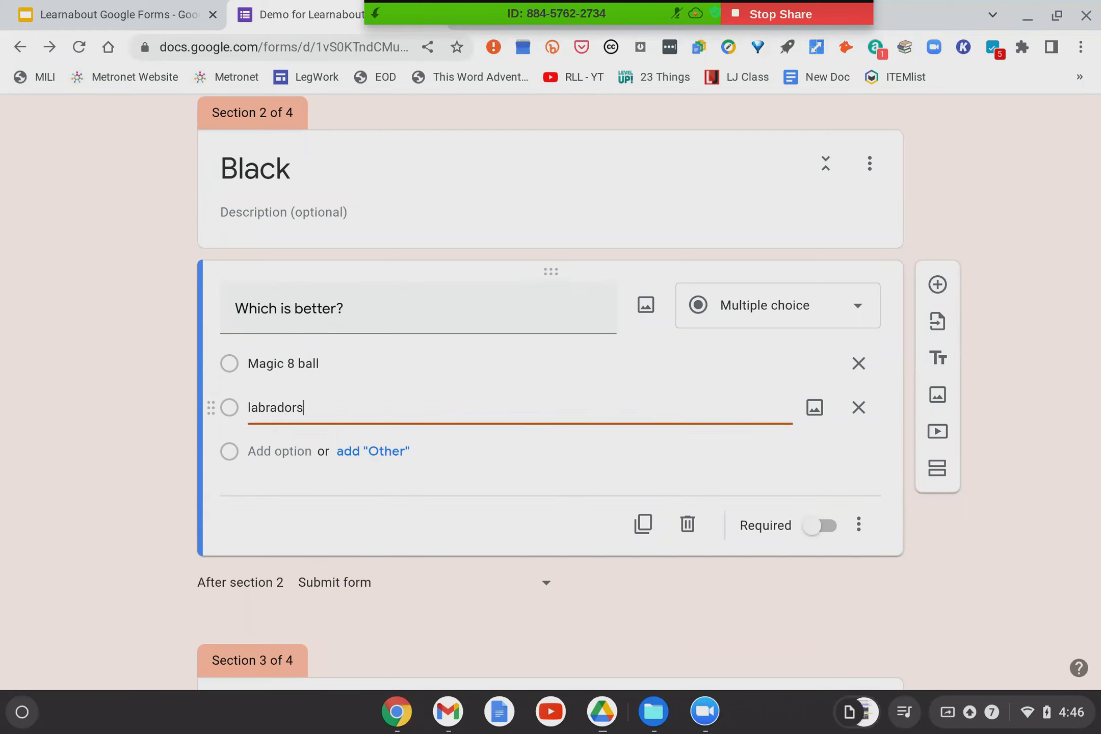
left_click(111, 450)
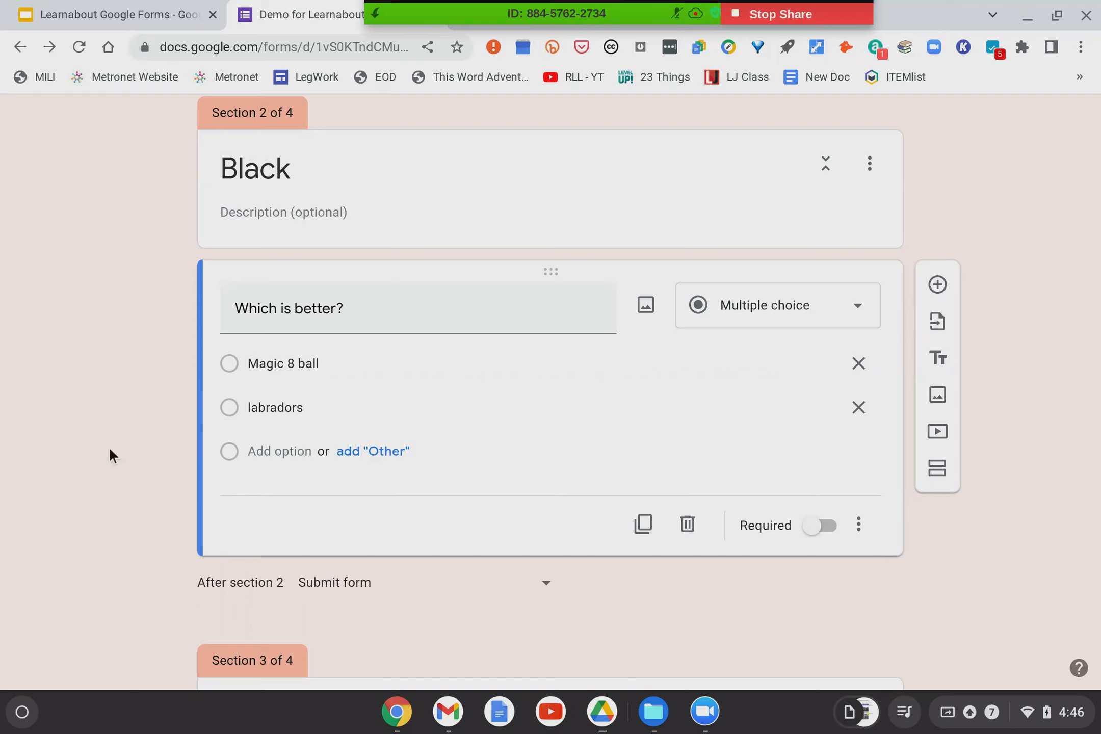
left_click(810, 529)
scroll(811, 533, "up", 10)
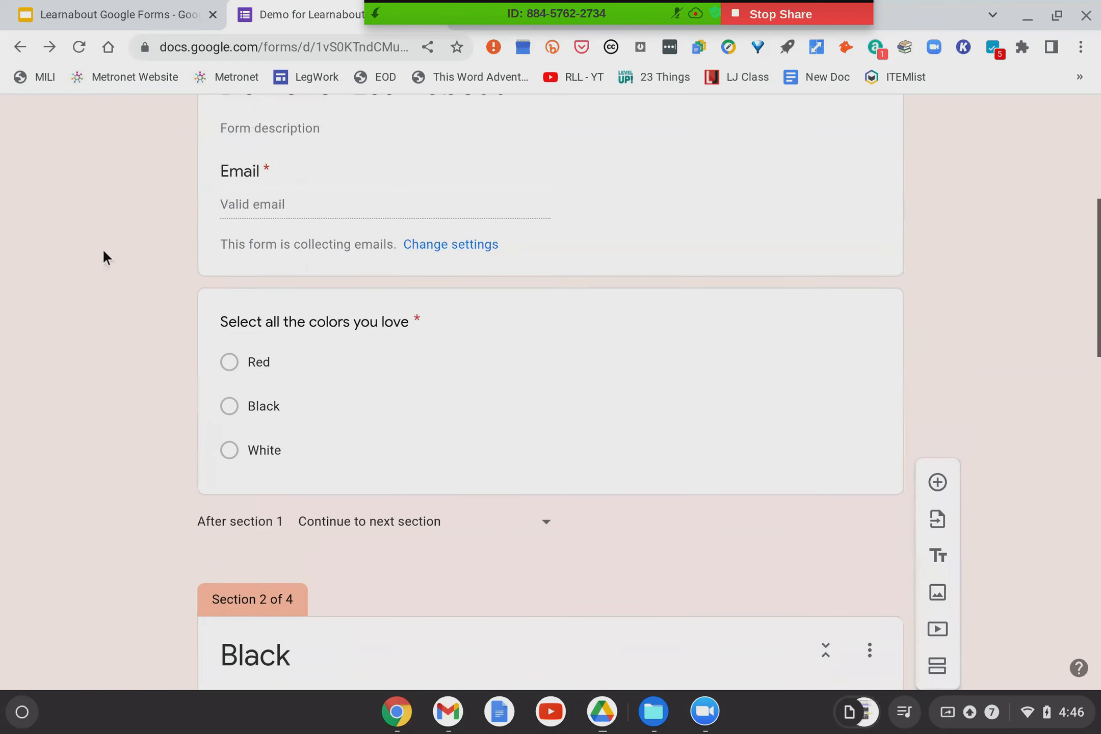
Preview the form, pick White as the favourite colour, and enter the respondent's email address.
scroll(671, 378, "up", 8)
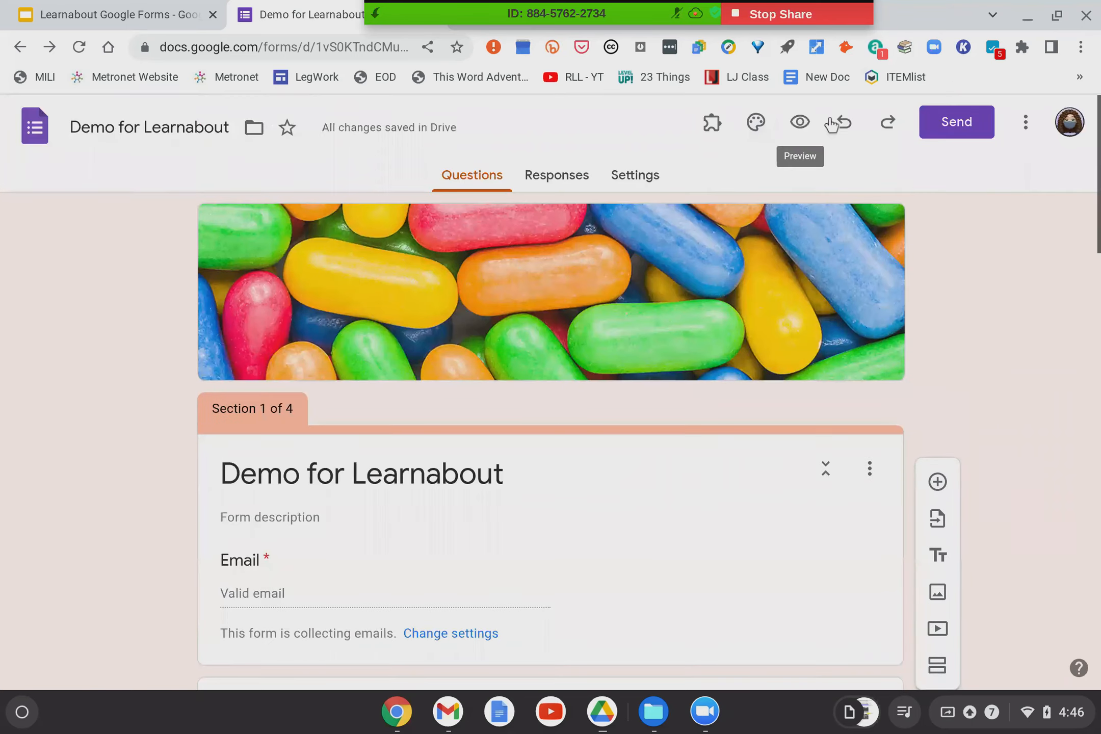
left_click(802, 123)
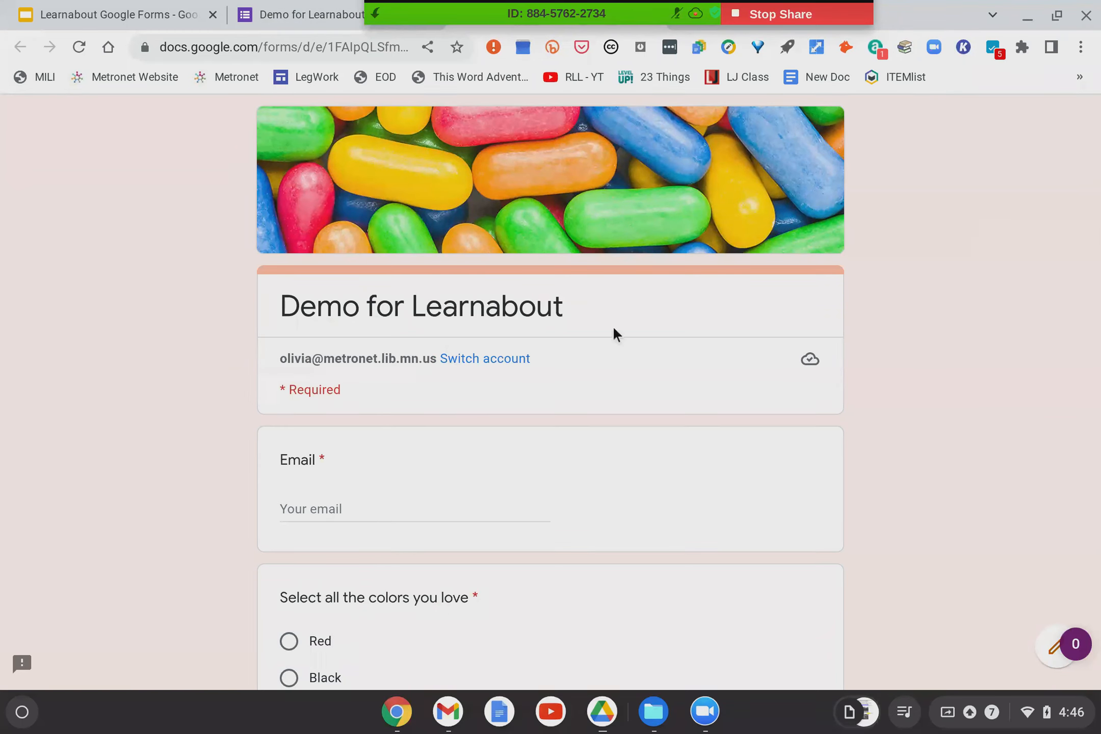
scroll(355, 430, "down", 4)
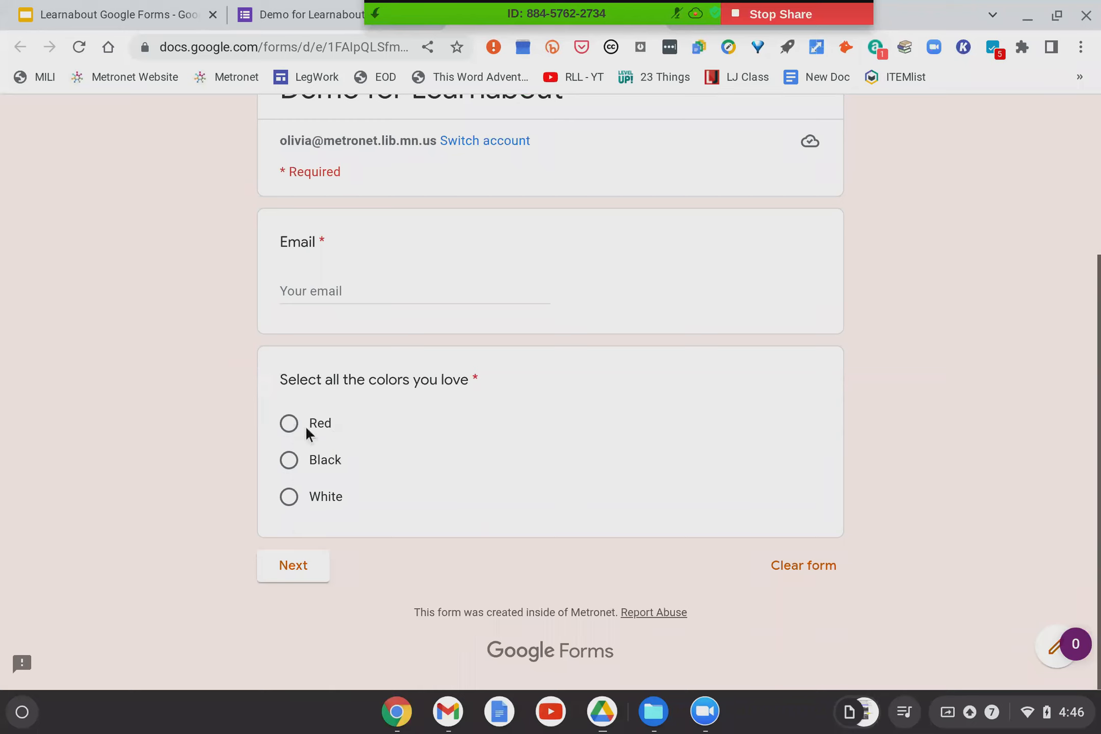
left_click(288, 499)
left_click(295, 567)
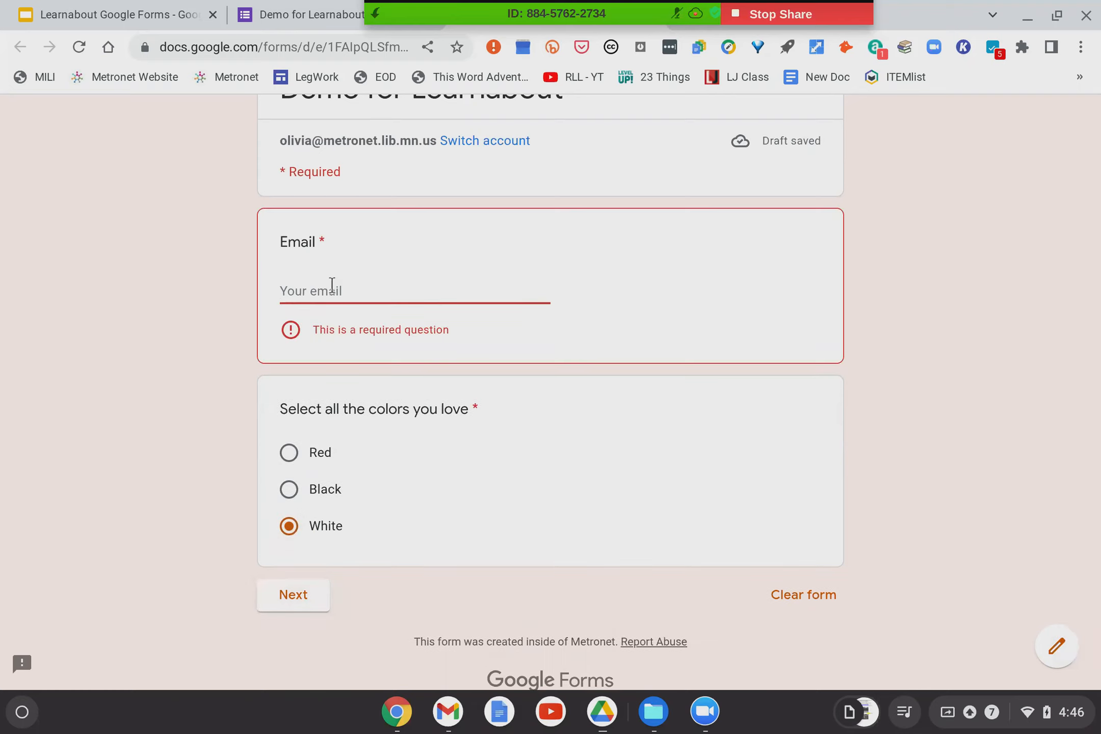
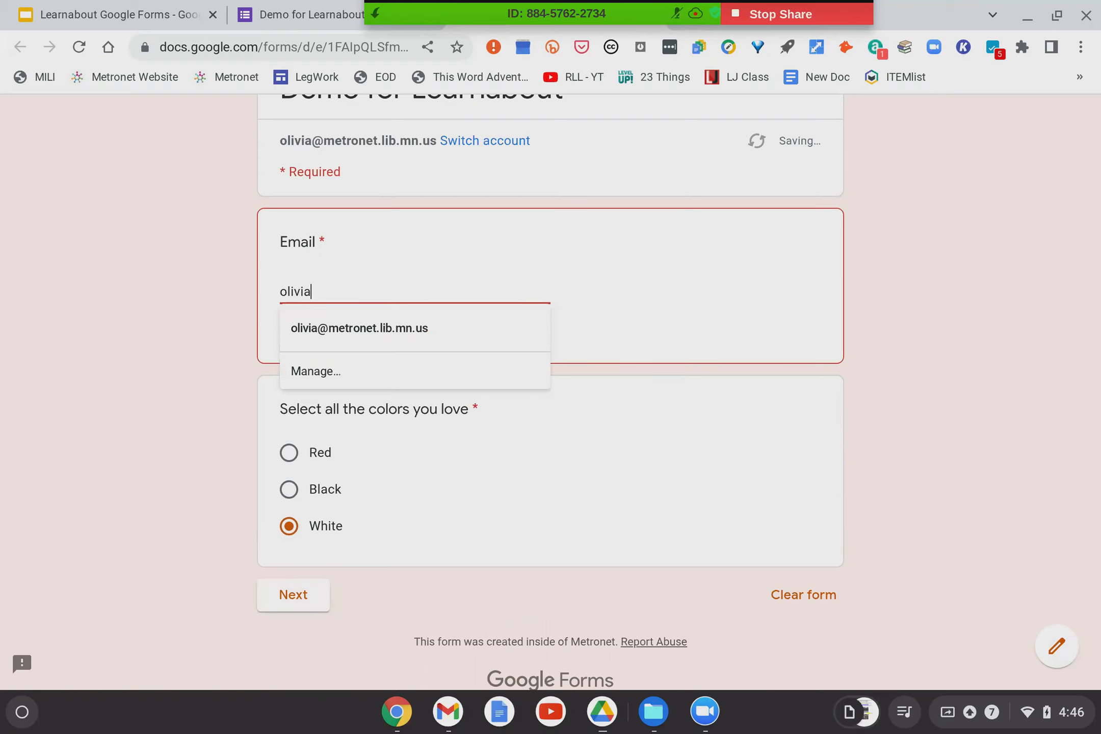
key("Down")
key("Return")
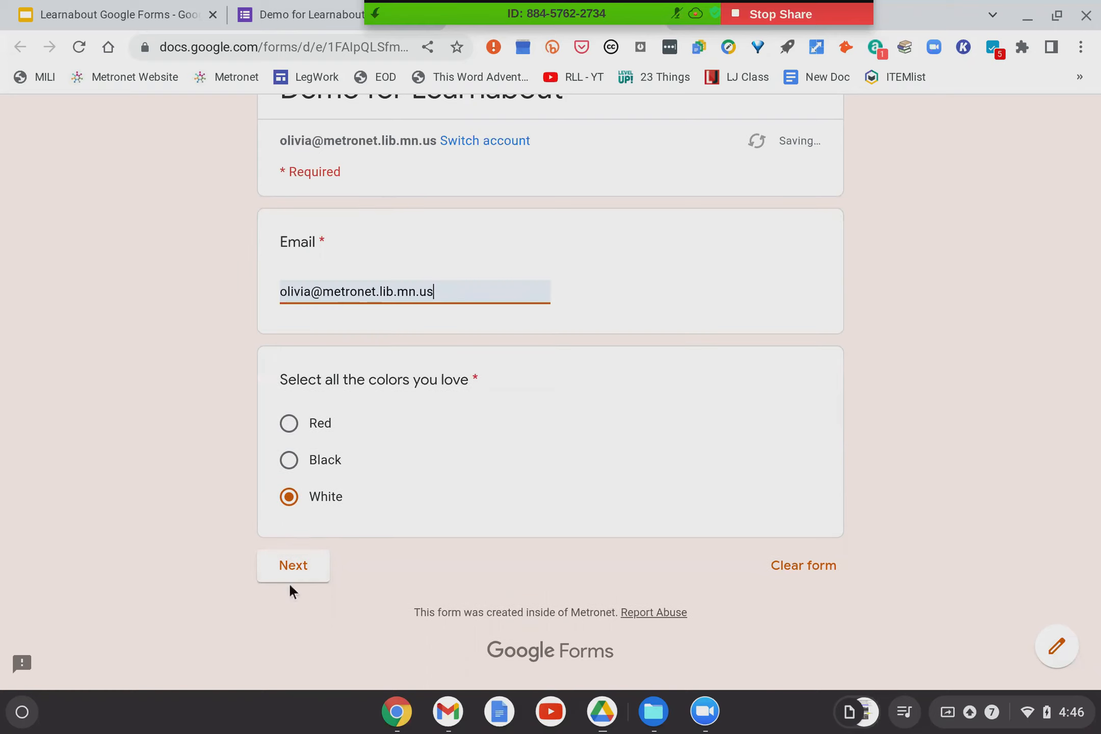
Continue to the white section, choose Milk, and submit the test response.
left_click(291, 577)
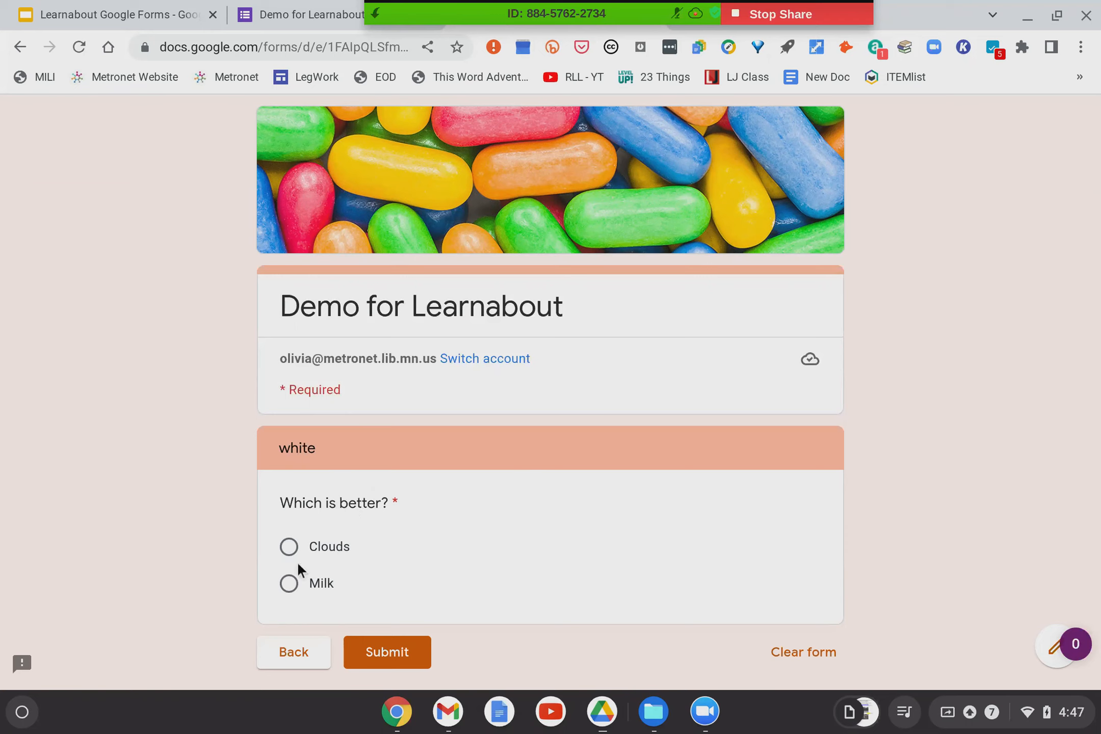
left_click(288, 584)
left_click(378, 660)
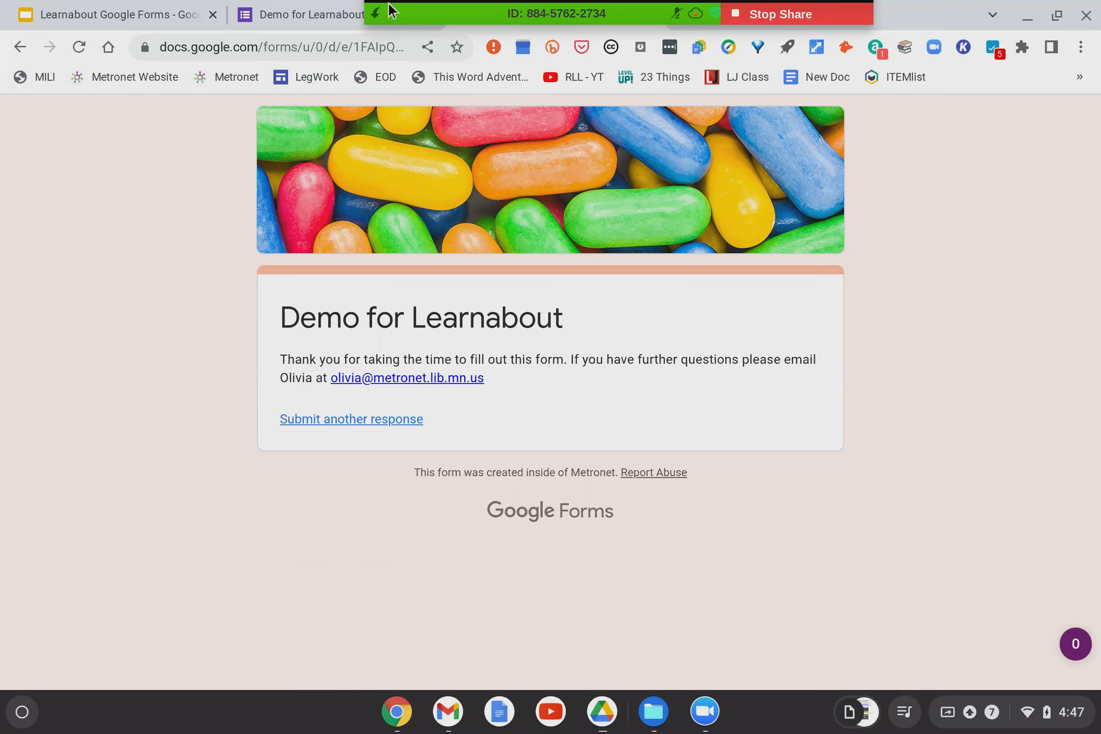
left_click(375, 13)
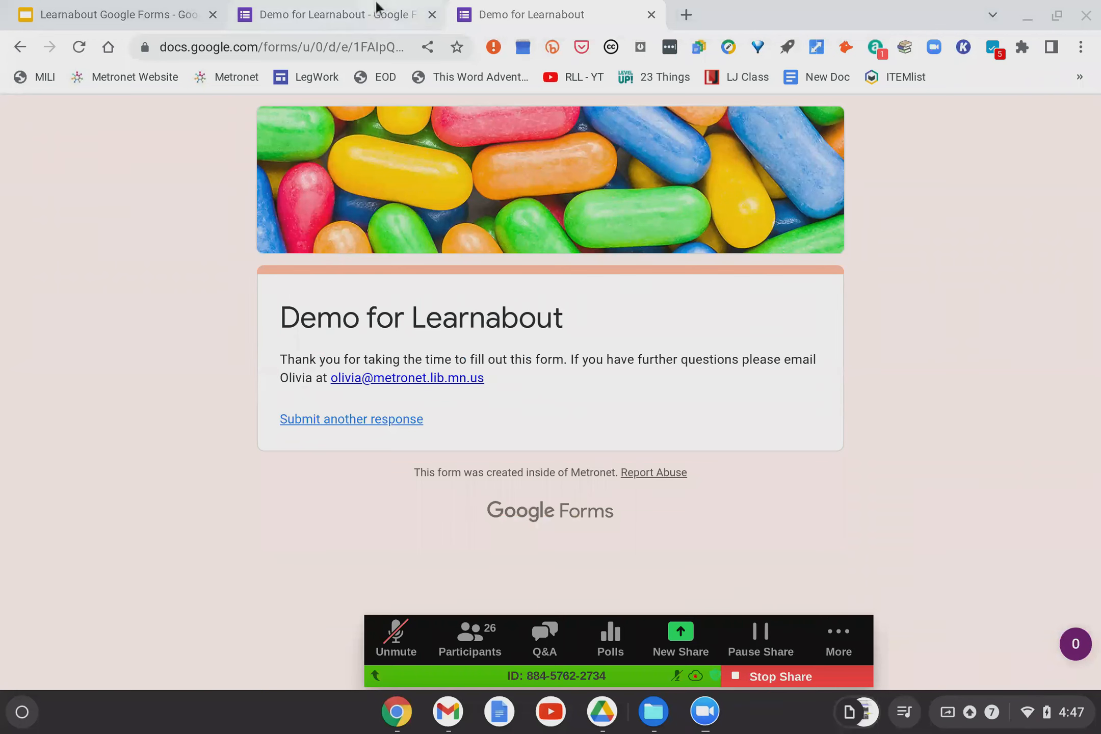
Close the preview tab and check the Responses summary: 1 response, White at 100%.
left_click(652, 14)
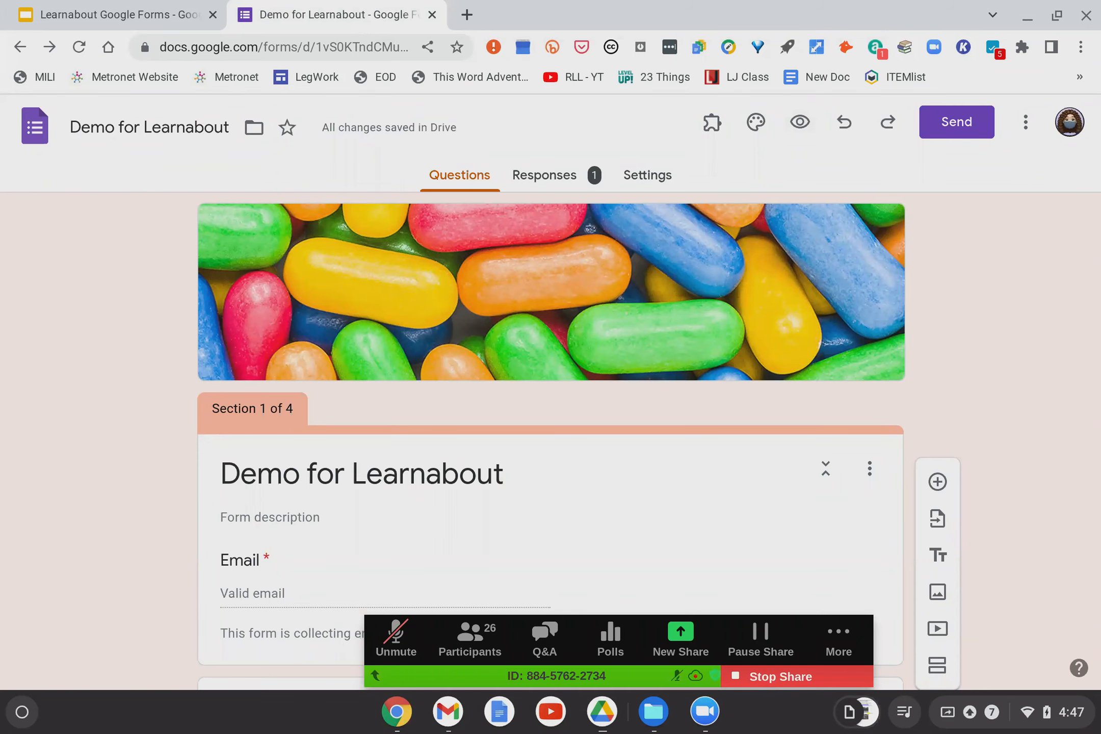
left_click(560, 187)
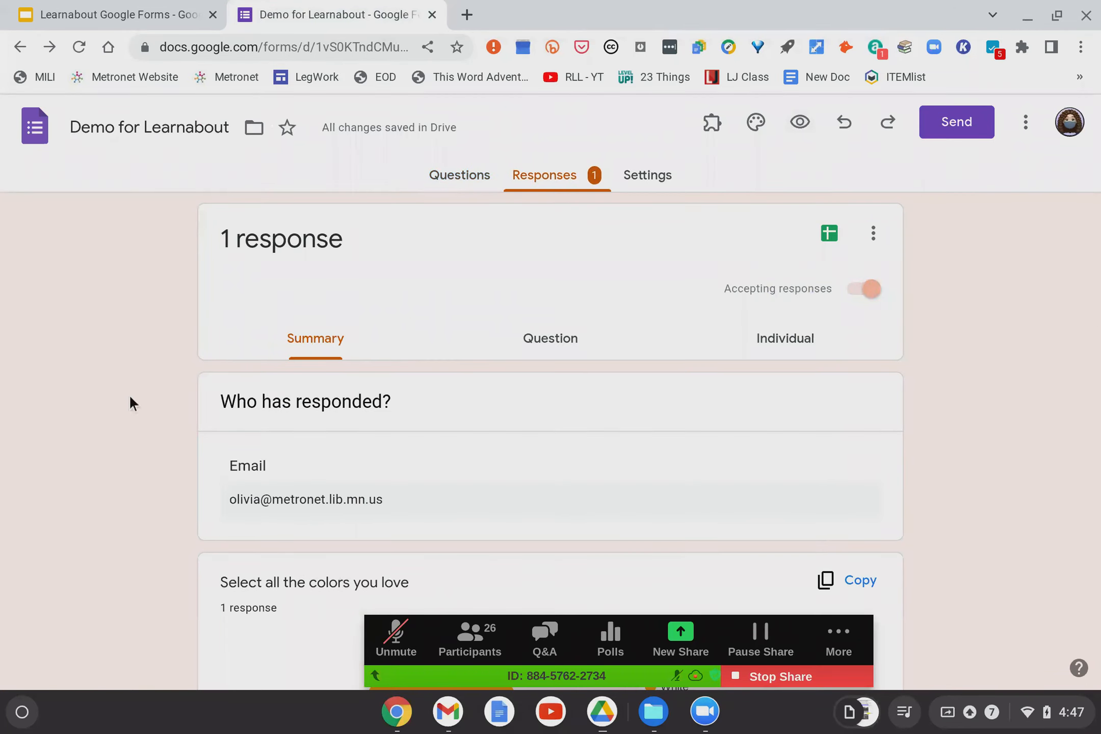
scroll(132, 403, "down", 6)
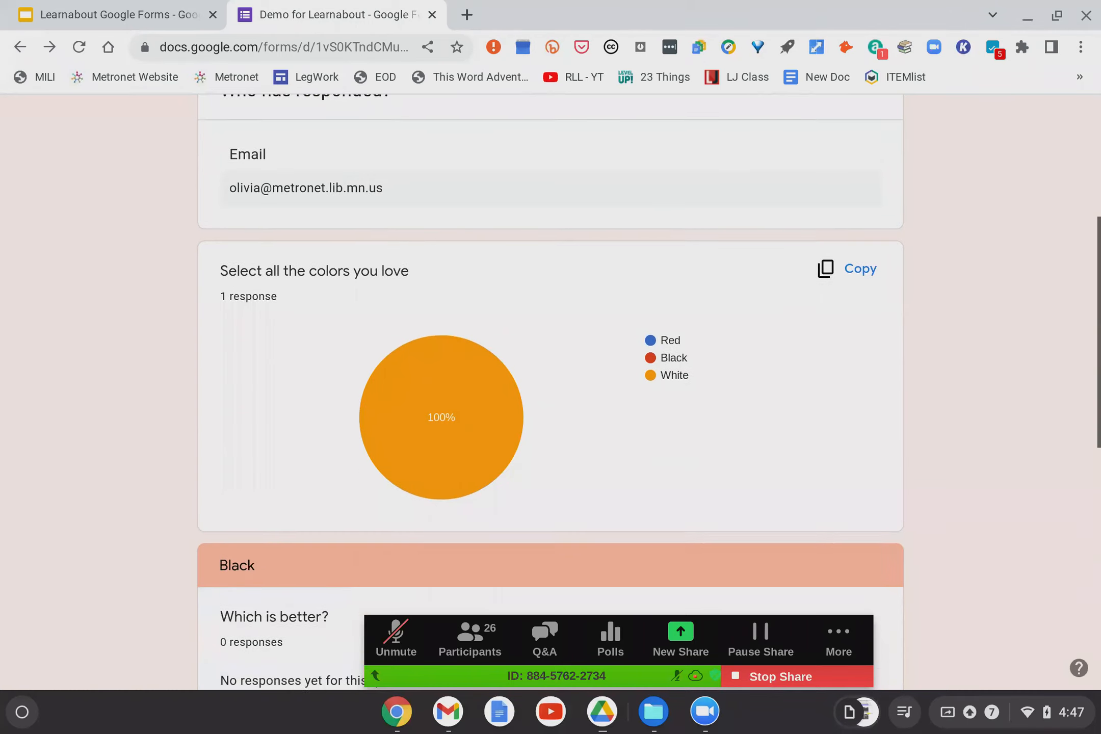
scroll(129, 394, "down", 1)
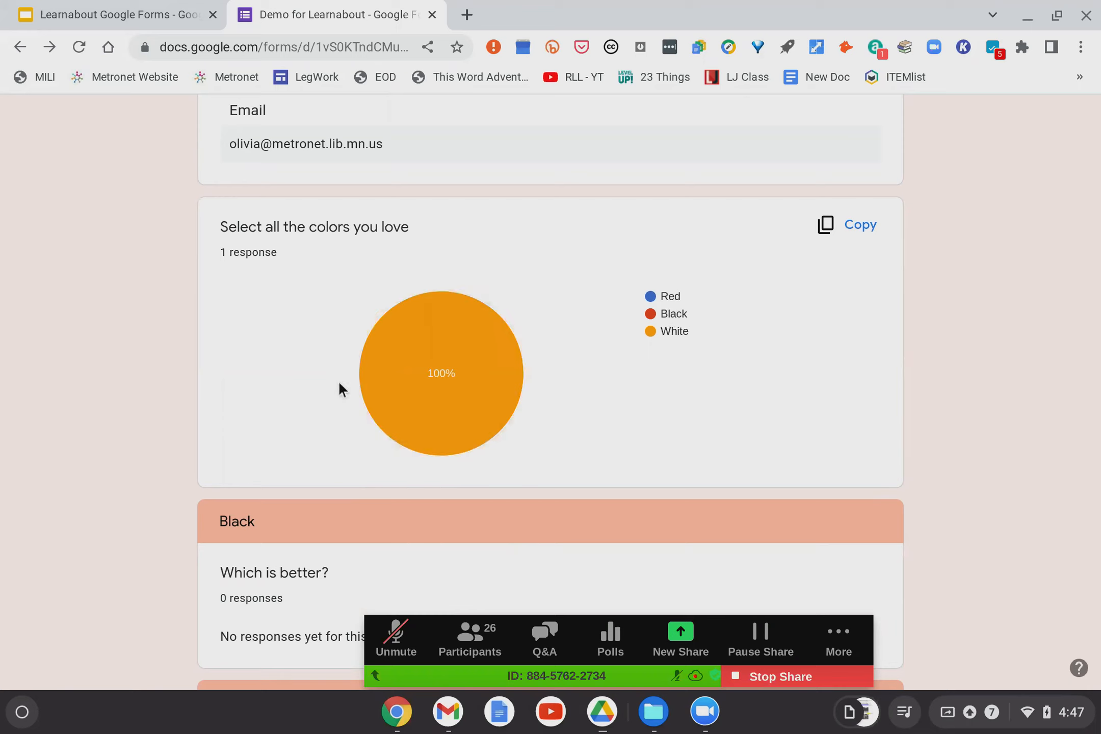
mouse_move(488, 363)
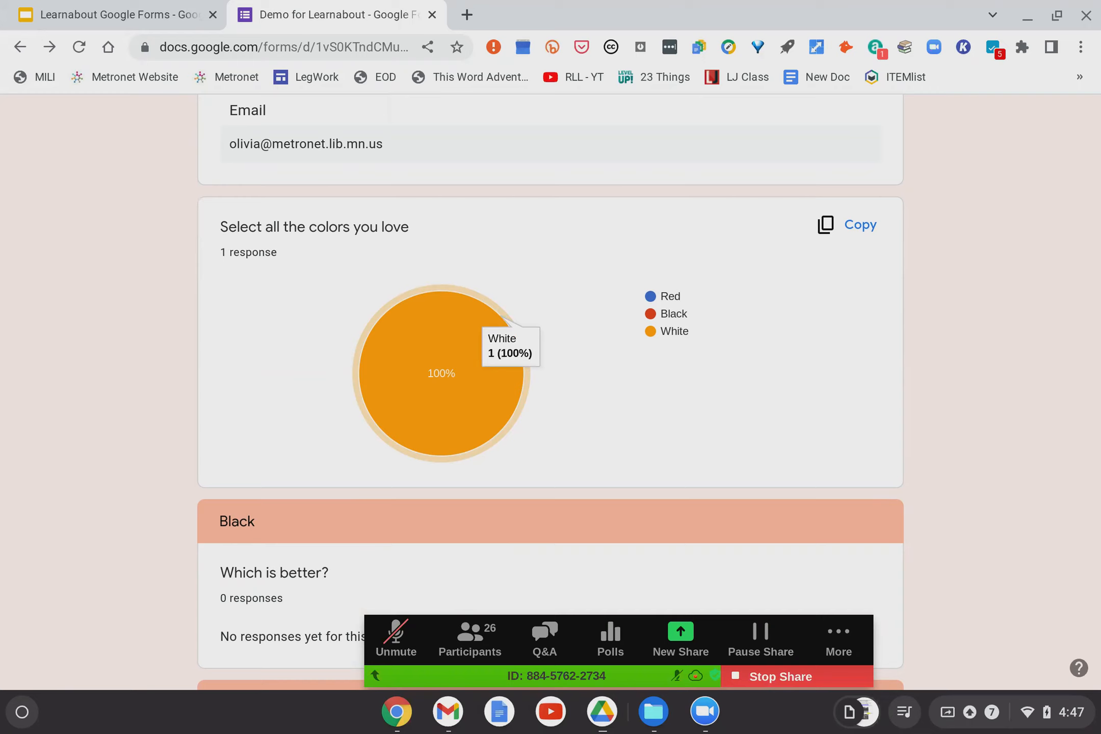
scroll(326, 349, "down", 10)
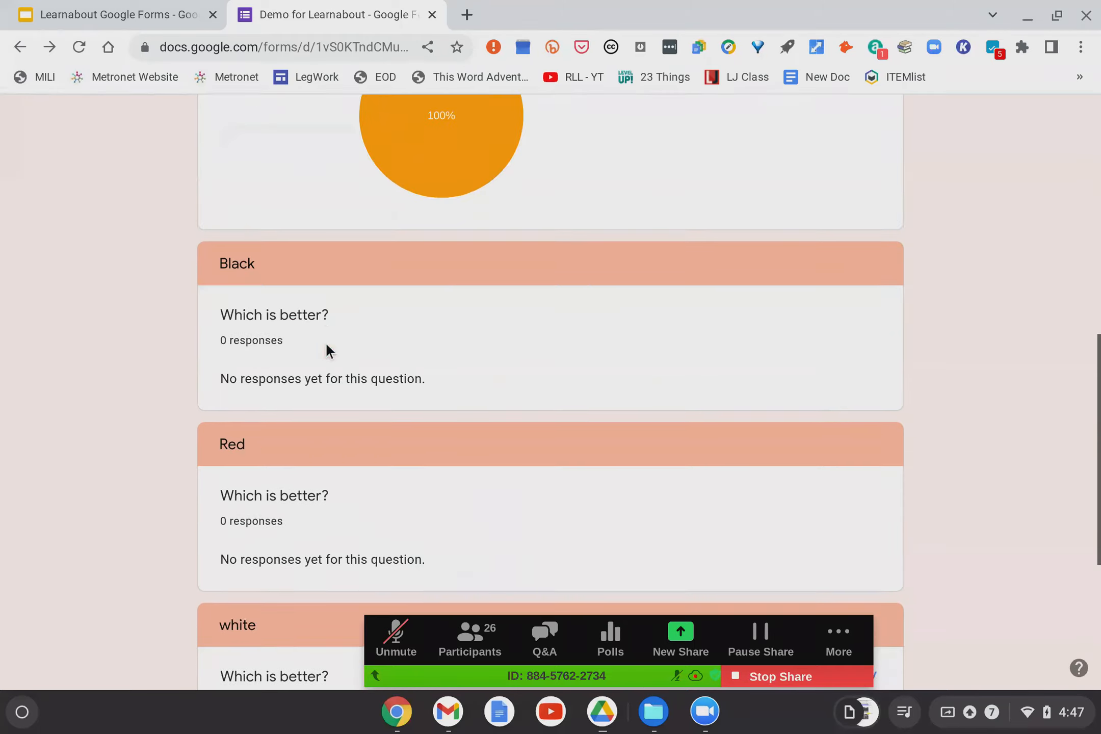
scroll(338, 288, "up", 4)
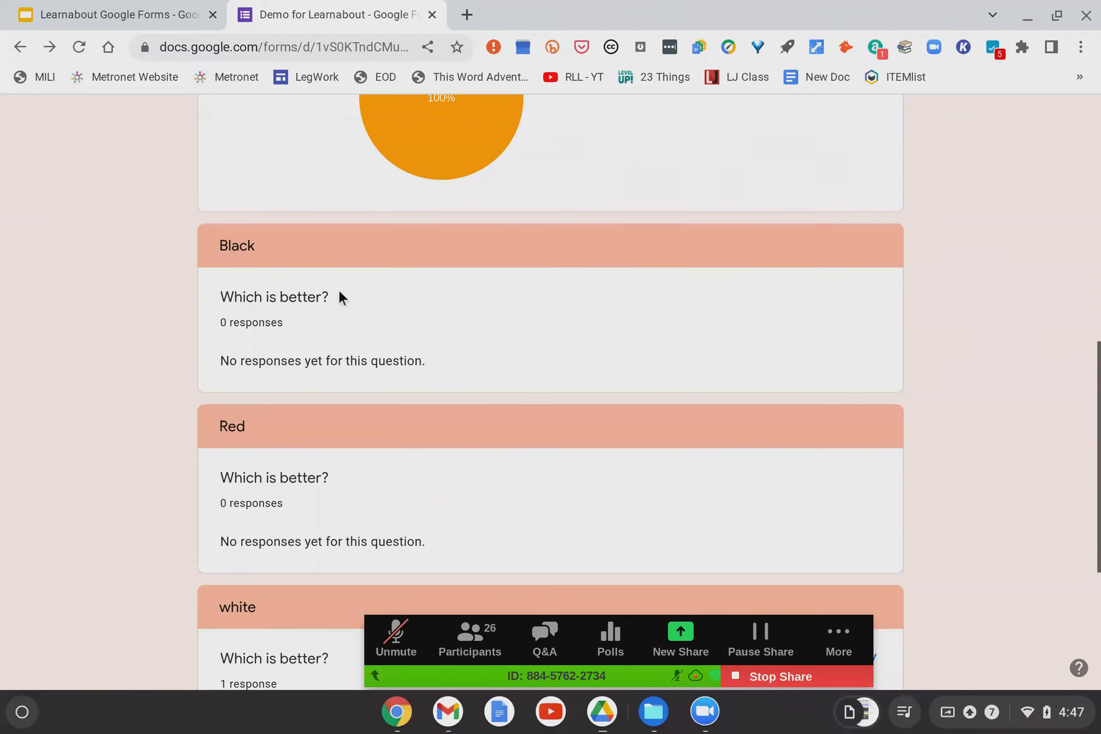
scroll(352, 371, "down", 6)
scroll(352, 371, "up", 20)
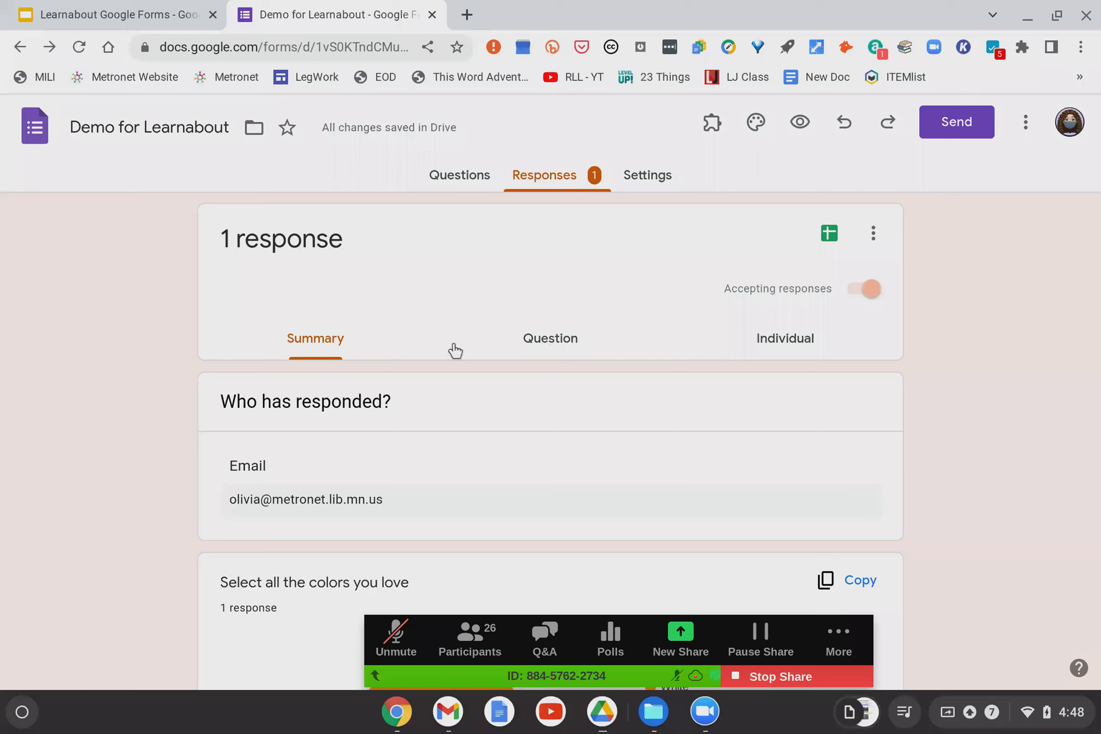
Show responses by question, keeping the colours question selected.
left_click(553, 348)
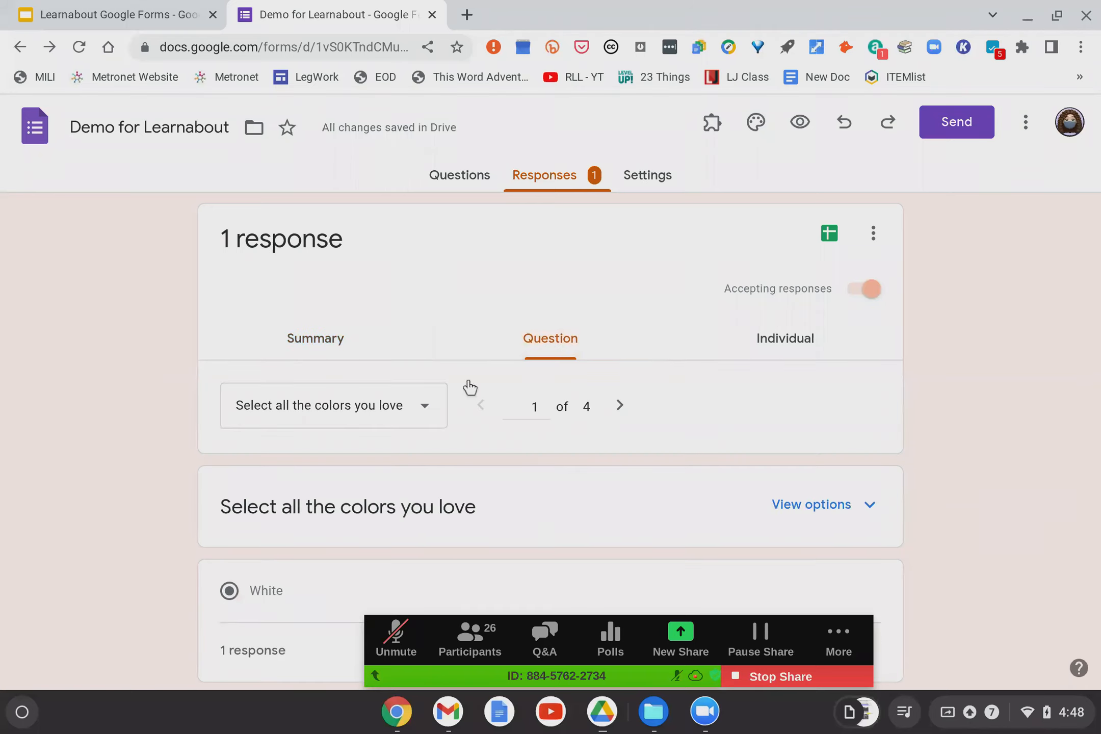
left_click(423, 413)
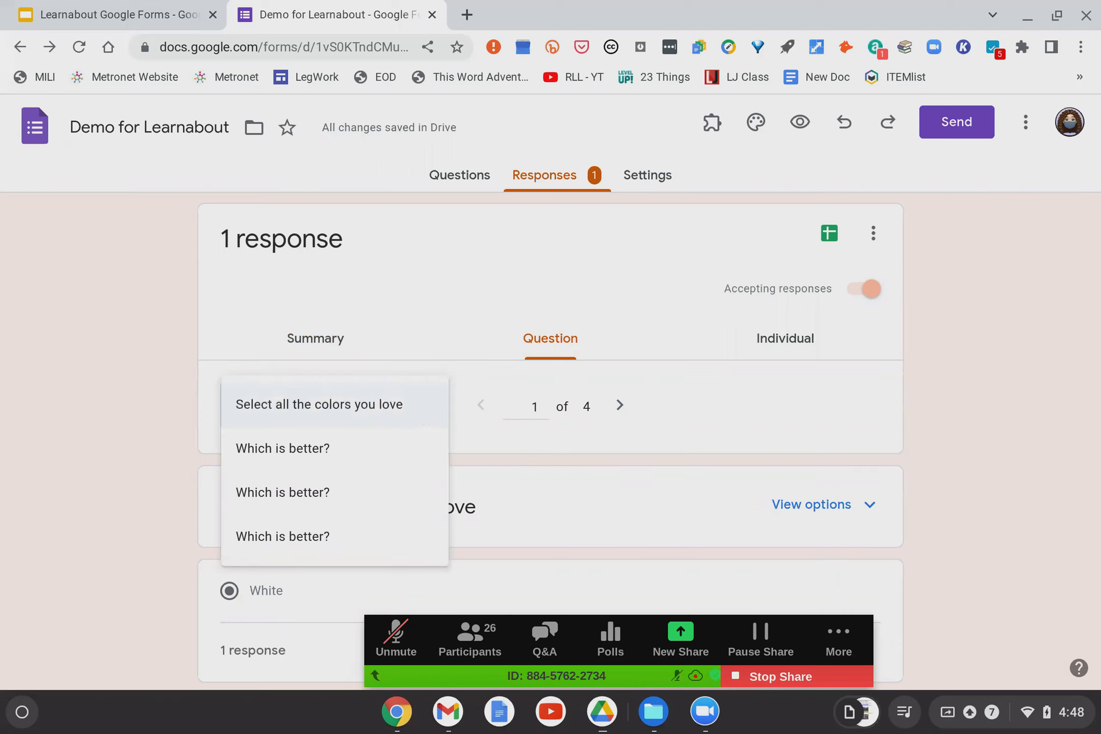
left_click(422, 414)
Switch to the Individual view showing the single submitted response, 1 of 1.
left_click(795, 350)
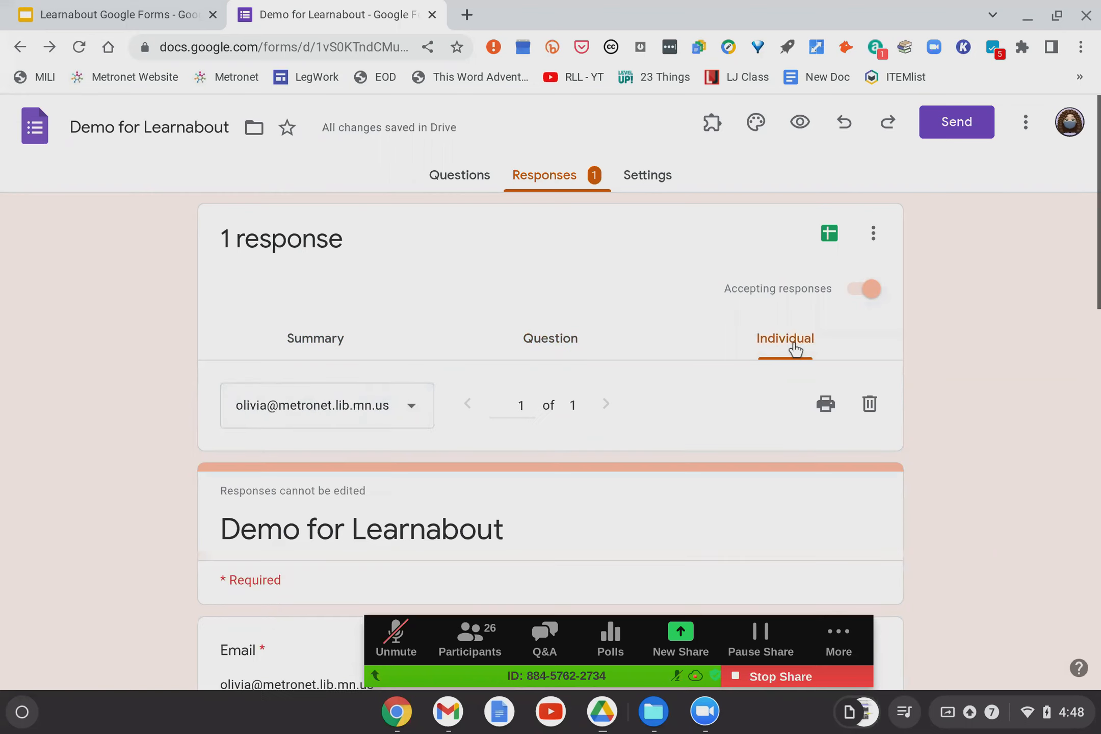
left_click(411, 413)
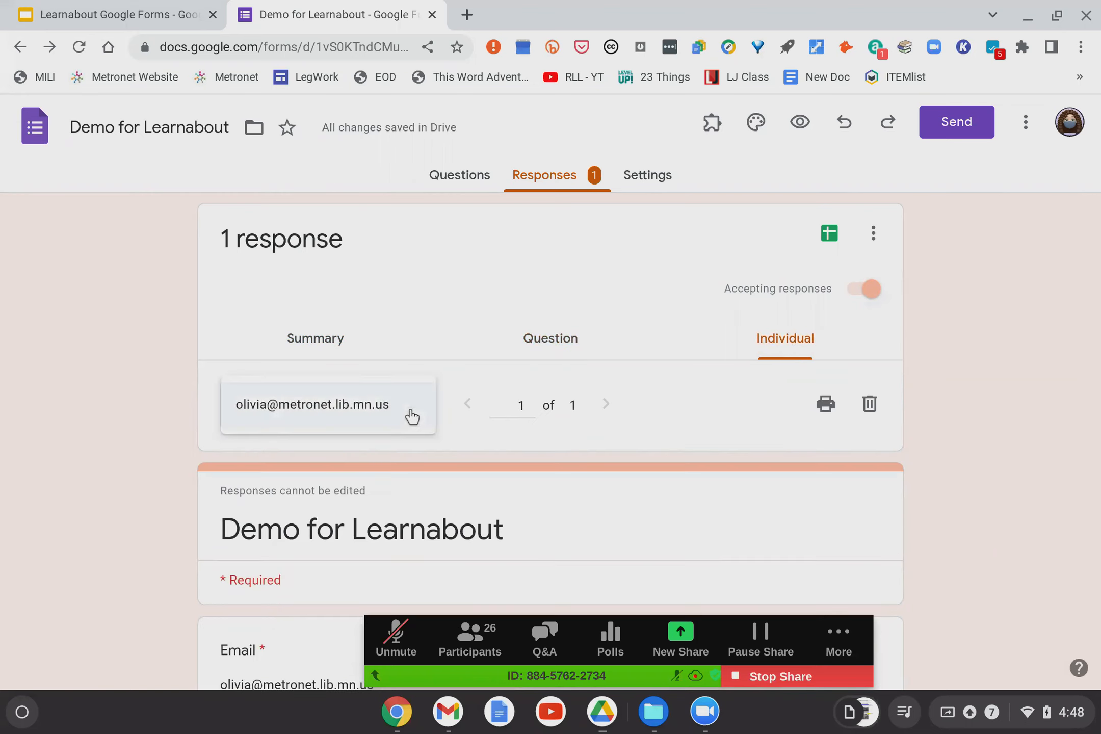
left_click(409, 413)
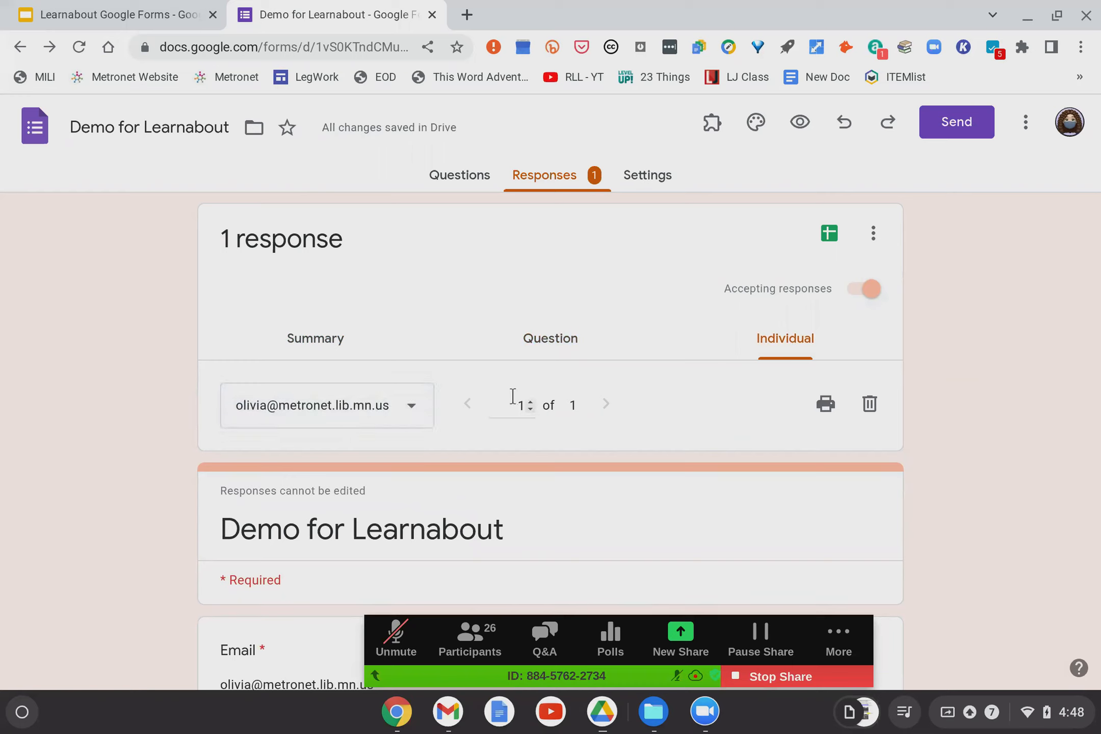
scroll(577, 411, "down", 8)
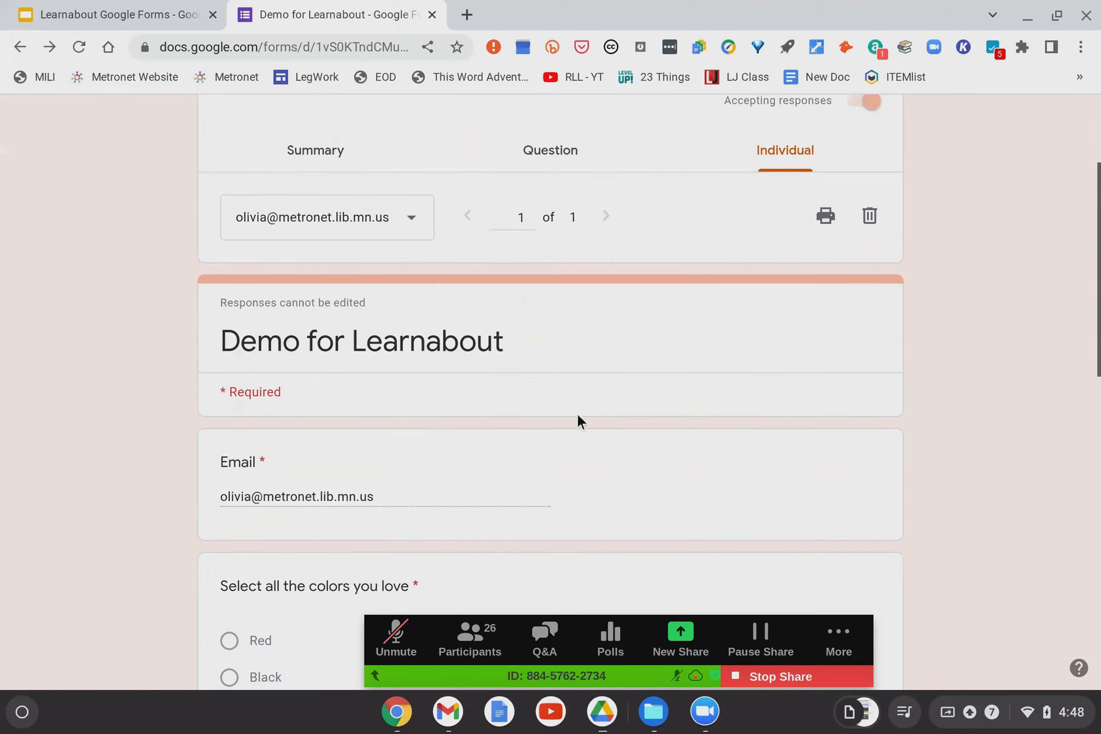
scroll(576, 412, "up", 8)
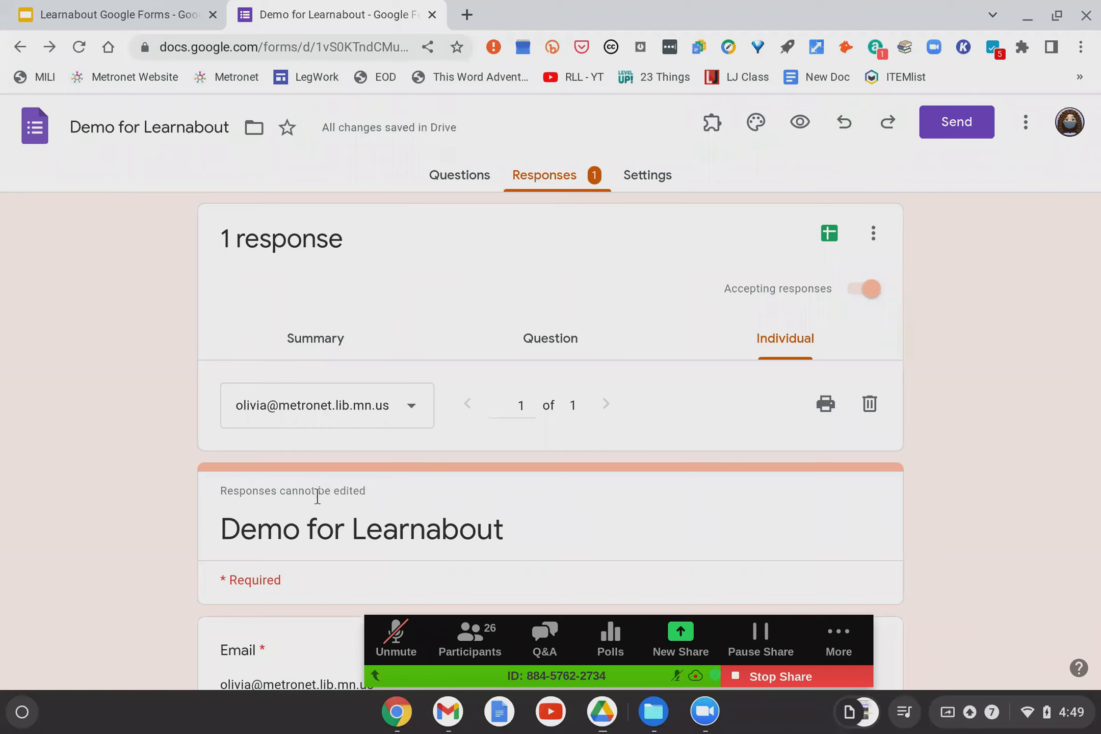
Go back to the Questions editor and scroll through Section 3 Red and Section 4 white.
left_click(870, 404)
left_click(448, 176)
scroll(98, 409, "down", 5)
scroll(98, 409, "down", 15)
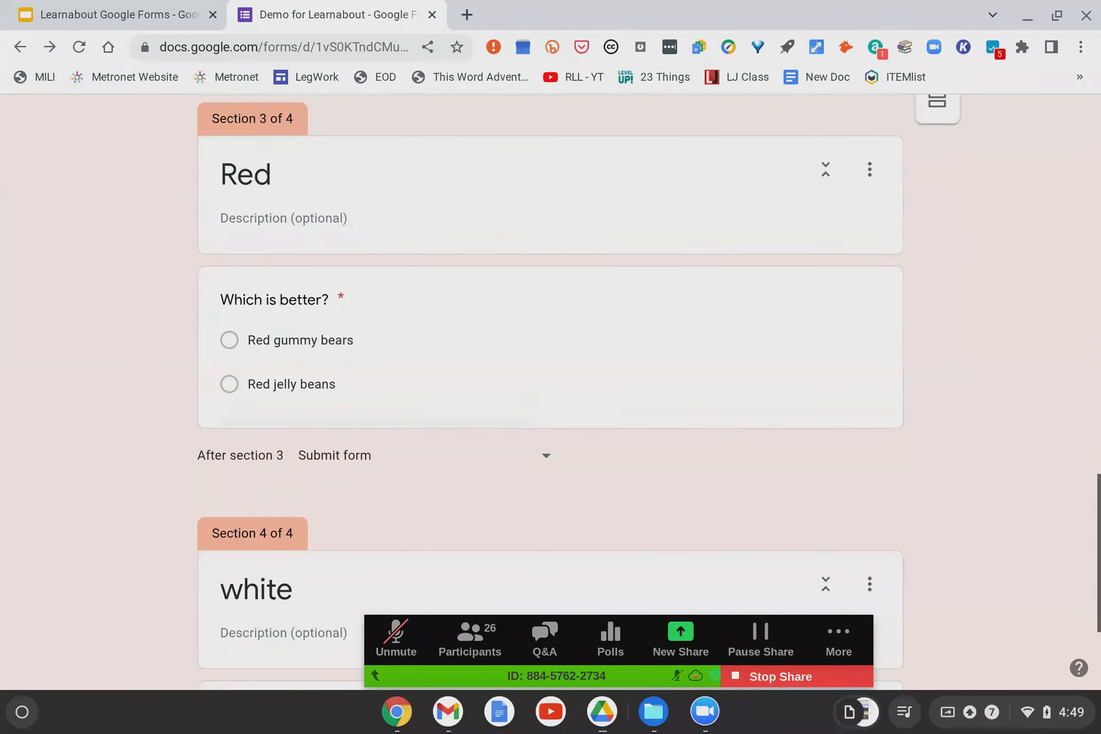
scroll(550, 387, "down", 4)
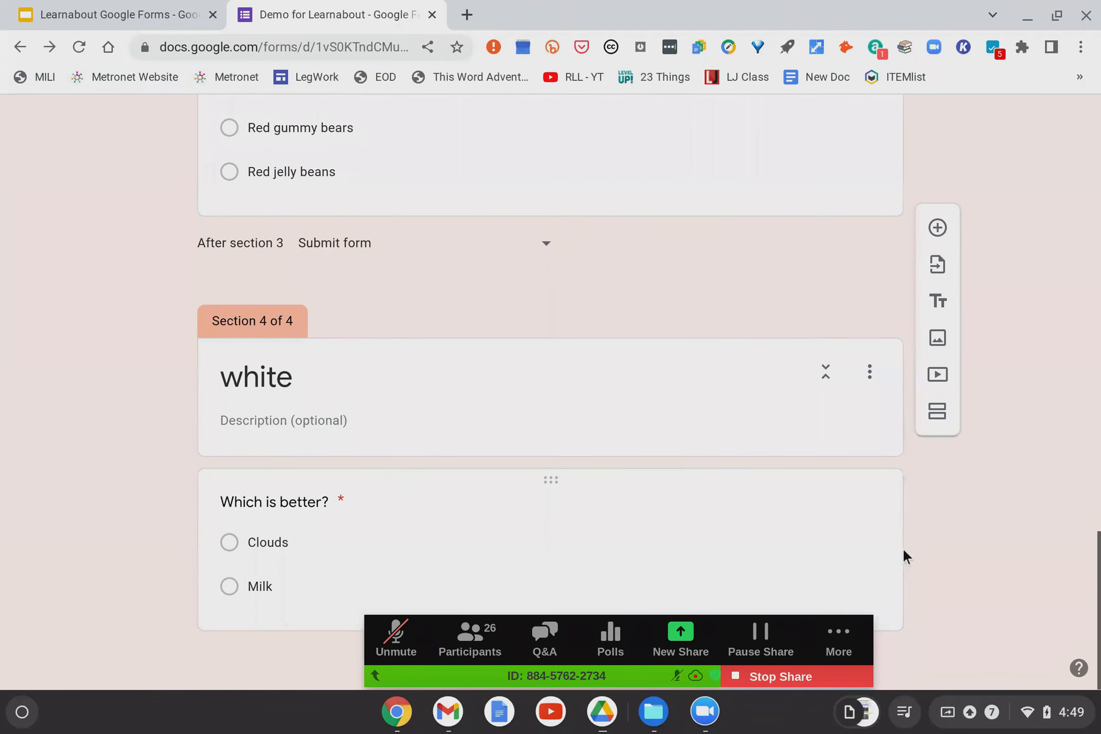
scroll(902, 547, "up", 20)
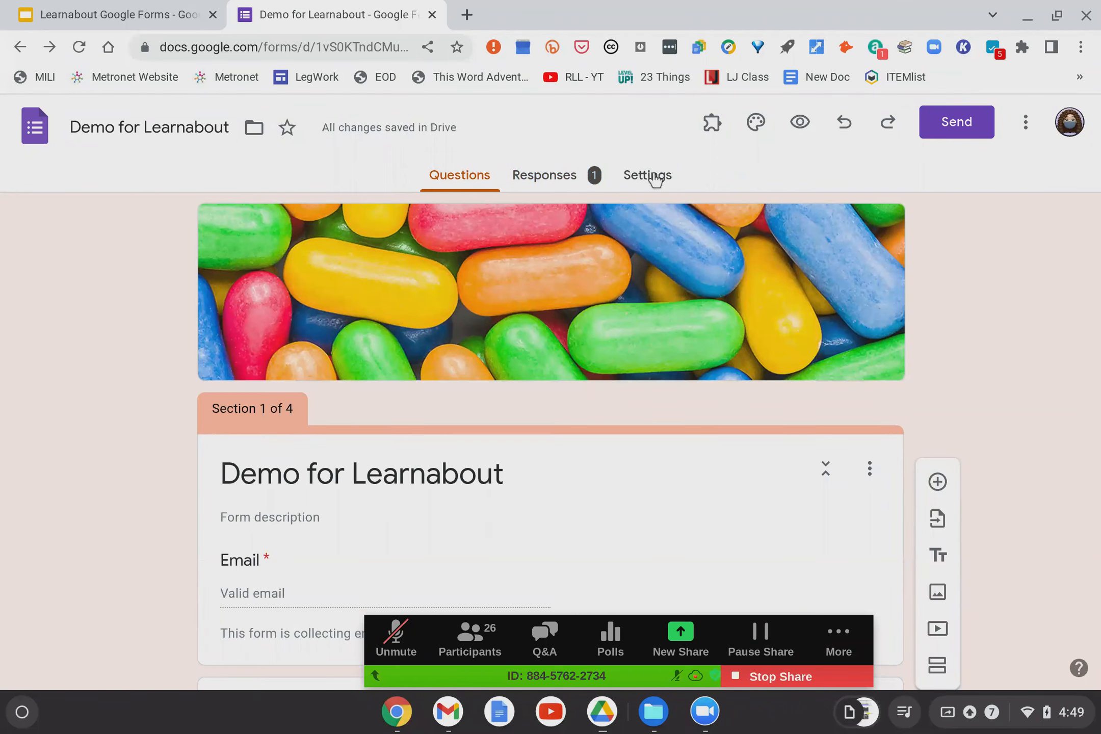
Reopen the individual response view, then show the list of open Zoom windows.
left_click(563, 181)
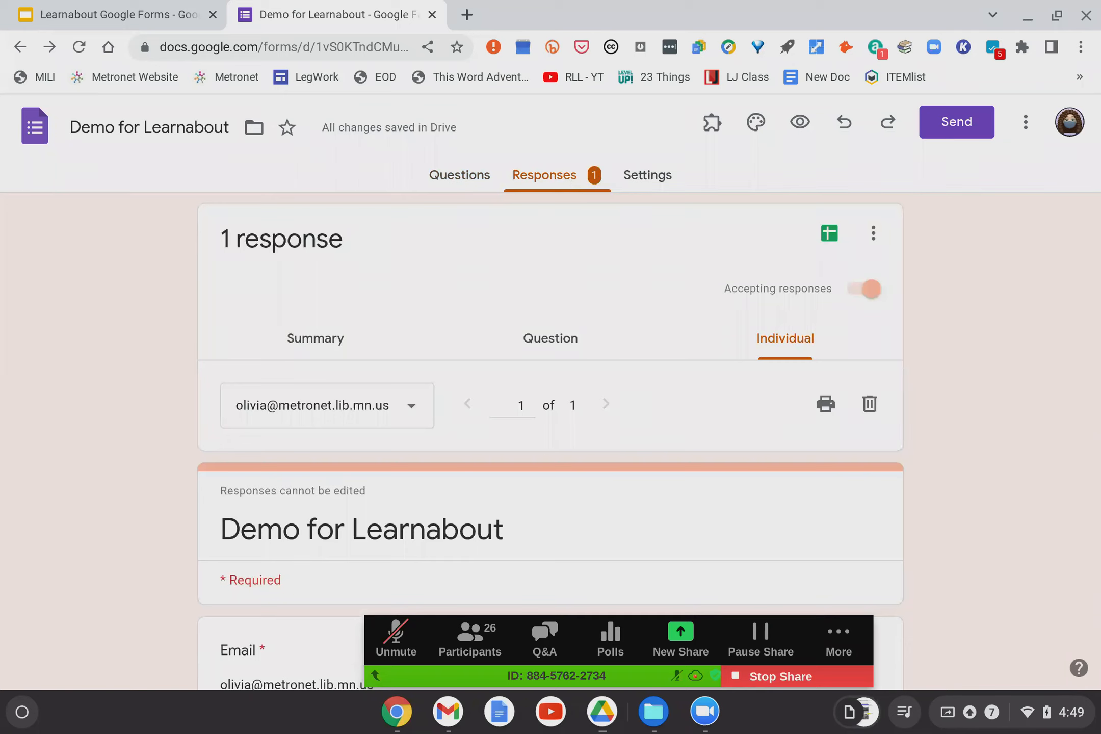
scroll(631, 193, "down", 2)
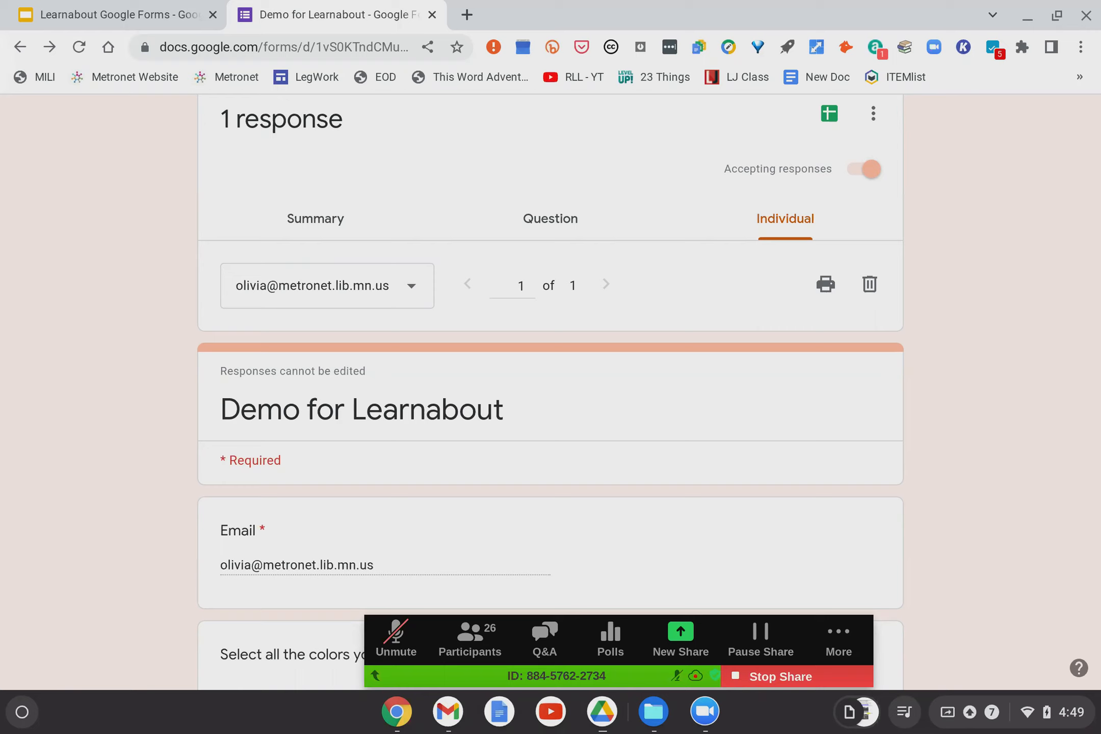
scroll(550, 357, "up", 3)
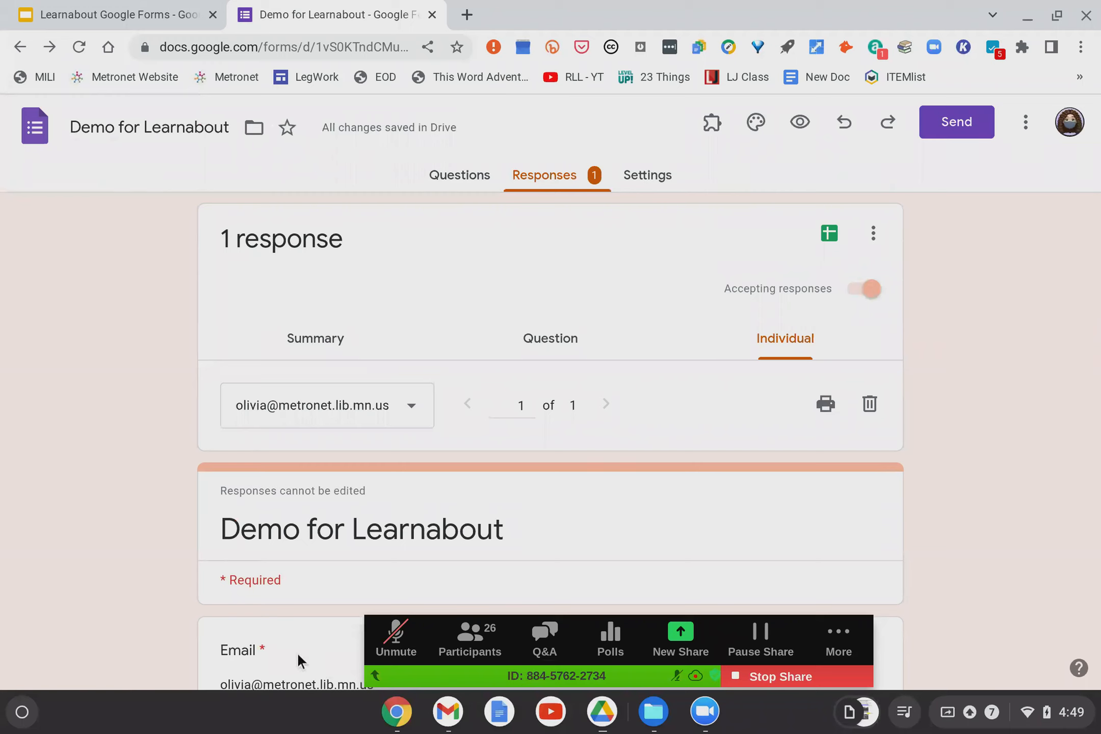
left_click(708, 714)
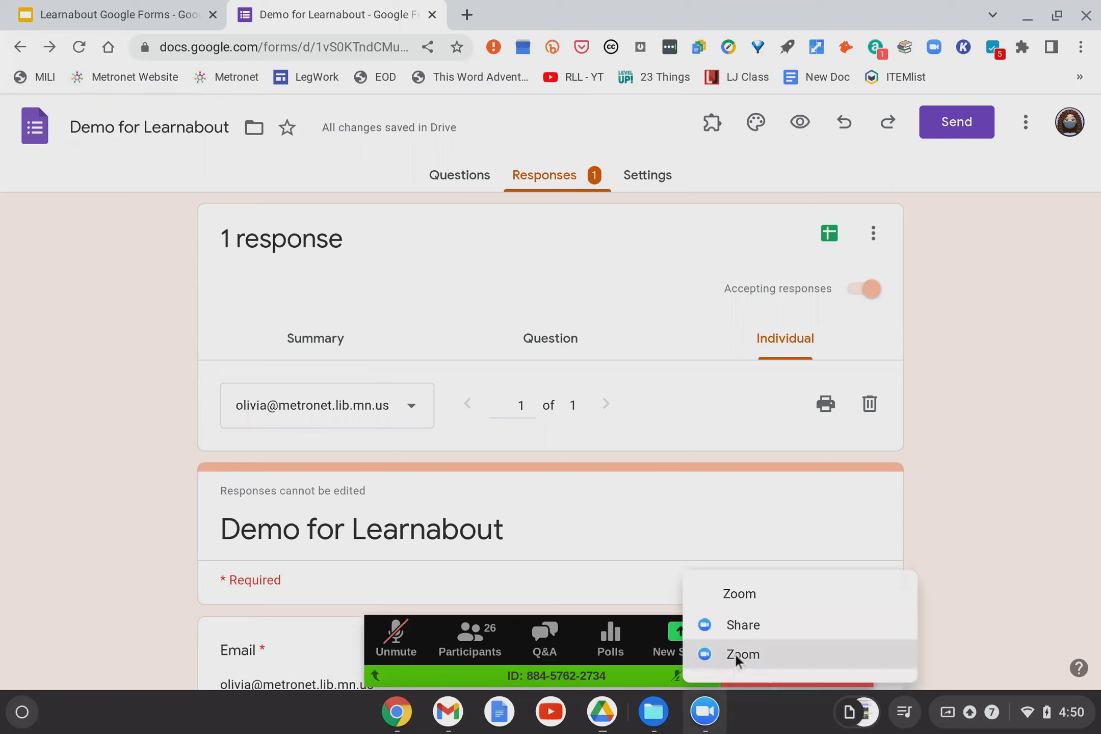
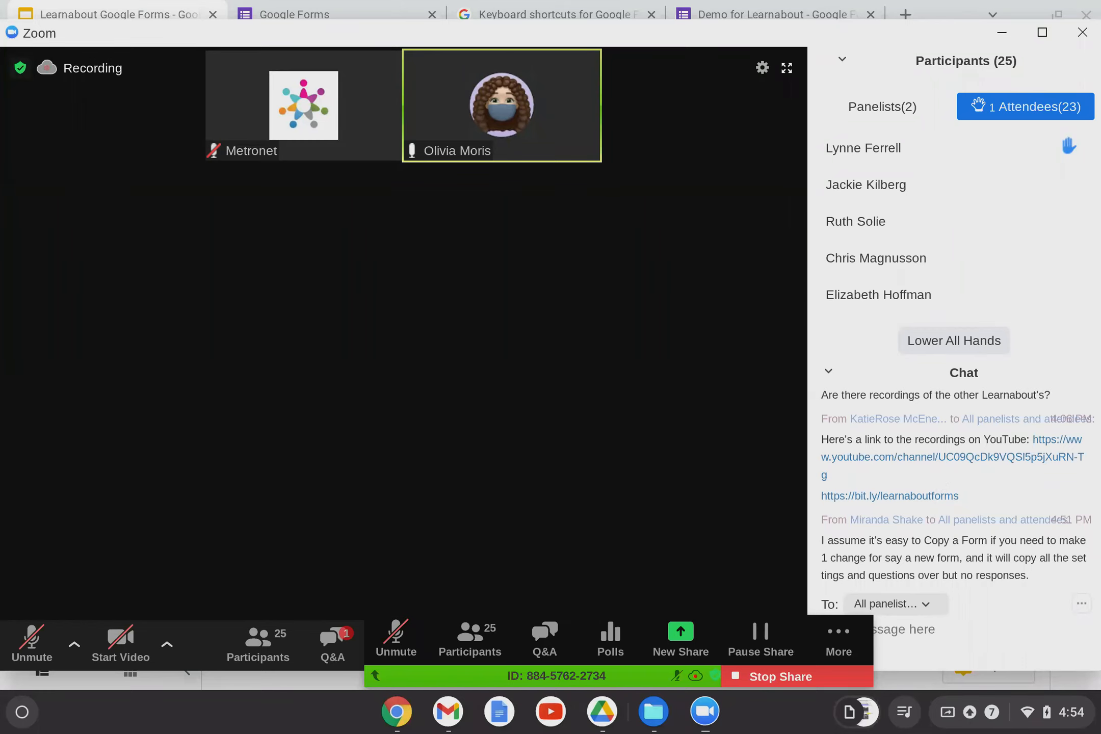
Minimize the Zoom meeting window and return to the Google Forms tab in the browser.
scroll(955, 487, "up", 10)
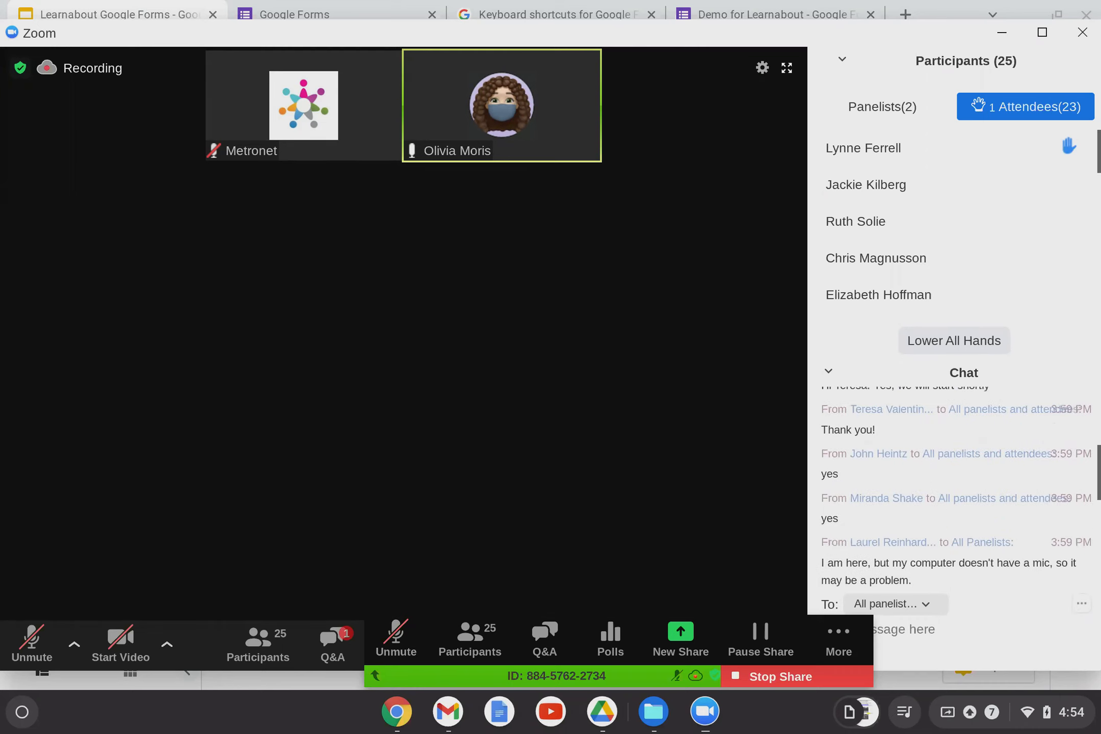
scroll(955, 486, "down", 8)
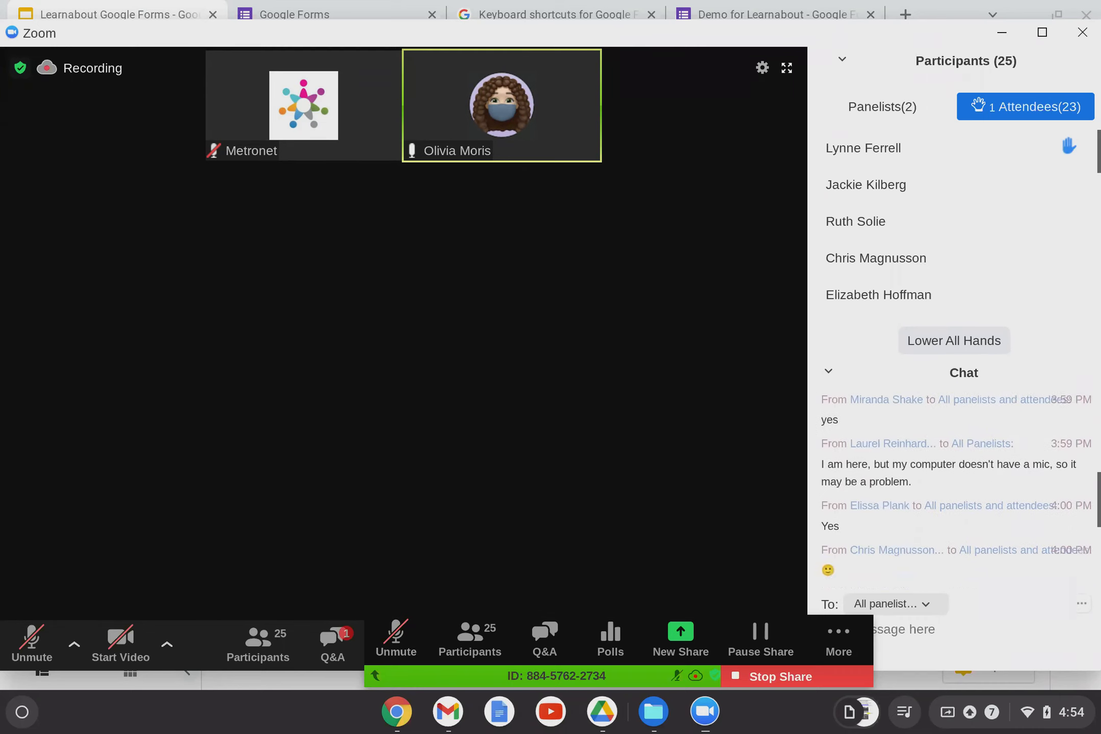
scroll(956, 487, "down", 4)
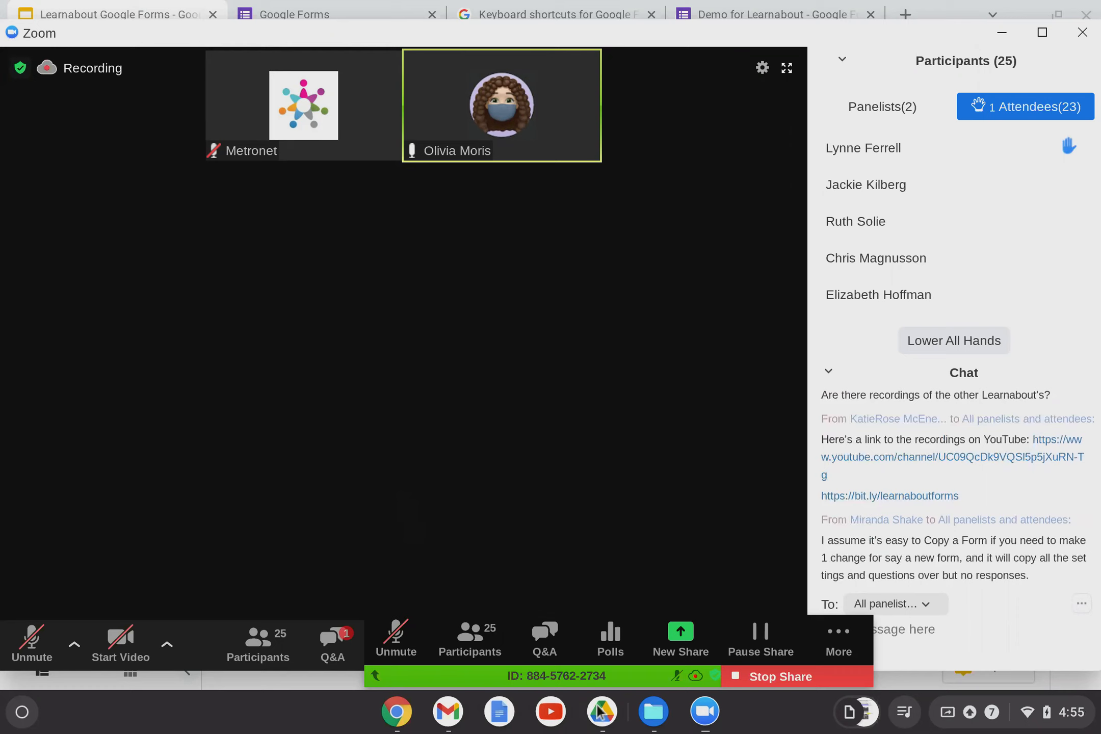
left_click(703, 713)
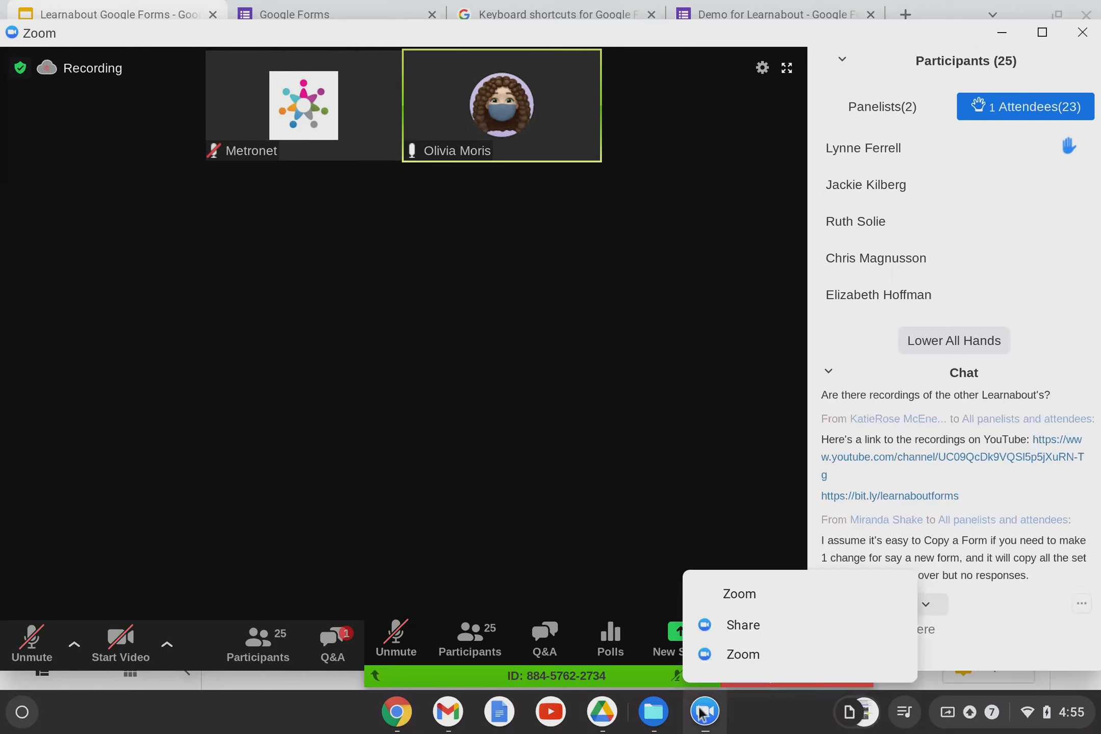
left_click(715, 654)
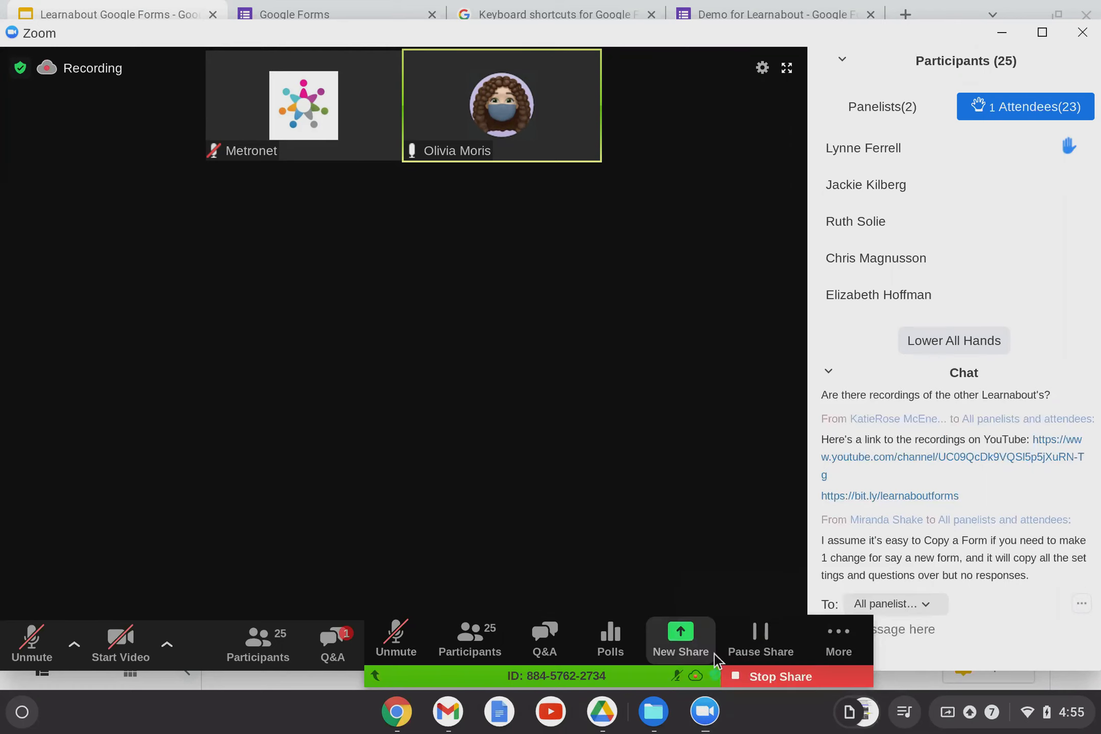
left_click(1004, 33)
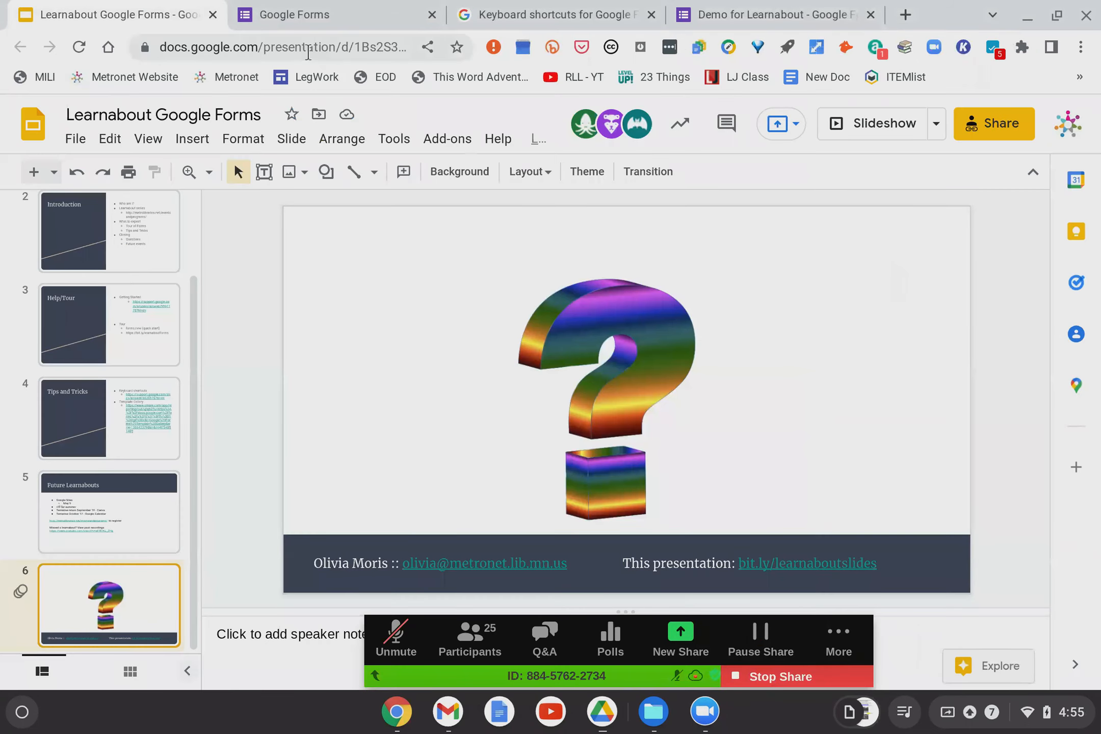
left_click(297, 18)
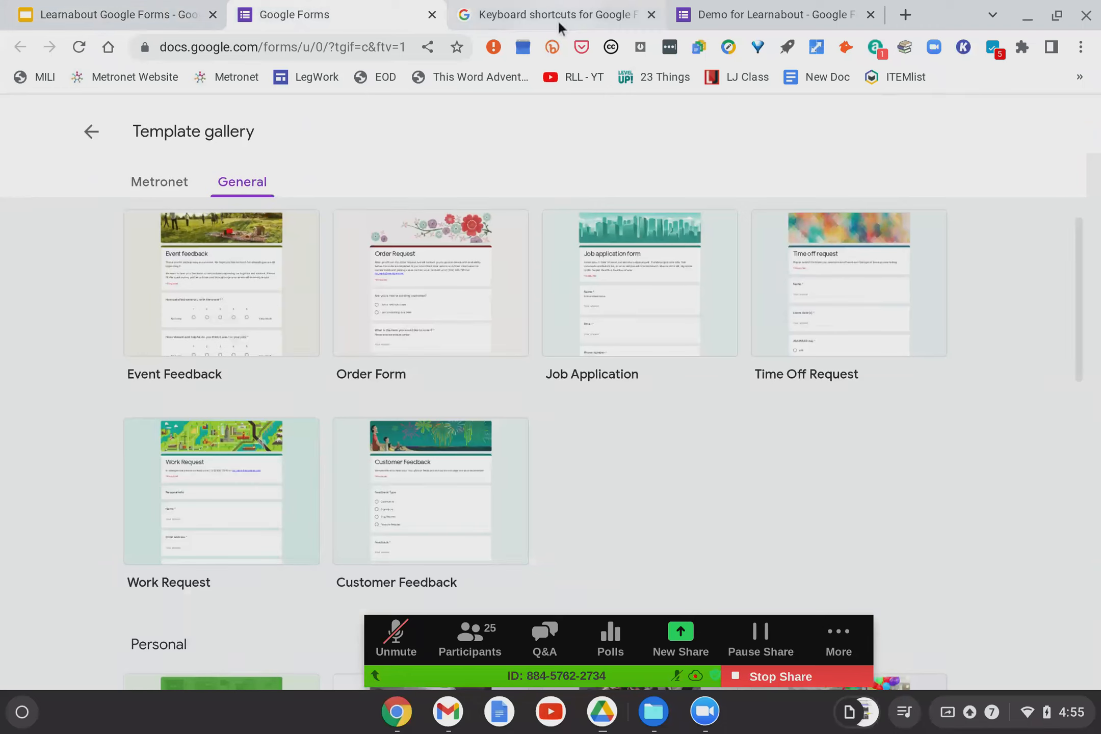
Copy the Demo for Learnabout form, renaming the copy 'Learnabout Demo'.
left_click(756, 15)
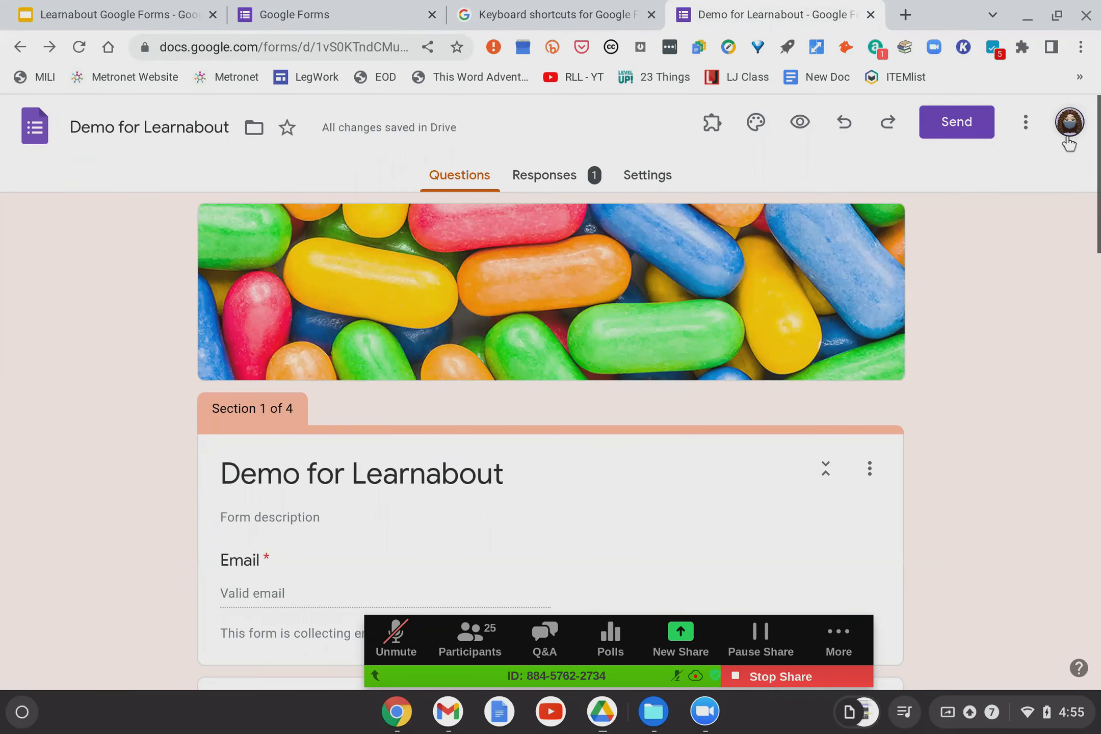
left_click(1026, 124)
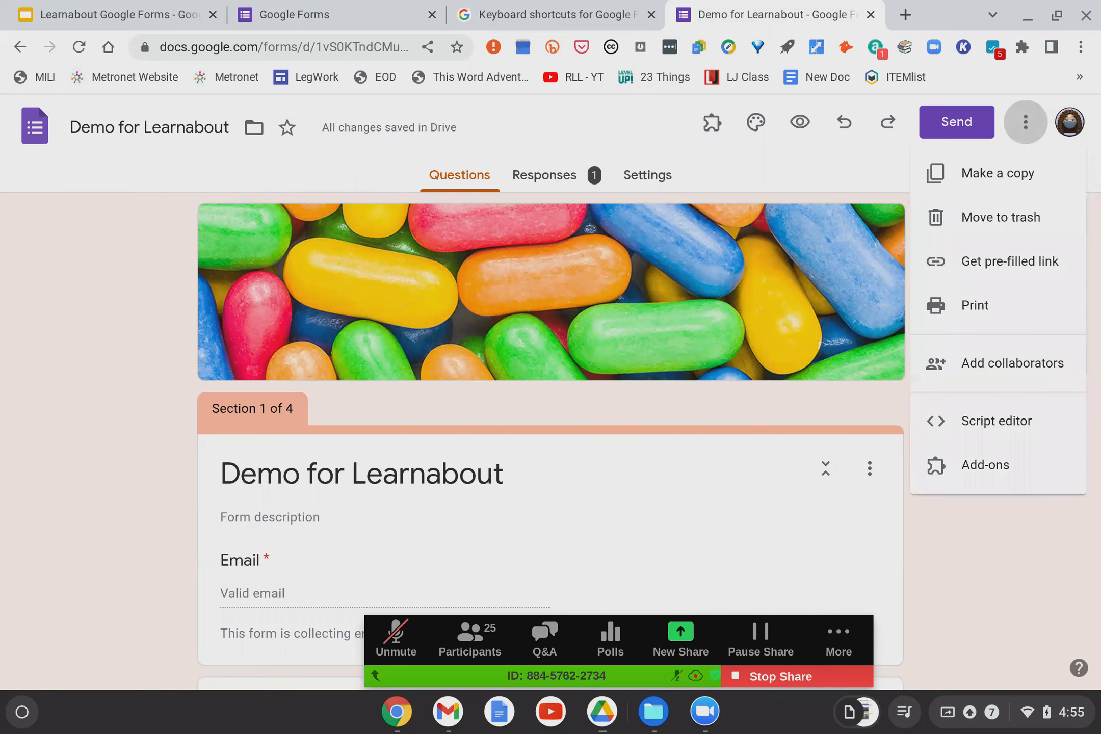
left_click(989, 176)
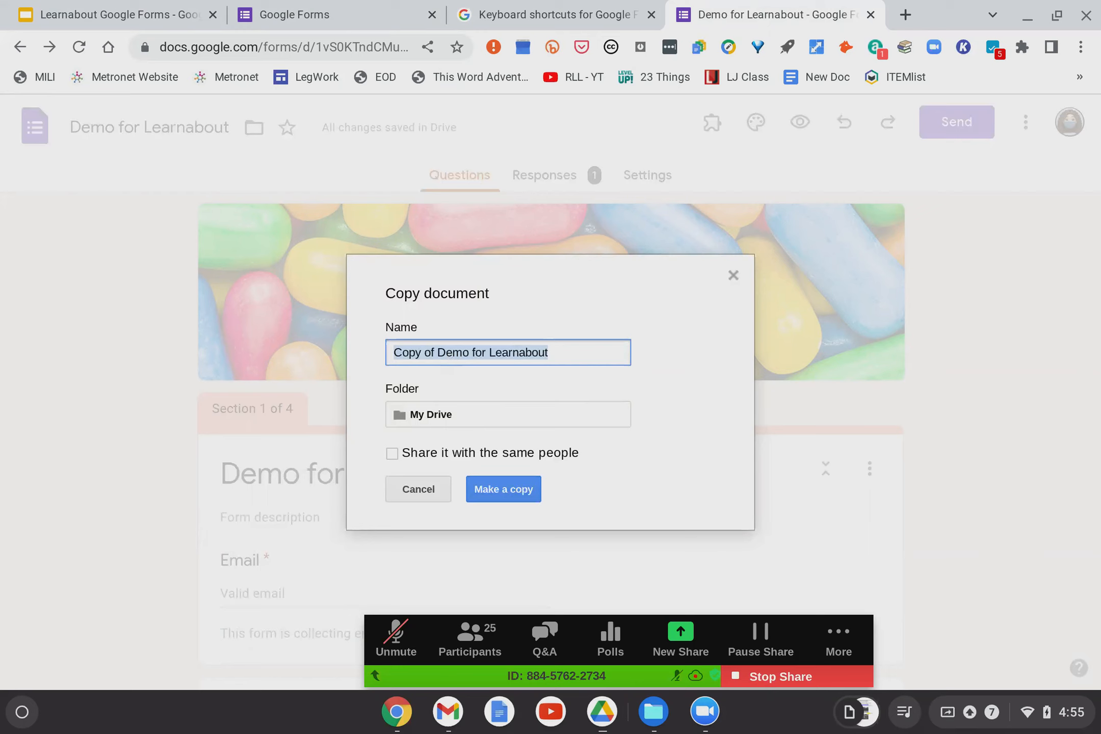
left_click(574, 353)
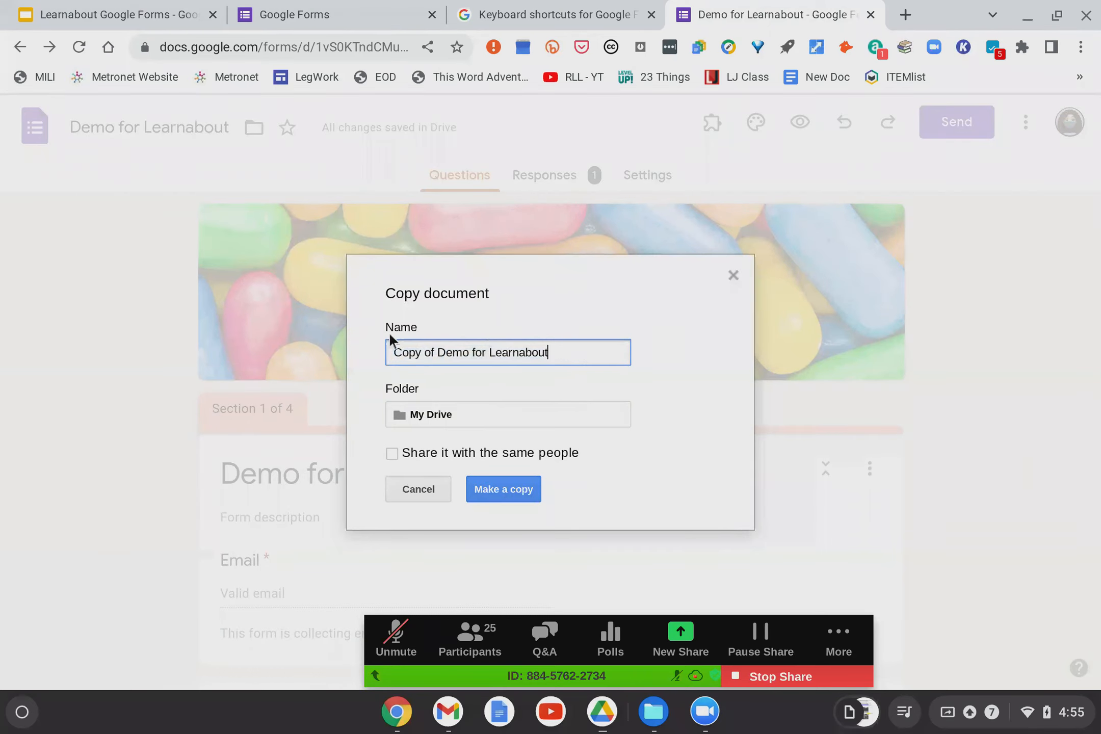
left_click(492, 350)
left_click_drag(492, 350, 307, 349)
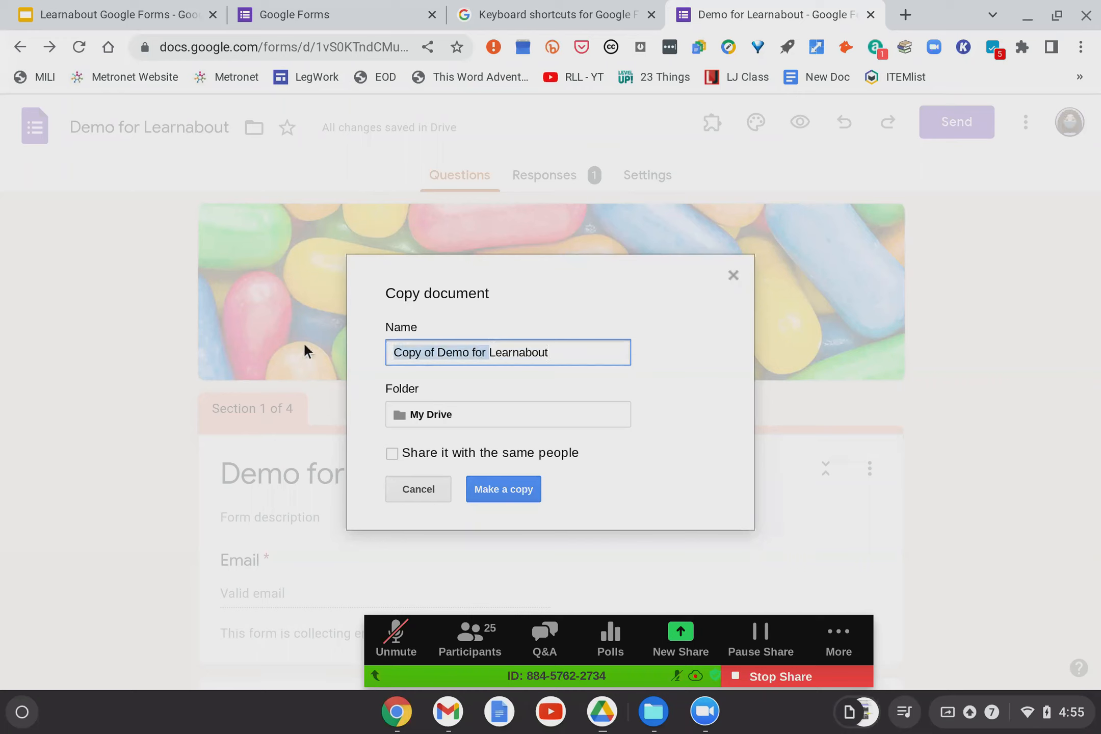
key("BackSpace")
left_click(458, 353)
type("Demo")
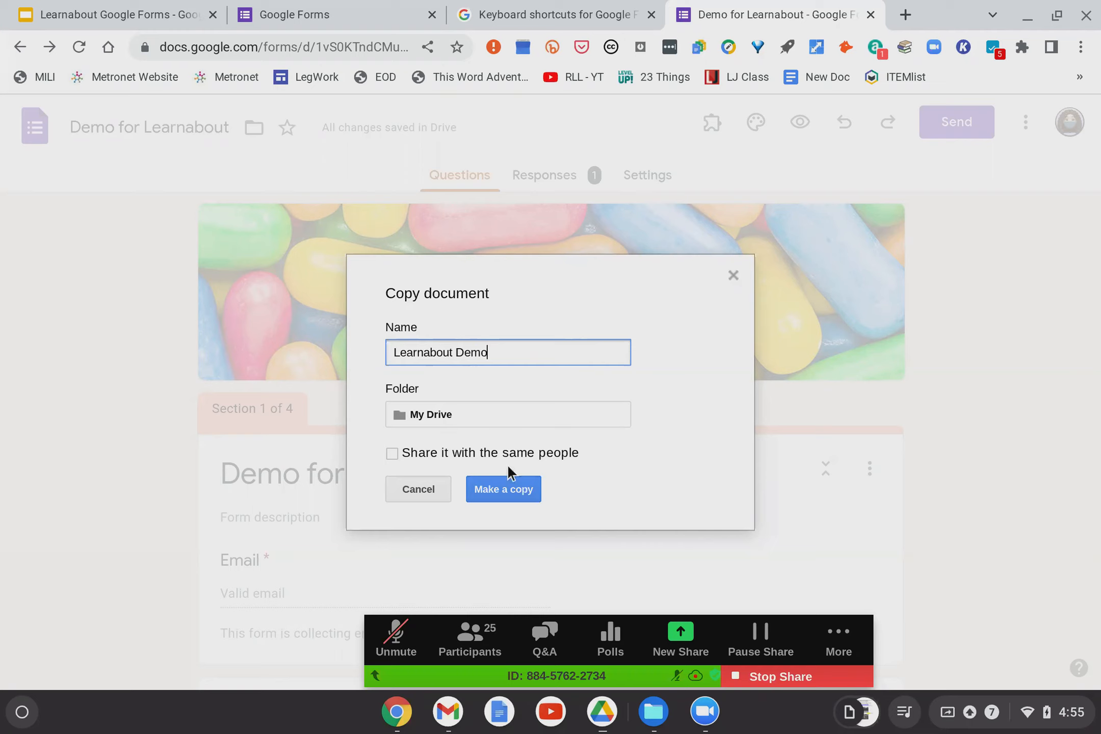
left_click(500, 484)
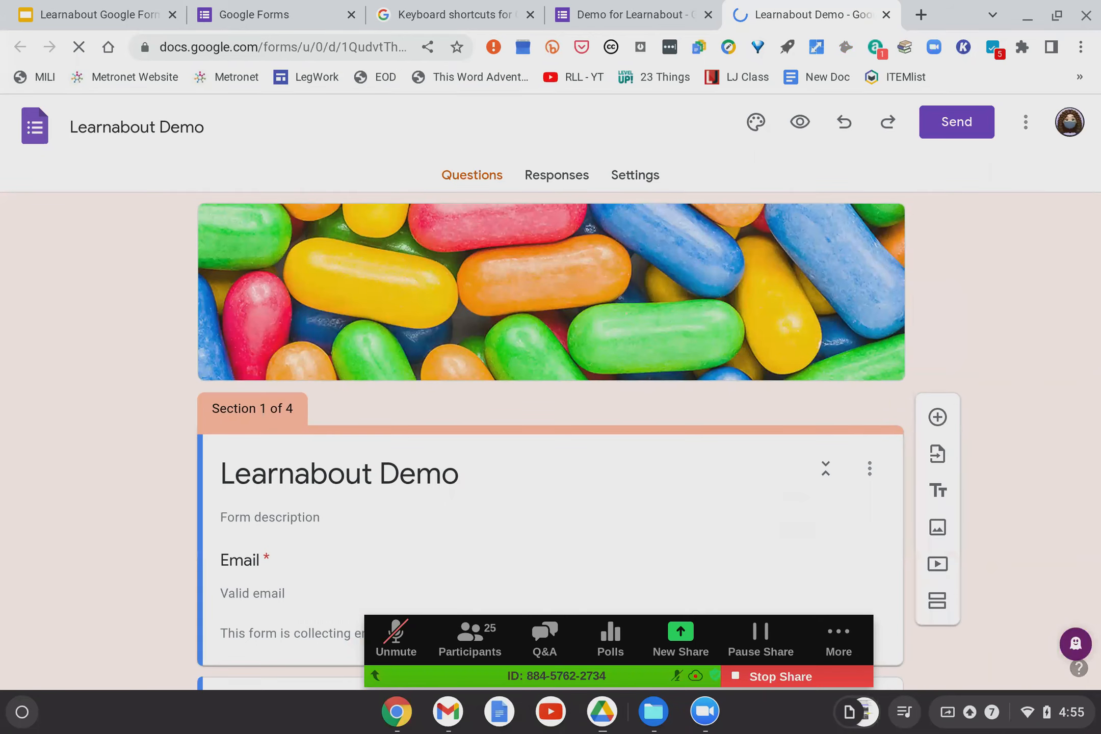
Scroll through the sections of the Learnabout Demo copy.
scroll(172, 382, "down", 20)
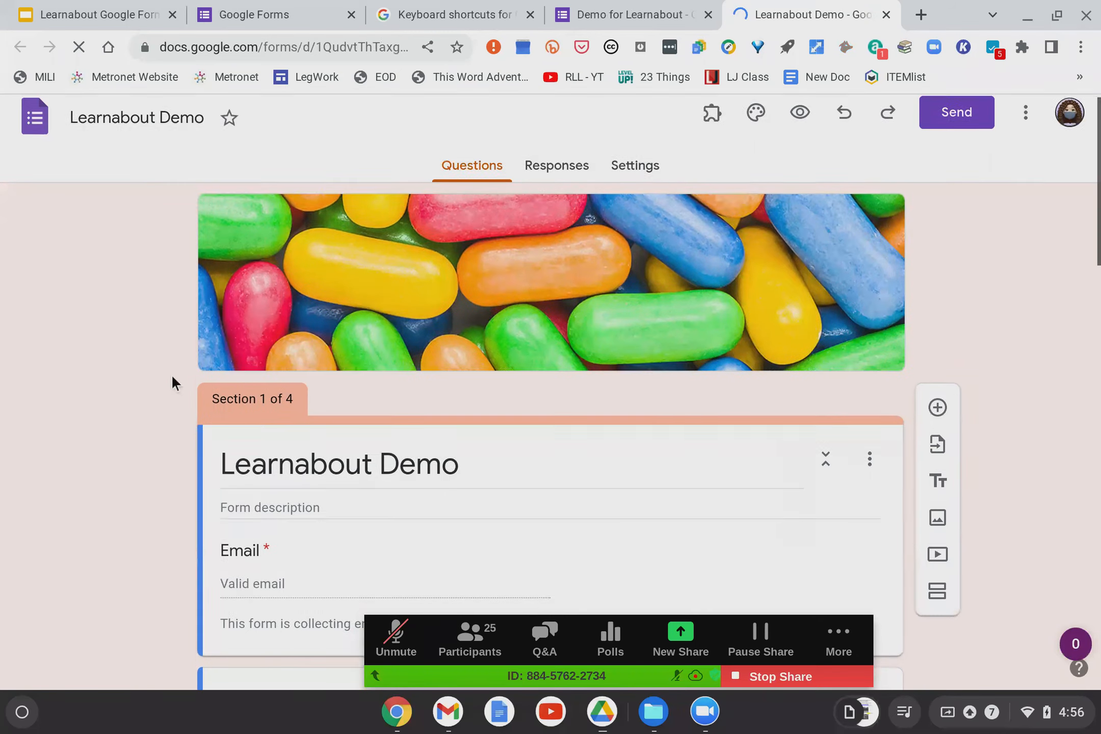
scroll(172, 382, "down", 8)
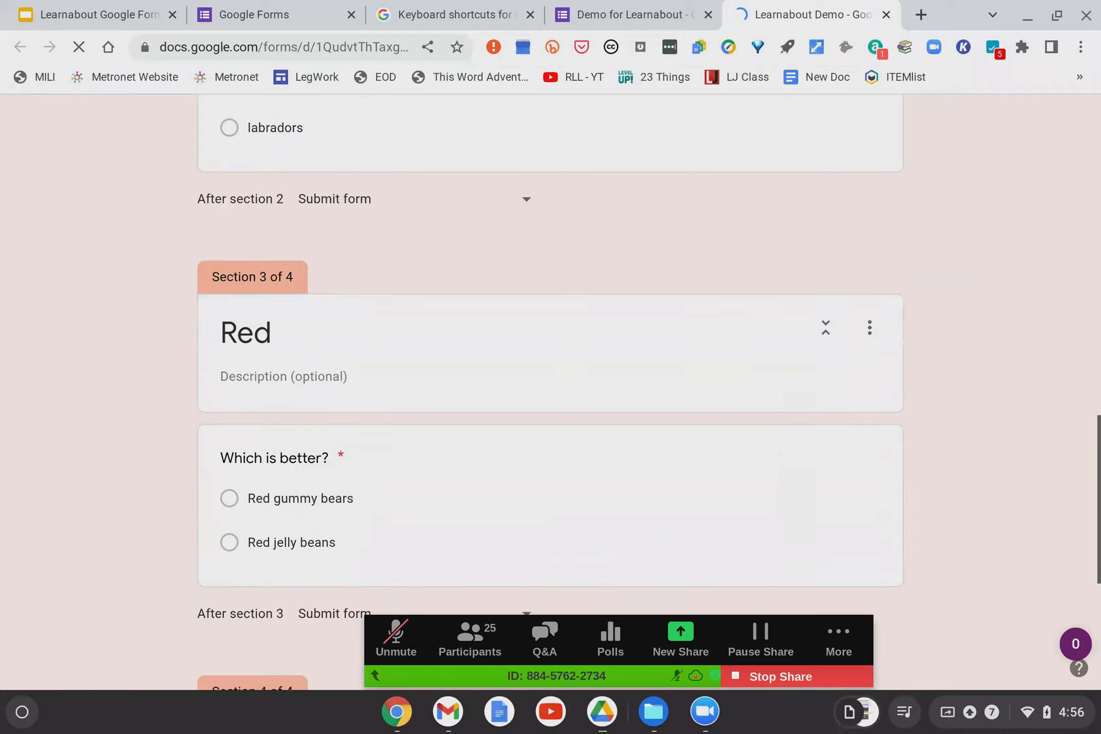
scroll(172, 382, "up", 2)
scroll(341, 494, "down", 2)
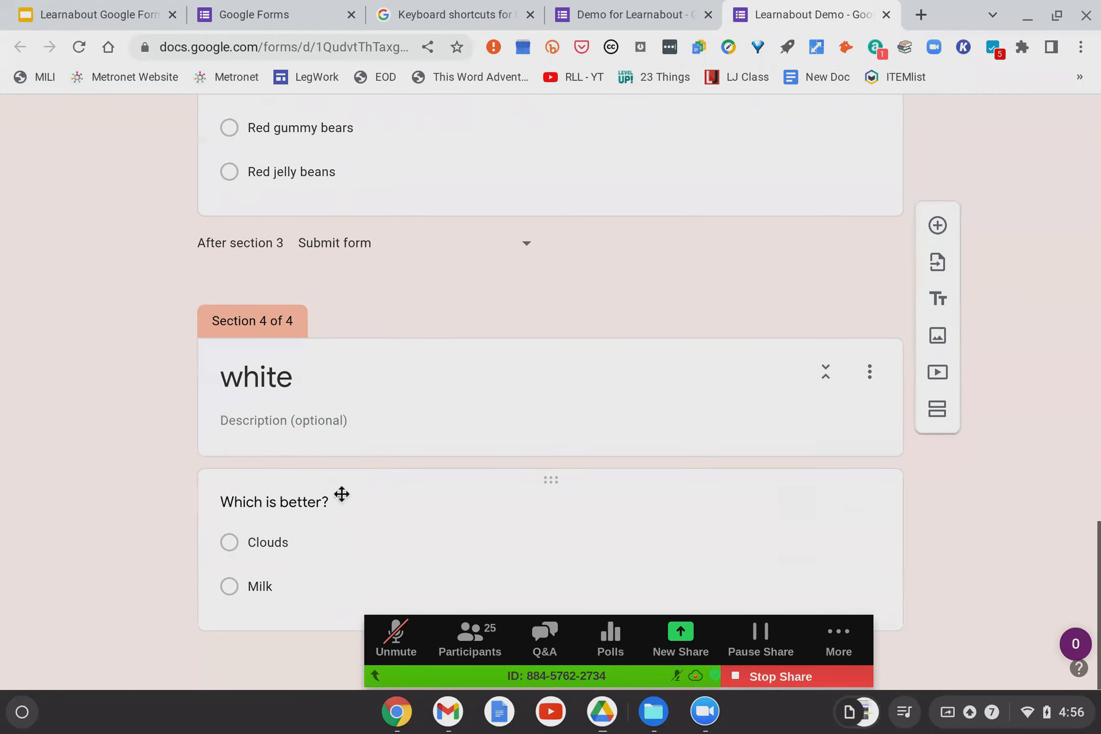
scroll(81, 438, "up", 8)
scroll(98, 367, "up", 15)
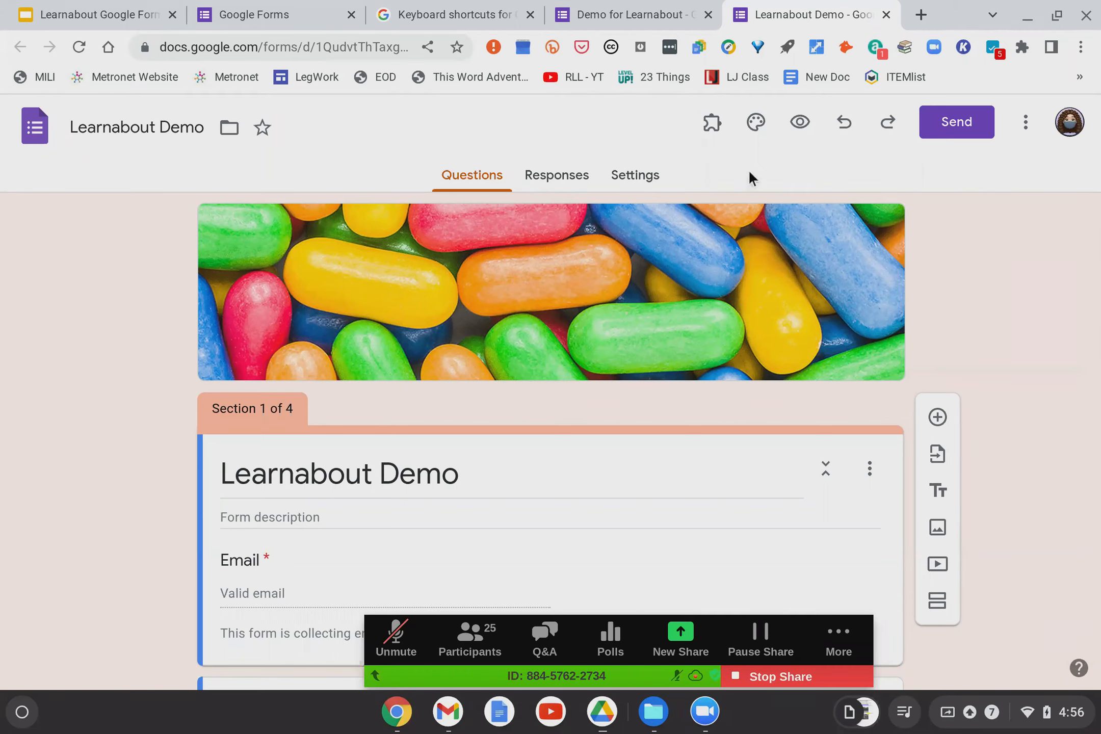
scroll(791, 180, "down", 15)
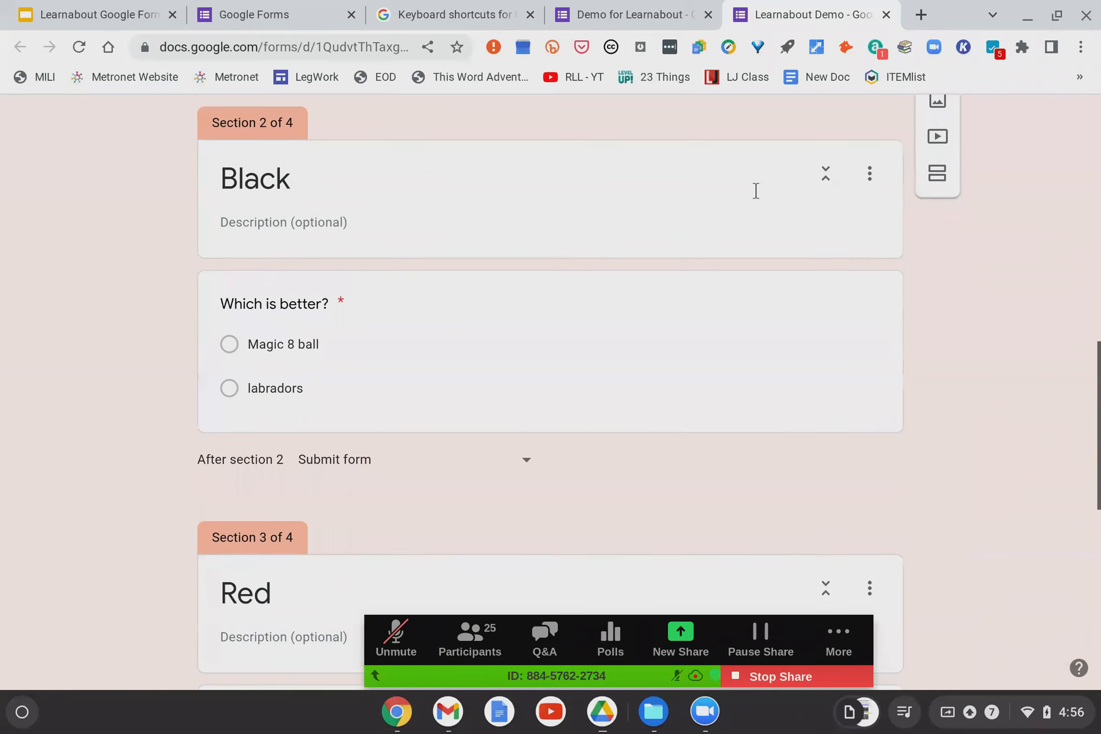
Make the Black section's 'Which is better?' question optional, then show the Zoom window list.
left_click(708, 334)
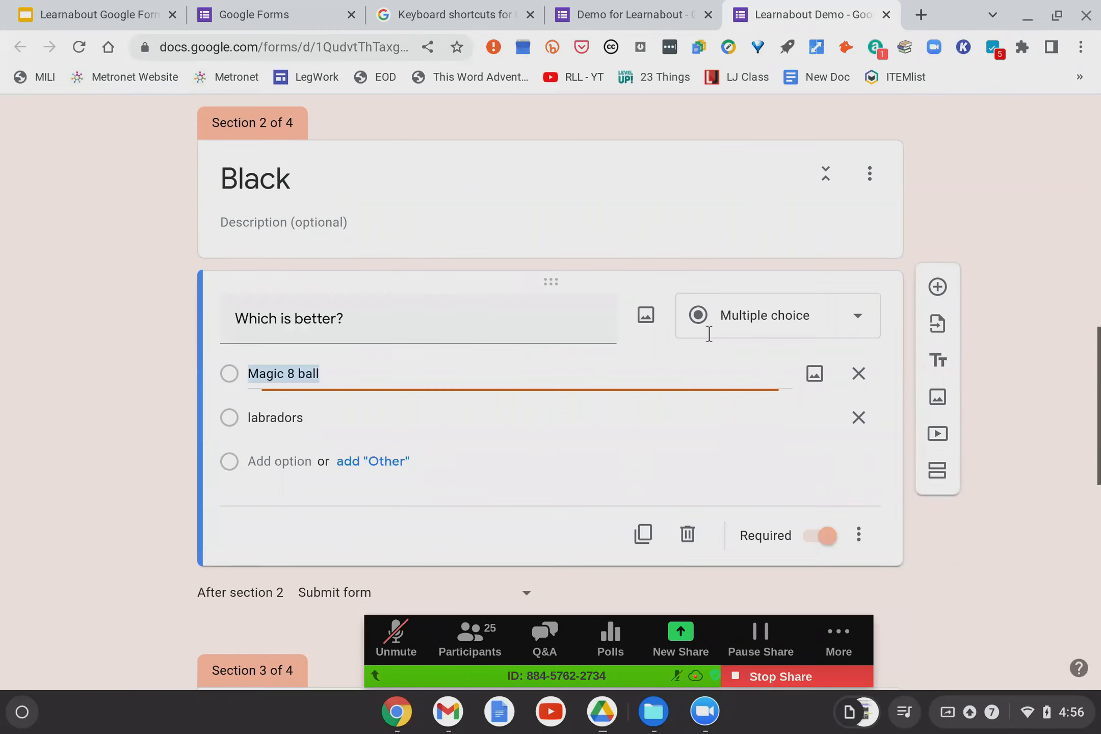
left_click(827, 537)
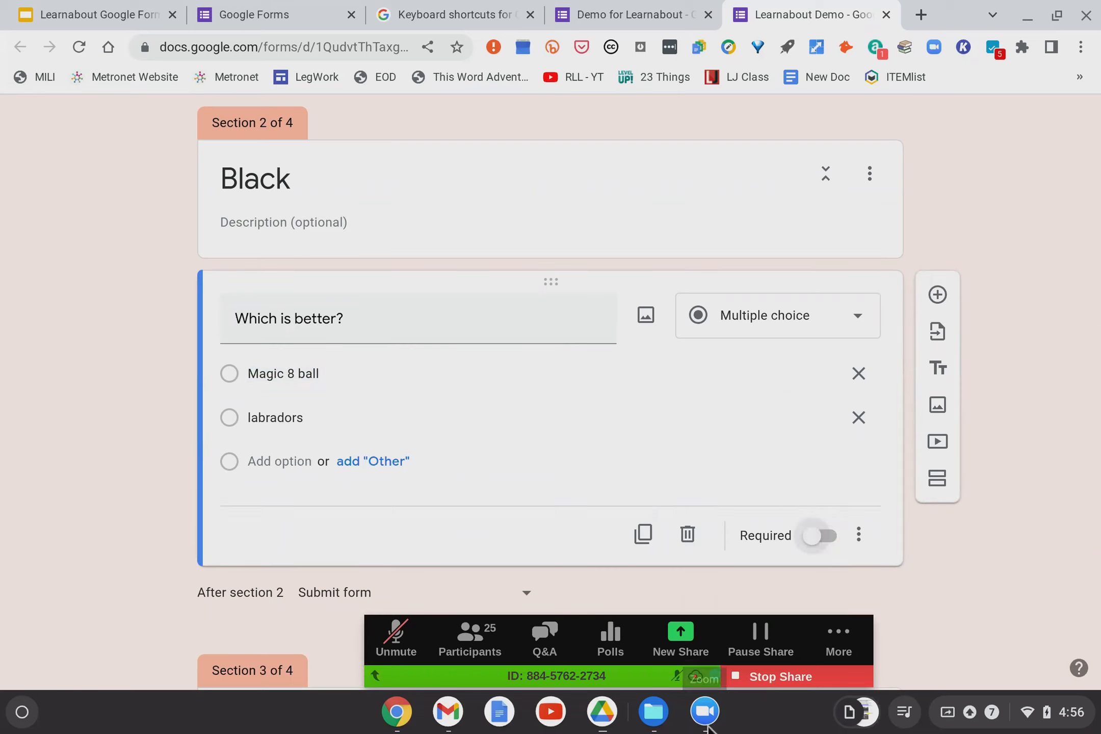
left_click(705, 713)
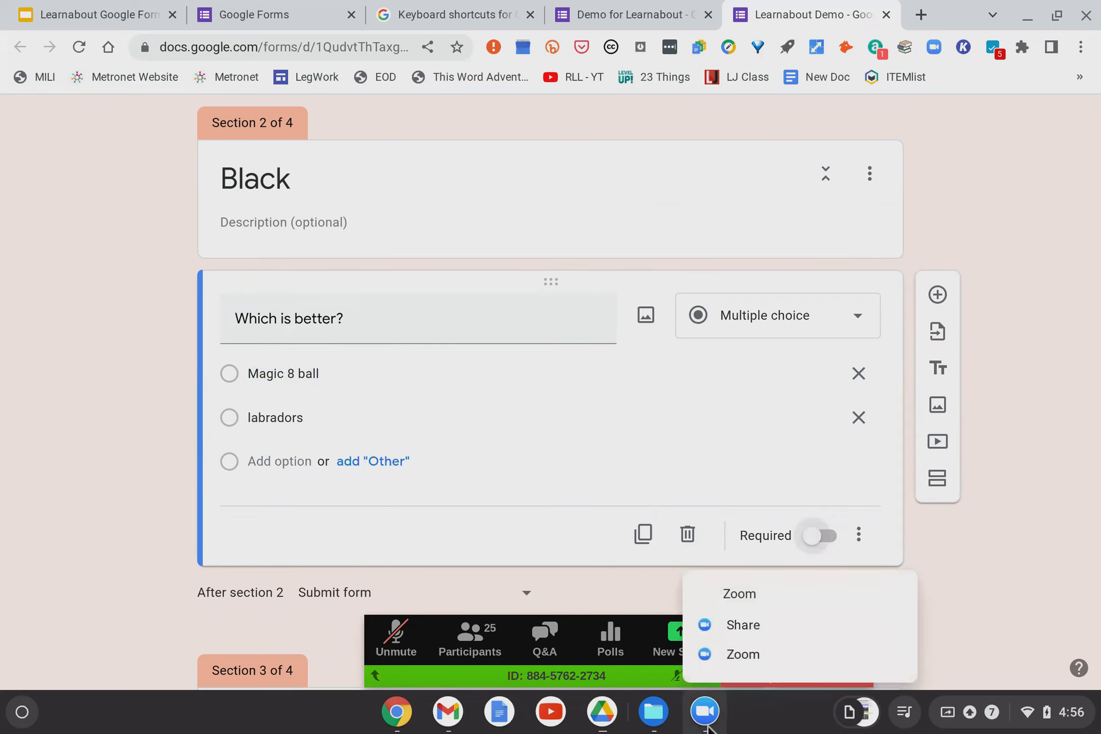
left_click(740, 655)
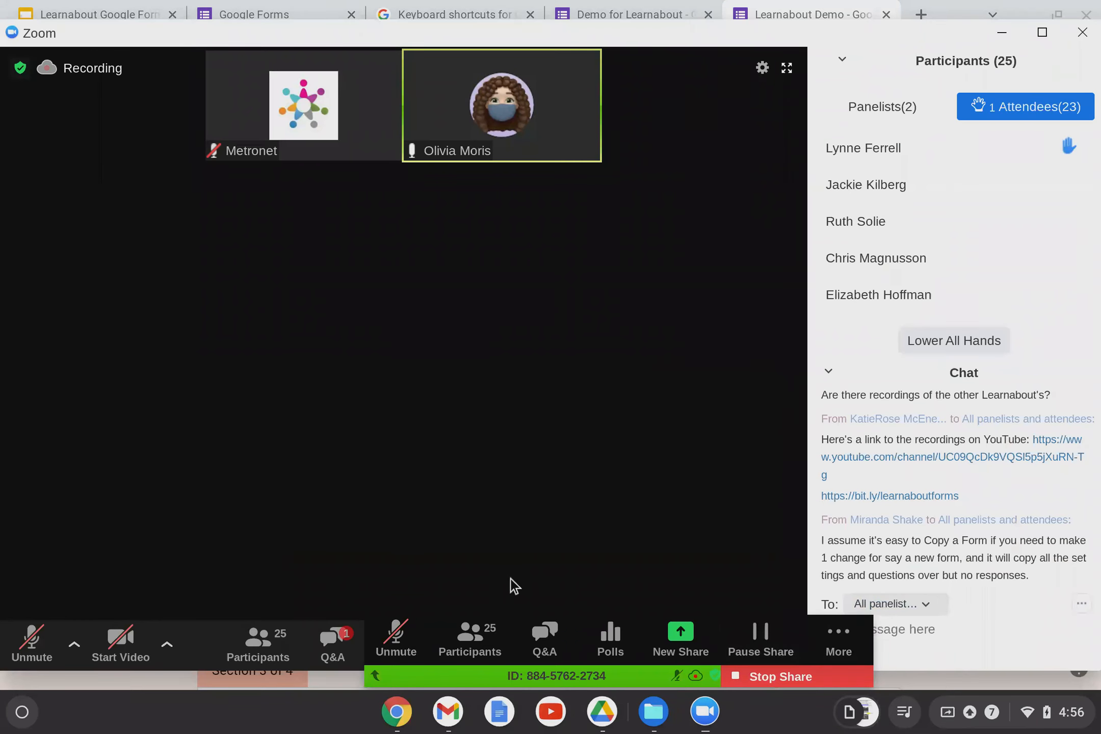
left_click(339, 645)
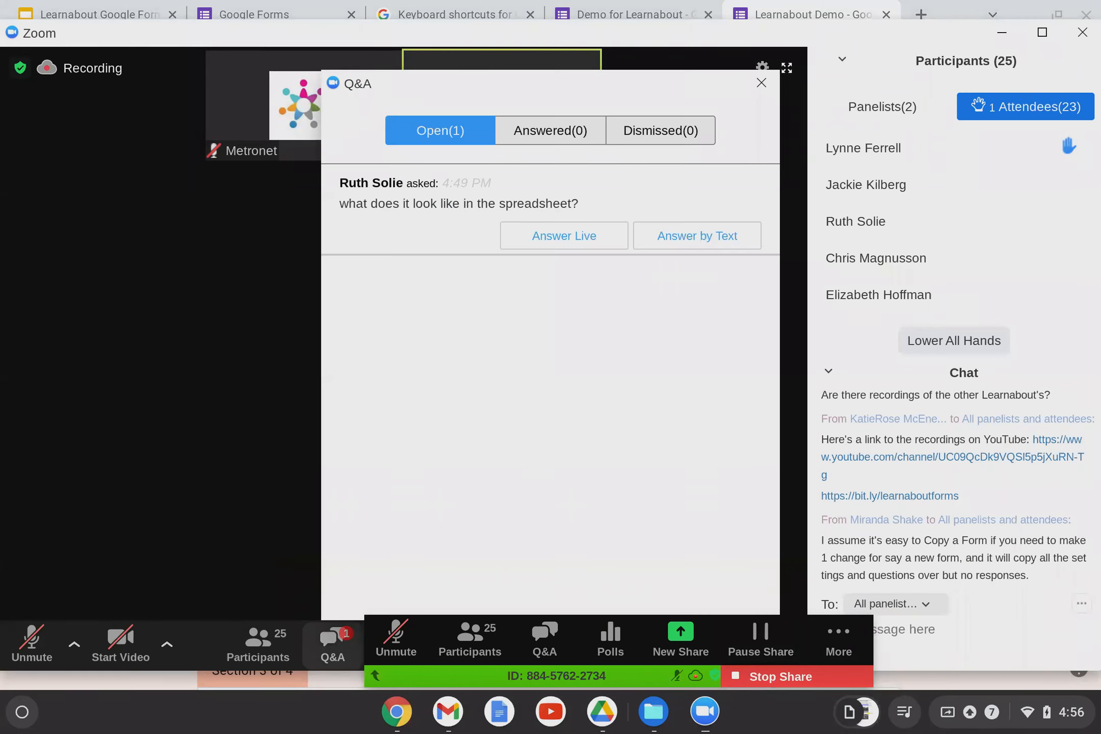
left_click(761, 83)
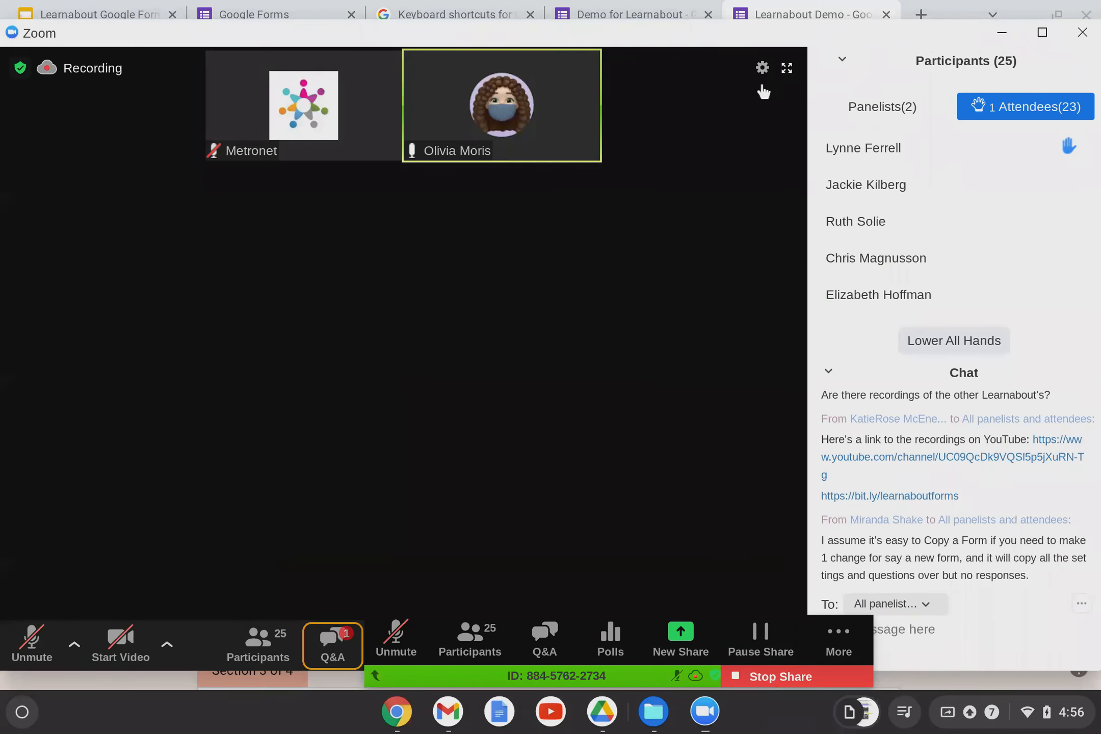
left_click(760, 11)
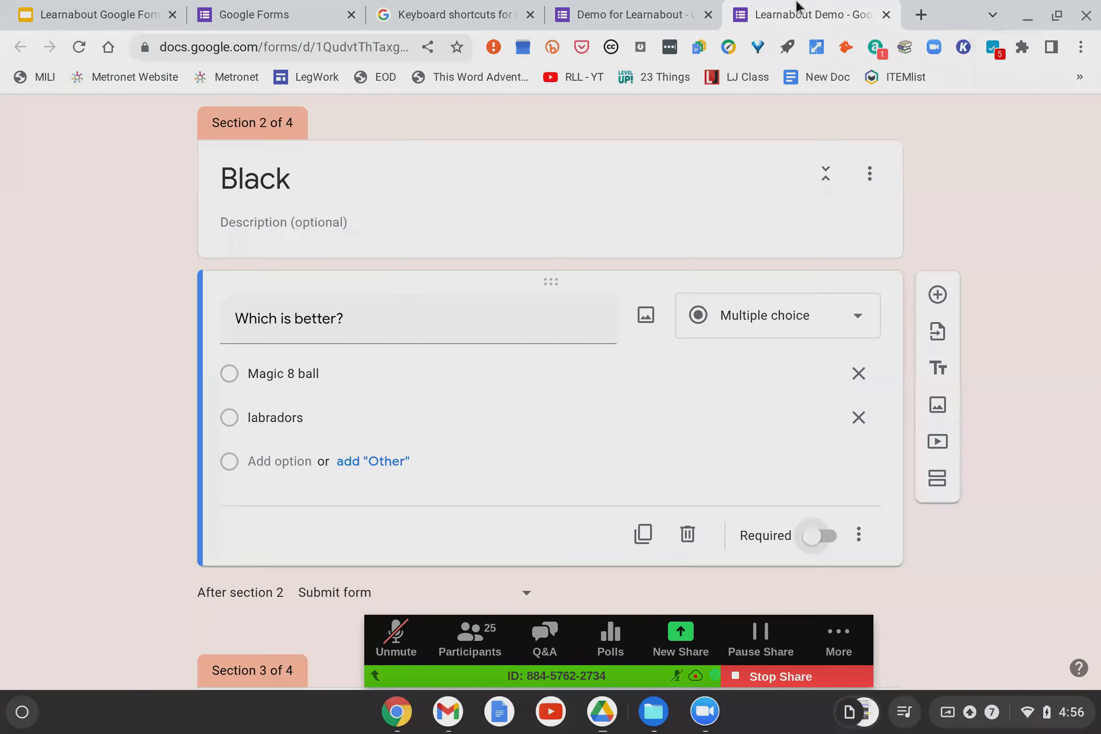
Create a new linked spreadsheet from the original form's Responses tab using the Sheets icon.
left_click(647, 11)
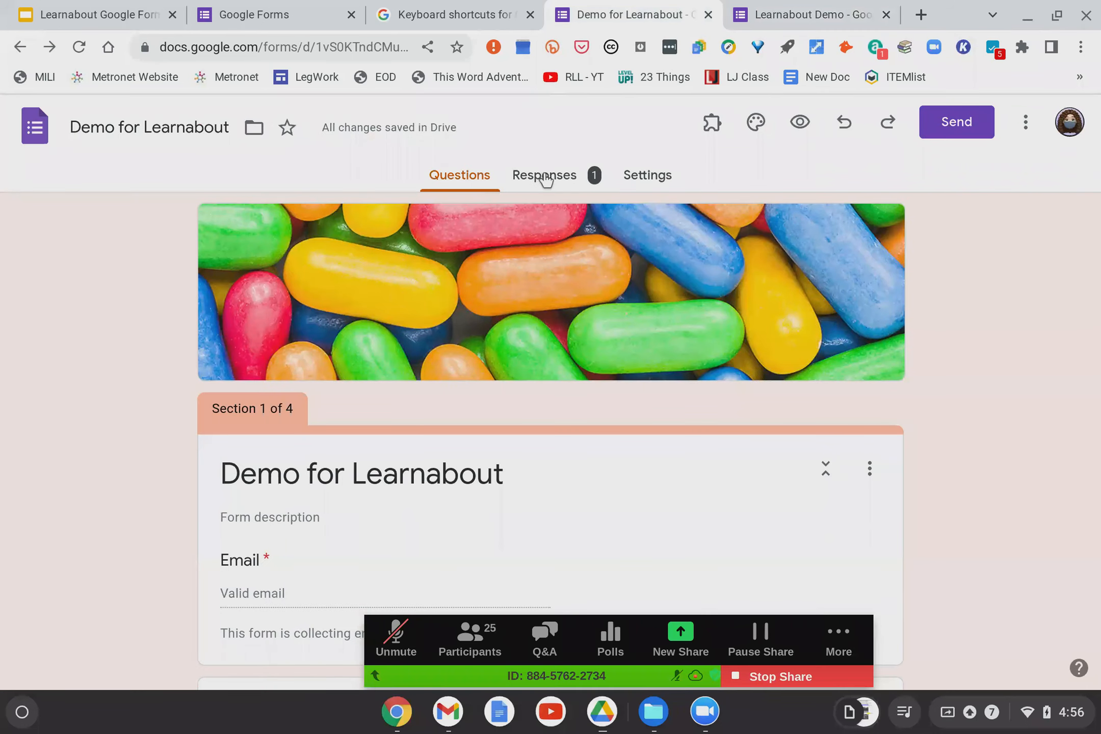
left_click(544, 176)
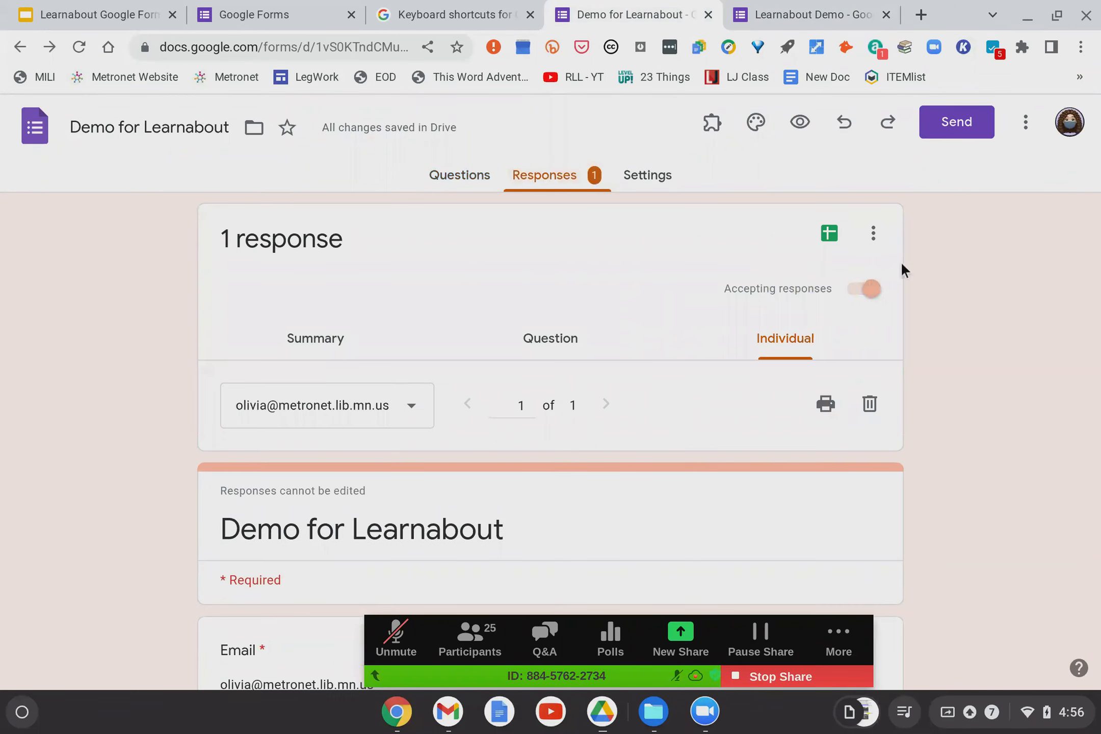
left_click(828, 237)
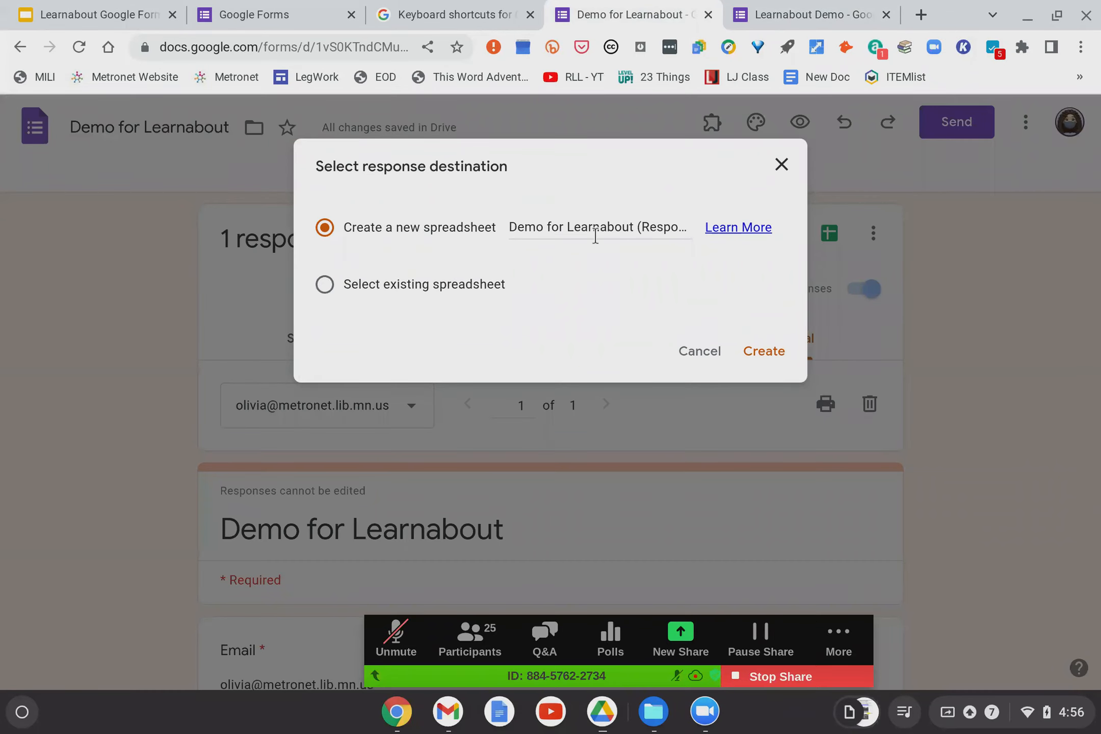
left_click(764, 351)
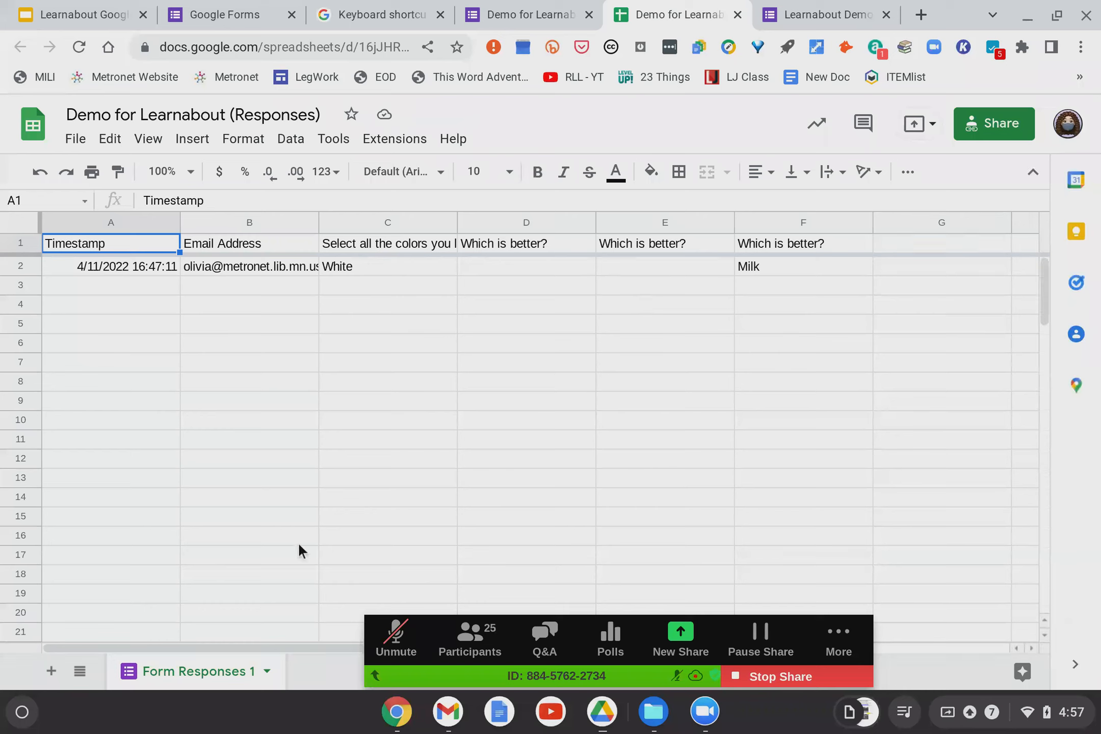
Check the single White/Milk response row in Form Responses 1, then return to the form.
scroll(301, 550, "down", 2)
scroll(301, 551, "up", 2)
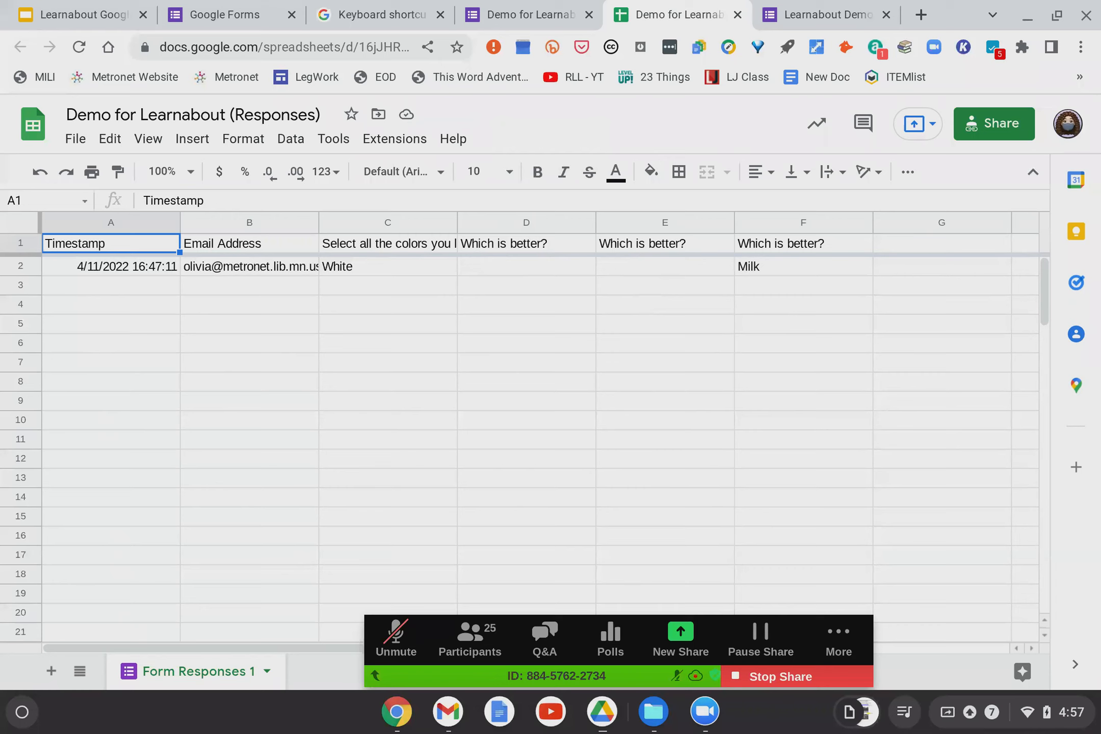
left_click(517, 15)
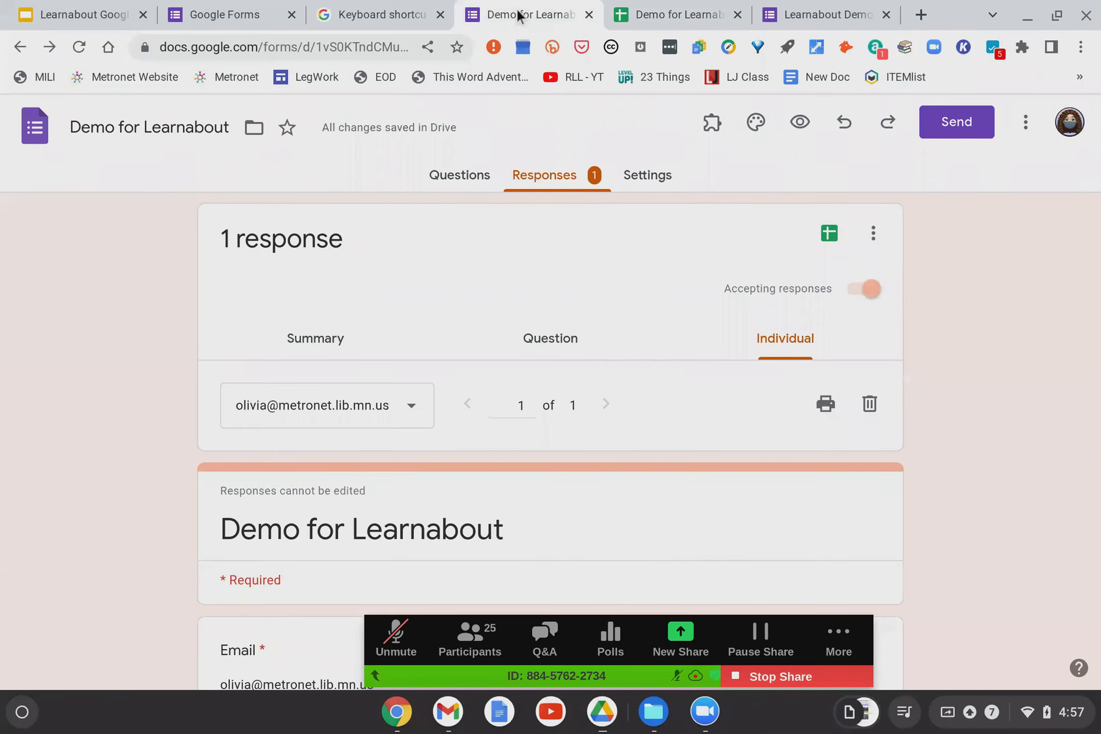
Answer the attendee's spreadsheet question live in Zoom Q&A, close Q&A, and return to Chrome.
left_click(700, 726)
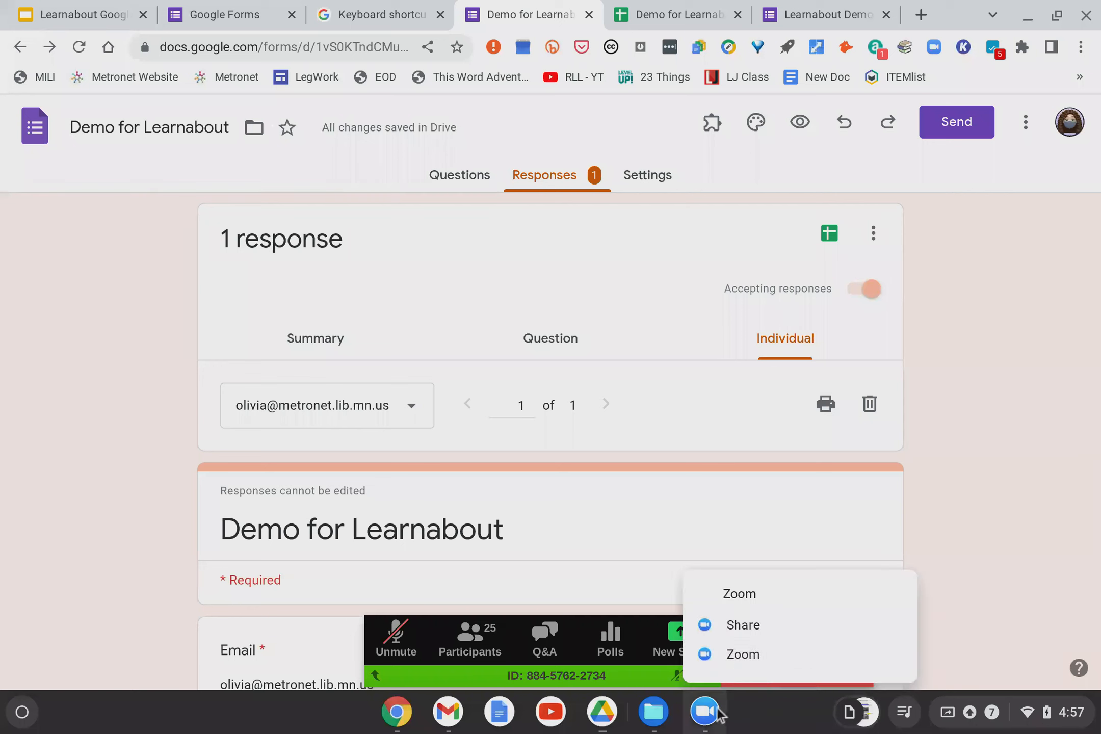
left_click(736, 654)
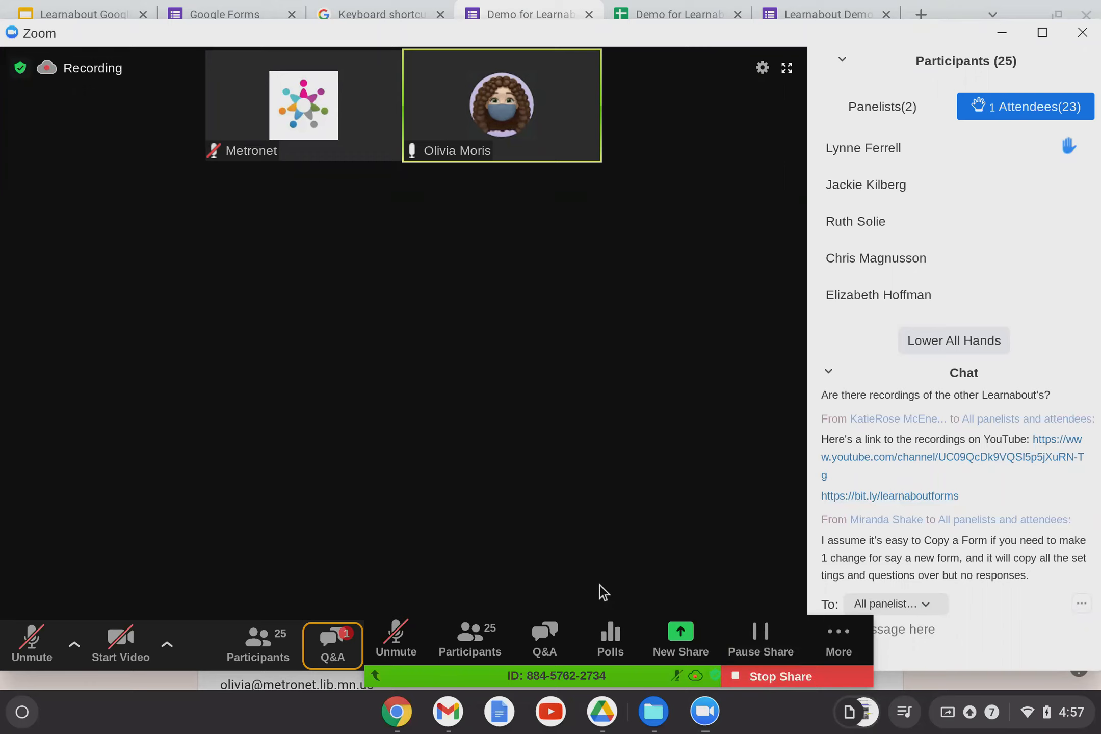
left_click(329, 646)
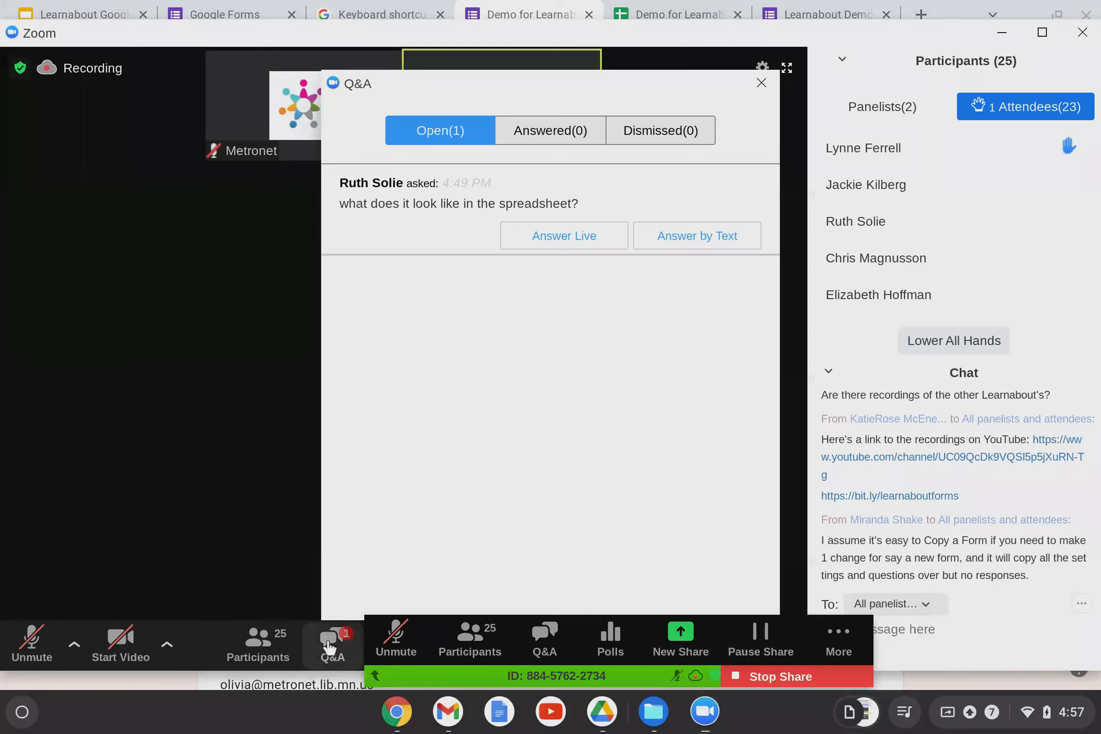
left_click(574, 241)
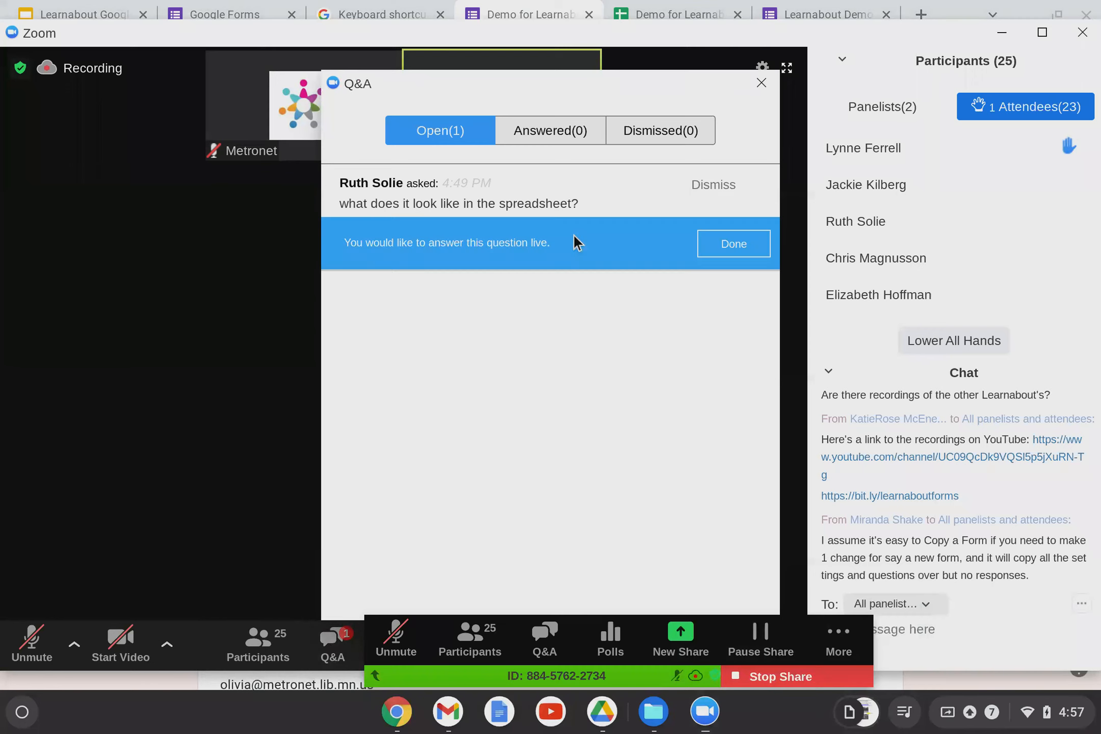
left_click(725, 250)
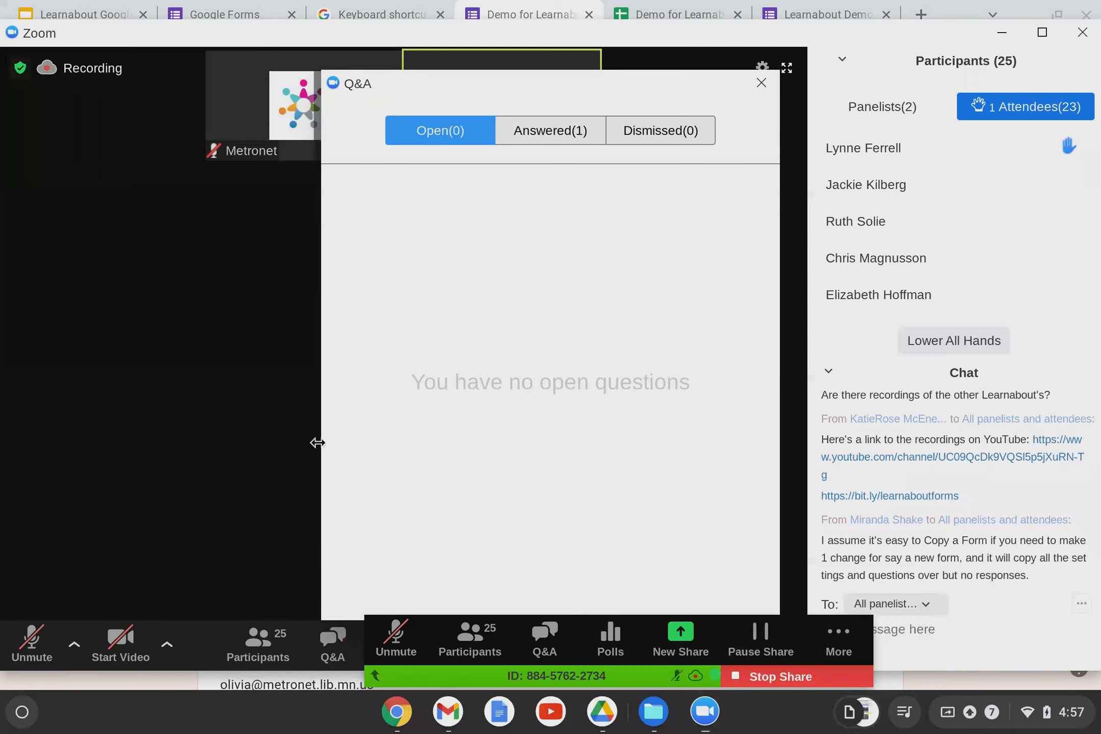
left_click(280, 366)
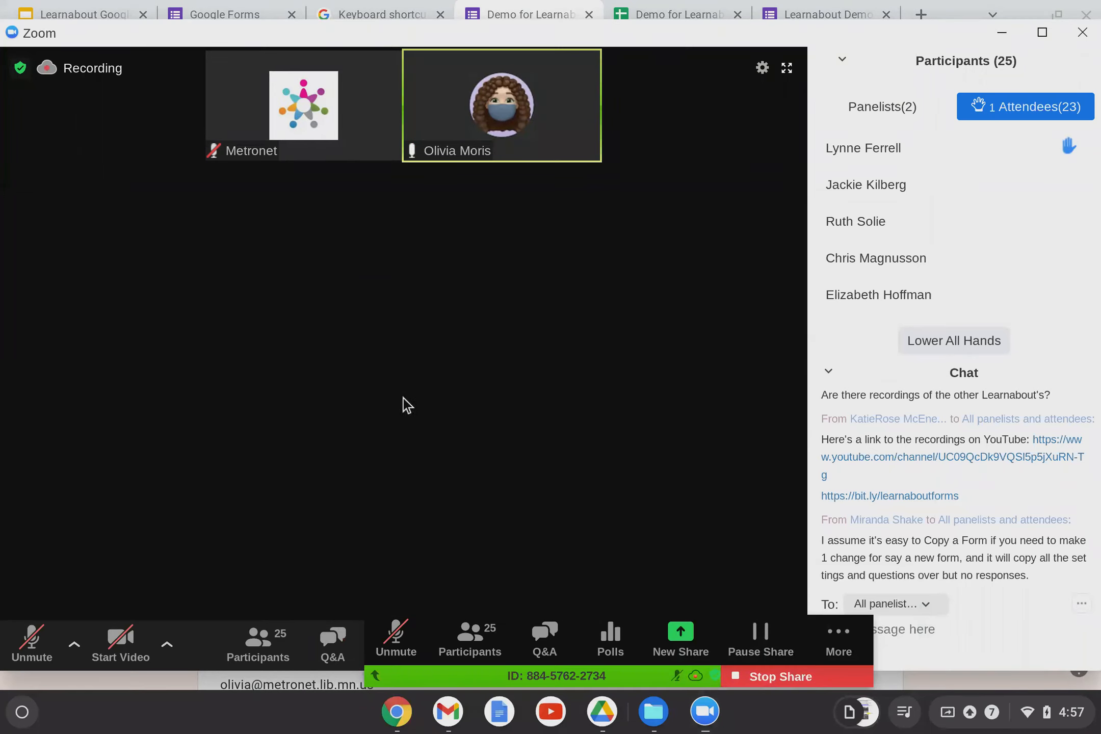
left_click(99, 9)
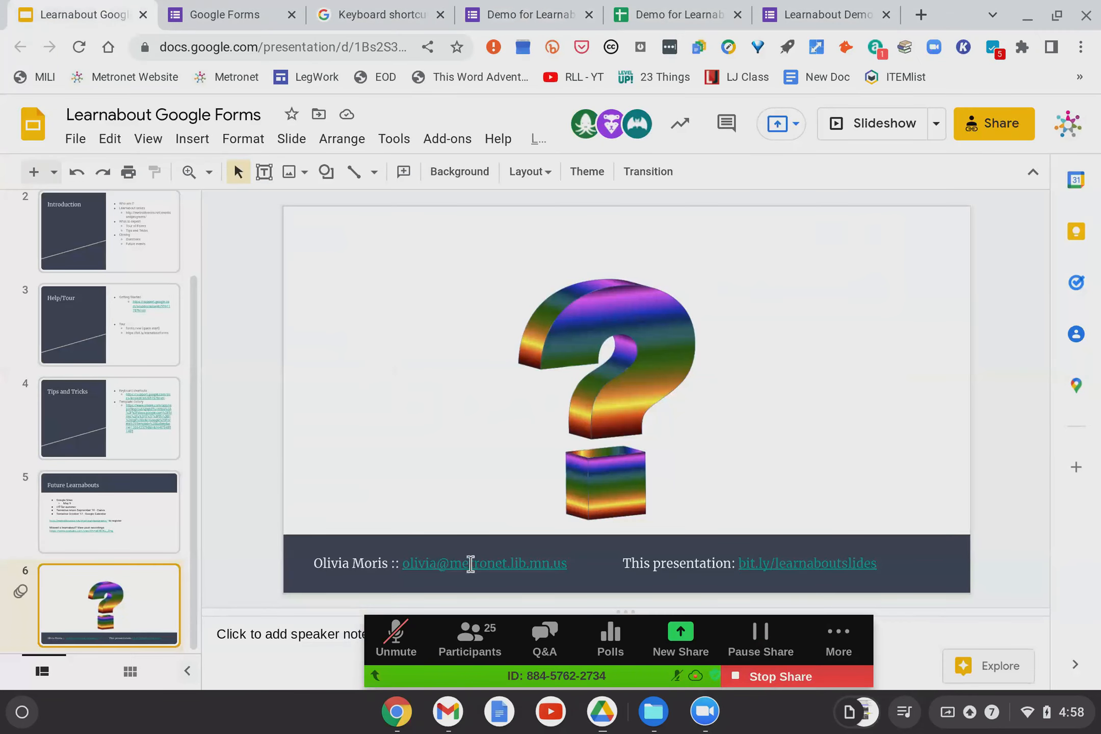
Select the footer link, then step from the Tips and Tricks slide to the Help/Tour slide.
double_click(816, 563)
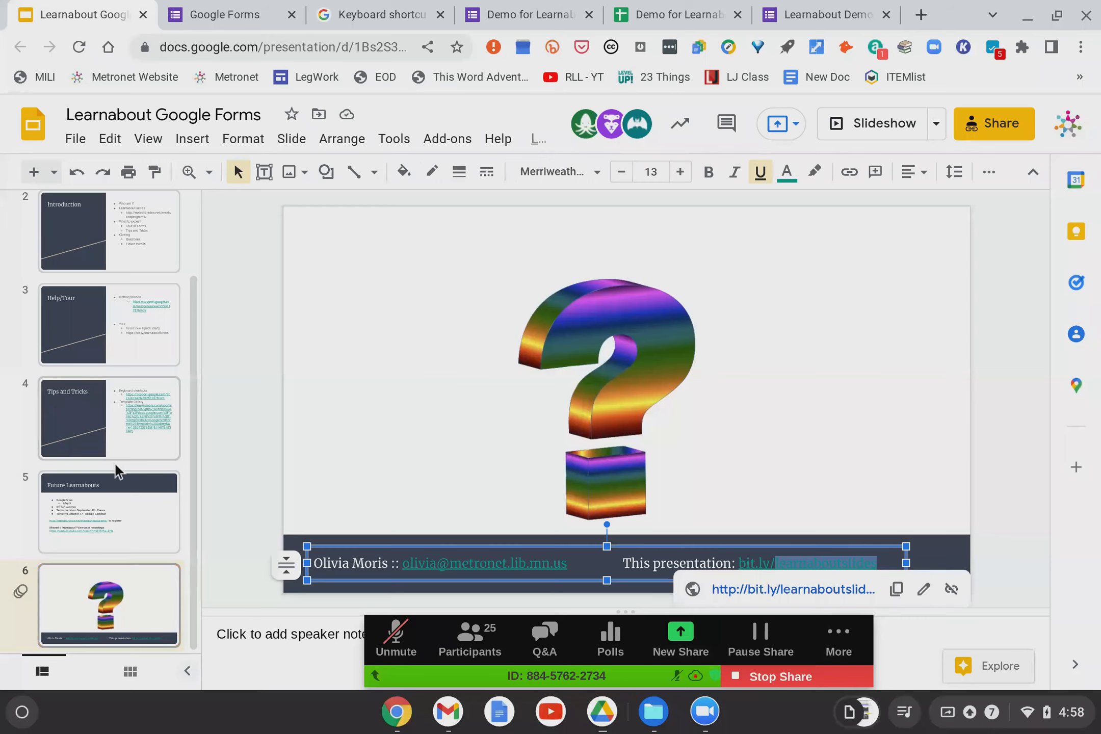
left_click(104, 417)
left_click(99, 356)
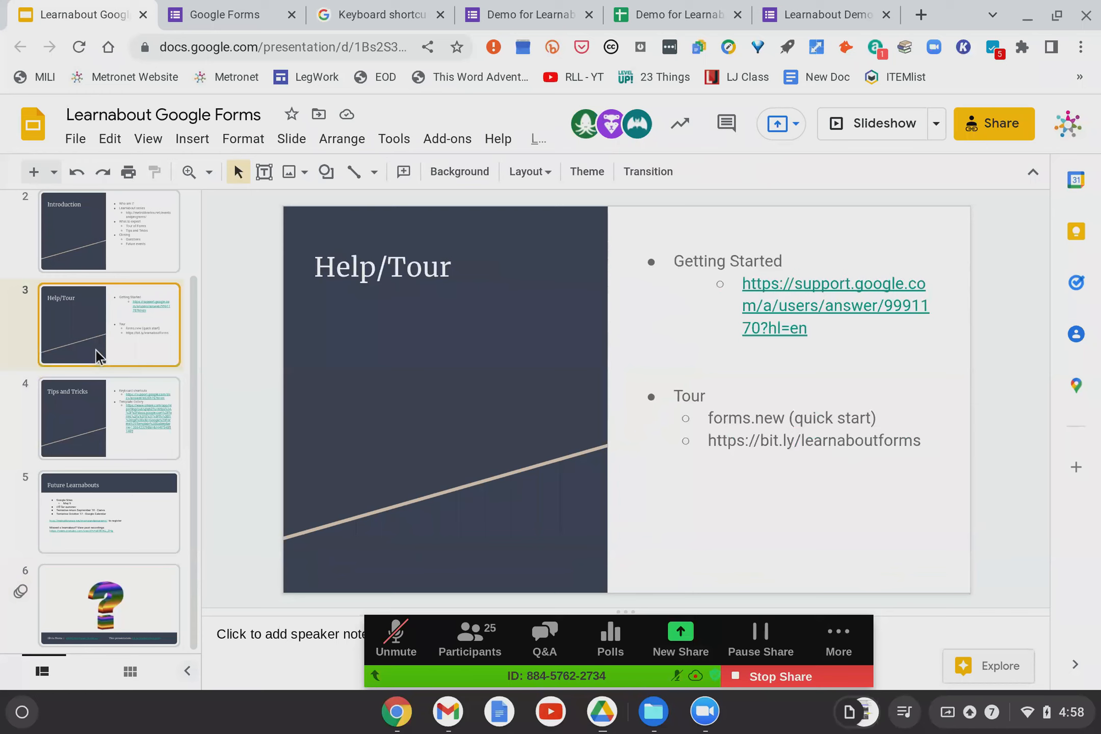